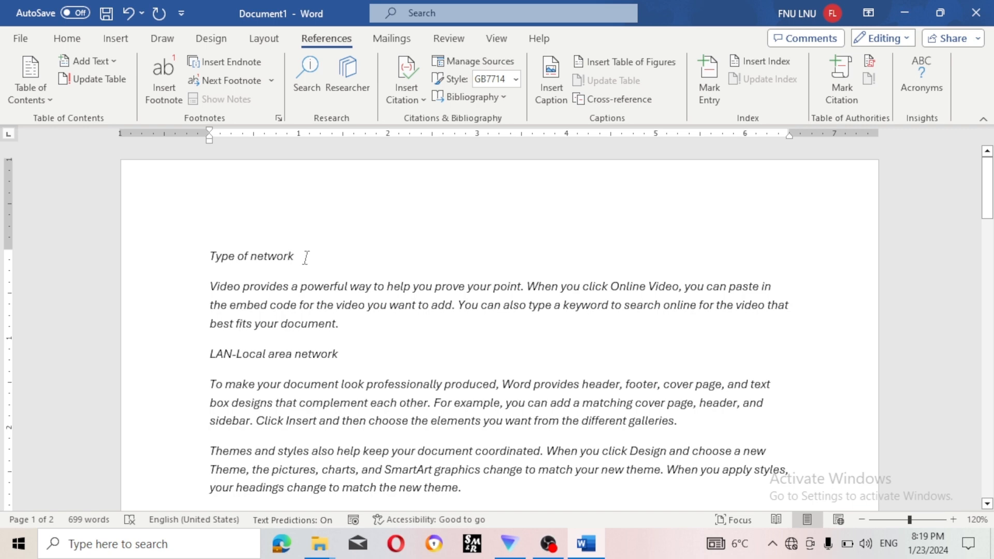
- Apply the Title style to the "Type of network" line at the start of the document
{"action": "scroll", "coordinate": [308, 257], "scroll_direction": "down", "scroll_amount": 1}
{"action": "scroll", "coordinate": [249, 222], "scroll_direction": "up", "scroll_amount": 1}
{"action": "left_click", "coordinate": [69, 44]}
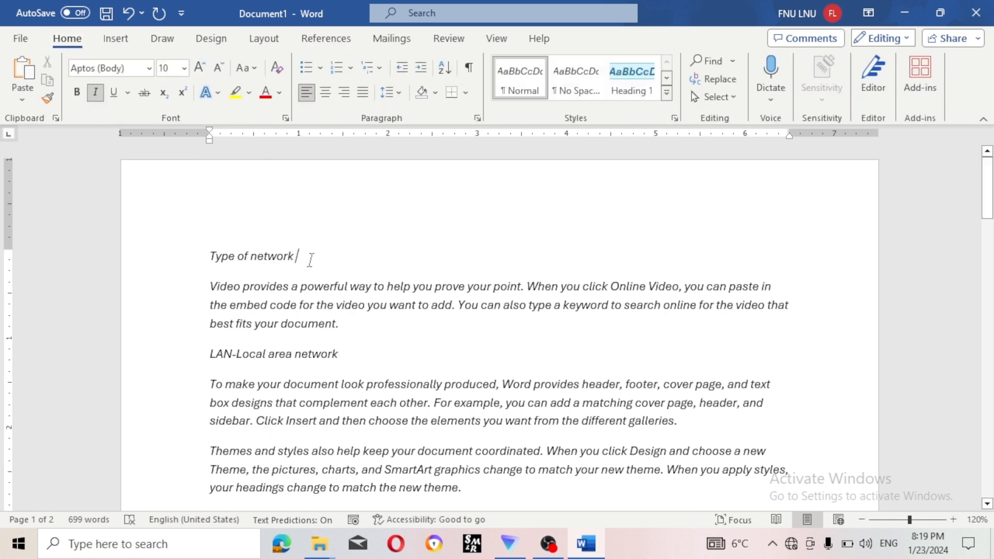
{"action": "left_click_drag", "start_coordinate": [259, 259], "coordinate": [213, 264]}
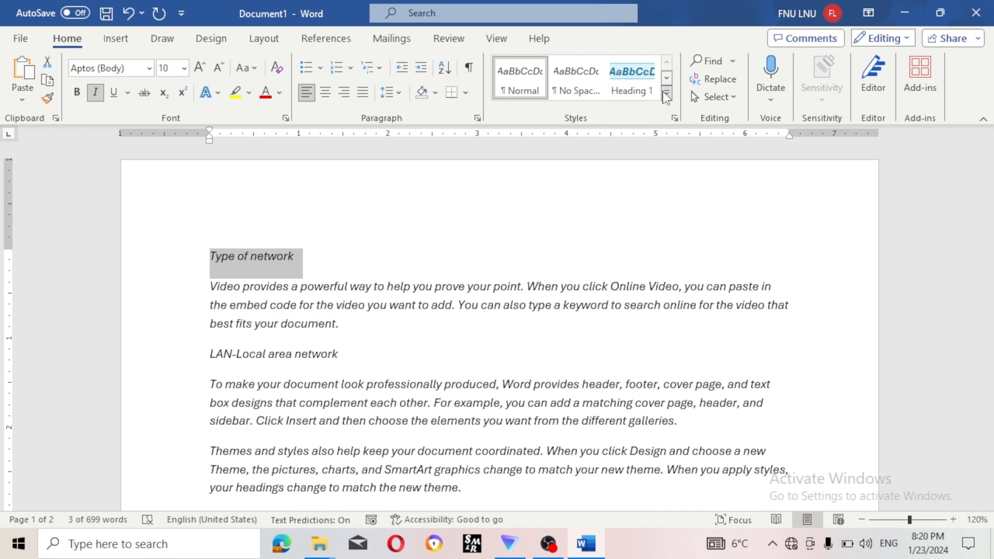
{"action": "left_click", "coordinate": [667, 95]}
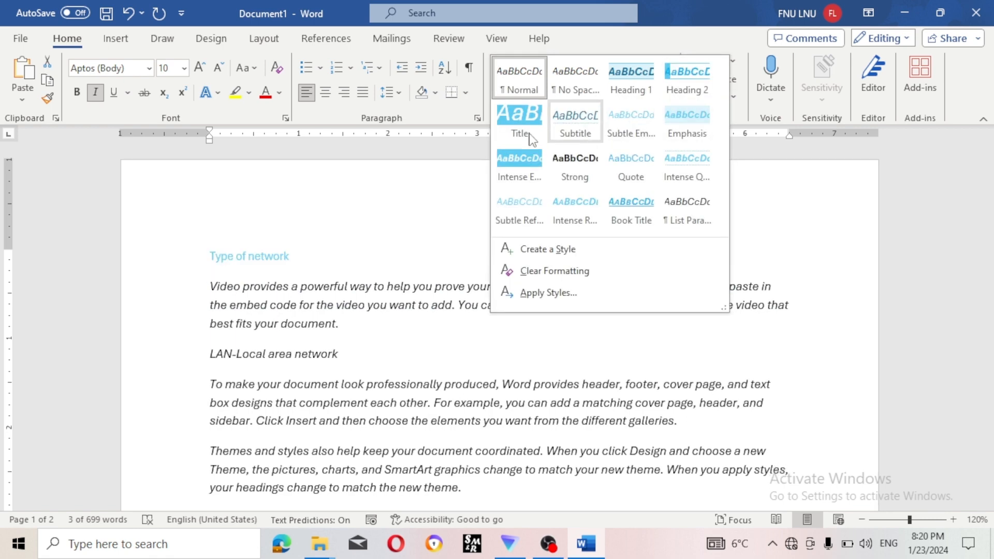
{"action": "left_click", "coordinate": [521, 136]}
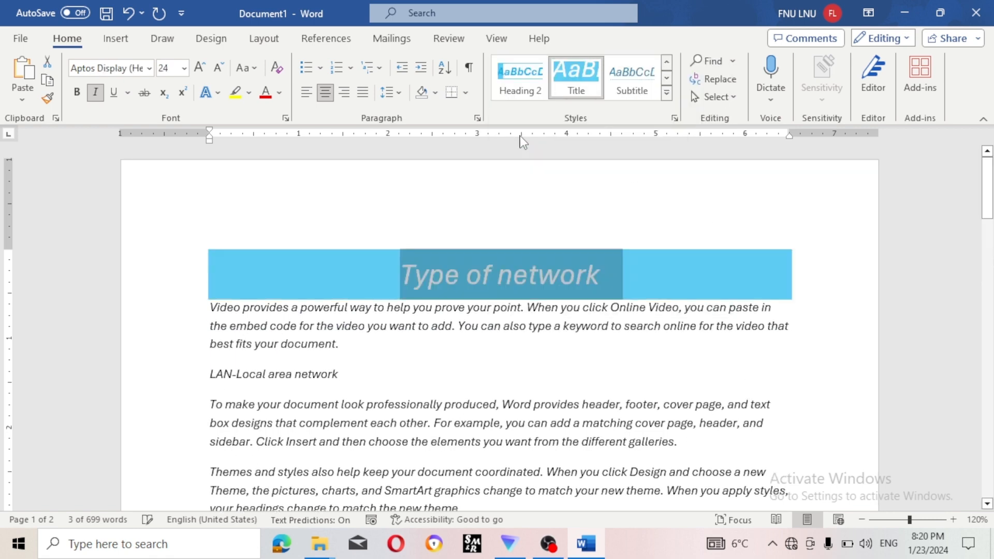
{"action": "left_click", "coordinate": [437, 361]}
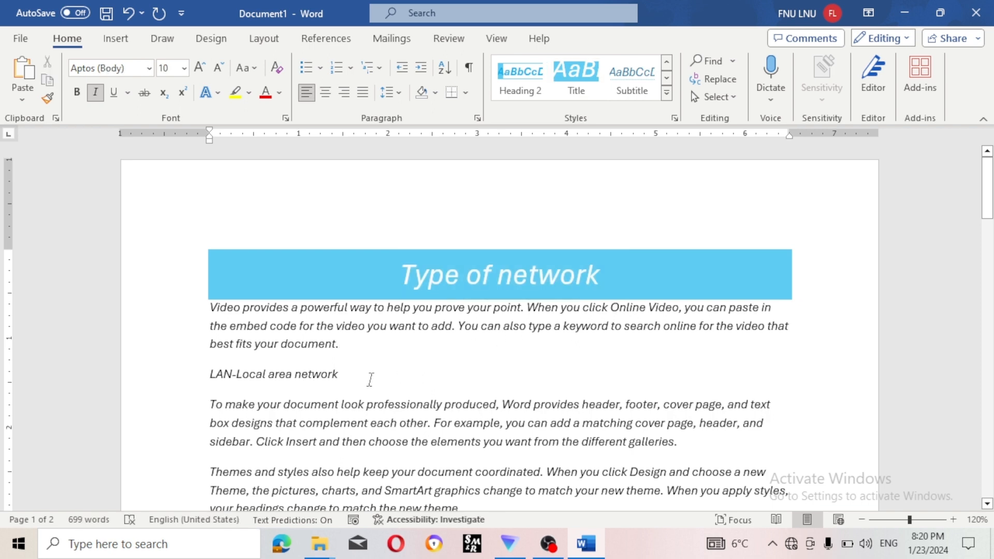
- Apply the Heading 1 style to the "LAN-Local area network" and "MAN-Metropolitan area network" lines
{"action": "left_click_drag", "start_coordinate": [364, 376], "coordinate": [175, 366]}
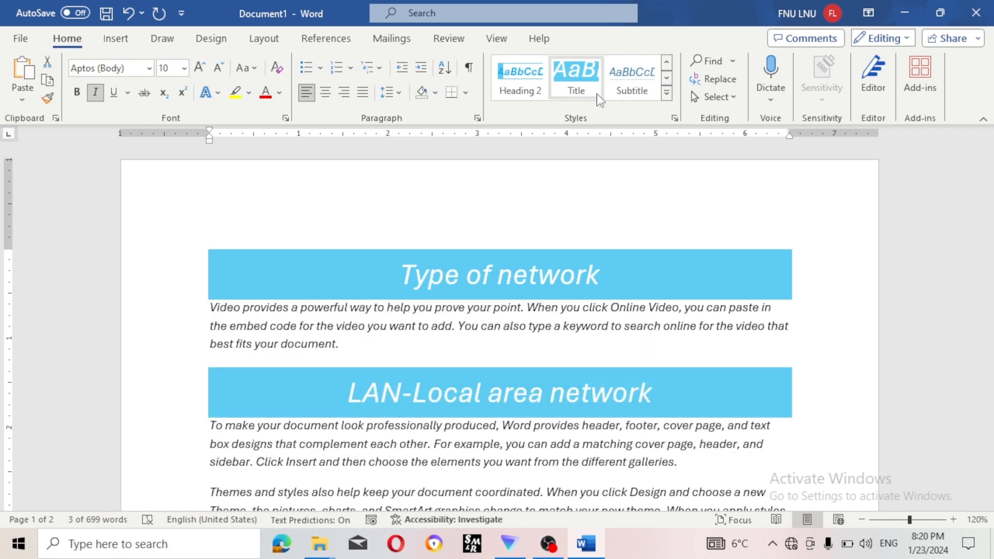
{"action": "left_click", "coordinate": [668, 94]}
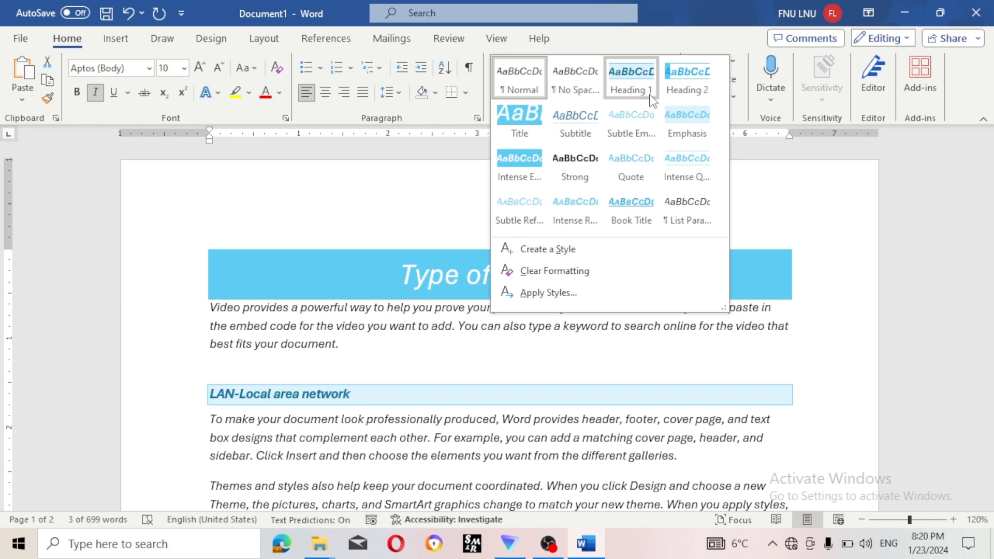
{"action": "left_click", "coordinate": [631, 79]}
{"action": "scroll", "coordinate": [490, 346], "scroll_direction": "down", "scroll_amount": 3}
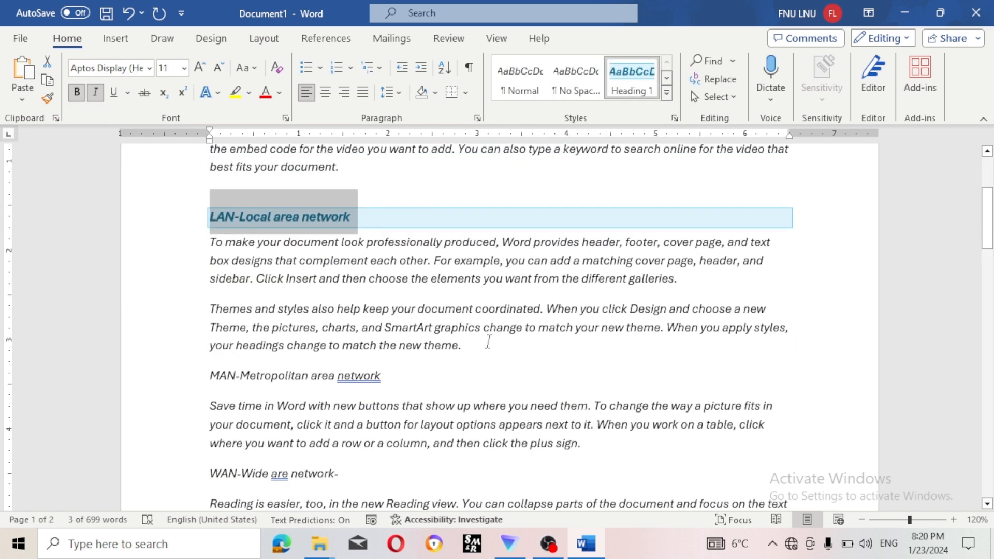
{"action": "left_click_drag", "start_coordinate": [387, 376], "coordinate": [209, 378]}
{"action": "left_click", "coordinate": [631, 79]}
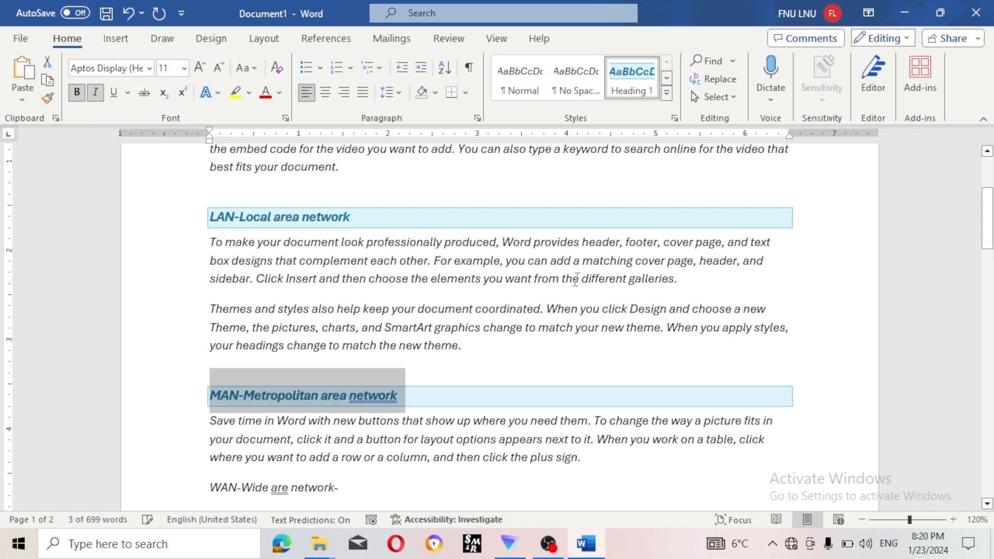
- Apply the Heading 1 style to the "WAN-Wide are network-" line
{"action": "scroll", "coordinate": [534, 307], "scroll_direction": "down", "scroll_amount": 2}
{"action": "scroll", "coordinate": [535, 306], "scroll_direction": "down", "scroll_amount": 2}
{"action": "left_click_drag", "start_coordinate": [350, 266], "coordinate": [207, 267]}
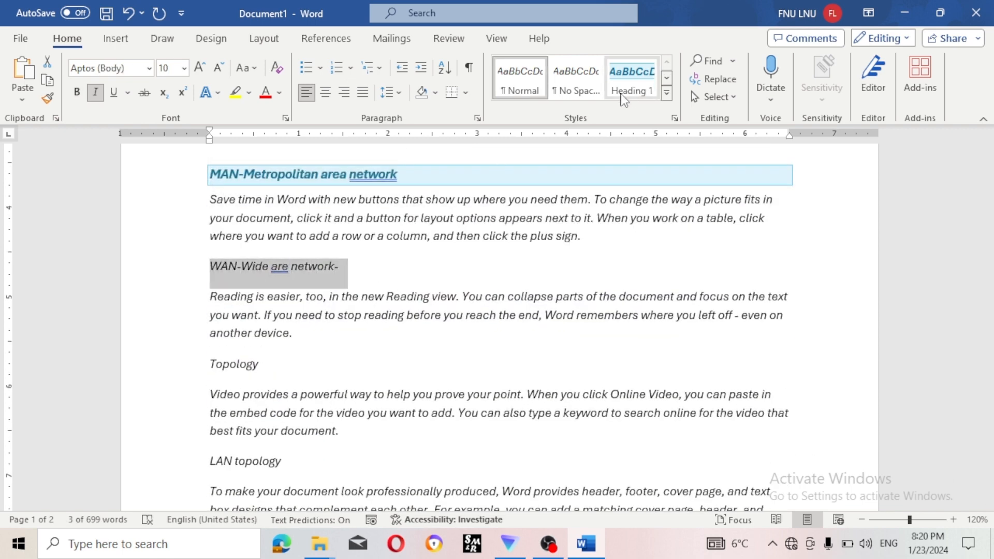
{"action": "left_click", "coordinate": [640, 97]}
{"action": "left_click", "coordinate": [640, 96]}
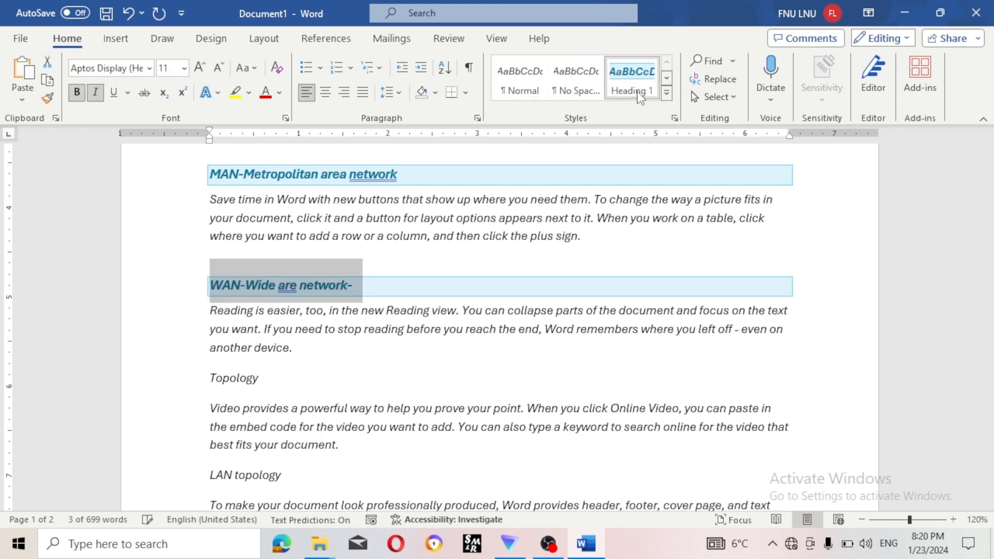
- Apply the Subtitle style to the "Topology" line below the WAN section
{"action": "scroll", "coordinate": [414, 369], "scroll_direction": "down", "scroll_amount": 1}
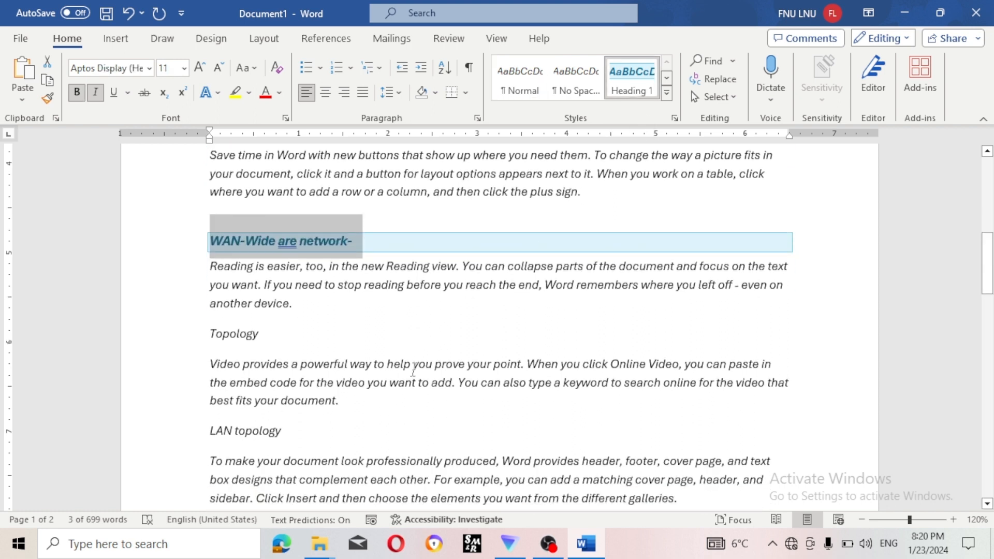
{"action": "left_click", "coordinate": [313, 335]}
{"action": "left_click_drag", "start_coordinate": [320, 338], "coordinate": [190, 340]}
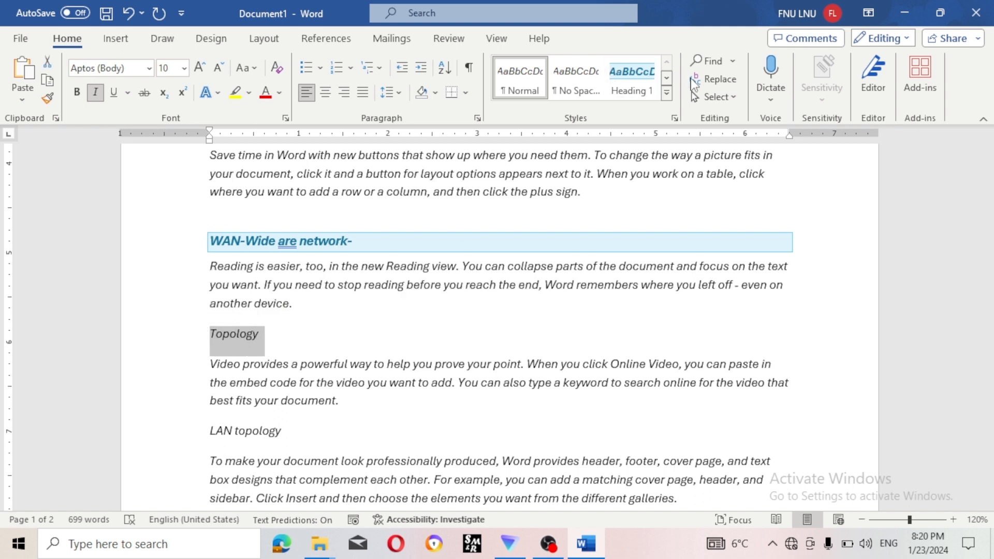
{"action": "left_click", "coordinate": [667, 95]}
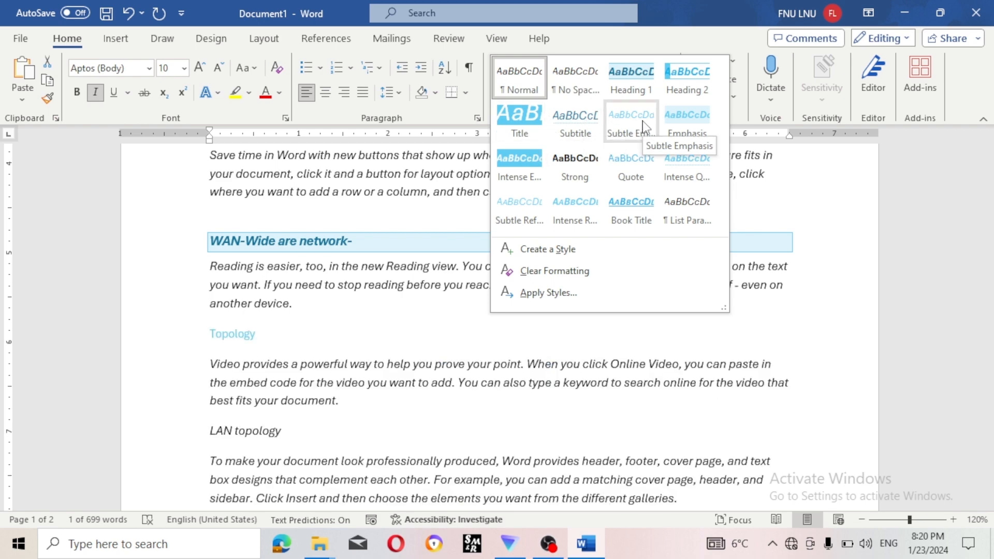
{"action": "left_click", "coordinate": [583, 132]}
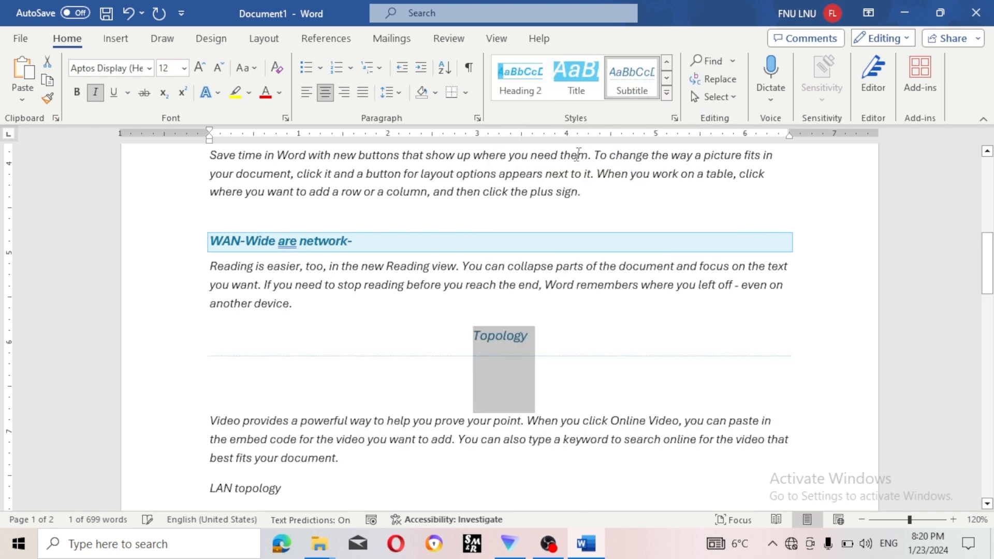
{"action": "left_click", "coordinate": [554, 387]}
- Apply the Heading 1 style to the "LAN topology" line near the end of the first page
{"action": "scroll", "coordinate": [552, 385], "scroll_direction": "down", "scroll_amount": 1}
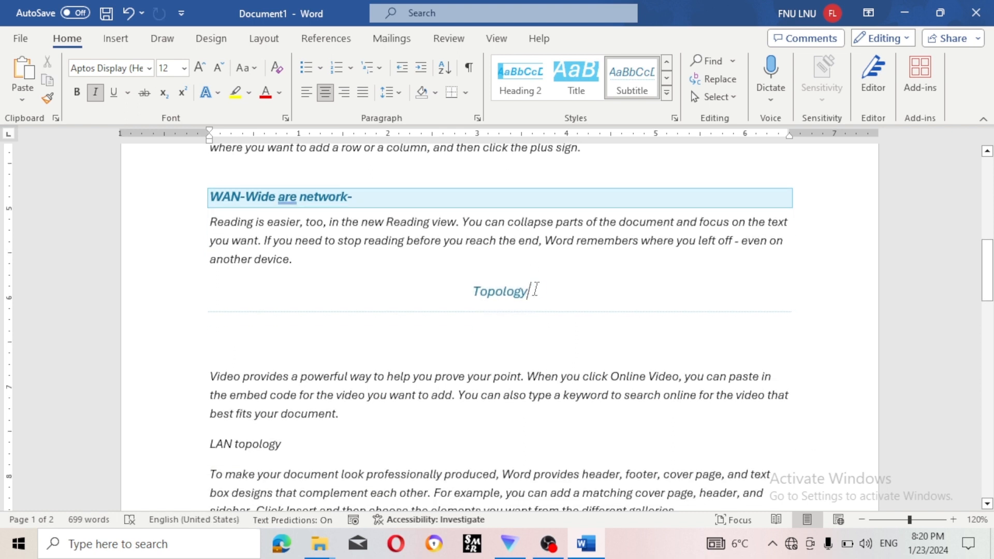
{"action": "scroll", "coordinate": [513, 307], "scroll_direction": "down", "scroll_amount": 4}
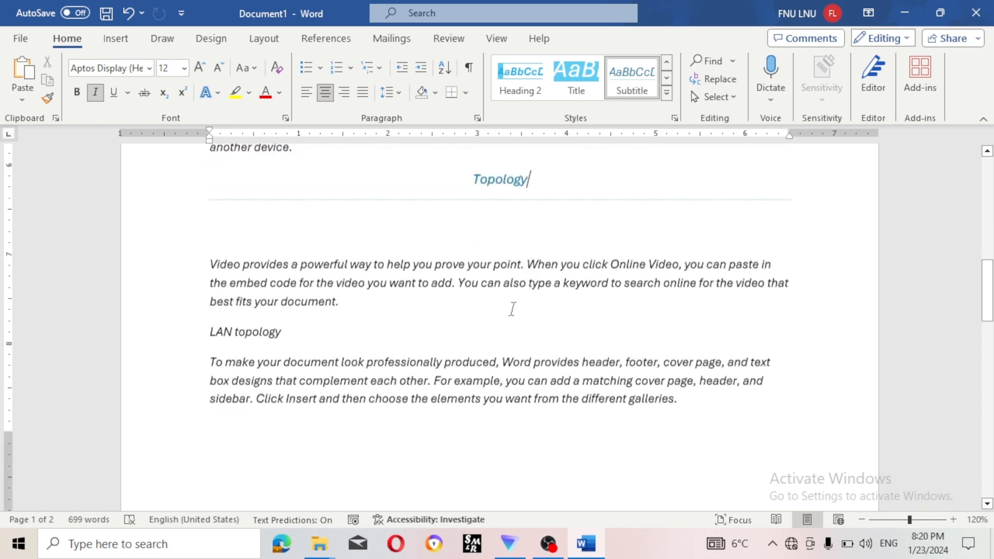
{"action": "left_click_drag", "start_coordinate": [294, 275], "coordinate": [165, 273]}
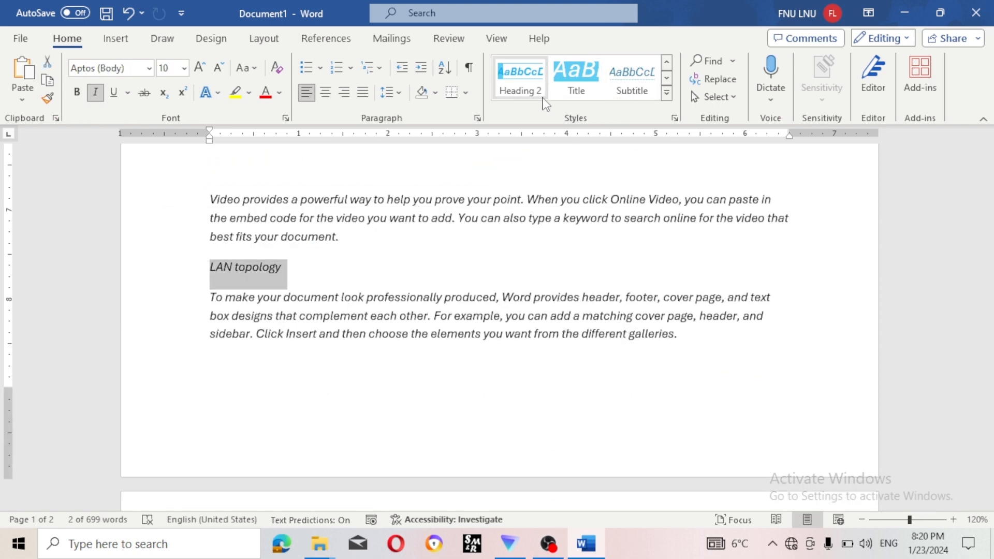
{"action": "left_click", "coordinate": [667, 94]}
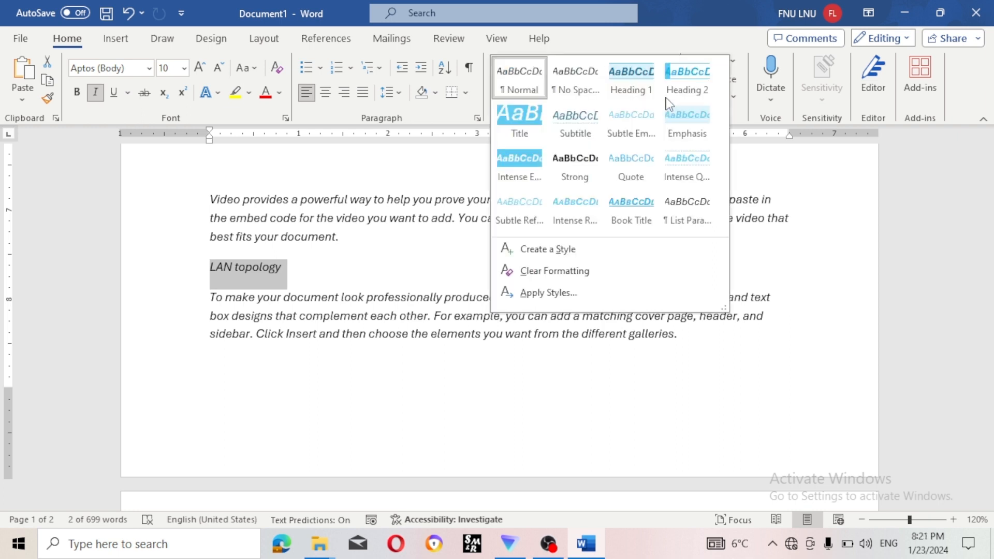
{"action": "left_click", "coordinate": [651, 99]}
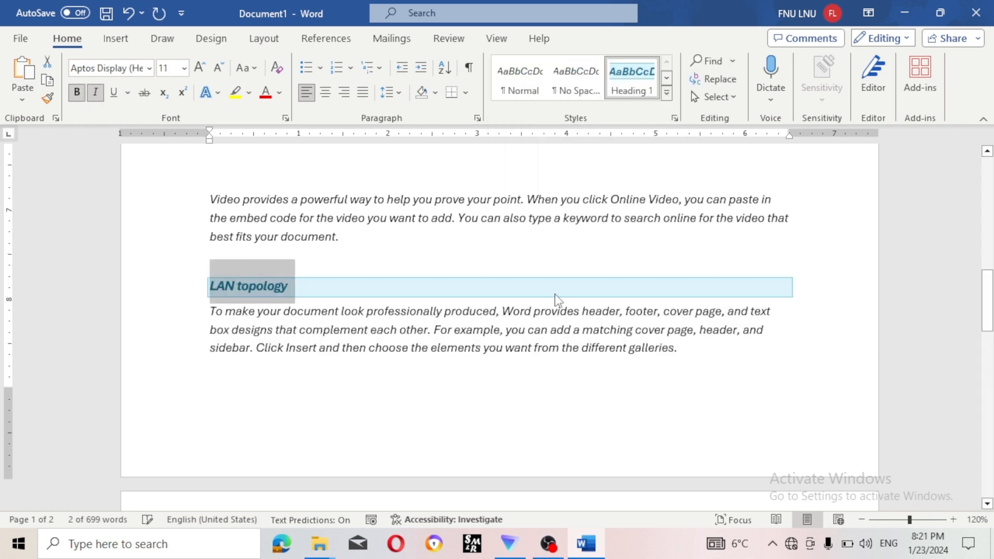
{"action": "left_click", "coordinate": [440, 378]}
- Apply the Heading 2 style to the "Bus topology" line on the second page
{"action": "scroll", "coordinate": [440, 380], "scroll_direction": "down", "scroll_amount": 5}
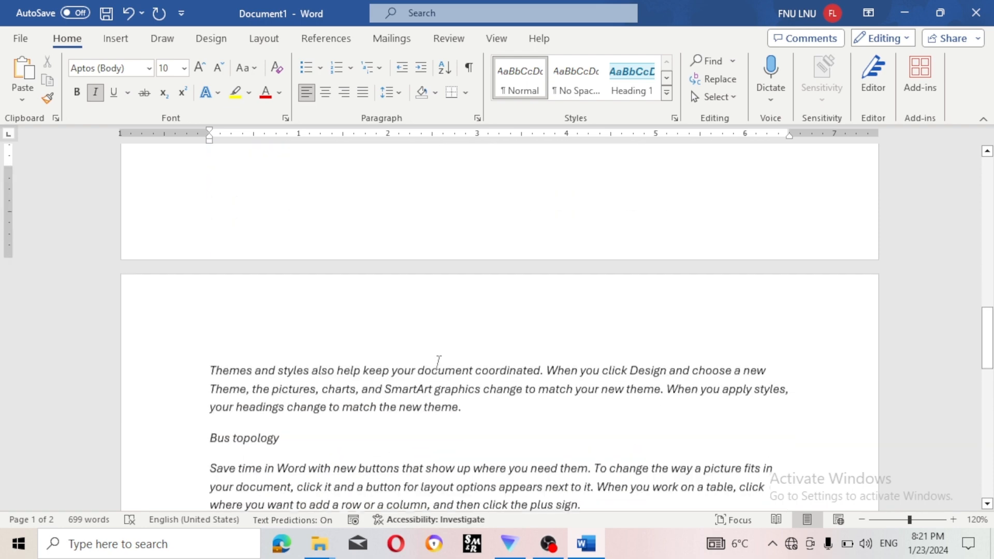
{"action": "scroll", "coordinate": [430, 357], "scroll_direction": "down", "scroll_amount": 1}
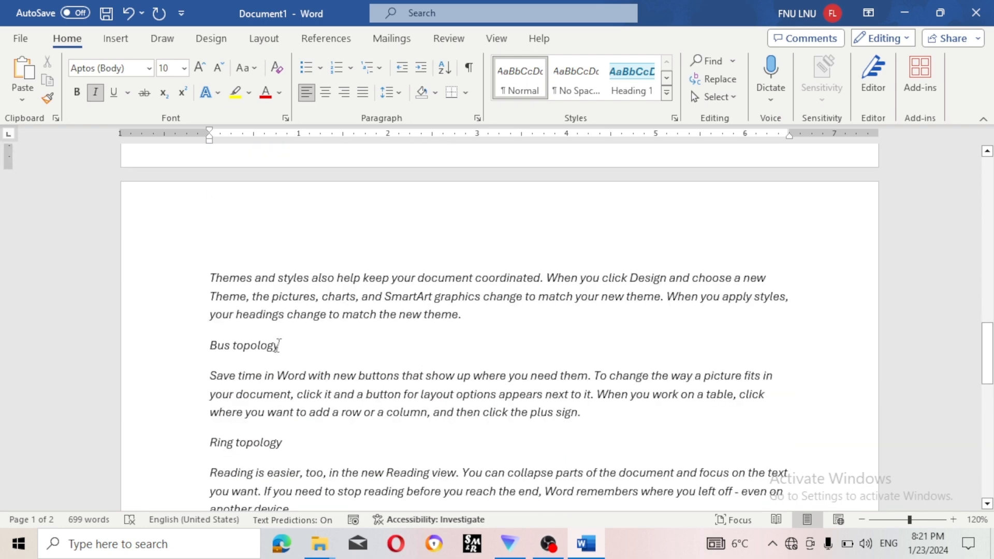
{"action": "left_click_drag", "start_coordinate": [287, 346], "coordinate": [181, 339]}
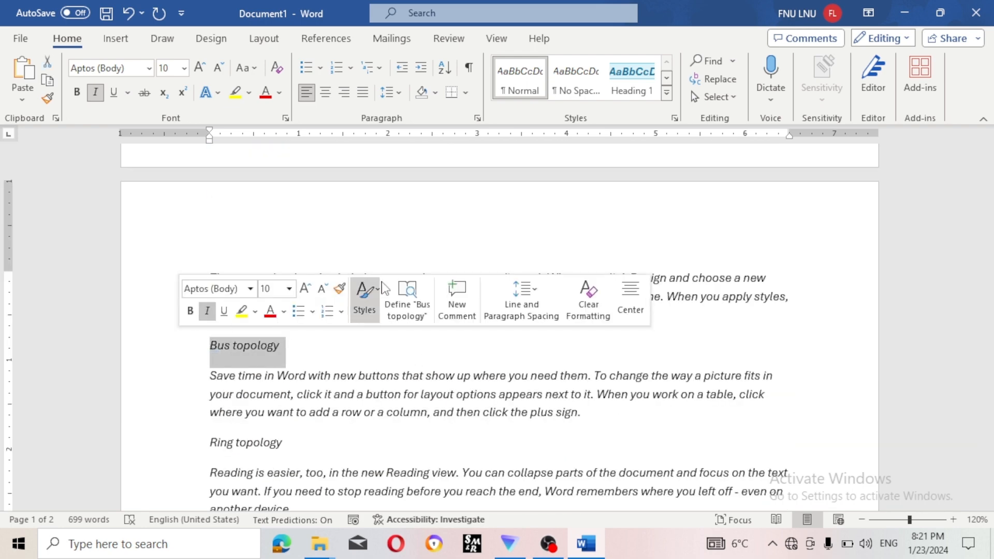
{"action": "left_click", "coordinate": [667, 94]}
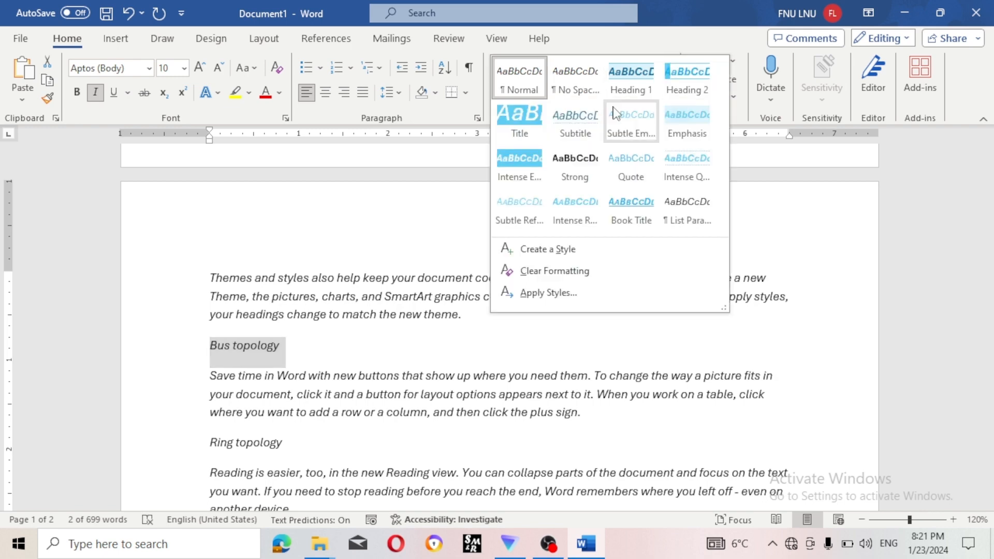
{"action": "left_click", "coordinate": [676, 89]}
- Apply the Heading 2 style to the "Ring topology" line
{"action": "scroll", "coordinate": [290, 314], "scroll_direction": "down", "scroll_amount": 3}
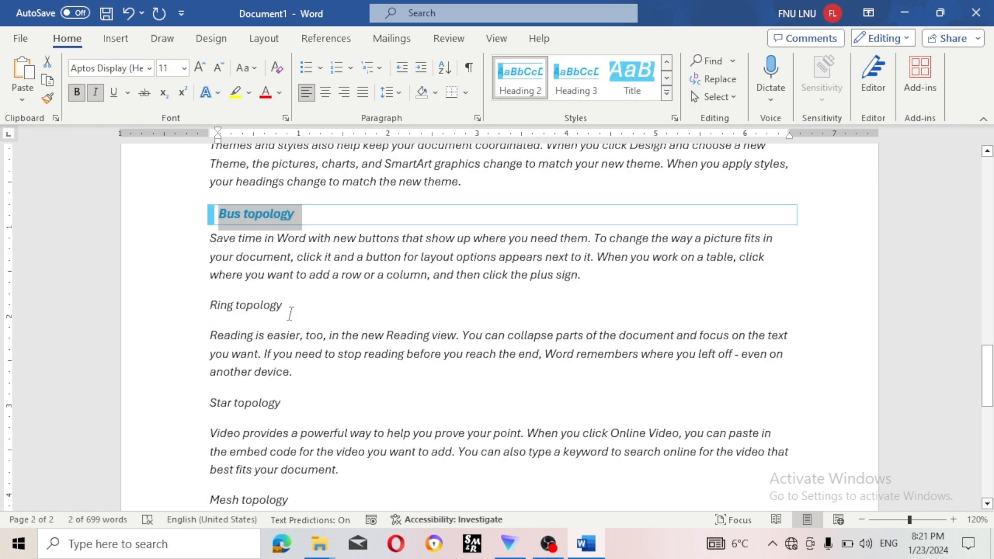
{"action": "triple_click", "coordinate": [287, 306]}
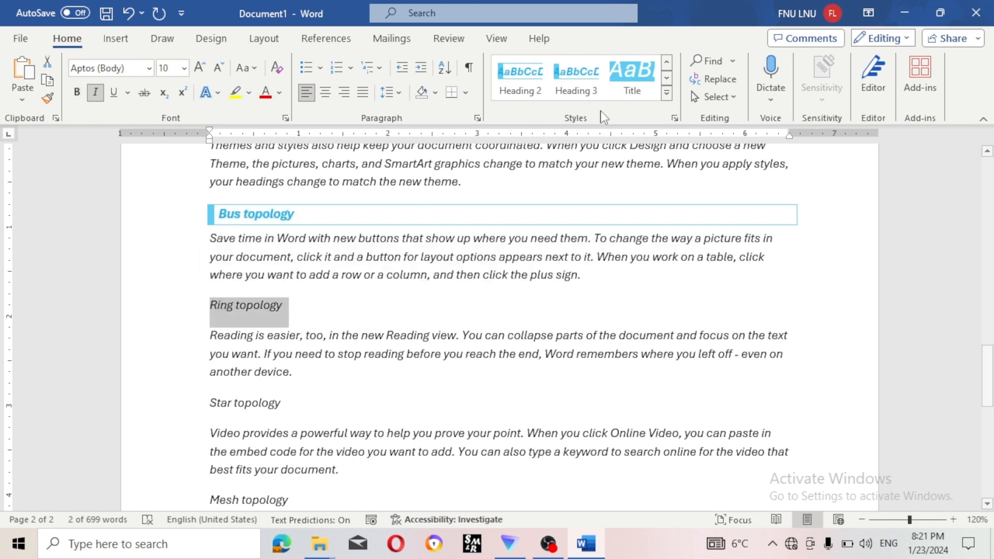
{"action": "left_click", "coordinate": [521, 80]}
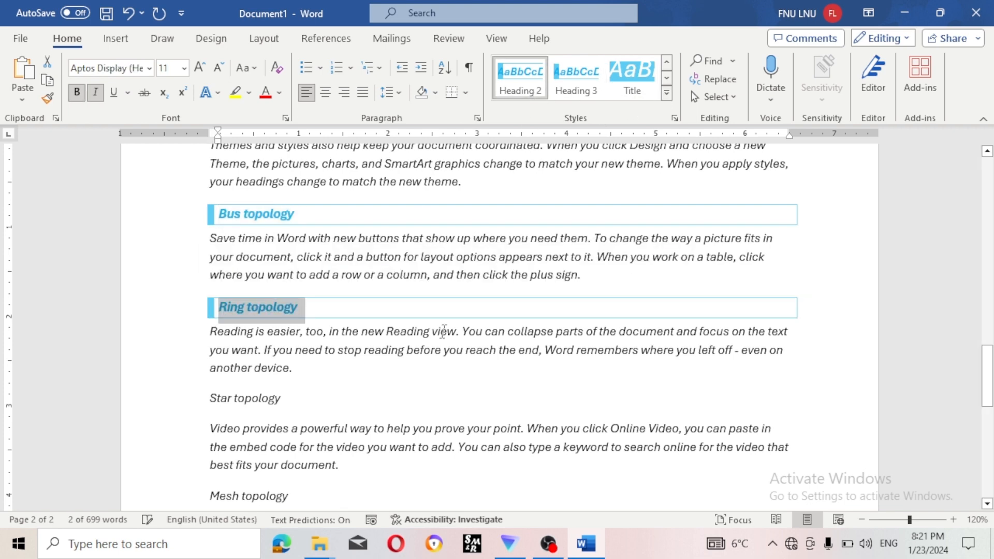
- Apply the Heading 2 style to the "Star topology" line only, without the paragraph above it
{"action": "scroll", "coordinate": [420, 350], "scroll_direction": "down", "scroll_amount": 2}
{"action": "triple_click", "coordinate": [322, 310]}
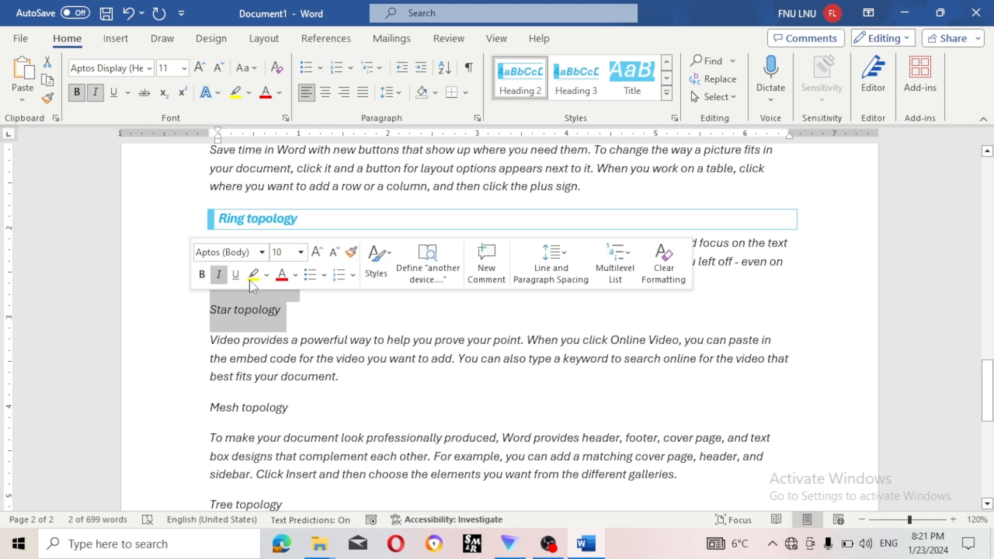
{"action": "left_click", "coordinate": [317, 315]}
{"action": "left_click_drag", "start_coordinate": [318, 315], "coordinate": [183, 311]}
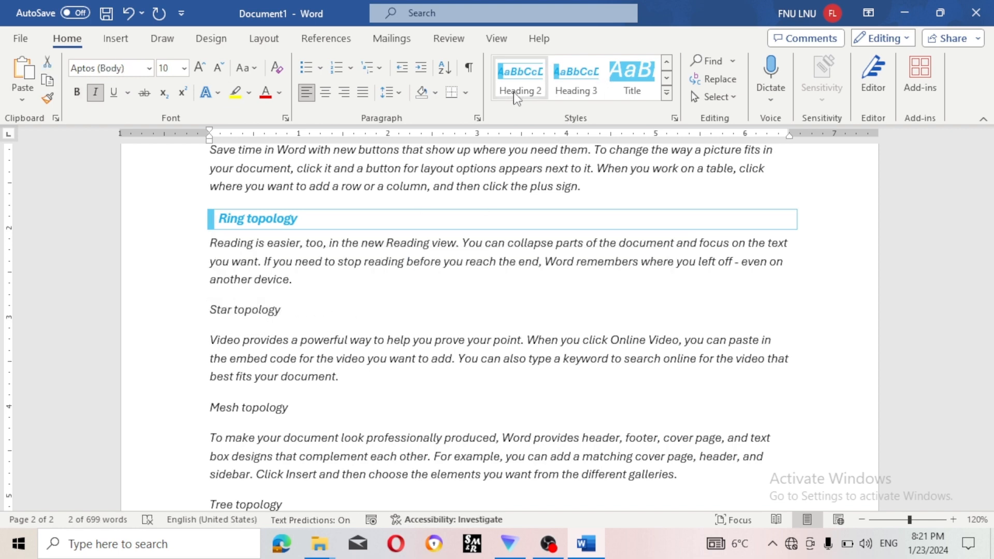
{"action": "left_click", "coordinate": [521, 78]}
- Apply the Heading 2 style to the first "Mesh topology" line, below the Star topology section
{"action": "scroll", "coordinate": [378, 388], "scroll_direction": "down", "scroll_amount": 3}
{"action": "left_click_drag", "start_coordinate": [306, 270], "coordinate": [166, 258]}
{"action": "left_click", "coordinate": [313, 275]}
{"action": "left_click_drag", "start_coordinate": [314, 275], "coordinate": [171, 270]}
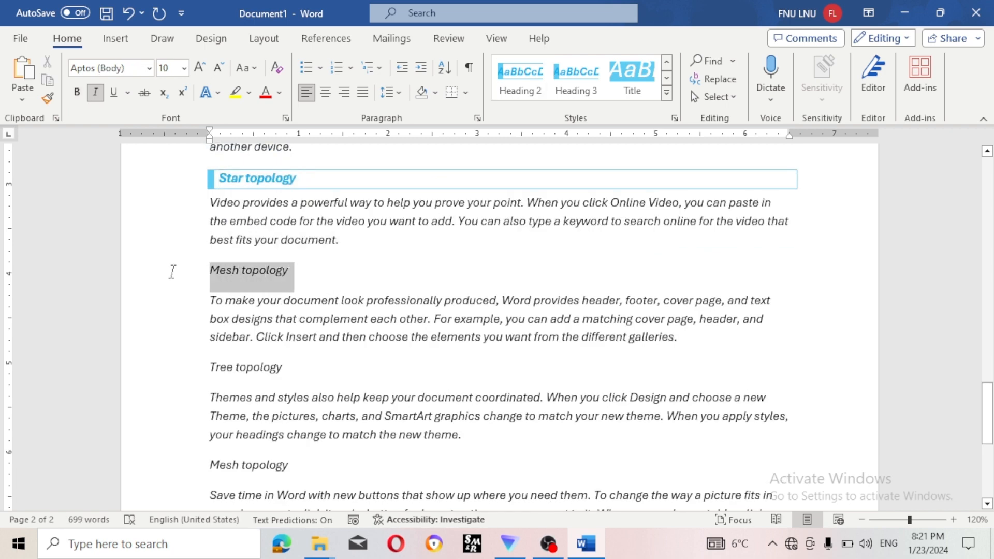
{"action": "left_click", "coordinate": [535, 92]}
- Apply the Heading 2 style to the "Tree topology" line only, without the paragraph above it
{"action": "scroll", "coordinate": [481, 351], "scroll_direction": "down", "scroll_amount": 3}
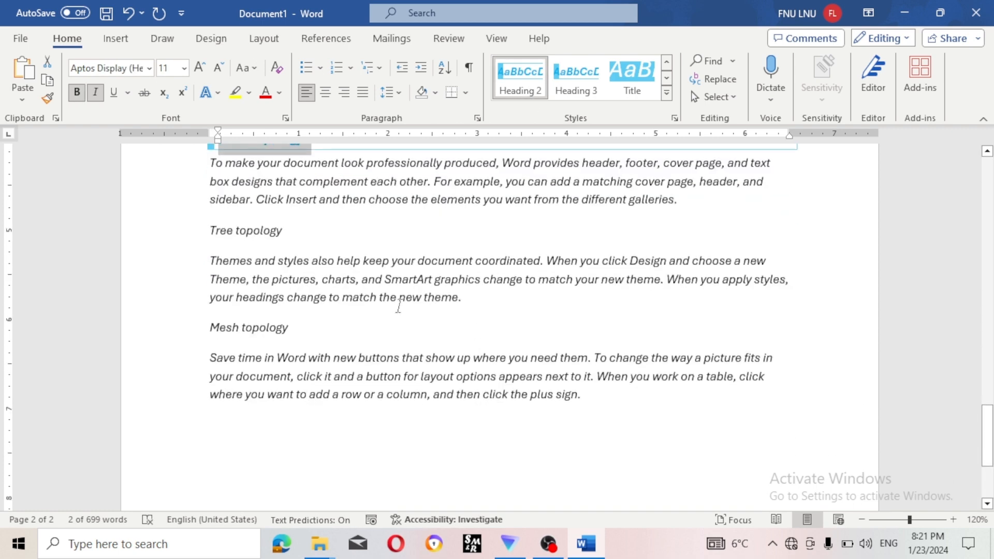
{"action": "left_click_drag", "start_coordinate": [300, 238], "coordinate": [206, 240]}
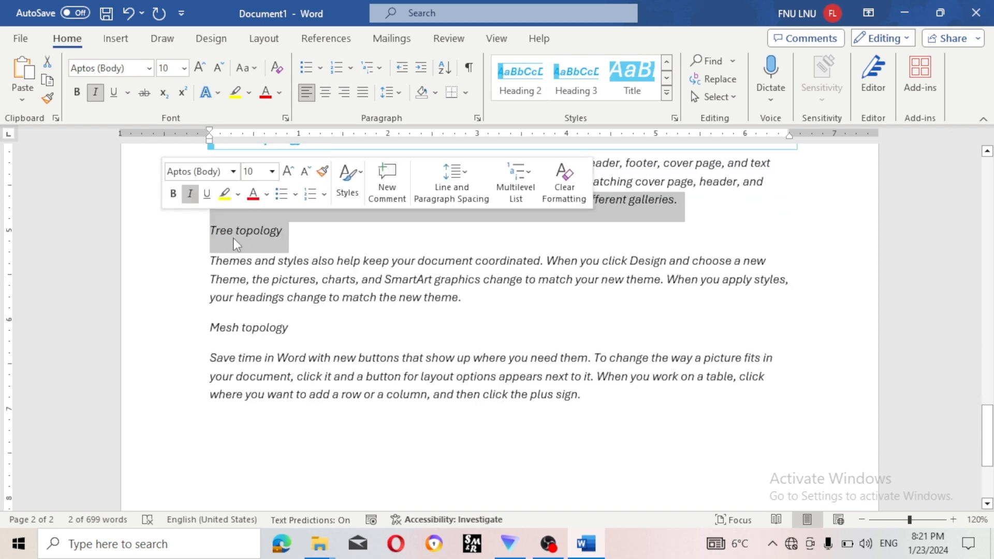
{"action": "left_click", "coordinate": [295, 237]}
{"action": "left_click_drag", "start_coordinate": [295, 237], "coordinate": [188, 223]}
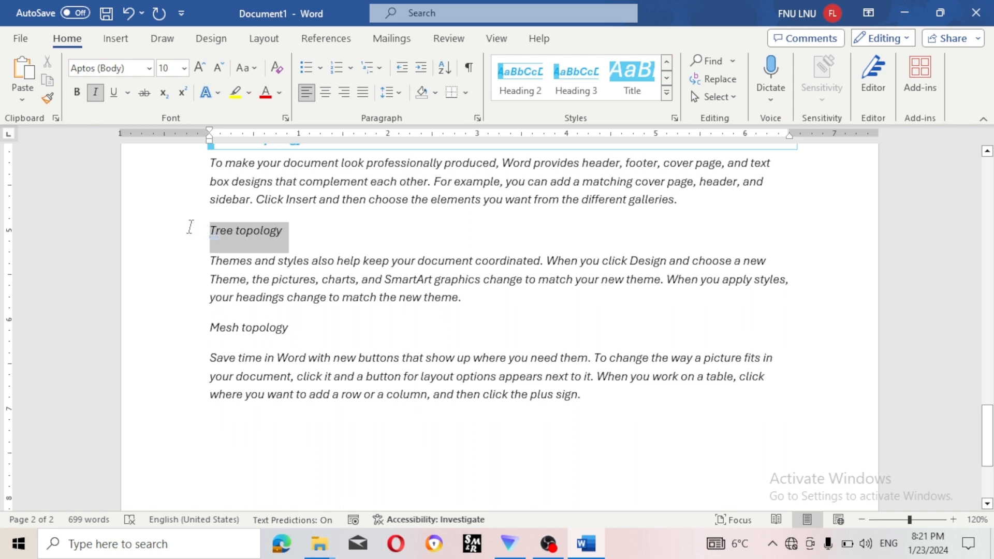
{"action": "left_click", "coordinate": [520, 83]}
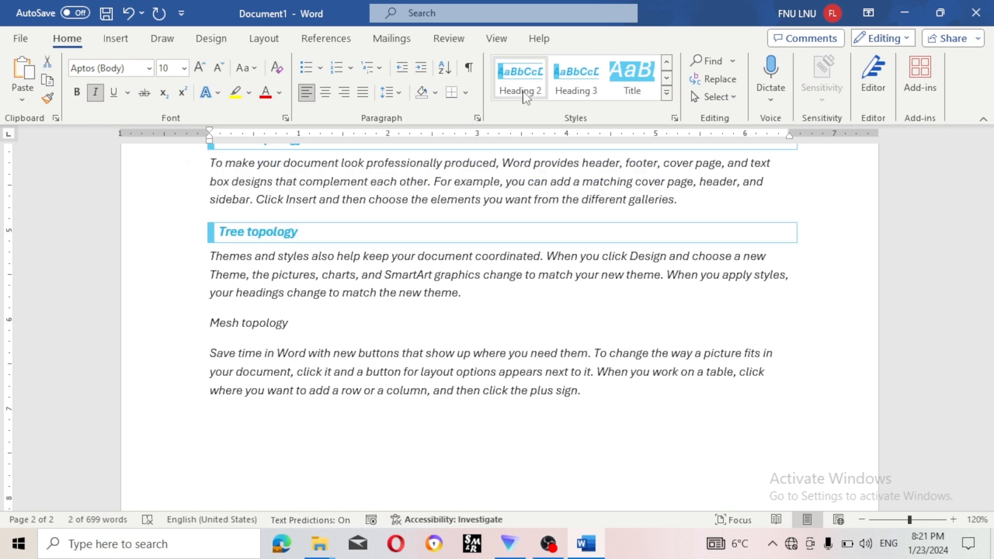
- Apply the Heading 2 style to the last "Mesh topology" line and place the cursor below the document's final paragraph
{"action": "left_click_drag", "start_coordinate": [329, 322], "coordinate": [187, 324]}
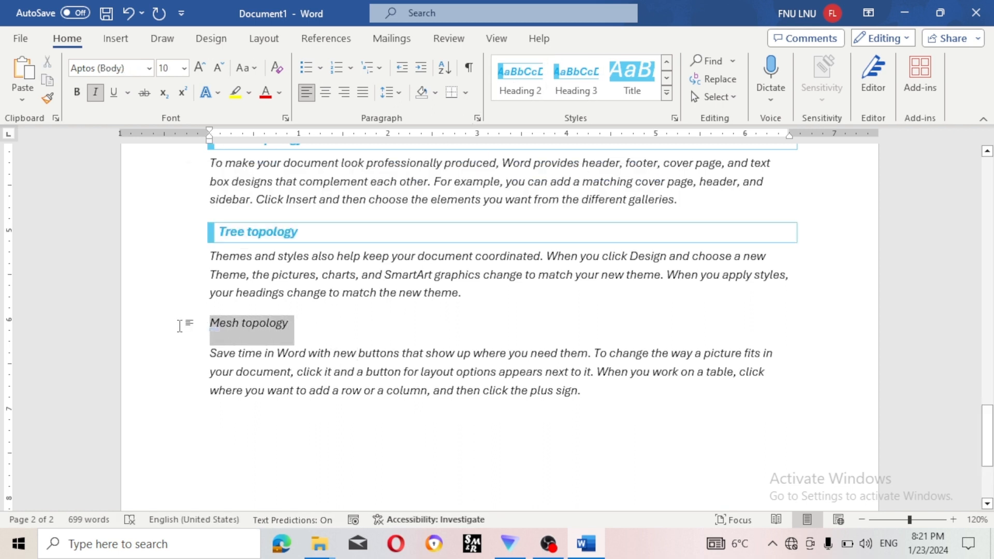
{"action": "left_click", "coordinate": [521, 83]}
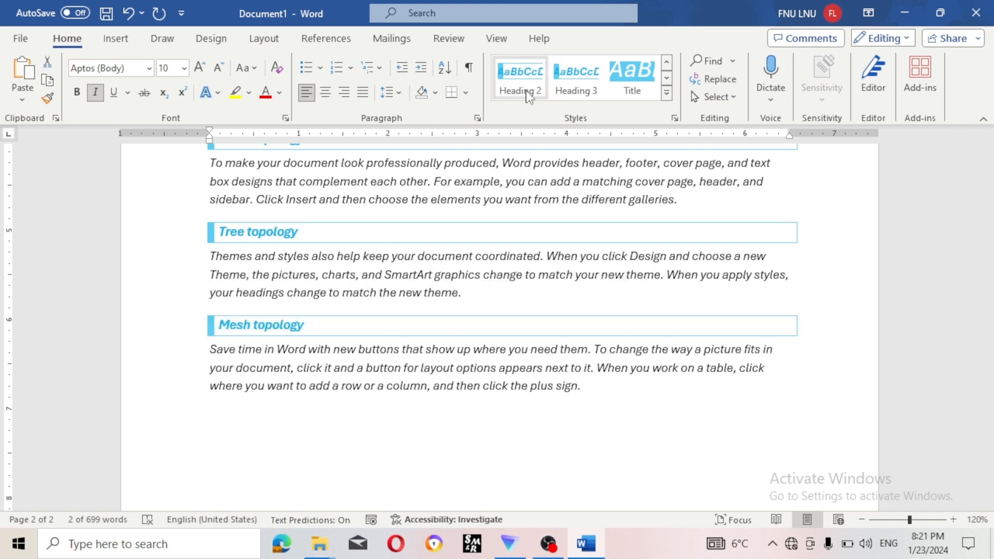
{"action": "left_click", "coordinate": [453, 472]}
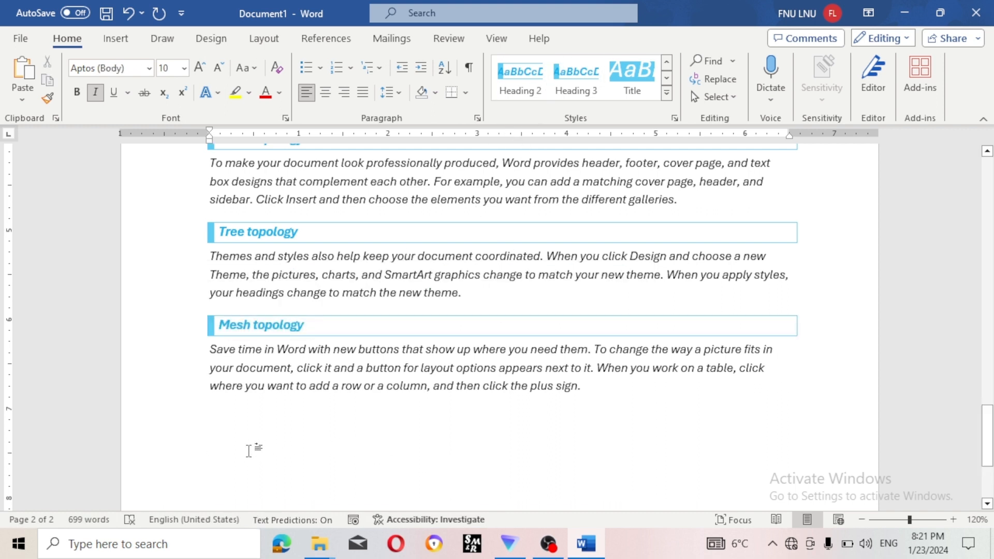
- Review the styled title, subtitle and headings through the whole document, from the first page to the end
{"action": "scroll", "coordinate": [215, 459], "scroll_direction": "up", "scroll_amount": 10}
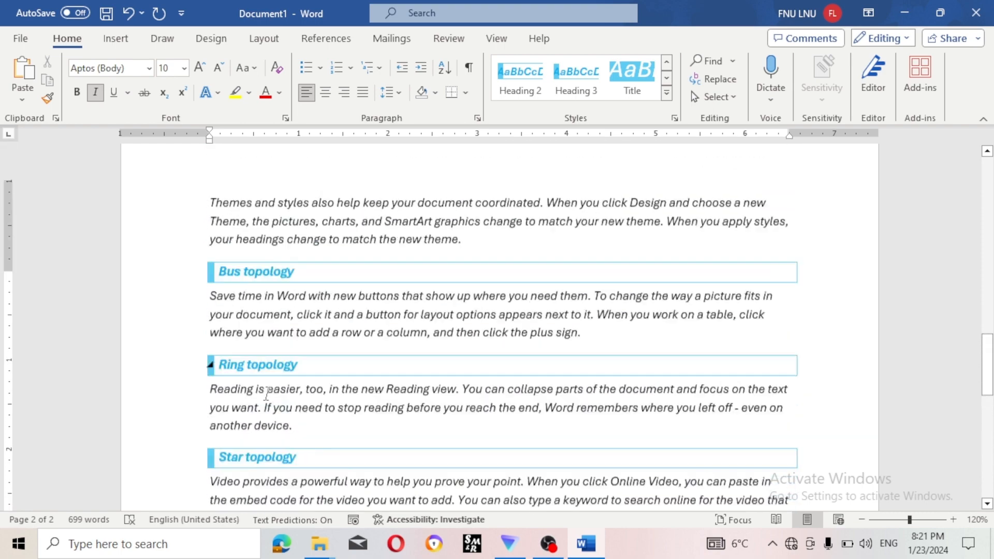
{"action": "scroll", "coordinate": [267, 393], "scroll_direction": "up", "scroll_amount": 15}
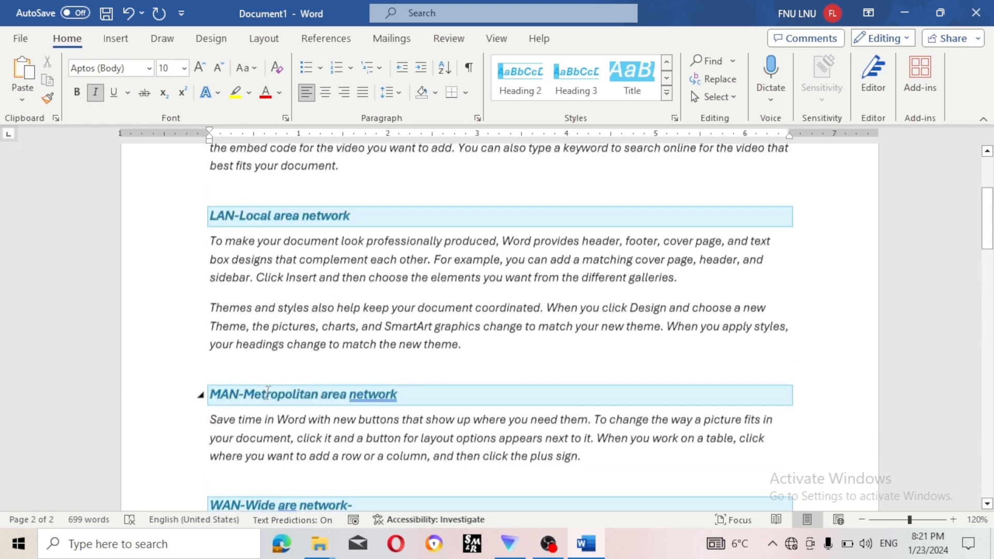
{"action": "scroll", "coordinate": [267, 394], "scroll_direction": "up", "scroll_amount": 1}
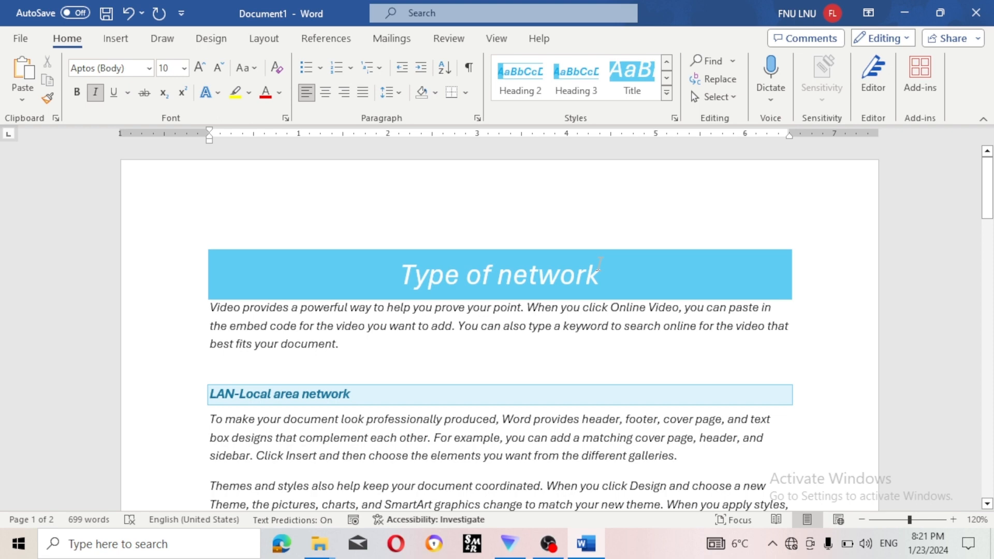
{"action": "scroll", "coordinate": [599, 264], "scroll_direction": "down", "scroll_amount": 2, "text": "ctrl"}
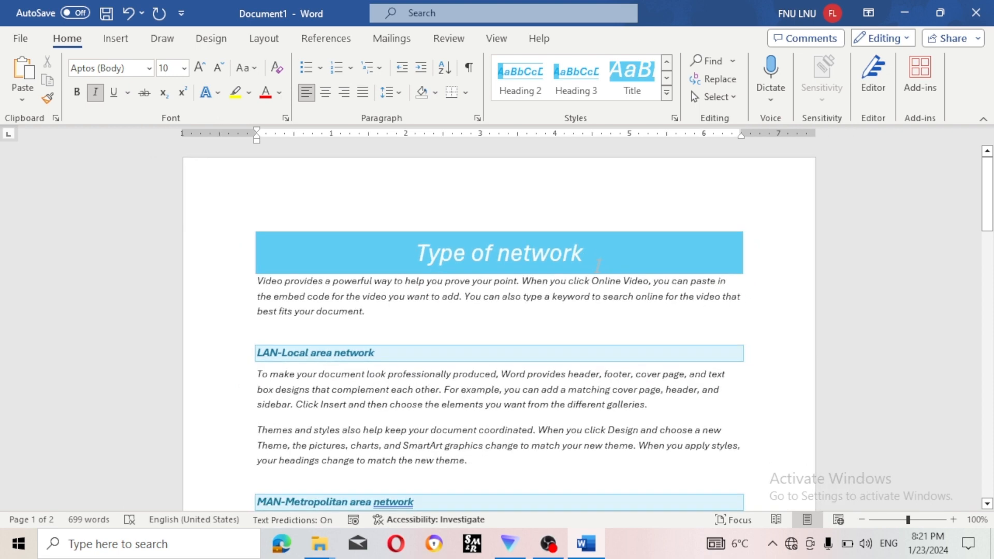
{"action": "scroll", "coordinate": [593, 265], "scroll_direction": "down", "scroll_amount": 5}
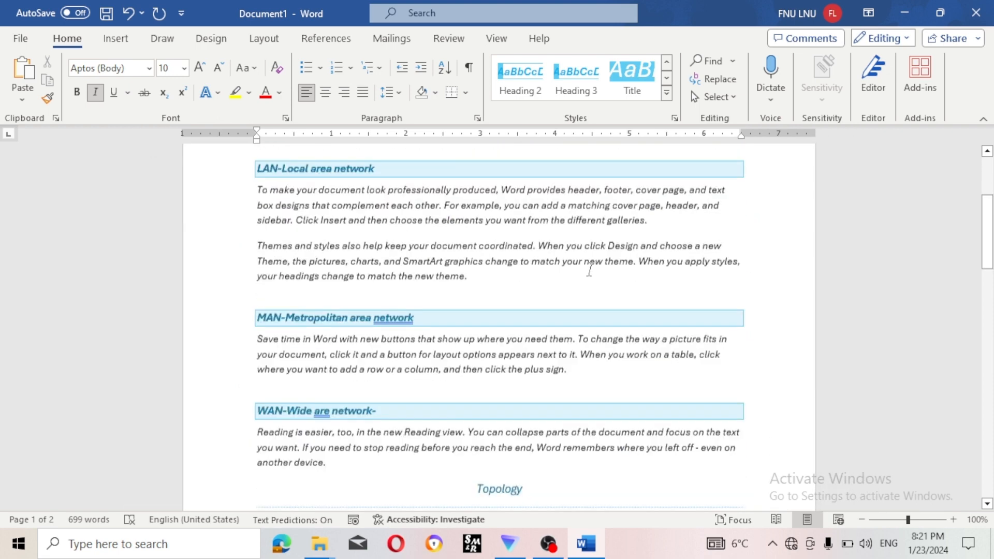
{"action": "scroll", "coordinate": [590, 268], "scroll_direction": "down", "scroll_amount": 3}
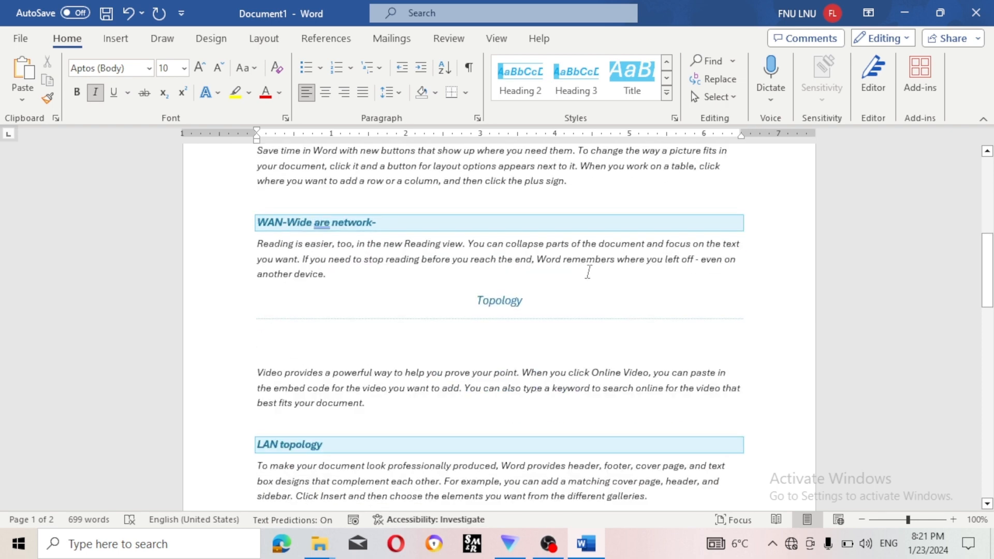
{"action": "scroll", "coordinate": [588, 274], "scroll_direction": "down", "scroll_amount": 1}
{"action": "scroll", "coordinate": [521, 278], "scroll_direction": "down", "scroll_amount": 5}
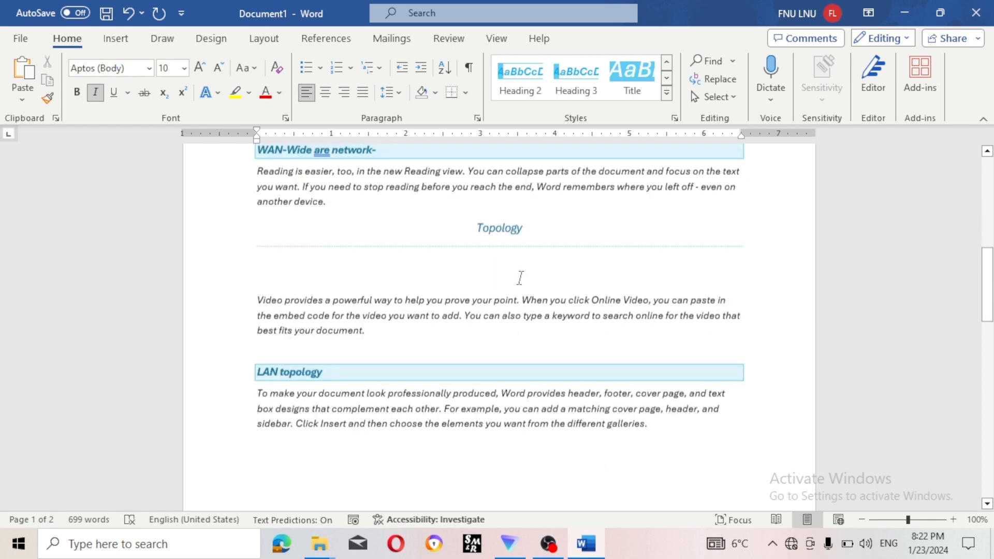
{"action": "scroll", "coordinate": [392, 296], "scroll_direction": "down", "scroll_amount": 8}
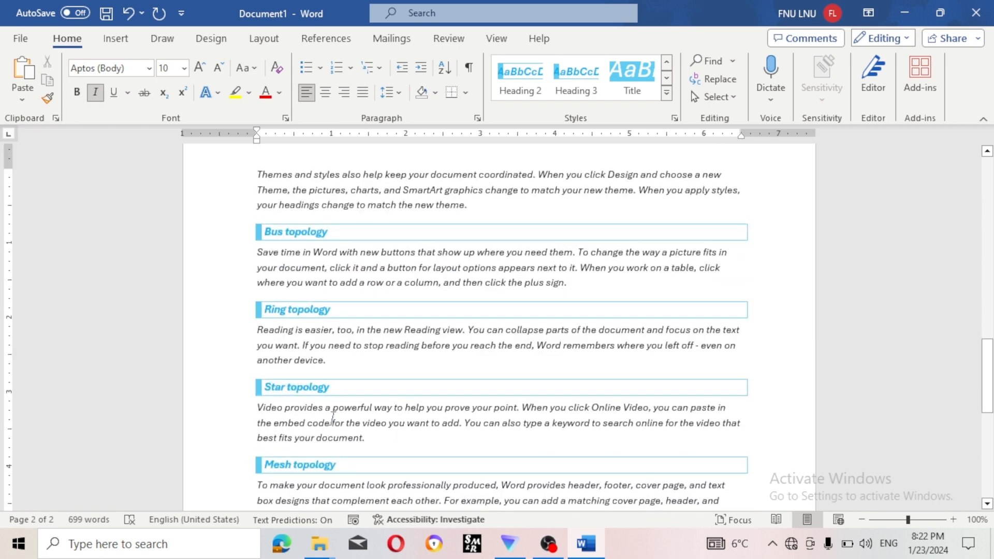
{"action": "scroll", "coordinate": [333, 418], "scroll_direction": "up", "scroll_amount": 2}
{"action": "scroll", "coordinate": [335, 250], "scroll_direction": "down", "scroll_amount": 13}
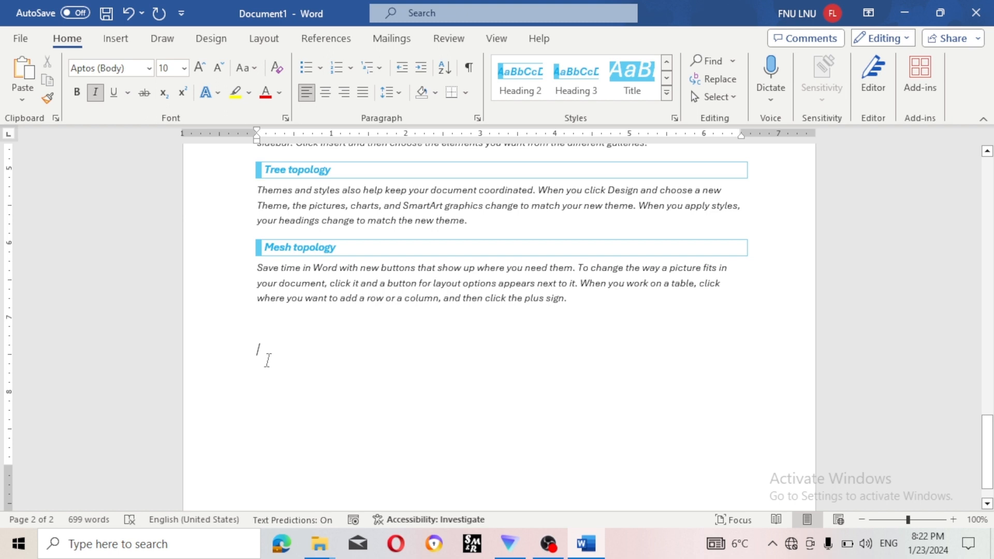
- Insert an Automatic Table 1 table of contents on the empty line at the end of the document
{"action": "left_click", "coordinate": [331, 41]}
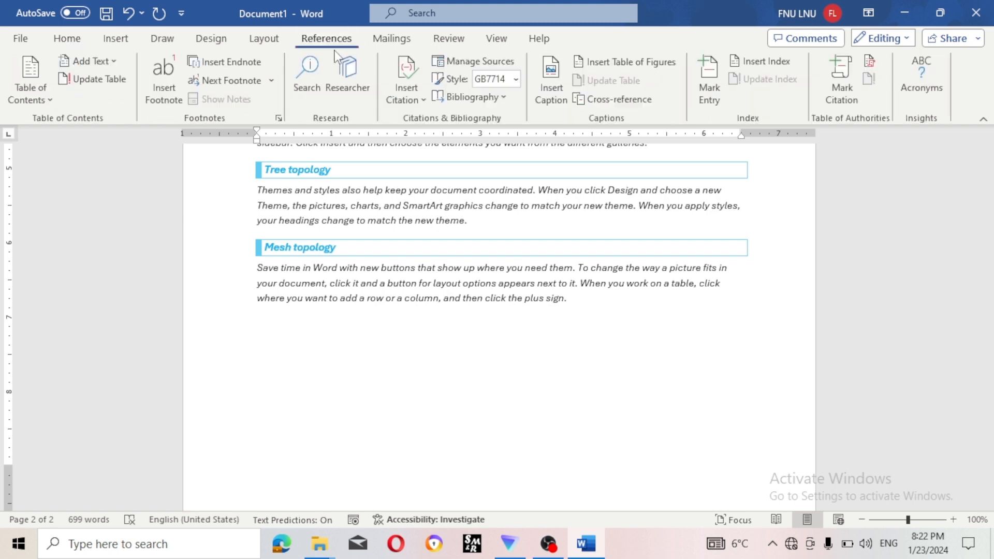
{"action": "left_click", "coordinate": [44, 100]}
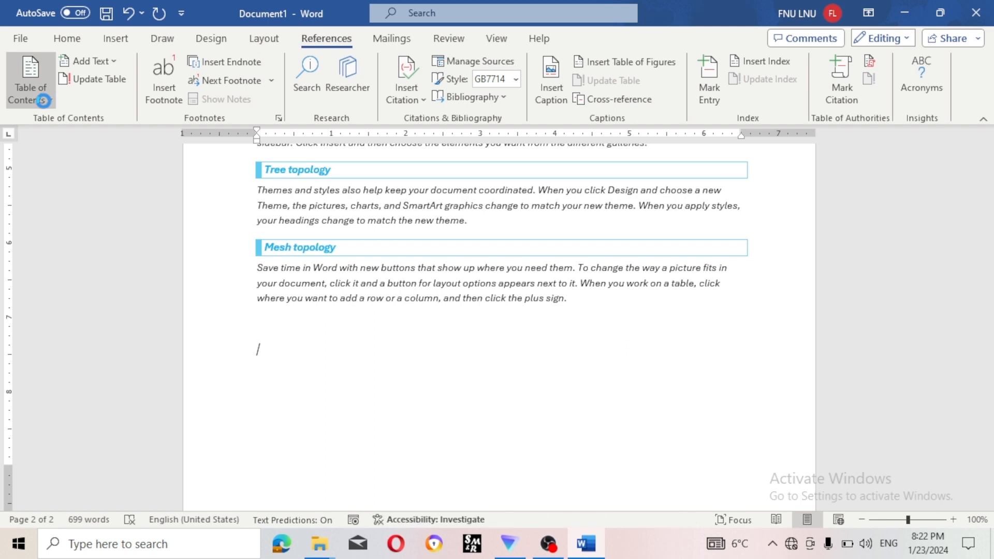
{"action": "left_click", "coordinate": [44, 100]}
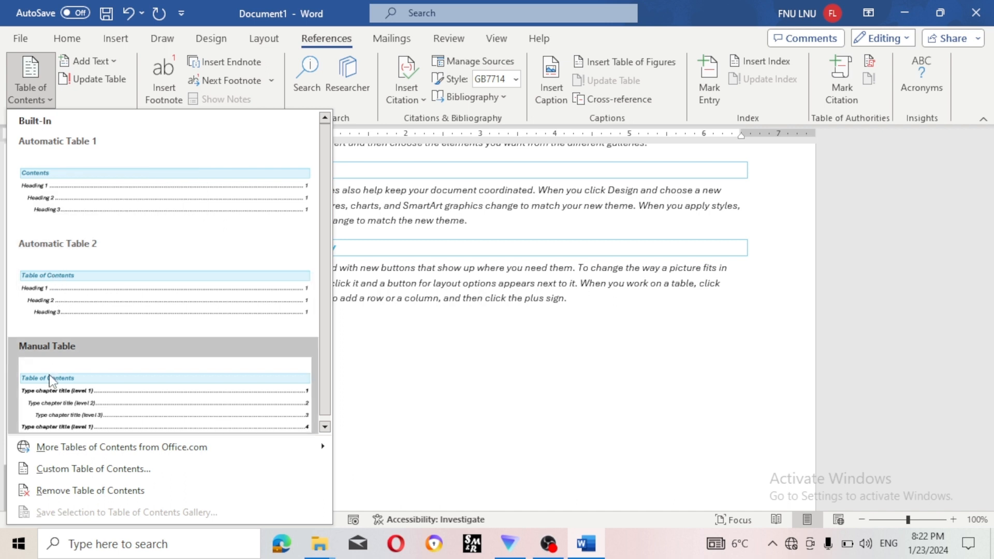
{"action": "left_click", "coordinate": [91, 211]}
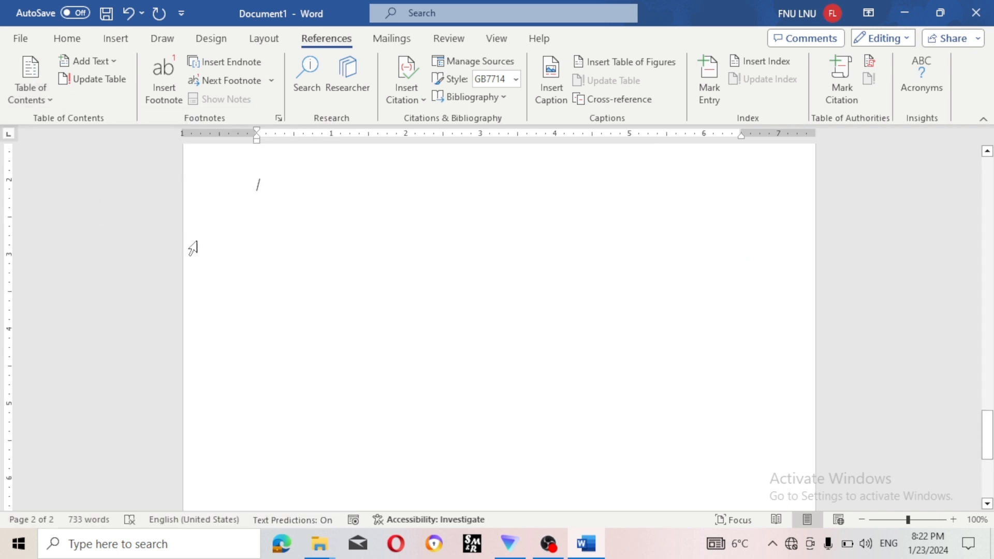
- Examine the table of contents entries, their levels and their page numbers across both pages
{"action": "scroll", "coordinate": [402, 245], "scroll_direction": "up", "scroll_amount": 3}
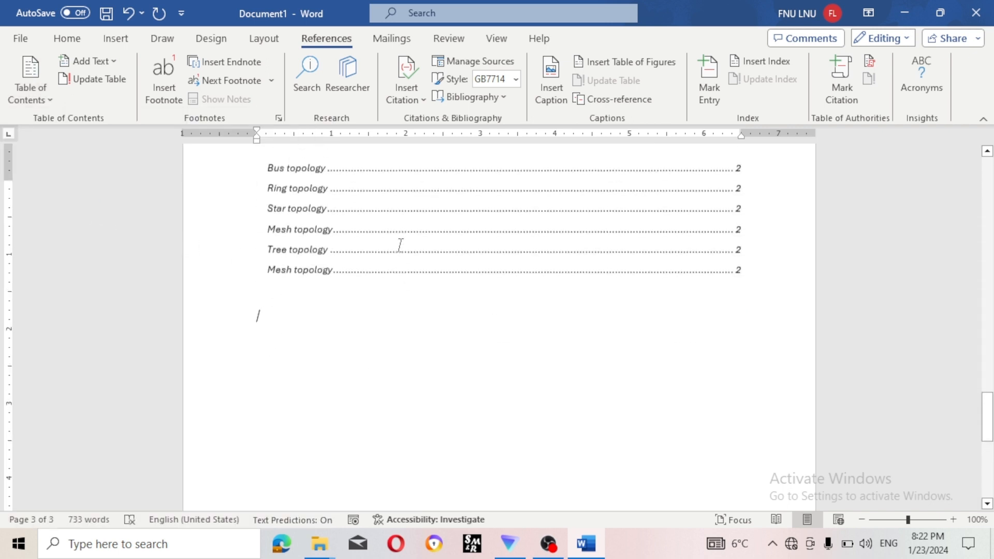
{"action": "scroll", "coordinate": [389, 228], "scroll_direction": "up", "scroll_amount": 3}
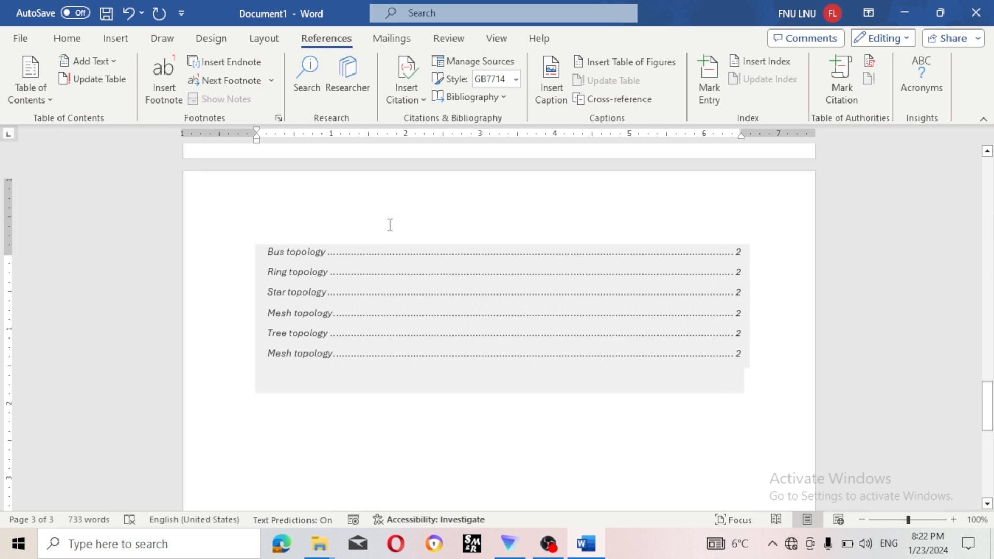
{"action": "scroll", "coordinate": [390, 225], "scroll_direction": "up", "scroll_amount": 1}
{"action": "scroll", "coordinate": [412, 311], "scroll_direction": "up", "scroll_amount": 5}
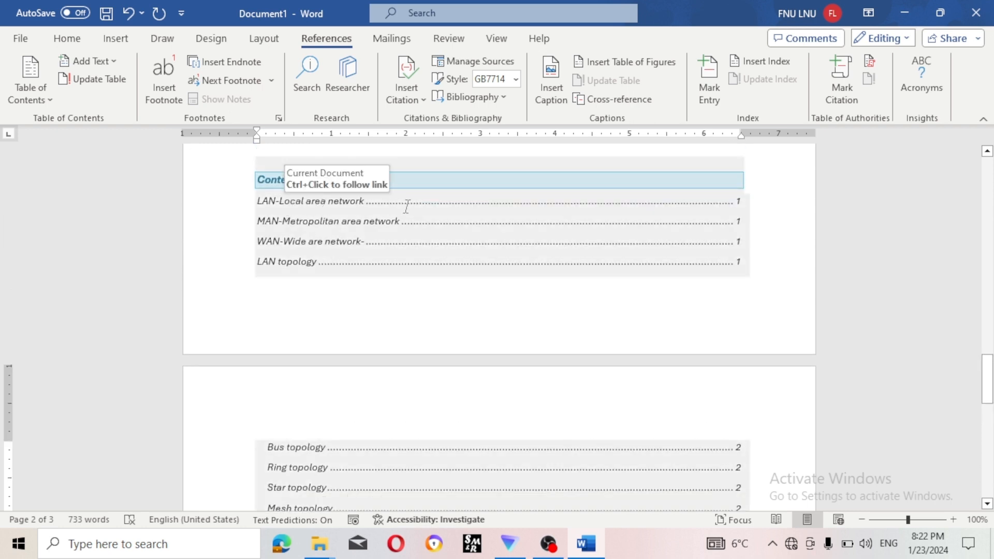
{"action": "left_click", "coordinate": [407, 206]}
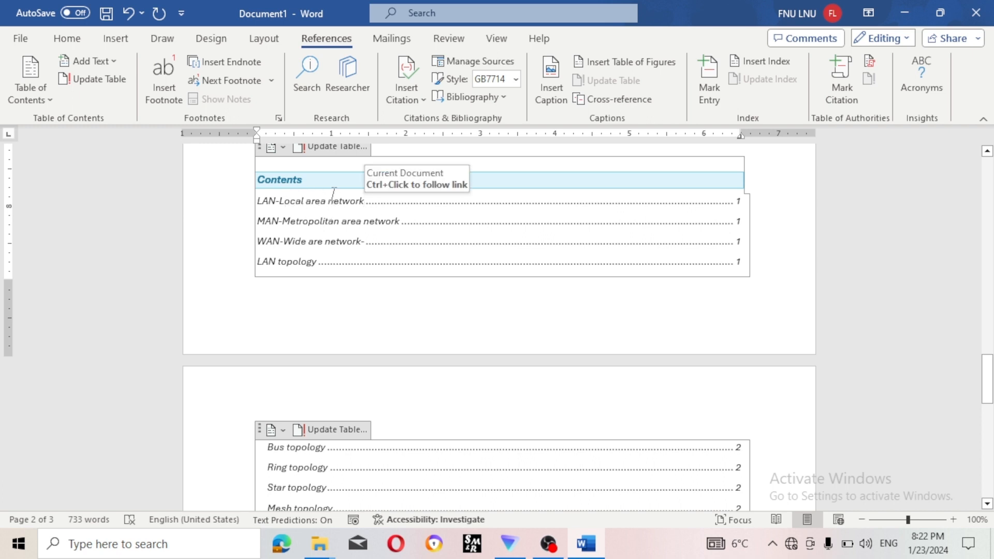
{"action": "scroll", "coordinate": [333, 192], "scroll_direction": "up", "scroll_amount": 1}
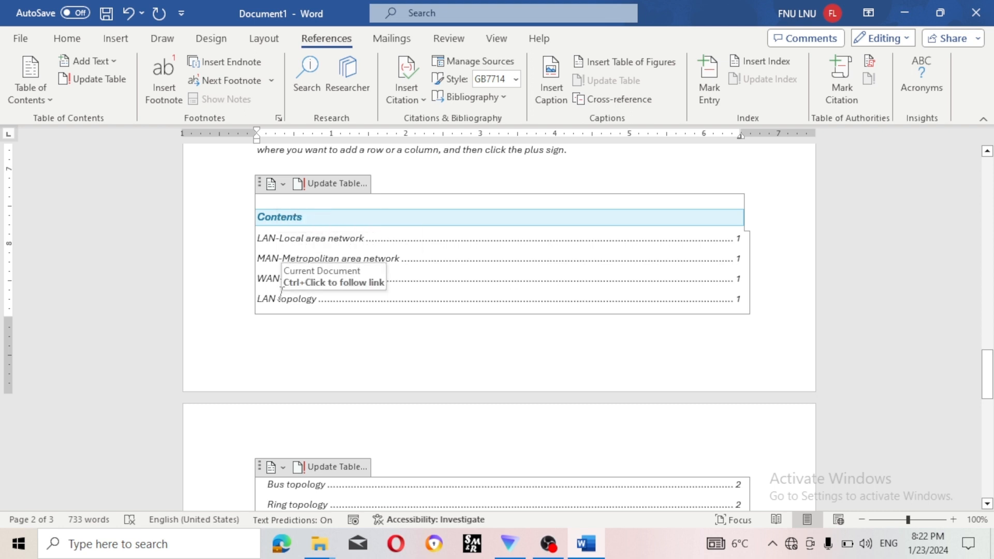
{"action": "left_click", "coordinate": [313, 299]}
{"action": "scroll", "coordinate": [315, 293], "scroll_direction": "down", "scroll_amount": 3}
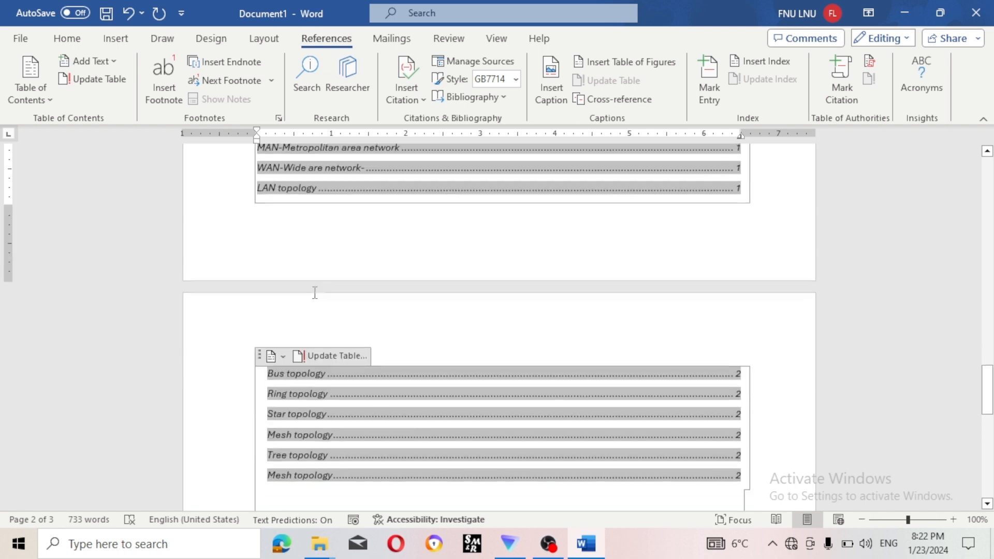
{"action": "scroll", "coordinate": [315, 293], "scroll_direction": "down", "scroll_amount": 3}
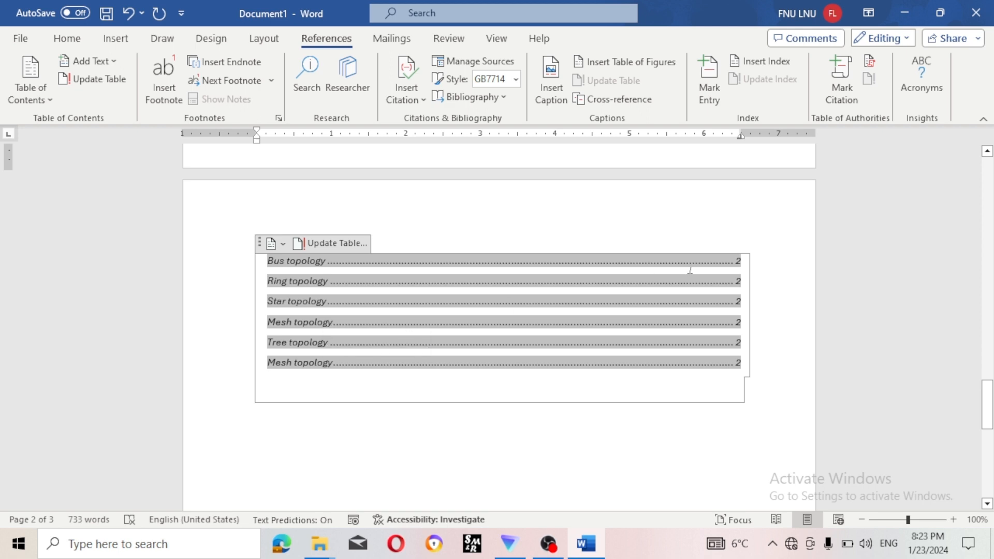
{"action": "scroll", "coordinate": [543, 246], "scroll_direction": "up", "scroll_amount": 5}
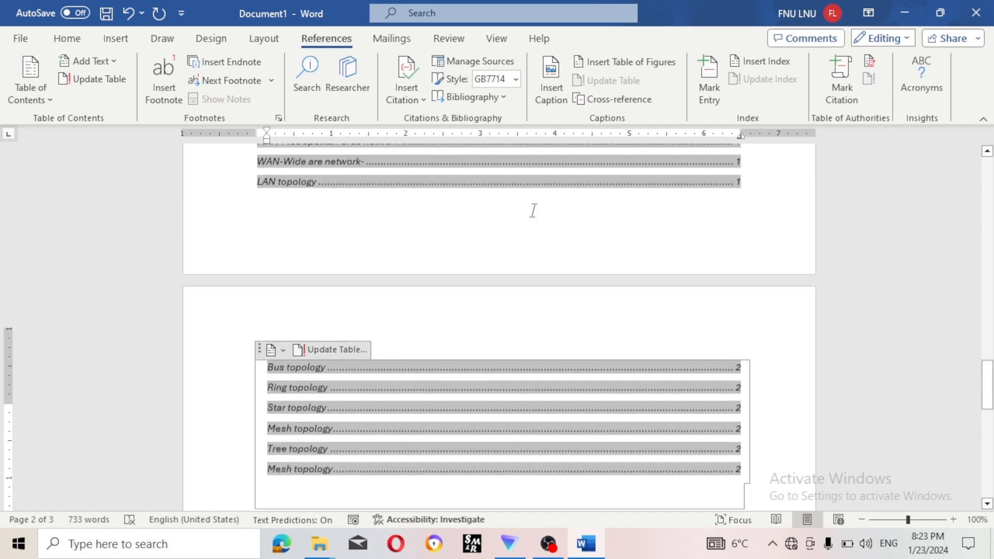
{"action": "left_click", "coordinate": [738, 336]}
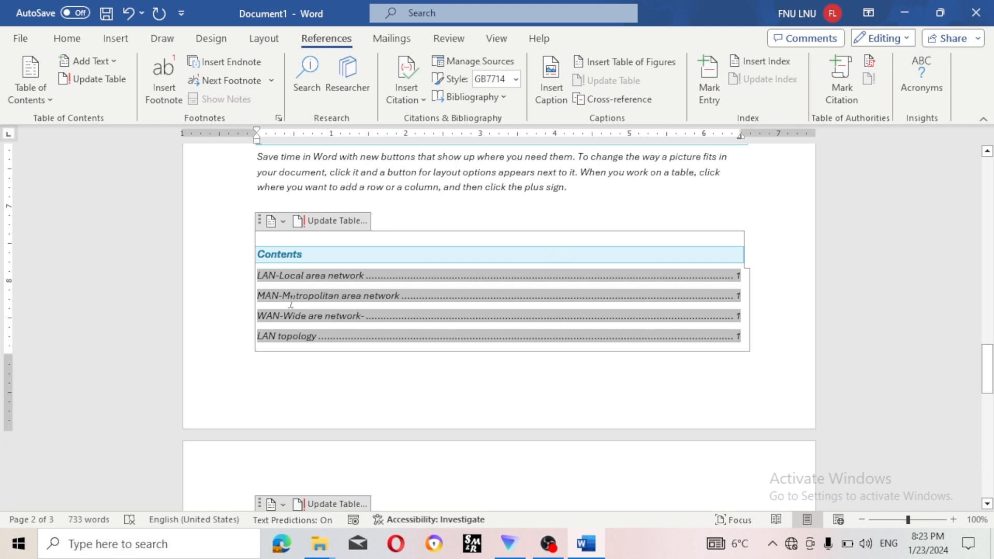
- Add blank lines above the table of contents to push the whole table onto the next page
{"action": "left_click", "coordinate": [403, 218]}
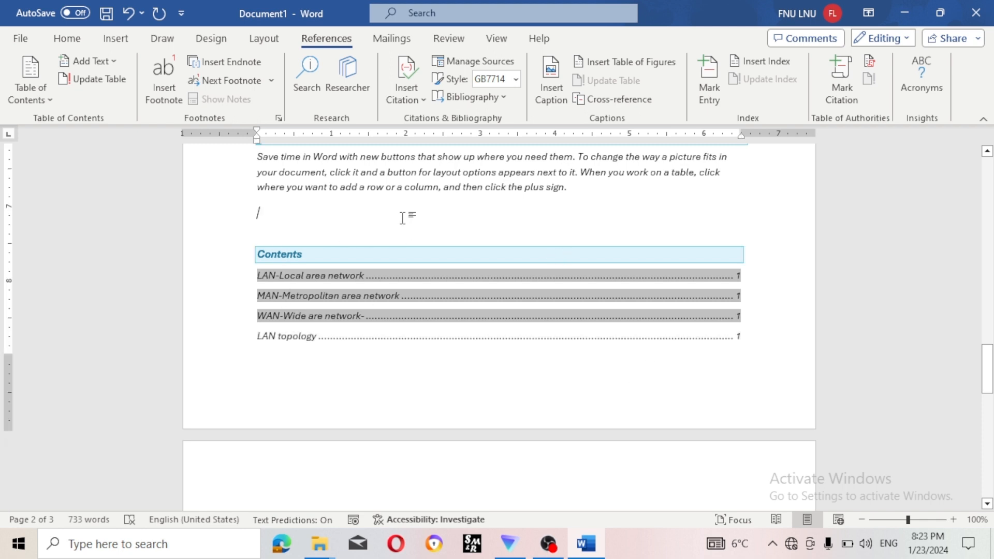
{"action": "key", "text": "Delete"}
{"action": "key", "text": "Delete"}
{"action": "key", "text": "Delete"}
{"action": "key", "text": "Delete"}
{"action": "key", "text": "Delete"}
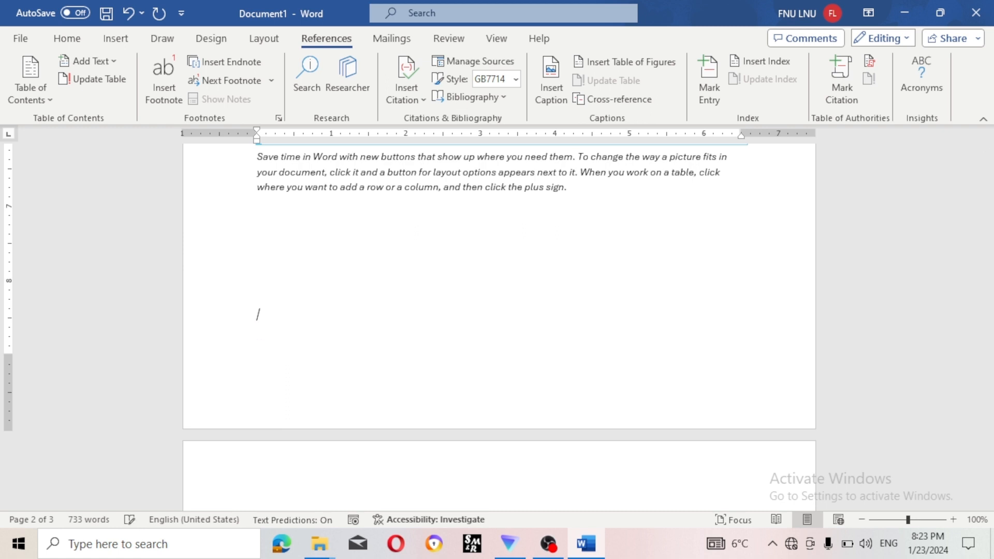
{"action": "scroll", "coordinate": [377, 284], "scroll_direction": "down", "scroll_amount": 8}
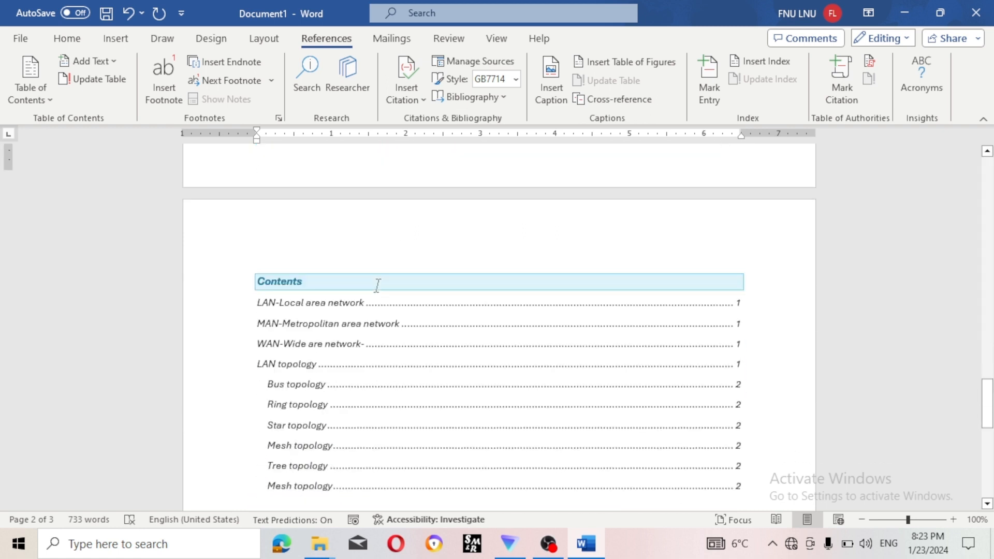
{"action": "scroll", "coordinate": [378, 285], "scroll_direction": "up", "scroll_amount": 2}
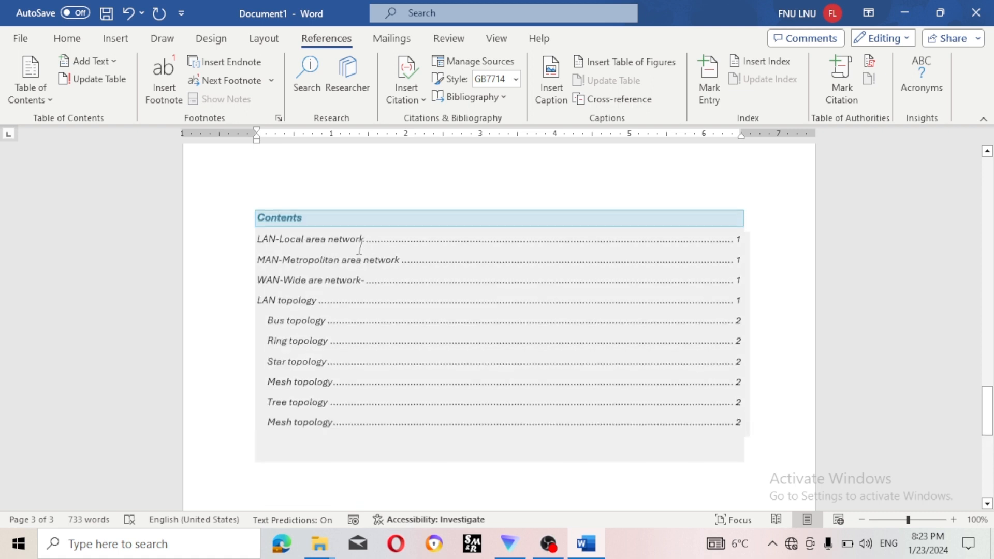
- Replace the table of contents heading "Contents" with "Network index"
{"action": "left_click", "coordinate": [304, 225]}
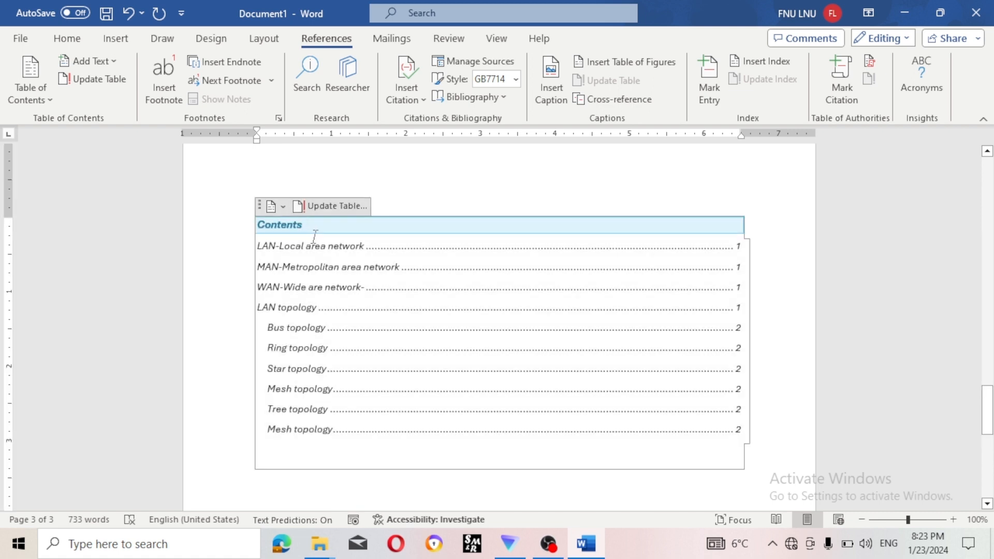
{"action": "key", "text": "BackSpace"}
{"action": "key", "text": "BackSpace"}
{"action": "key", "text": "BackSpace"}
{"action": "key", "text": "BackSpace"}
{"action": "key", "text": "BackSpace"}
{"action": "key", "text": "BackSpace"}
{"action": "key", "text": "BackSpace"}
{"action": "key", "text": "BackSpace"}
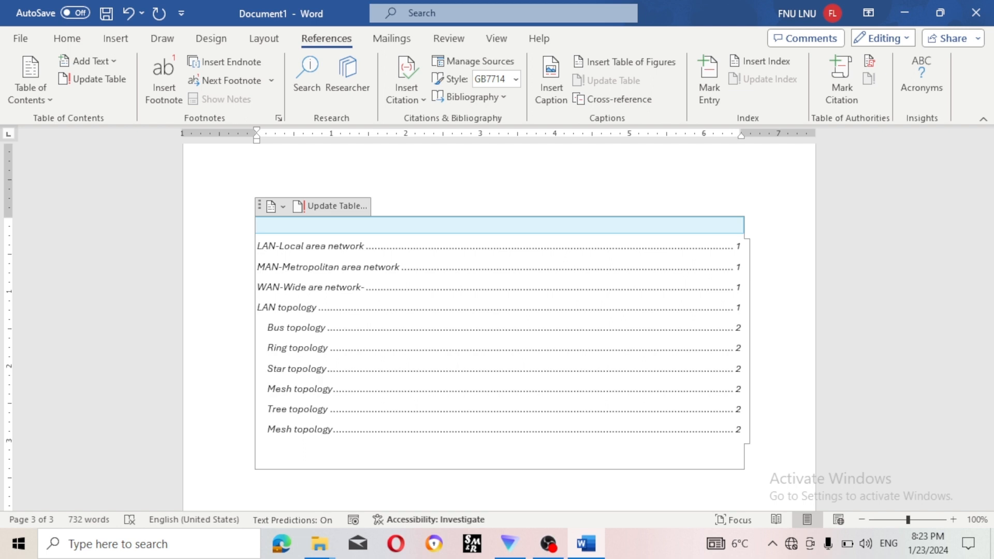
{"action": "type", "text": "network index"}
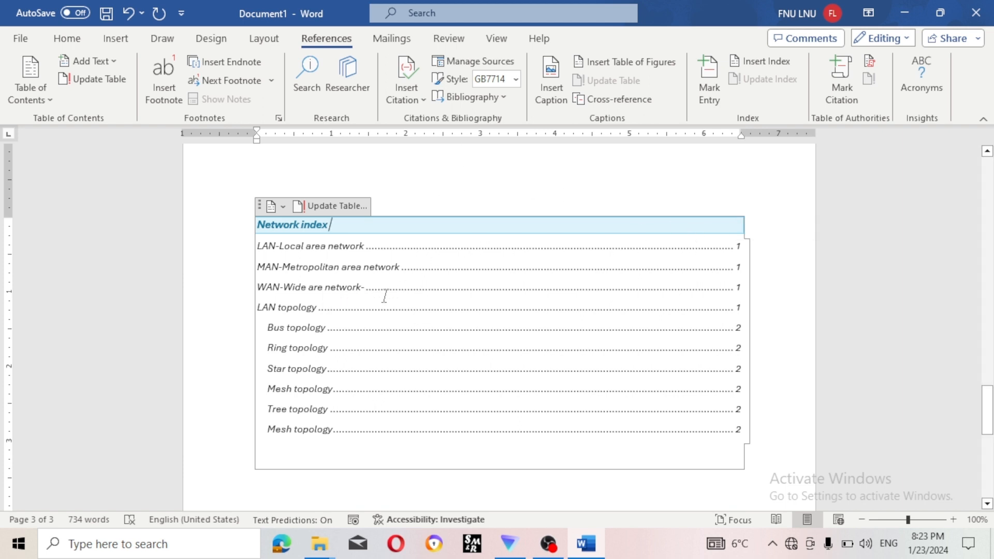
{"action": "left_click", "coordinate": [284, 305]}
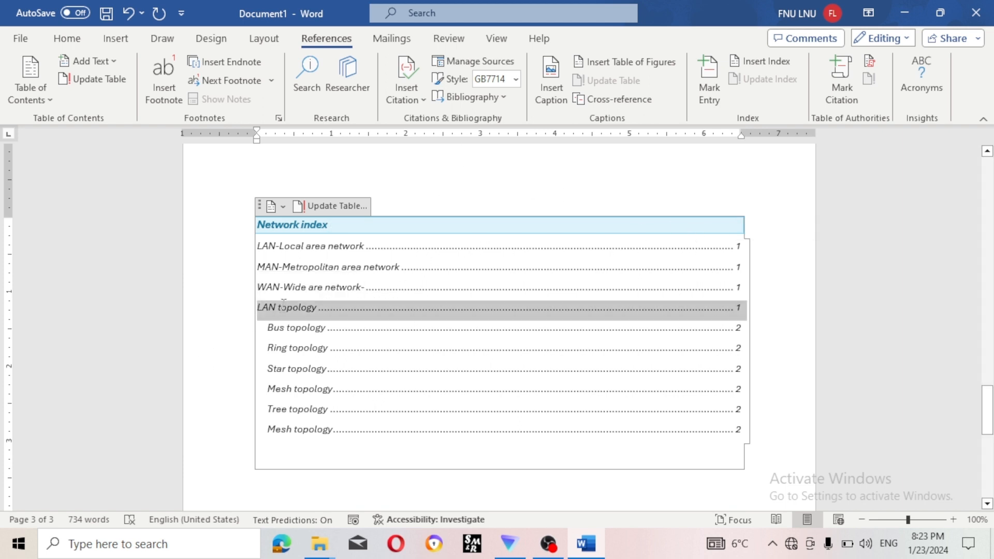
{"action": "left_click", "coordinate": [292, 330]}
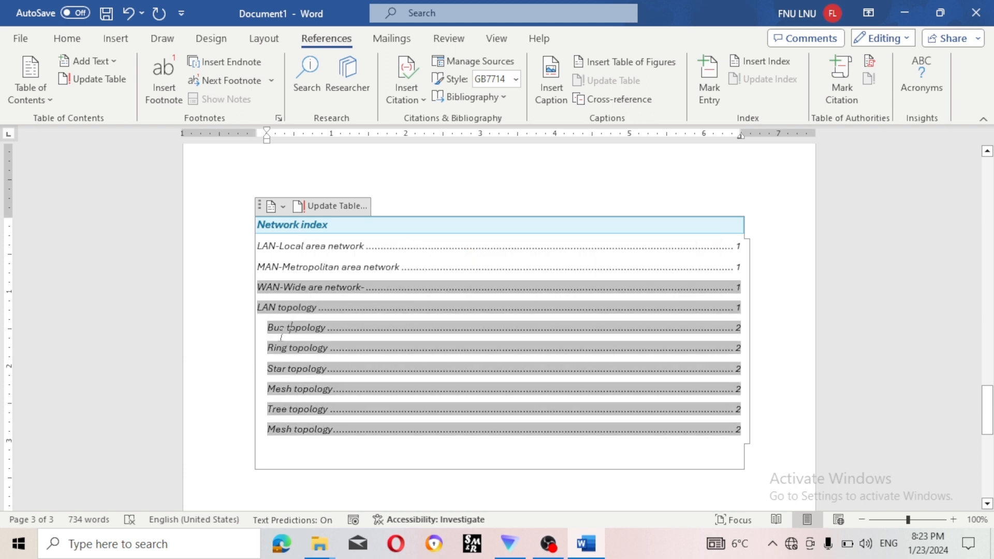
{"action": "left_click", "coordinate": [256, 332]}
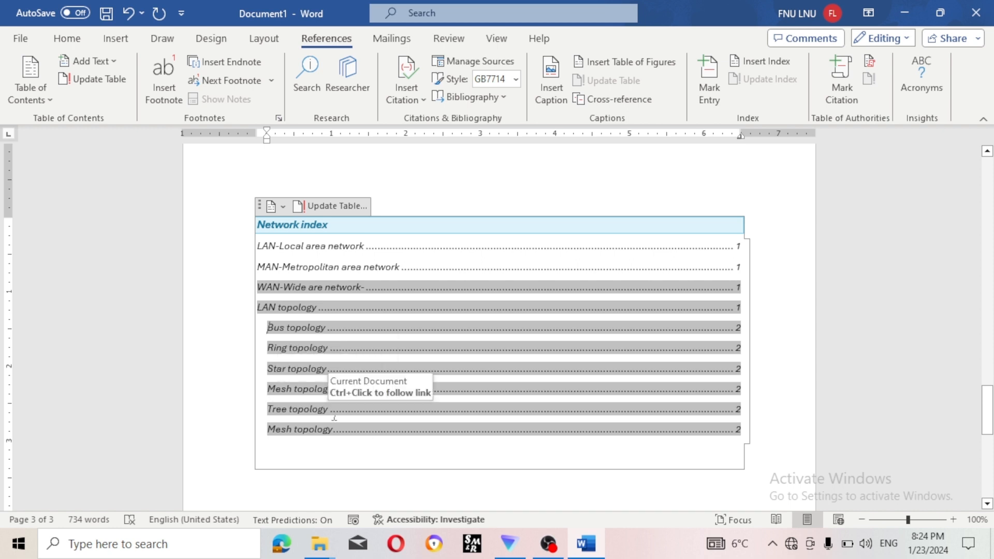
{"action": "left_click", "coordinate": [379, 458]}
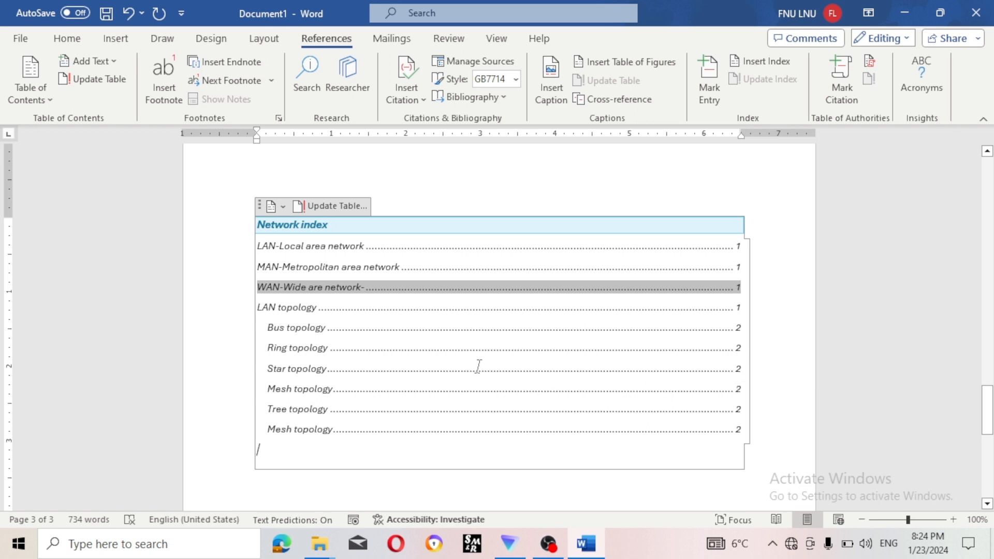
{"action": "double_click", "coordinate": [738, 346]}
{"action": "left_click", "coordinate": [745, 347]}
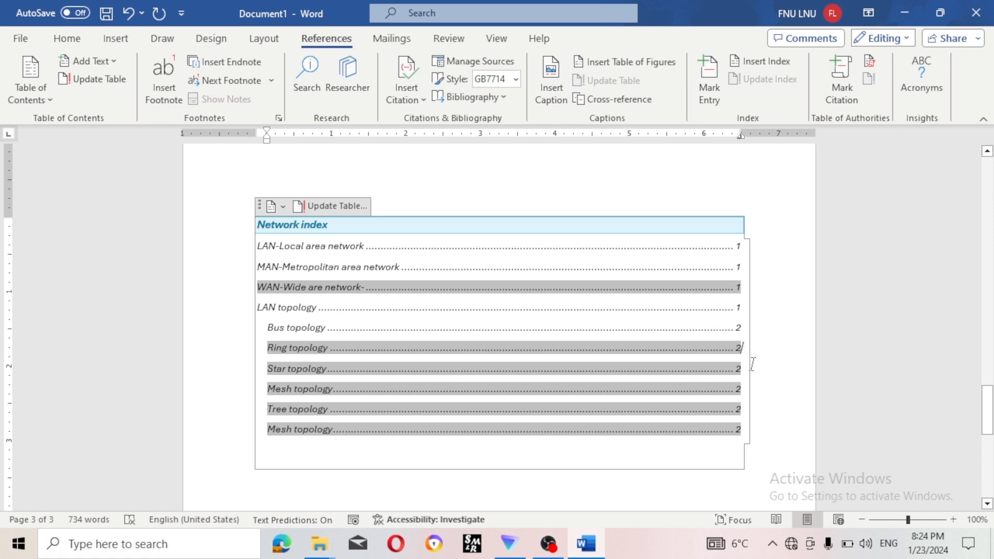
{"action": "left_click", "coordinate": [724, 450]}
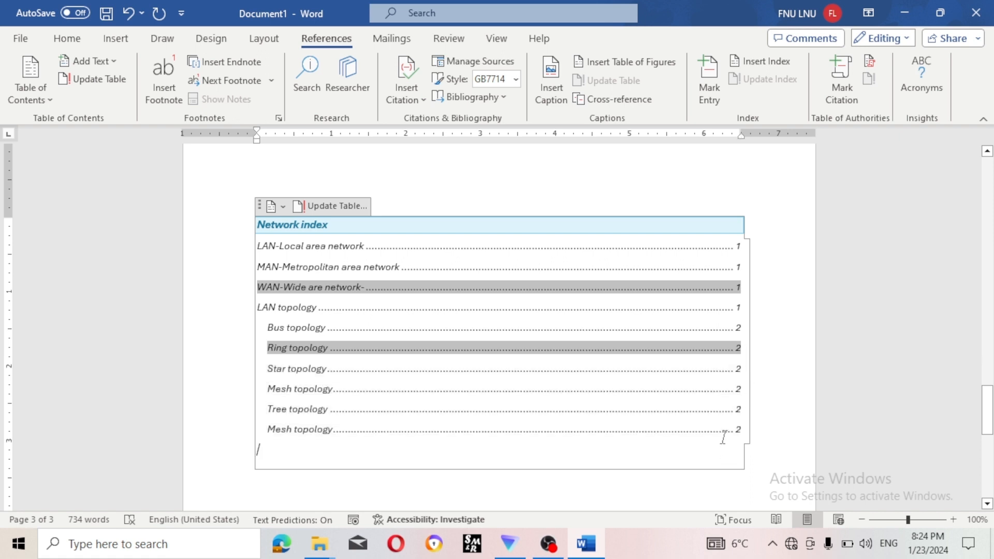
{"action": "left_click", "coordinate": [743, 354]}
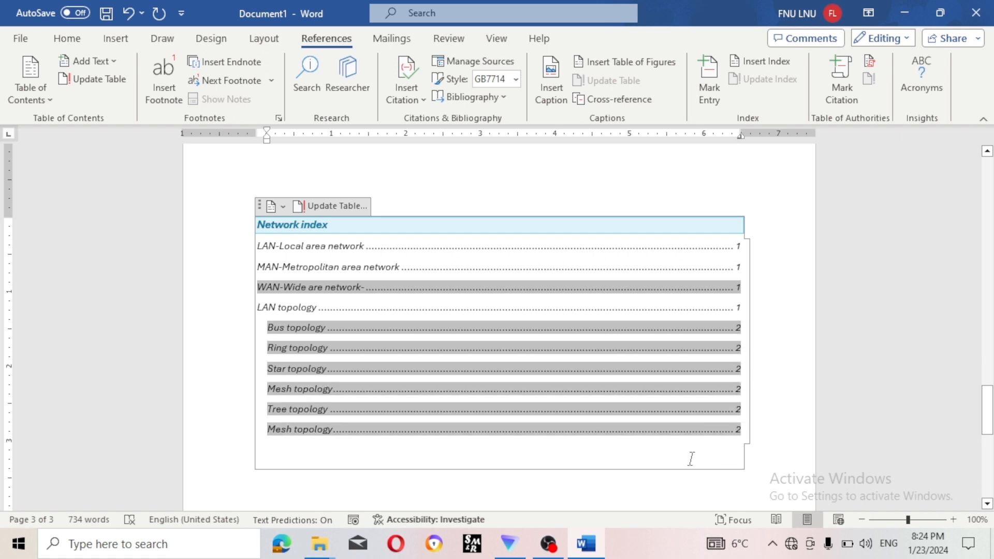
{"action": "left_click", "coordinate": [674, 481]}
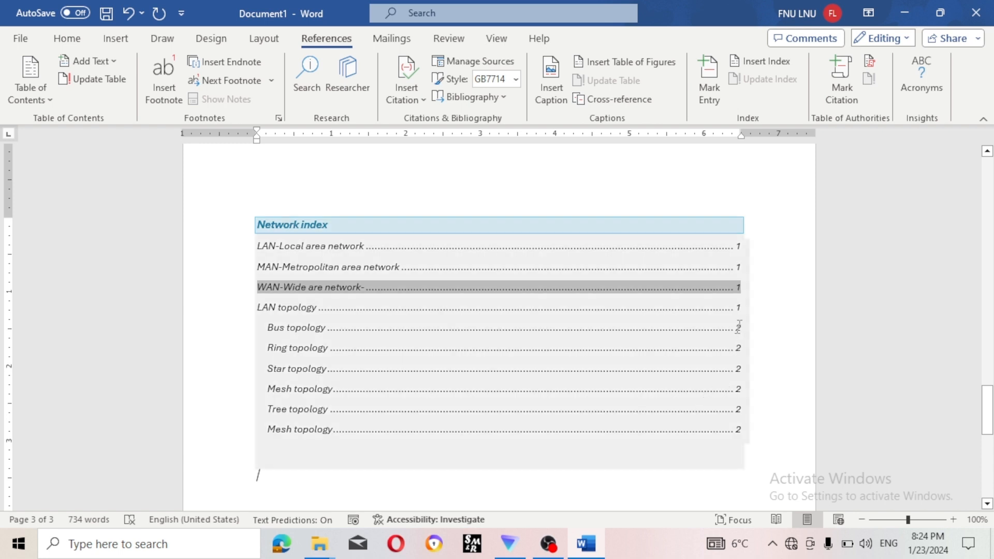
- Follow the Ring topology link in the Network index to its heading and return to the index
{"action": "left_click", "coordinate": [737, 356], "text": "ctrl"}
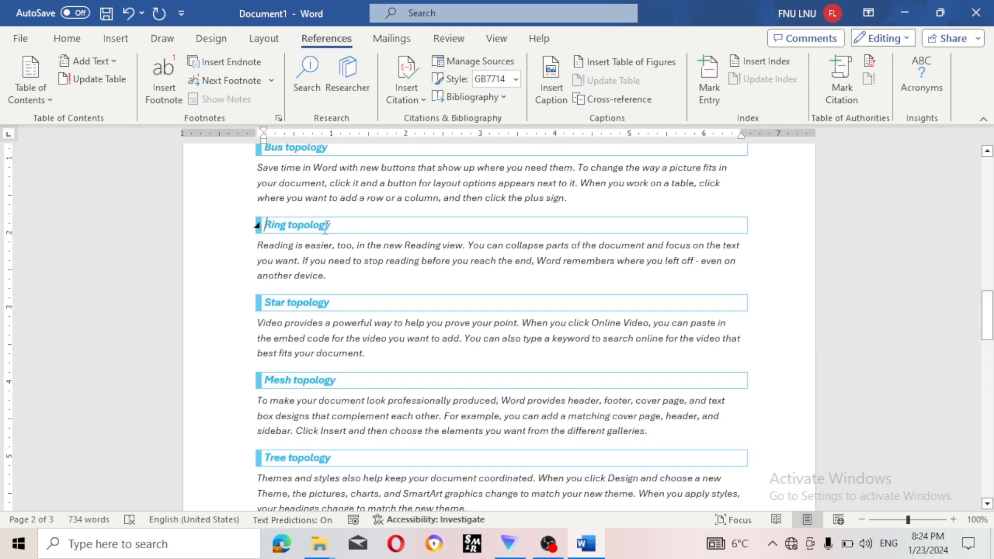
{"action": "scroll", "coordinate": [378, 337], "scroll_direction": "down", "scroll_amount": 15}
{"action": "scroll", "coordinate": [378, 337], "scroll_direction": "down", "scroll_amount": 5}
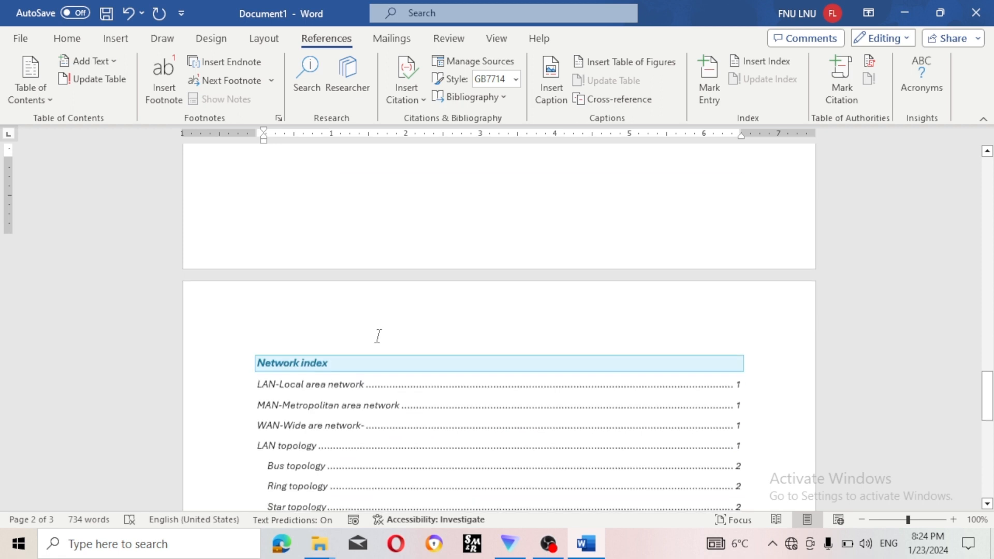
{"action": "left_click", "coordinate": [395, 237]}
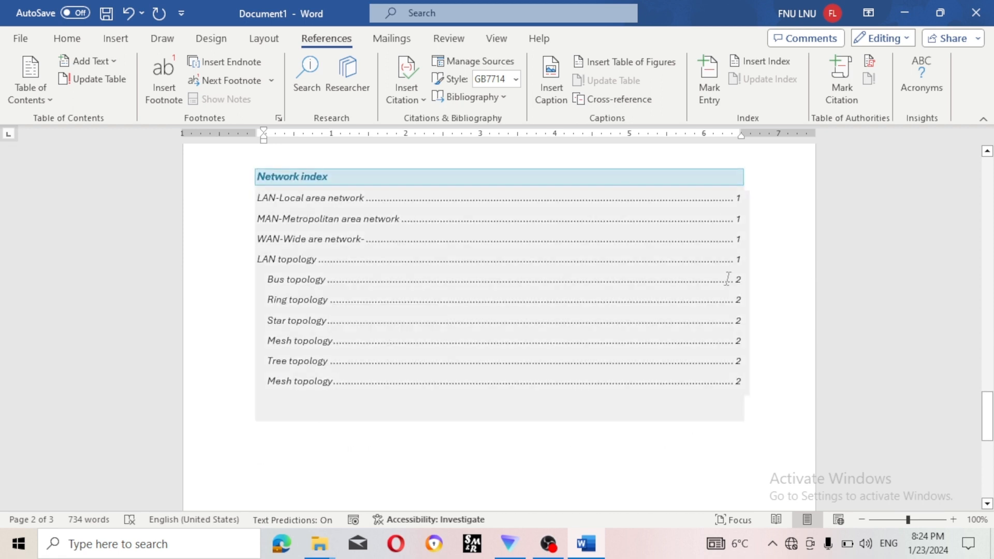
- Follow the LAN topology link in the Network index to its heading and return to the index
{"action": "left_click", "coordinate": [739, 265], "text": "ctrl"}
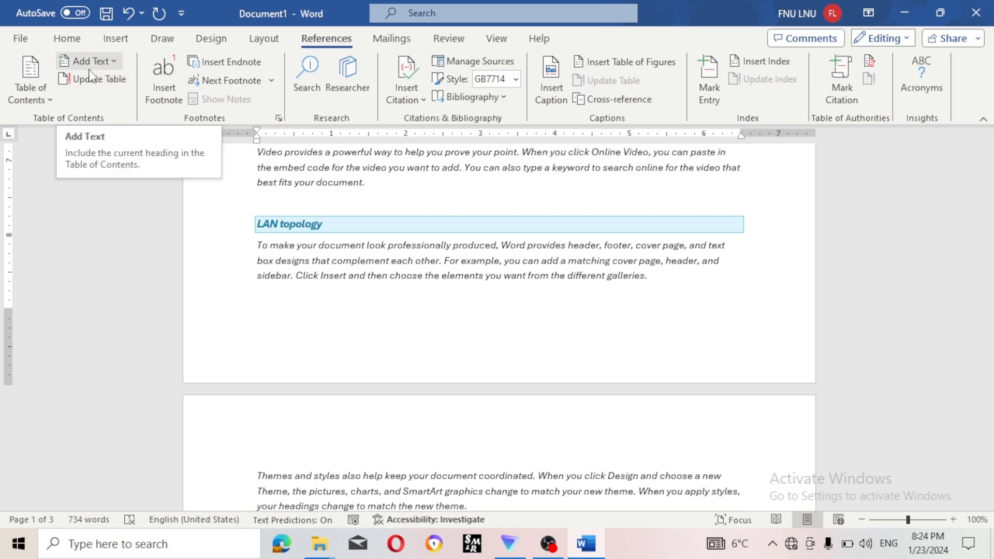
{"action": "scroll", "coordinate": [315, 290], "scroll_direction": "down", "scroll_amount": 2}
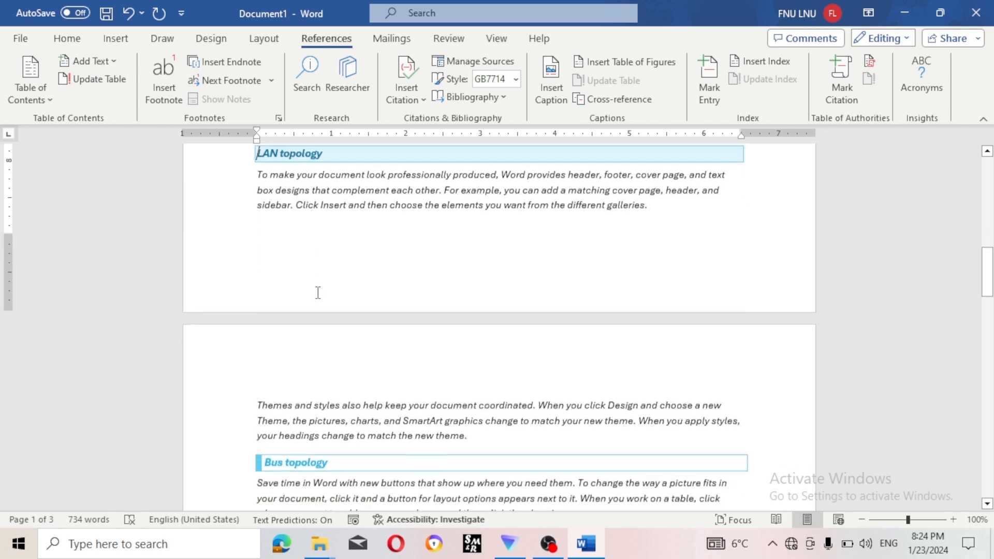
{"action": "scroll", "coordinate": [318, 292], "scroll_direction": "down", "scroll_amount": 9}
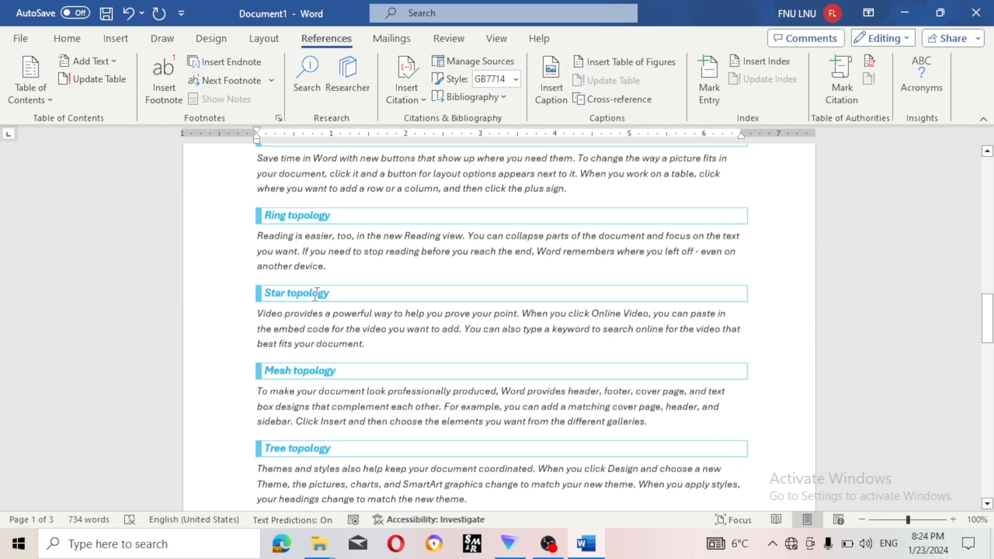
{"action": "scroll", "coordinate": [316, 293], "scroll_direction": "down", "scroll_amount": 10}
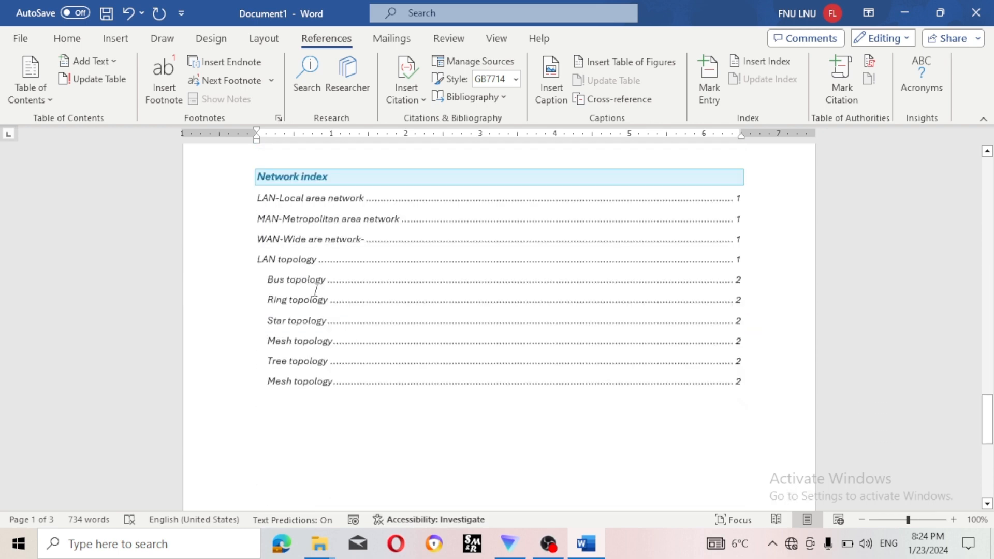
{"action": "scroll", "coordinate": [316, 292], "scroll_direction": "down", "scroll_amount": 4}
- Add an empty line below the last index entry and try Level 3 and Level 2 on it, settling on Level 1
{"action": "left_click", "coordinate": [357, 253]}
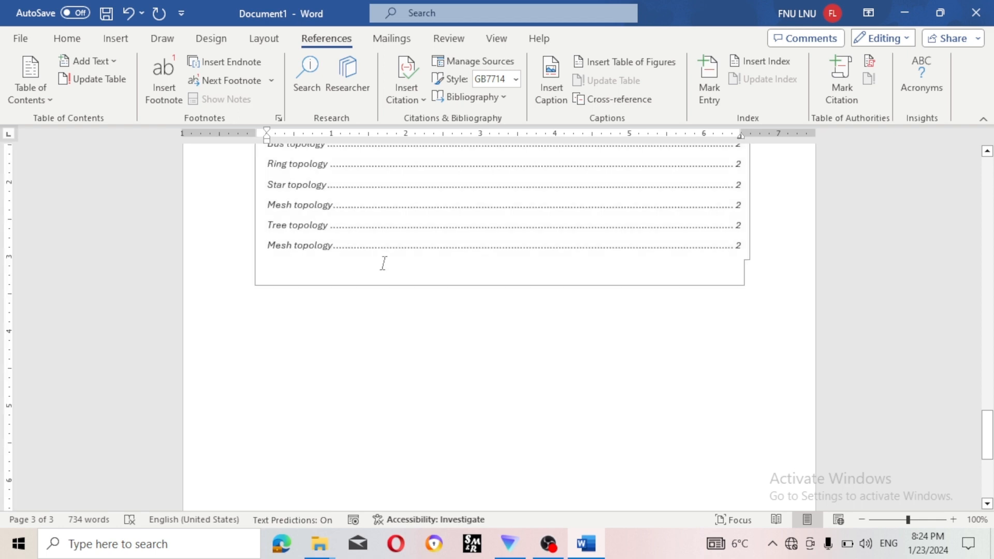
{"action": "triple_click", "coordinate": [746, 248]}
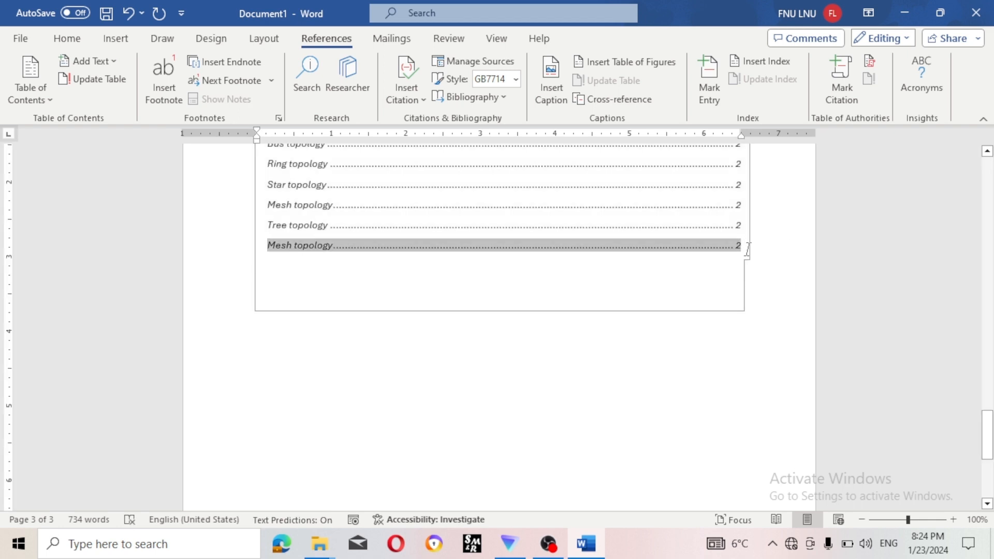
{"action": "left_click", "coordinate": [113, 62]}
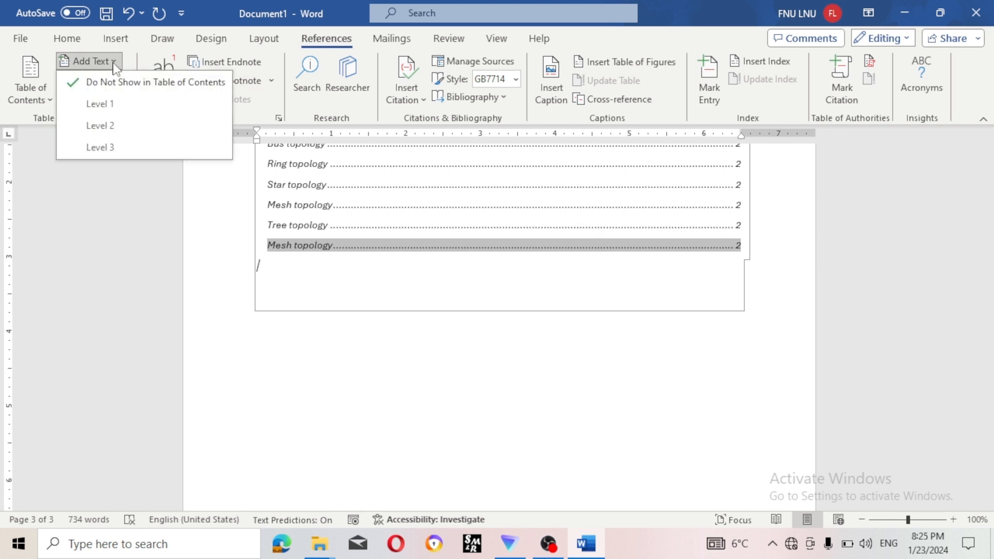
{"action": "left_click", "coordinate": [121, 141]}
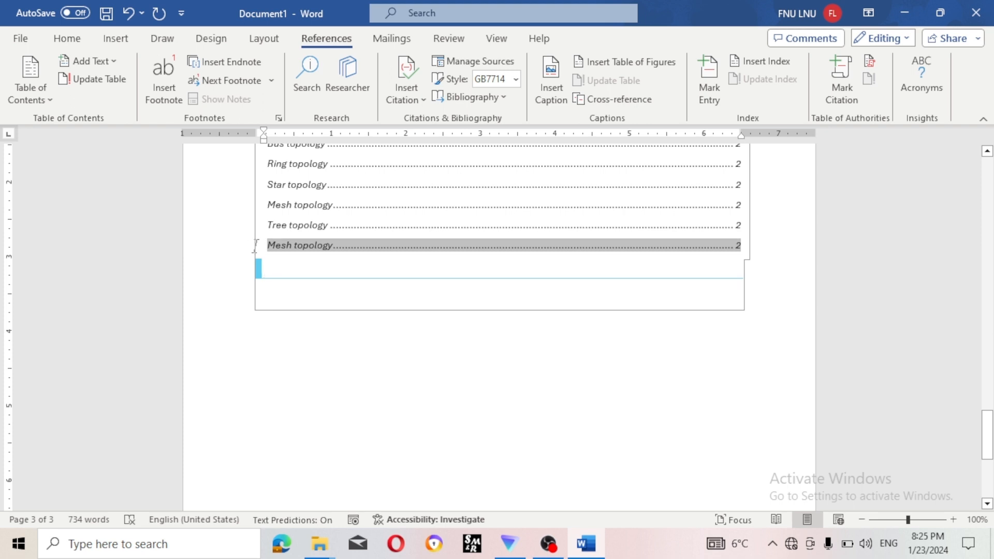
{"action": "left_click", "coordinate": [105, 65]}
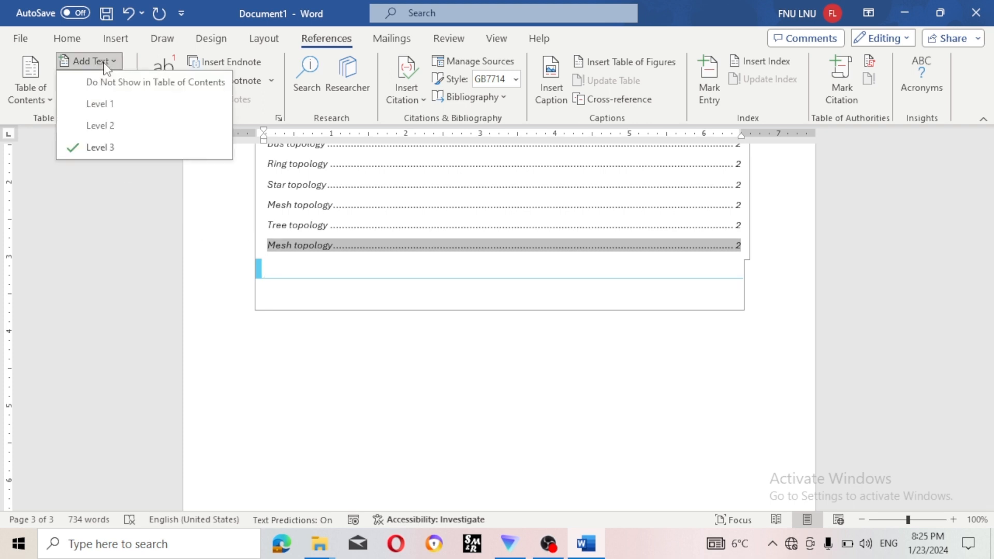
{"action": "left_click", "coordinate": [121, 130]}
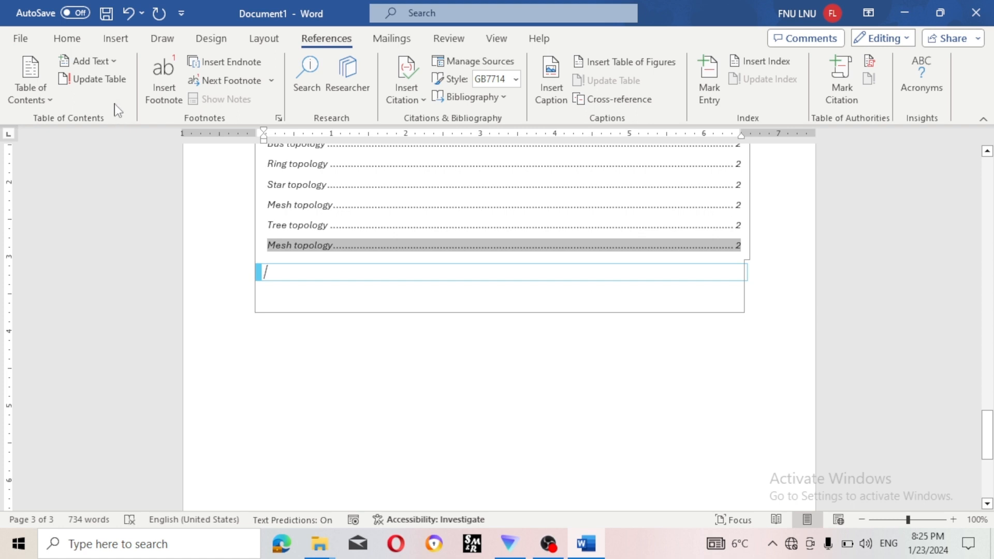
{"action": "left_click", "coordinate": [104, 61]}
{"action": "left_click", "coordinate": [108, 103]}
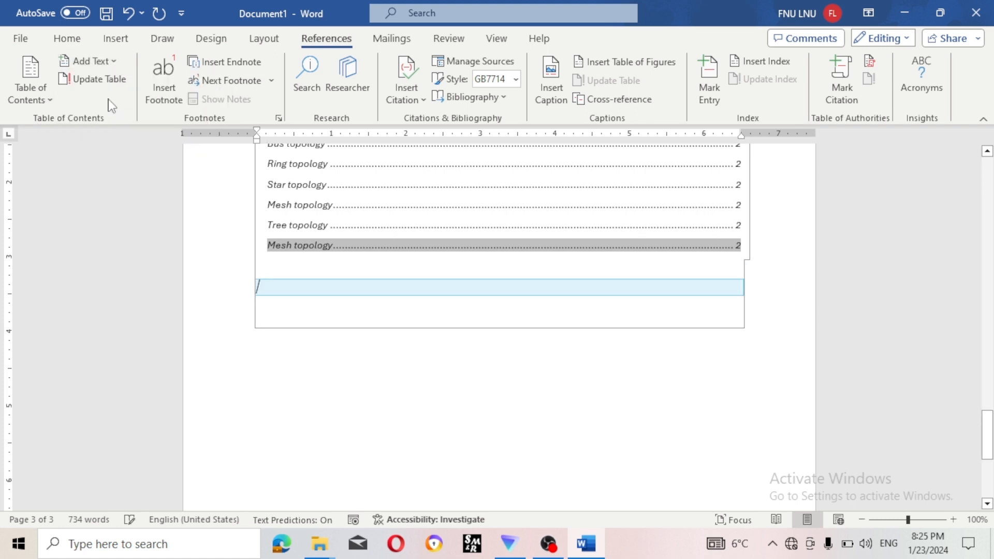
- Enter "computer" on the Level 1 line below the index entries and start a new line
{"action": "left_click", "coordinate": [89, 62]}
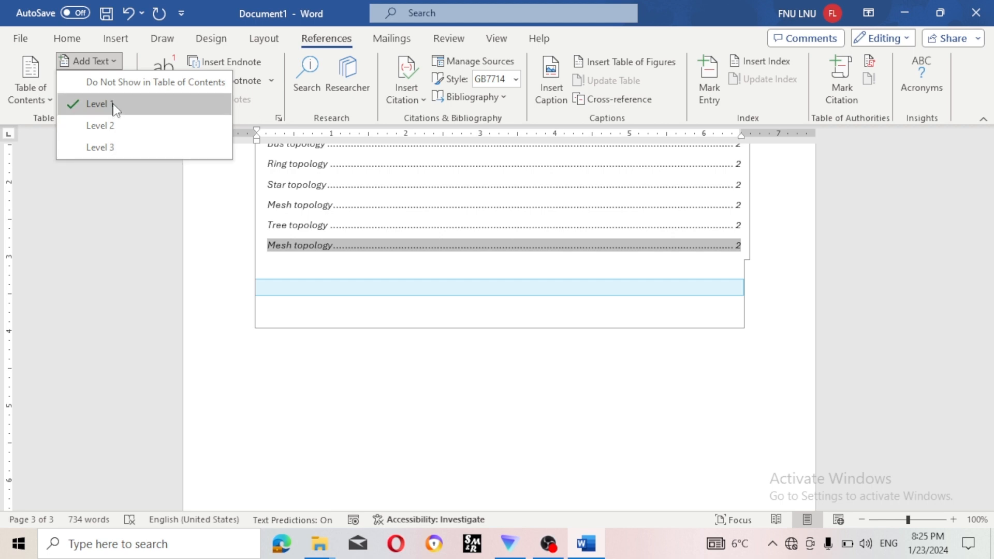
{"action": "left_click", "coordinate": [308, 283]}
{"action": "type", "text": "c"}
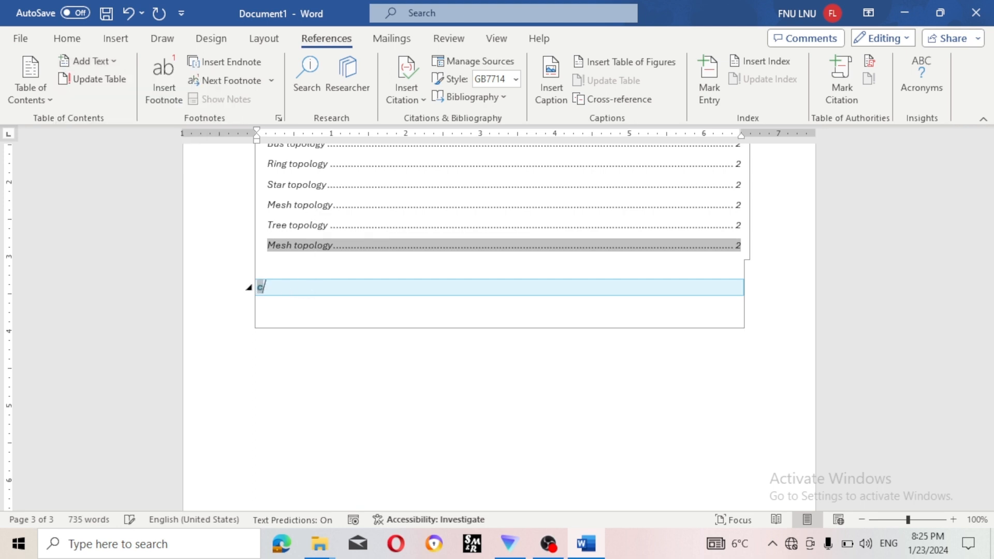
{"action": "type", "text": "omputer"}
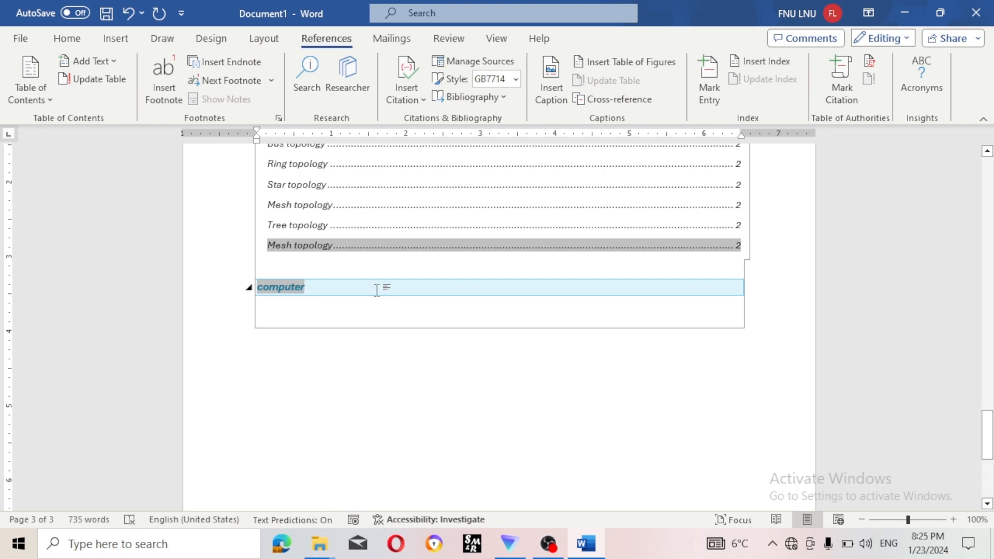
{"action": "key", "text": "Return"}
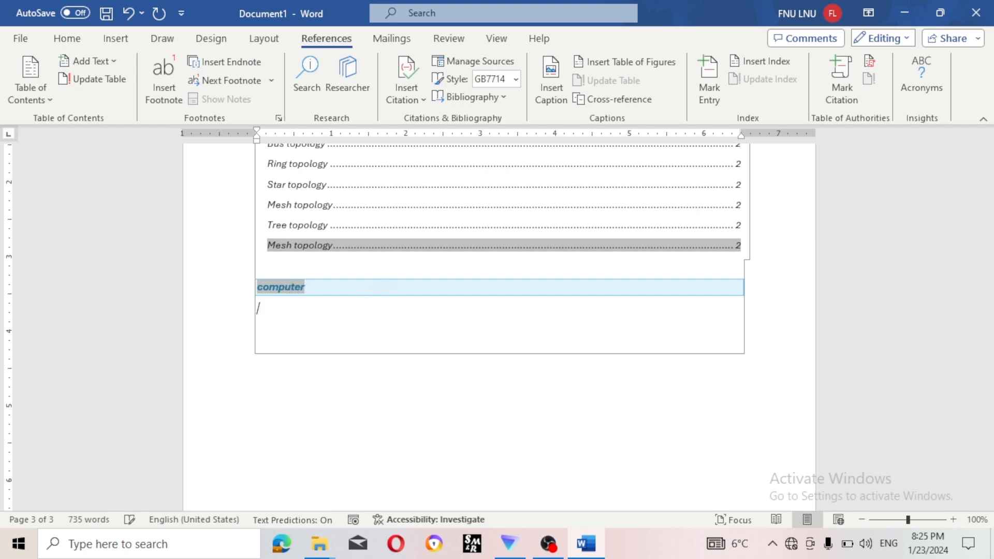
- Set the line below "computer" to Level 2, enter "cpu" on it and start another line
{"action": "left_click", "coordinate": [119, 63]}
{"action": "left_click", "coordinate": [119, 125]}
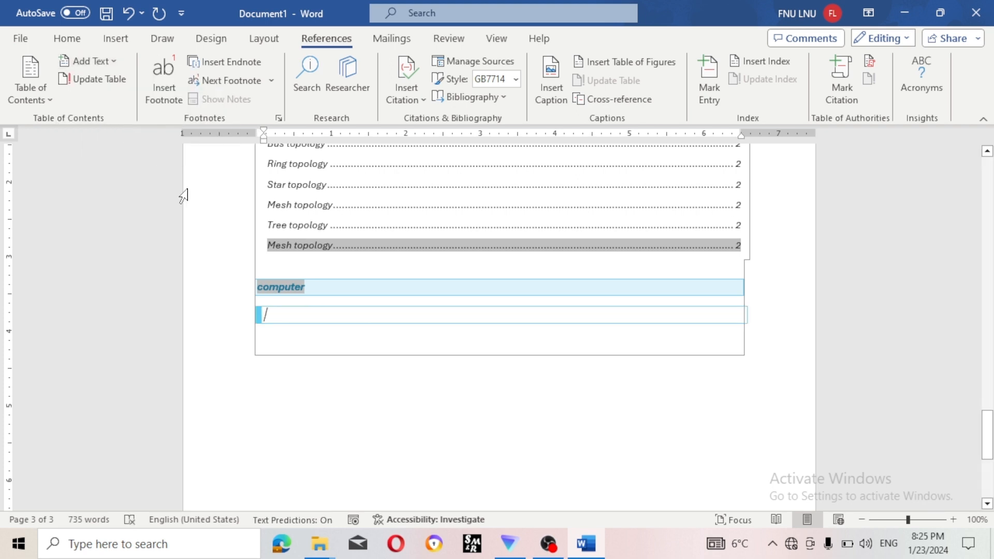
{"action": "type", "text": "cpu"}
{"action": "key", "text": "Return"}
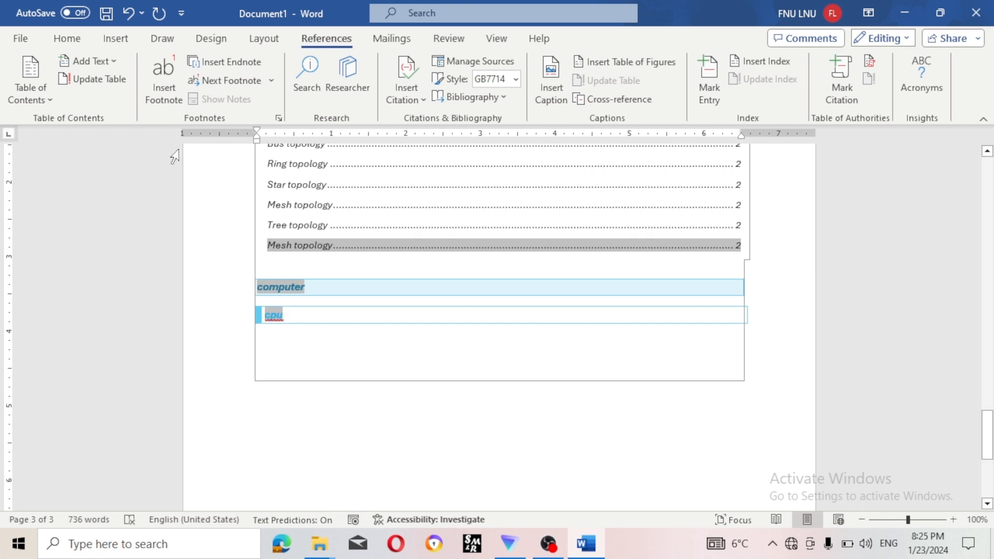
- Set the line below "cpu" to Level 3 and enter "moniter" on it
{"action": "left_click", "coordinate": [114, 66]}
{"action": "left_click", "coordinate": [113, 149]}
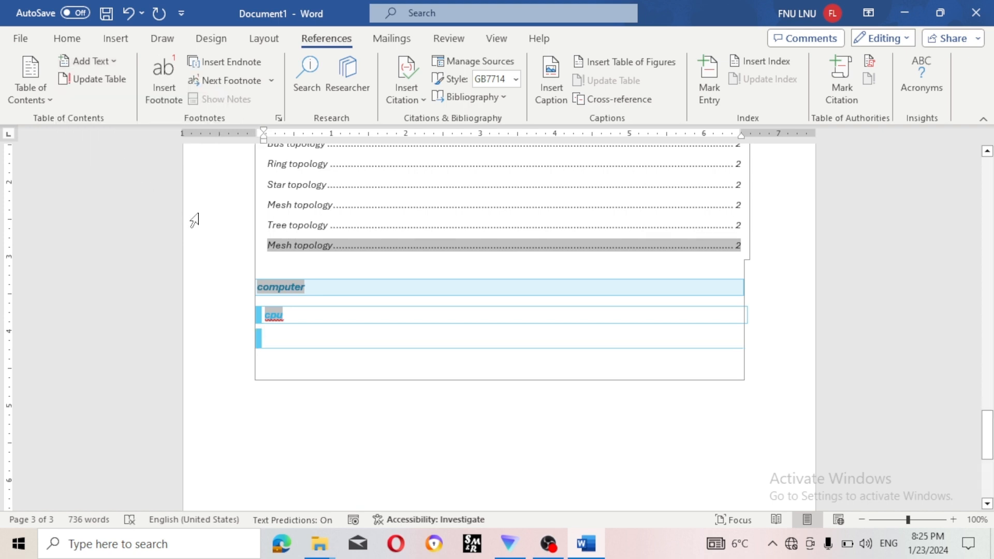
{"action": "type", "text": "monie"}
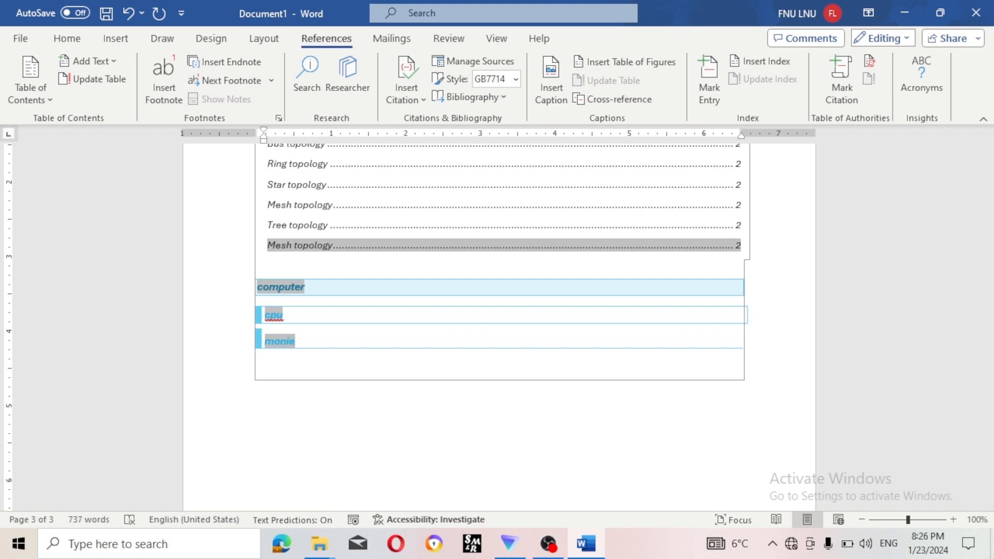
{"action": "key", "text": "BackSpace"}
{"action": "type", "text": "ter"}
{"action": "left_click", "coordinate": [373, 393]}
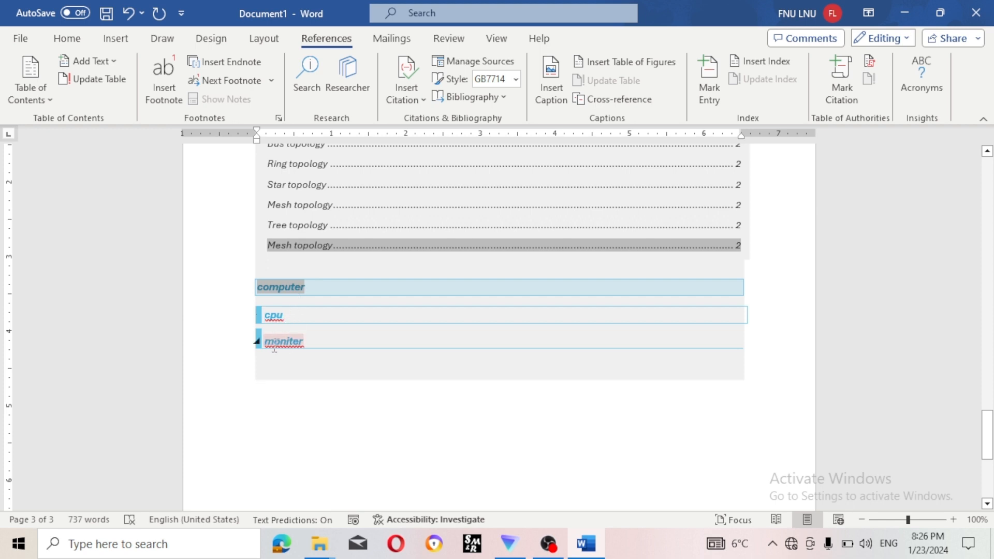
{"action": "left_click", "coordinate": [335, 372]}
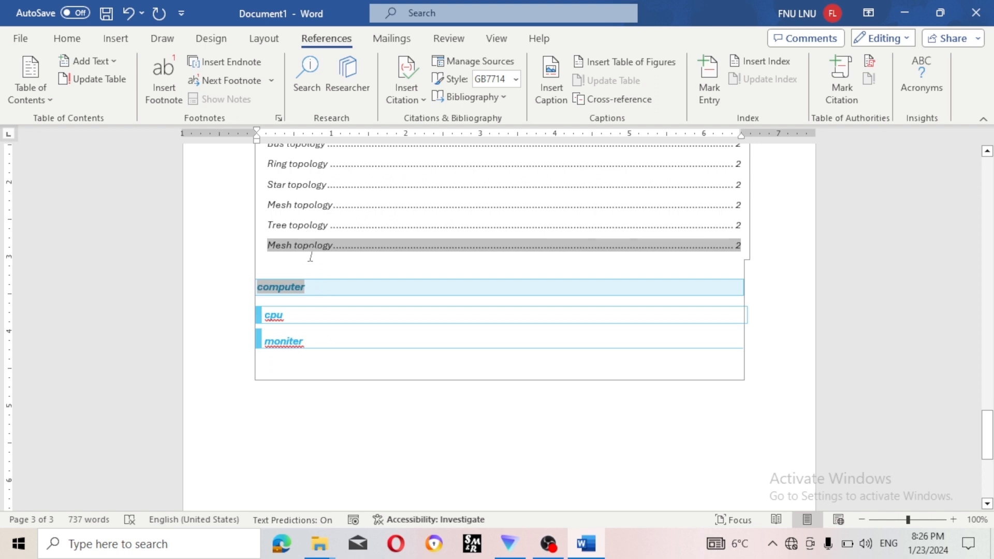
{"action": "left_click", "coordinate": [307, 287]}
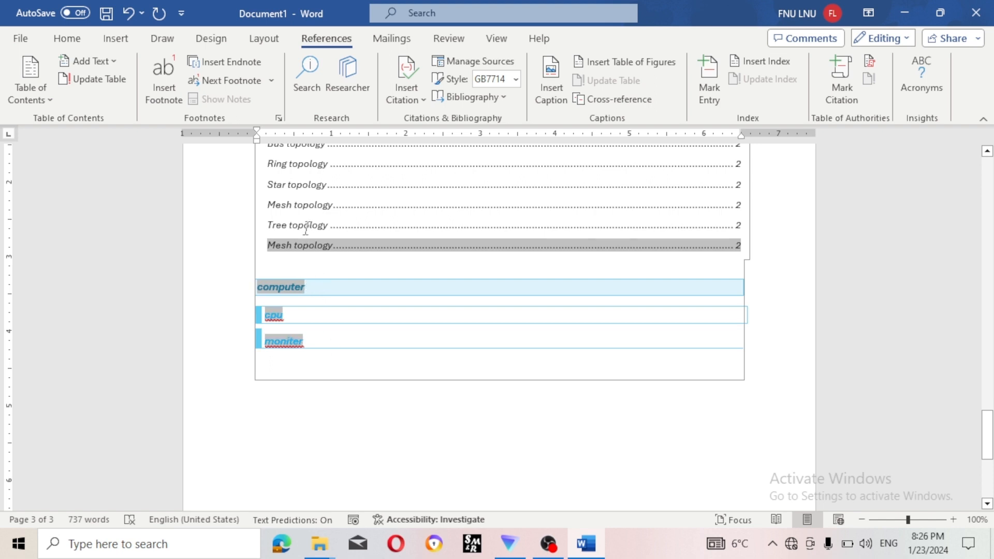
{"action": "scroll", "coordinate": [316, 251], "scroll_direction": "up", "scroll_amount": 4}
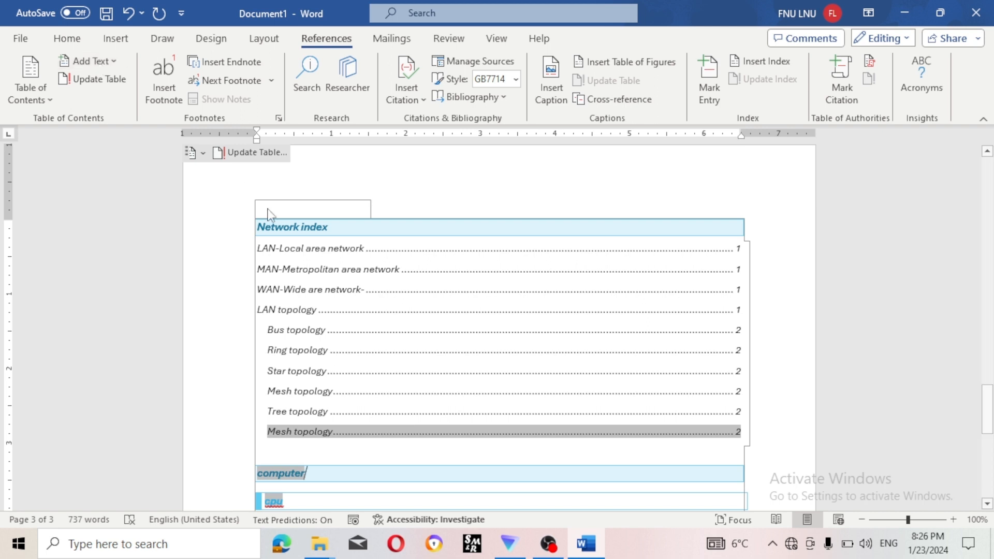
{"action": "left_click_drag", "start_coordinate": [737, 330], "coordinate": [751, 329]}
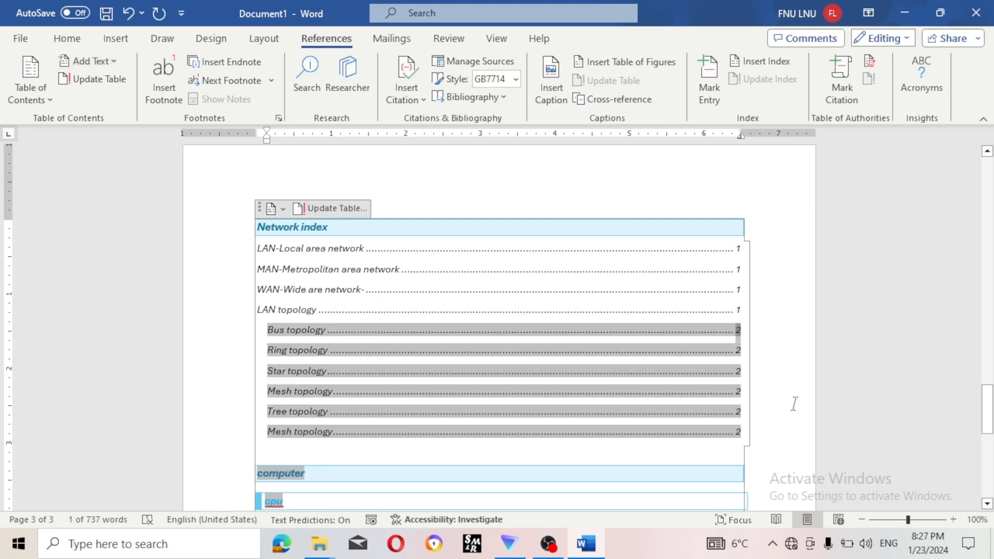
{"action": "left_click", "coordinate": [756, 433]}
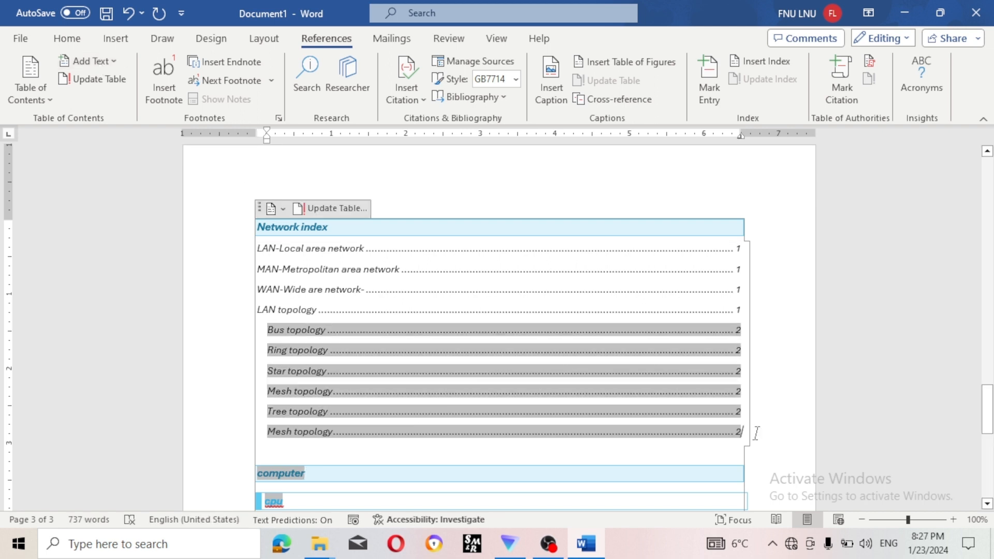
{"action": "left_click", "coordinate": [756, 454]}
{"action": "left_click", "coordinate": [762, 461]}
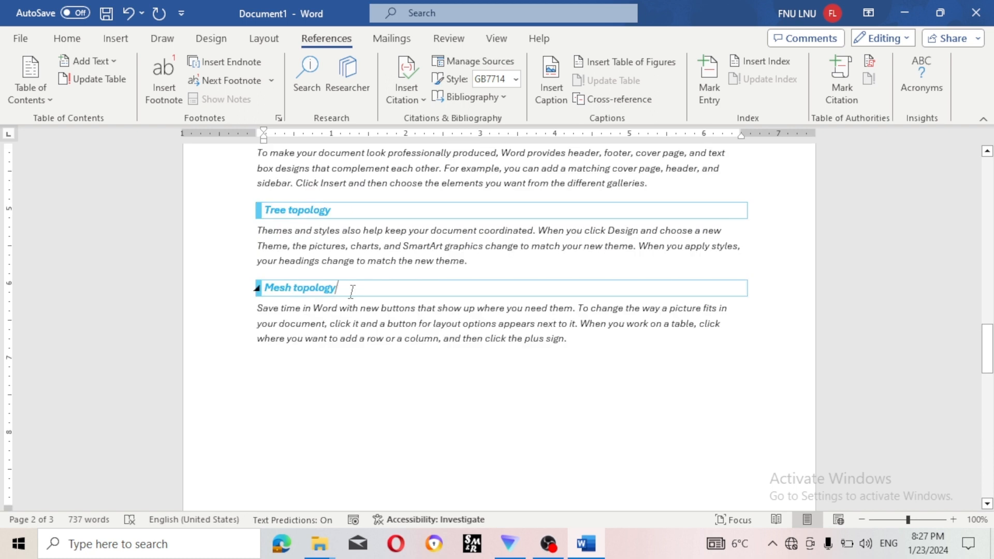
- Replace the last "Mesh topology" heading, below the Tree topology section, with "Hybride topology"
{"action": "key", "text": "BackSpace"}
{"action": "key", "text": "BackSpace"}
{"action": "key", "text": "BackSpace"}
{"action": "key", "text": "BackSpace"}
{"action": "key", "text": "BackSpace"}
{"action": "key", "text": "BackSpace"}
{"action": "key", "text": "BackSpace"}
{"action": "key", "text": "BackSpace"}
{"action": "key", "text": "BackSpace"}
{"action": "key", "text": "BackSpace"}
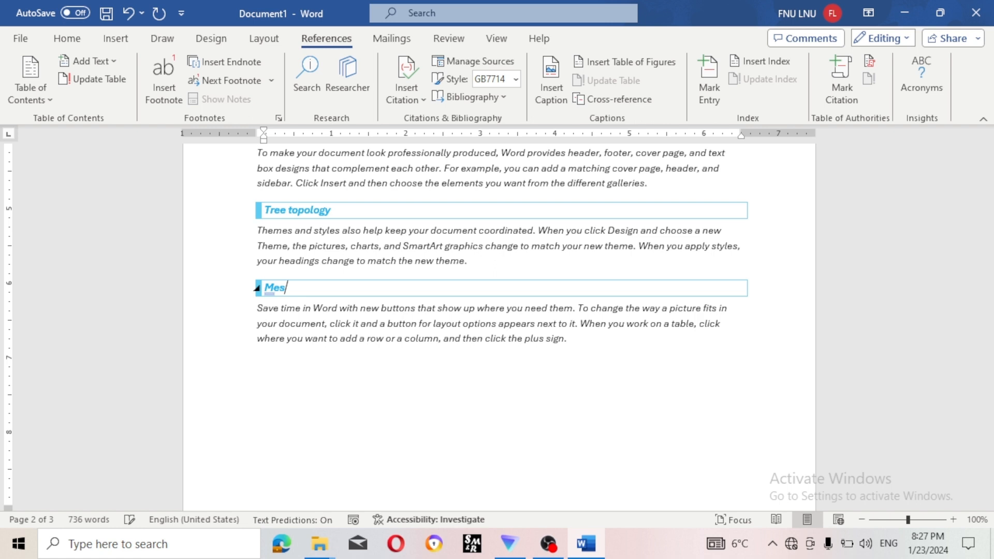
{"action": "key", "text": "BackSpace"}
{"action": "key", "text": "BackSpace"}
{"action": "key", "text": "BackSpace"}
{"action": "type", "text": "hybi"}
{"action": "key", "text": "BackSpace"}
{"action": "type", "text": "ri"}
{"action": "type", "text": "de "}
{"action": "type", "text": "ho"}
{"action": "type", "text": "polog"}
{"action": "key", "text": "BackSpace"}
{"action": "key", "text": "BackSpace"}
{"action": "key", "text": "BackSpace"}
{"action": "key", "text": "BackSpace"}
{"action": "key", "text": "BackSpace"}
{"action": "key", "text": "BackSpace"}
{"action": "key", "text": "BackSpace"}
{"action": "key", "text": "BackSpace"}
{"action": "key", "text": "BackSpace"}
{"action": "type", "text": "e topology"}
{"action": "left_click", "coordinate": [332, 376]}
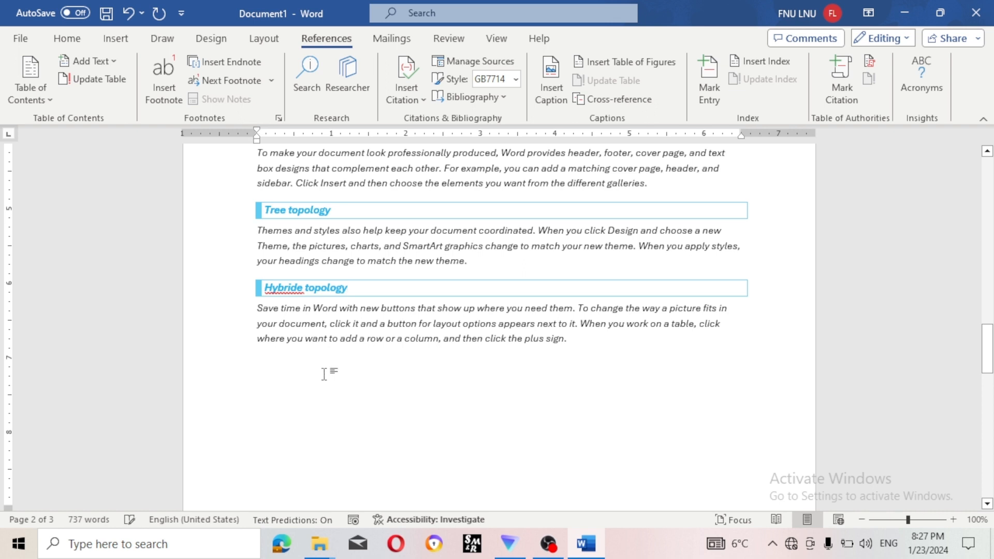
- Update the "Network index" table of contents to pick up the renamed heading
{"action": "scroll", "coordinate": [324, 374], "scroll_direction": "down", "scroll_amount": 1}
{"action": "scroll", "coordinate": [387, 491], "scroll_direction": "down", "scroll_amount": 8}
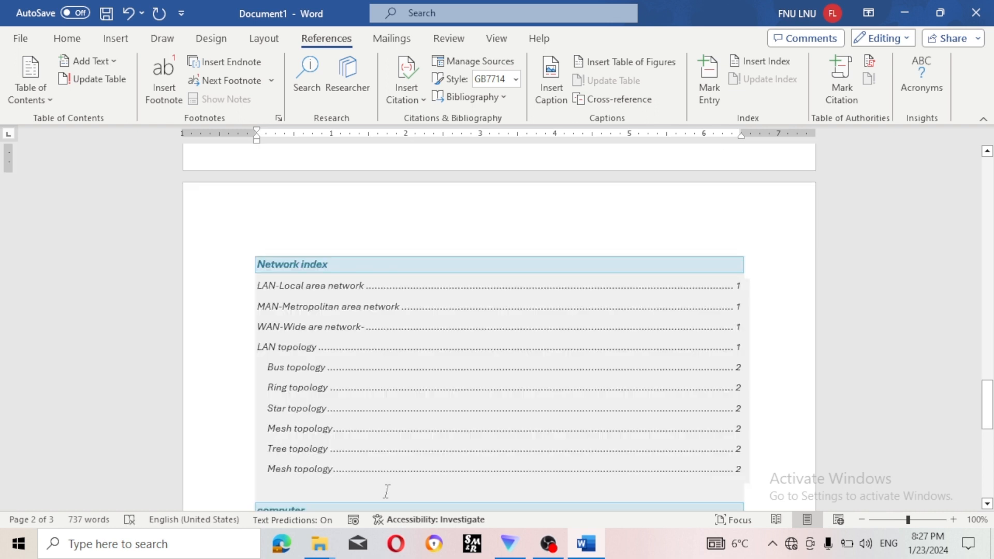
{"action": "scroll", "coordinate": [362, 472], "scroll_direction": "down", "scroll_amount": 1}
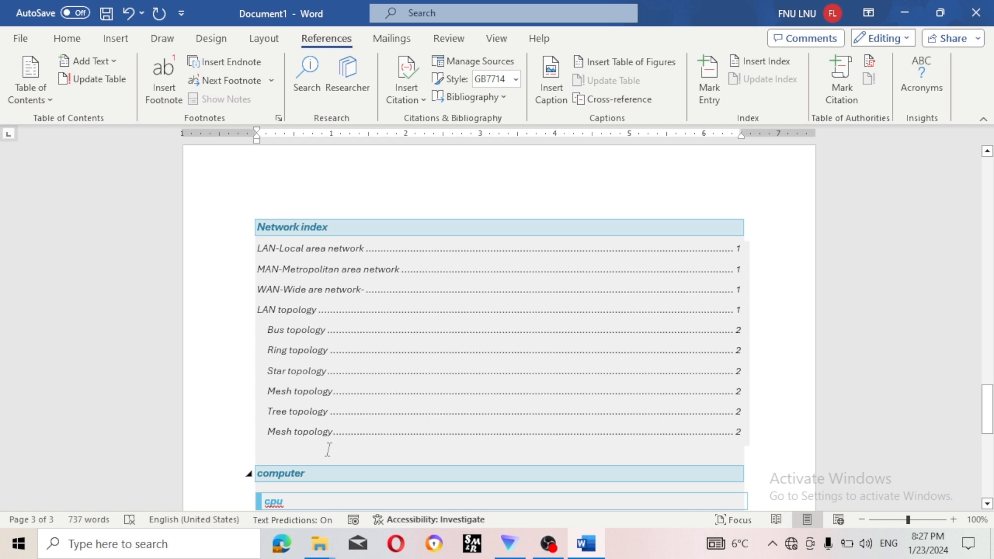
{"action": "left_click", "coordinate": [329, 450]}
{"action": "scroll", "coordinate": [328, 450], "scroll_direction": "down", "scroll_amount": 1}
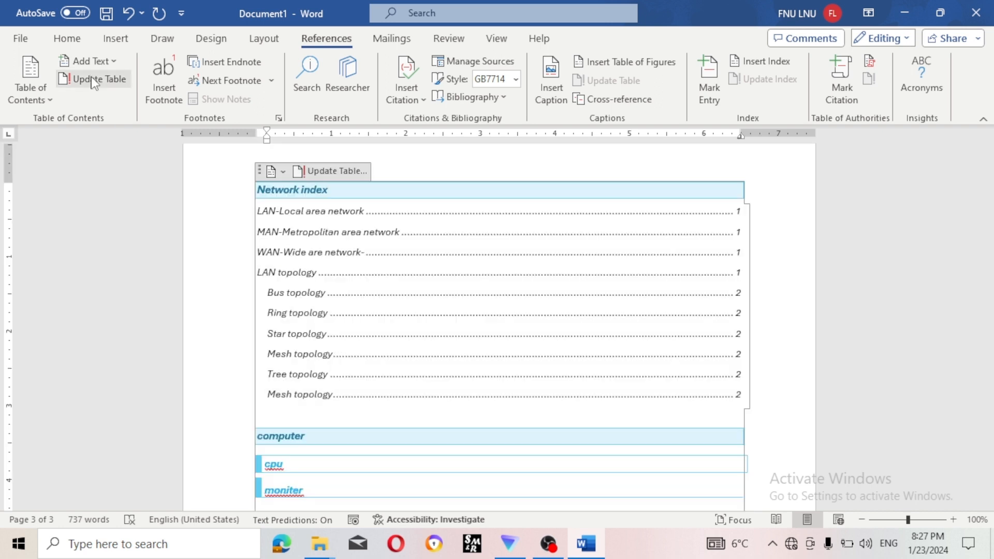
{"action": "left_click", "coordinate": [205, 302]}
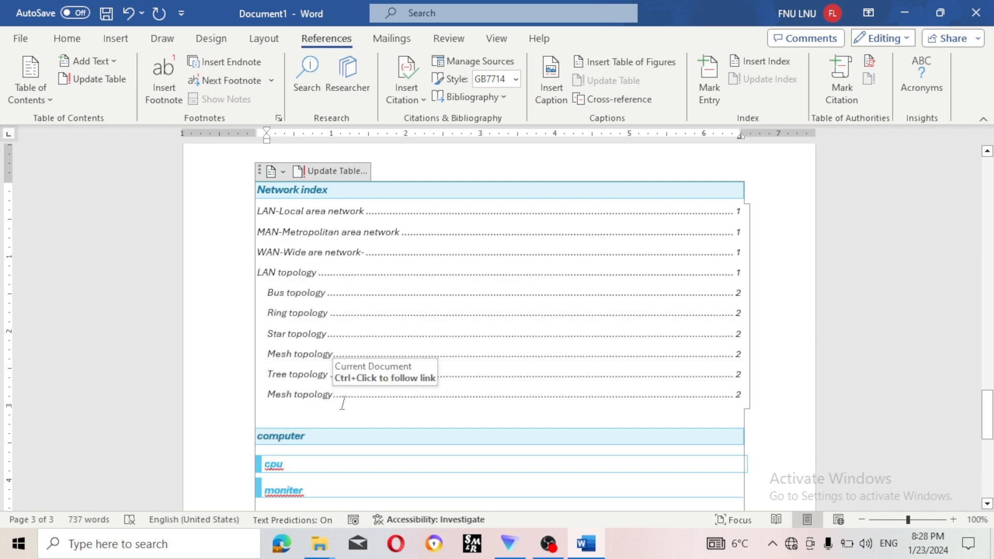
{"action": "left_click", "coordinate": [342, 404]}
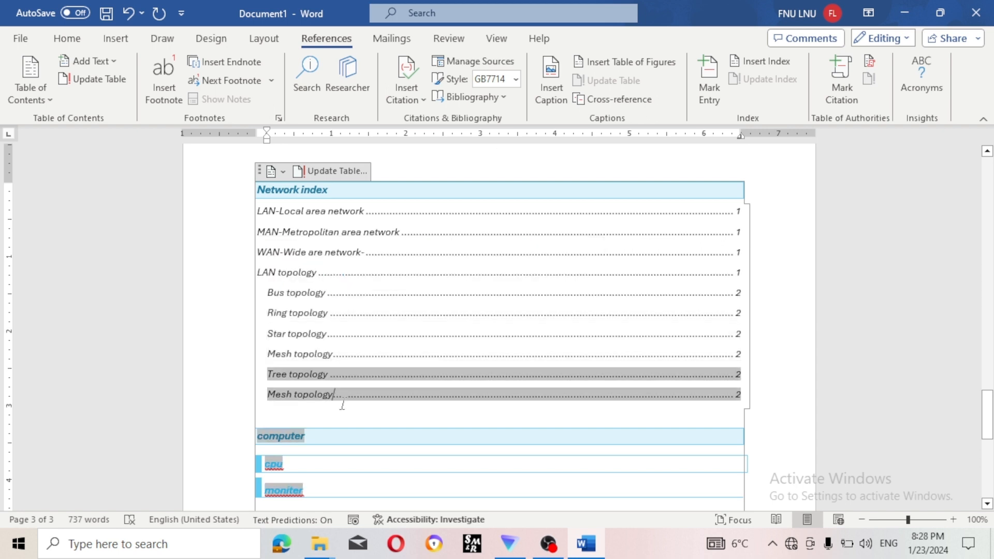
{"action": "left_click", "coordinate": [102, 81]}
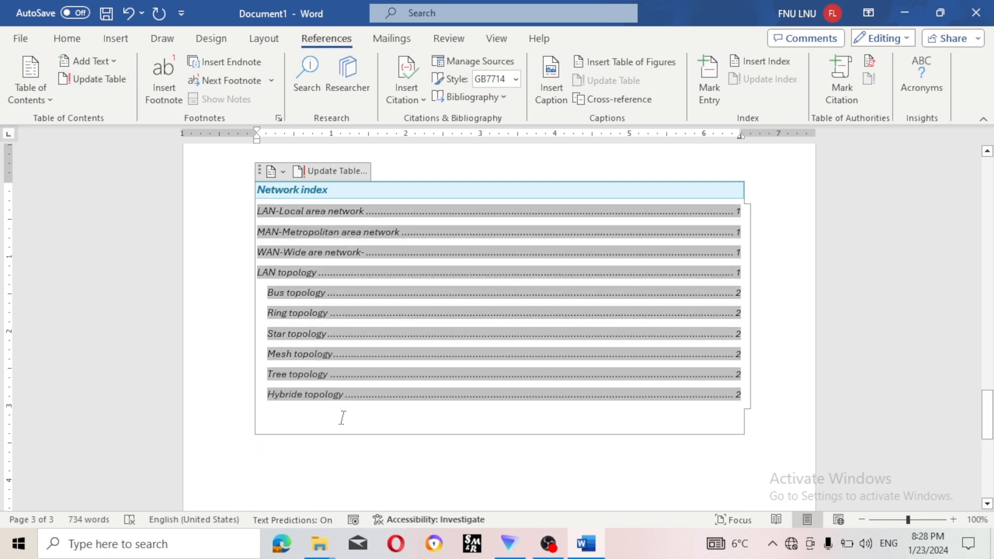
{"action": "left_click", "coordinate": [342, 418]}
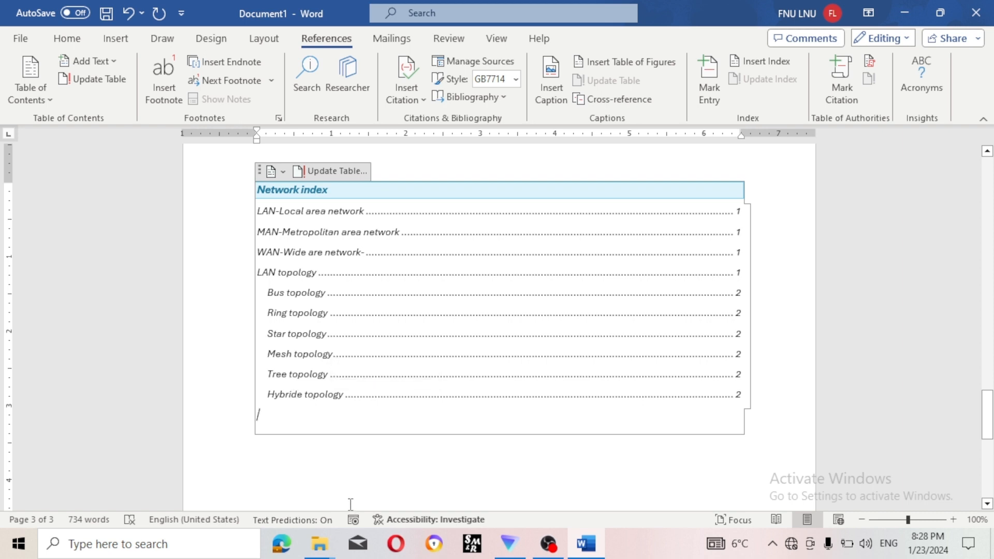
- Insert a footnote at the word "picture" in the paragraph under the "Hybride topology" heading
{"action": "scroll", "coordinate": [341, 438], "scroll_direction": "down", "scroll_amount": 3}
{"action": "scroll", "coordinate": [344, 433], "scroll_direction": "down", "scroll_amount": 1}
{"action": "scroll", "coordinate": [343, 433], "scroll_direction": "up", "scroll_amount": 5}
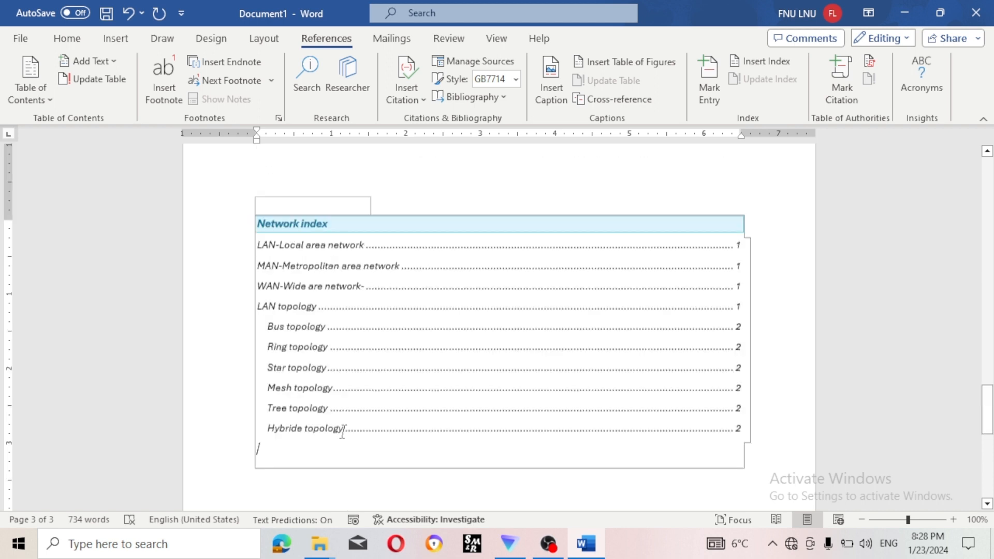
{"action": "scroll", "coordinate": [343, 433], "scroll_direction": "up", "scroll_amount": 1}
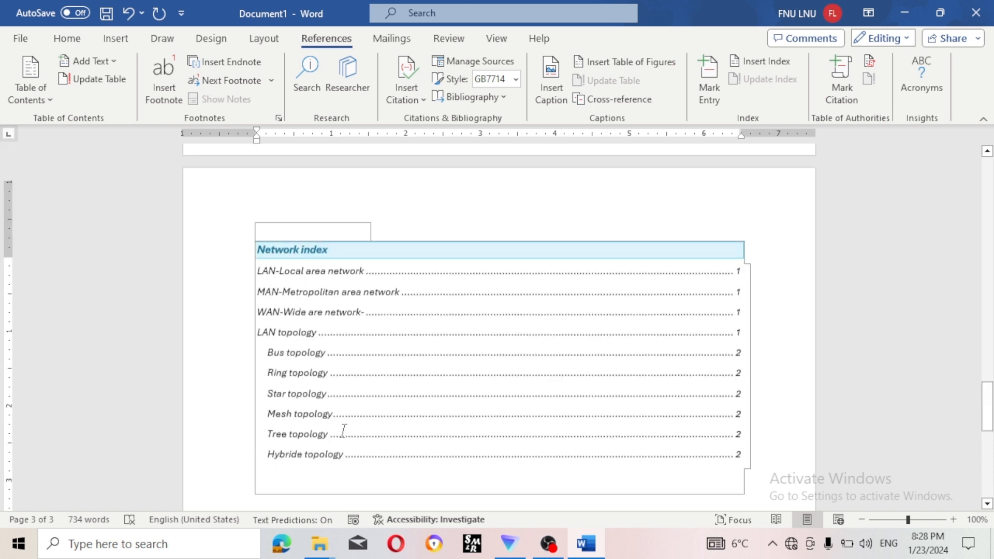
{"action": "scroll", "coordinate": [344, 431], "scroll_direction": "up", "scroll_amount": 7}
{"action": "scroll", "coordinate": [344, 431], "scroll_direction": "up", "scroll_amount": 3}
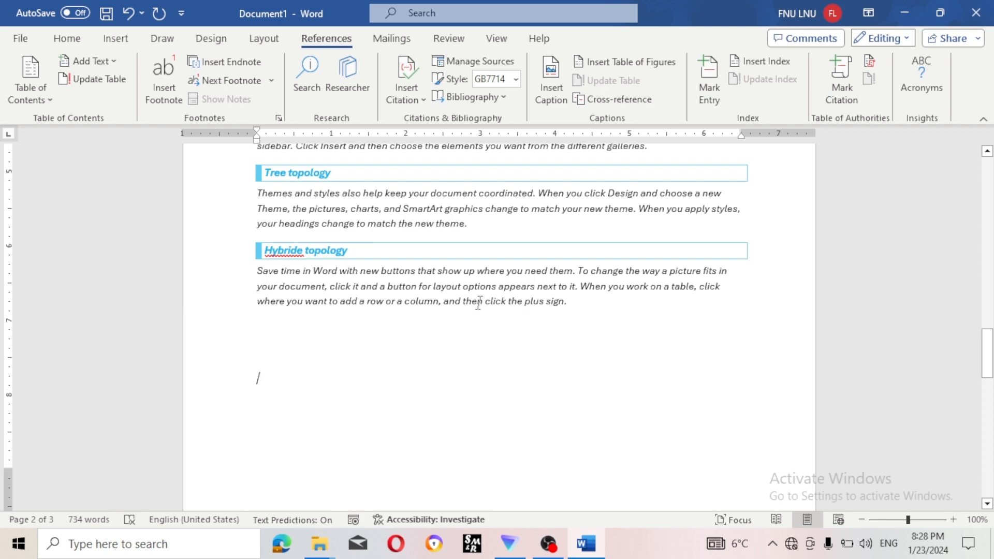
{"action": "scroll", "coordinate": [480, 303], "scroll_direction": "up", "scroll_amount": 4}
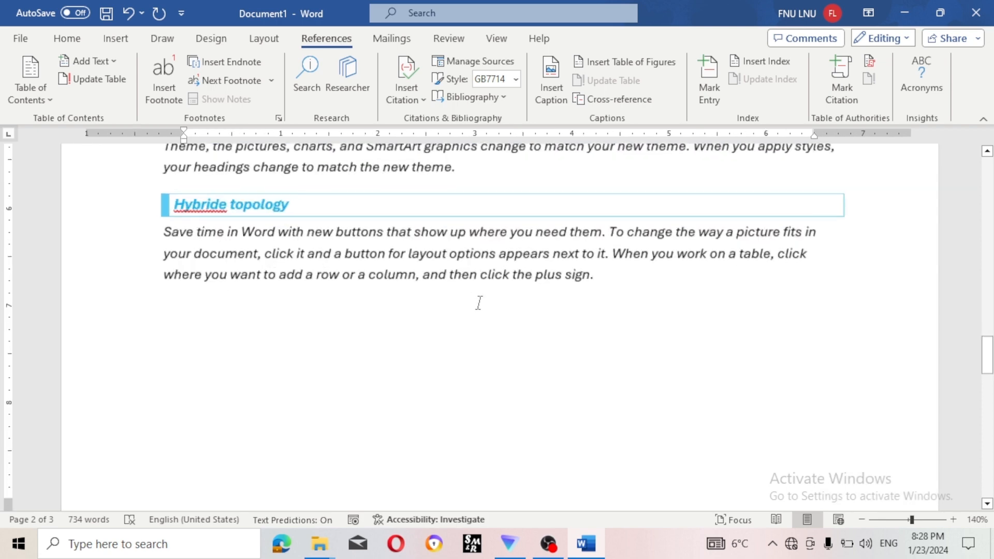
{"action": "double_click", "coordinate": [777, 230]}
{"action": "left_click", "coordinate": [736, 230]}
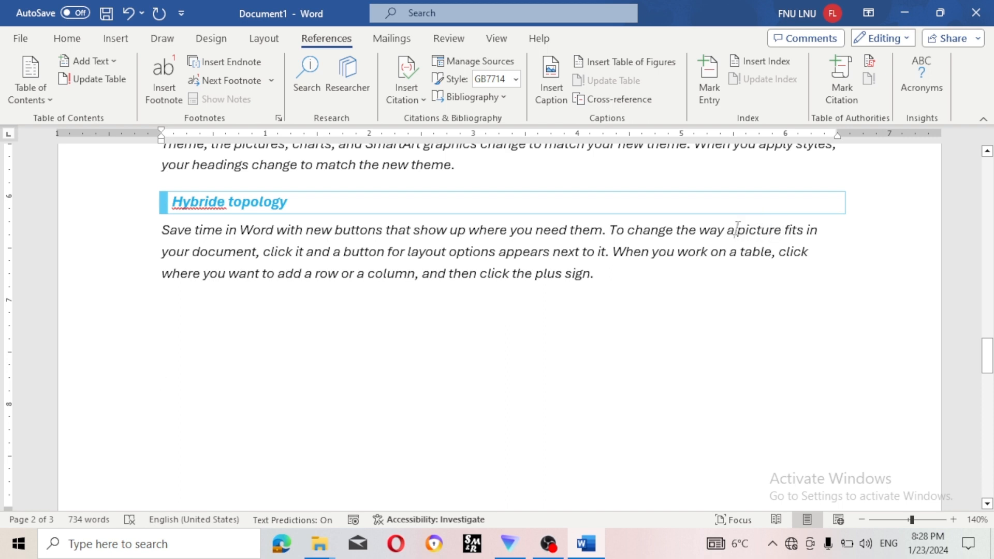
{"action": "left_click_drag", "start_coordinate": [782, 230], "coordinate": [735, 229]}
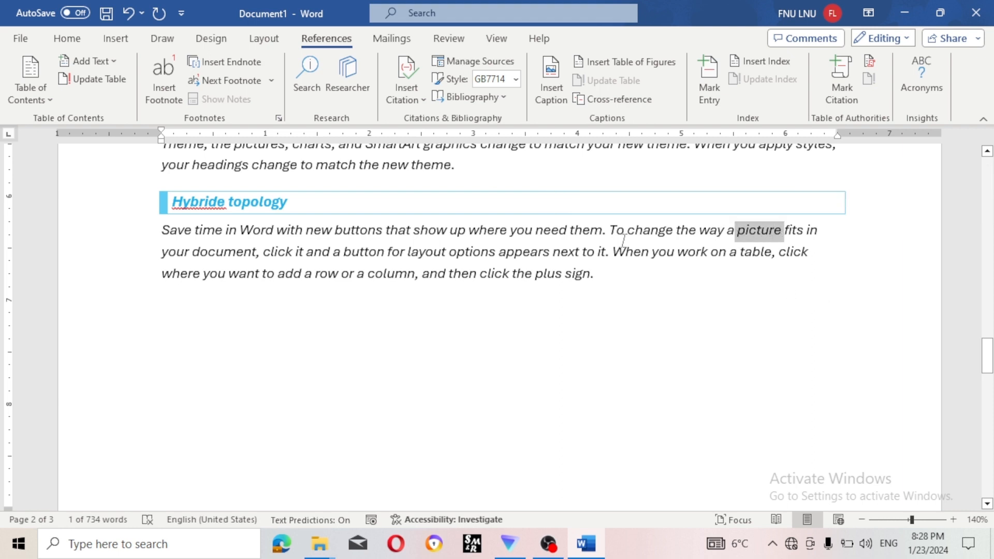
{"action": "left_click", "coordinate": [167, 91]}
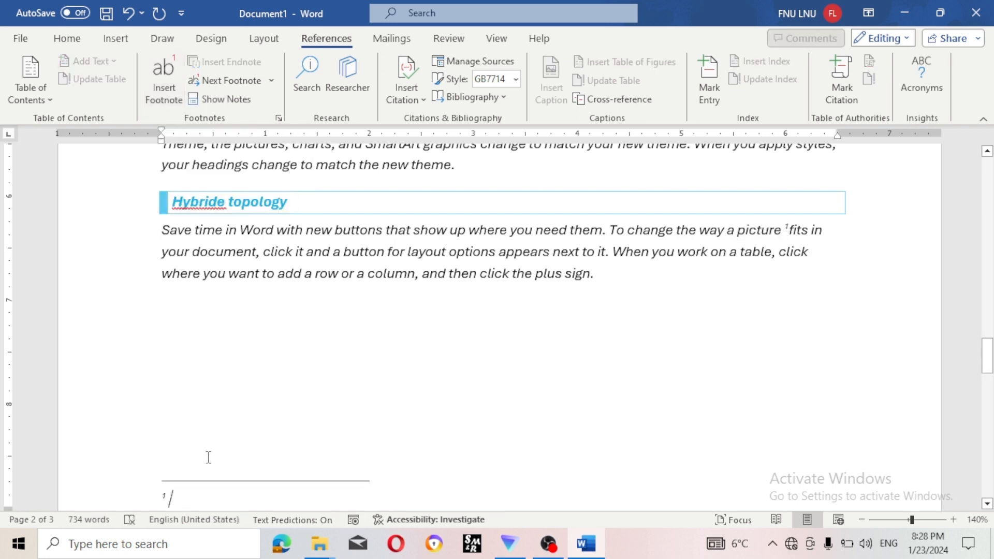
{"action": "scroll", "coordinate": [209, 458], "scroll_direction": "down", "scroll_amount": 3}
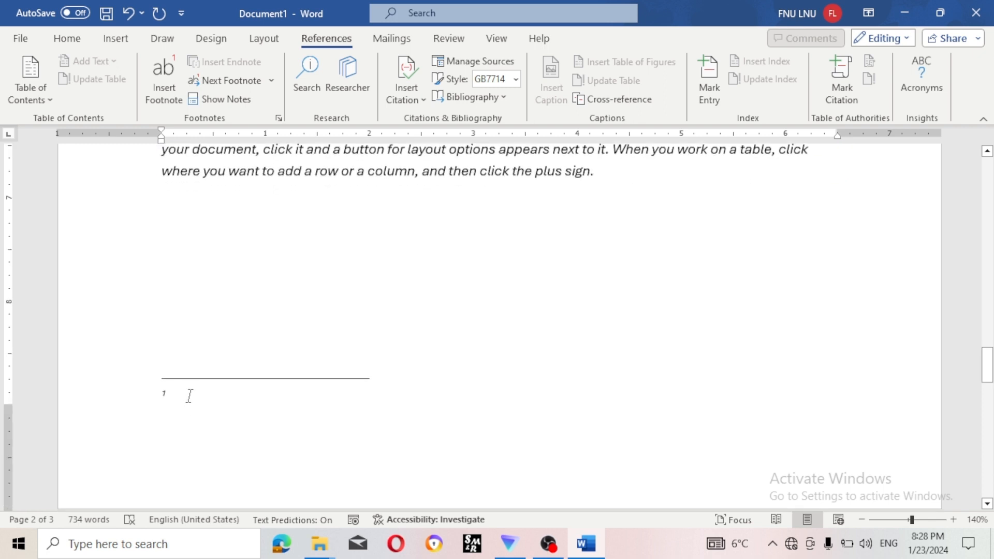
- Enter "Gallery picture" as the text of the footnote for "picture"
{"action": "type", "text": "g"}
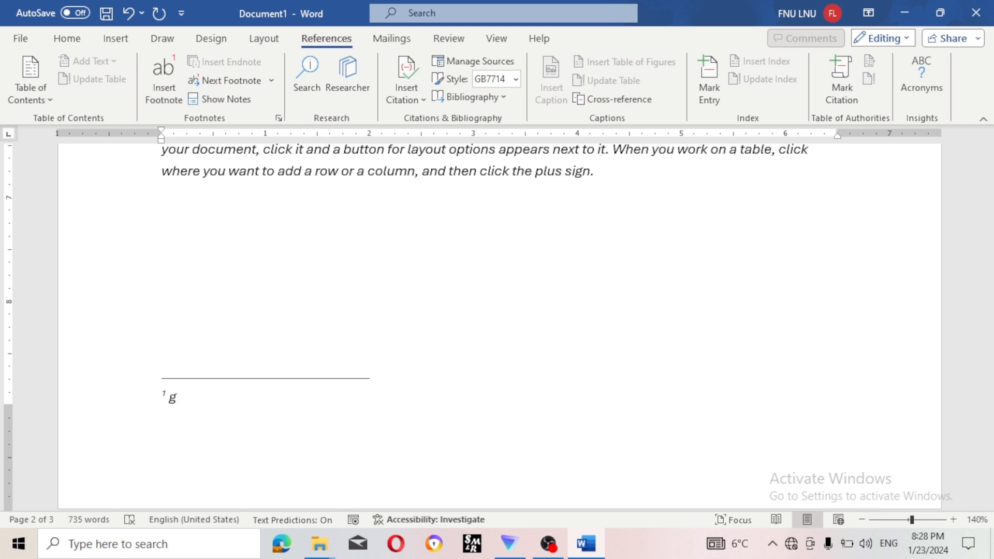
{"action": "type", "text": "elle"}
{"action": "type", "text": "ry "}
{"action": "type", "text": "p"}
{"action": "type", "text": "icut"}
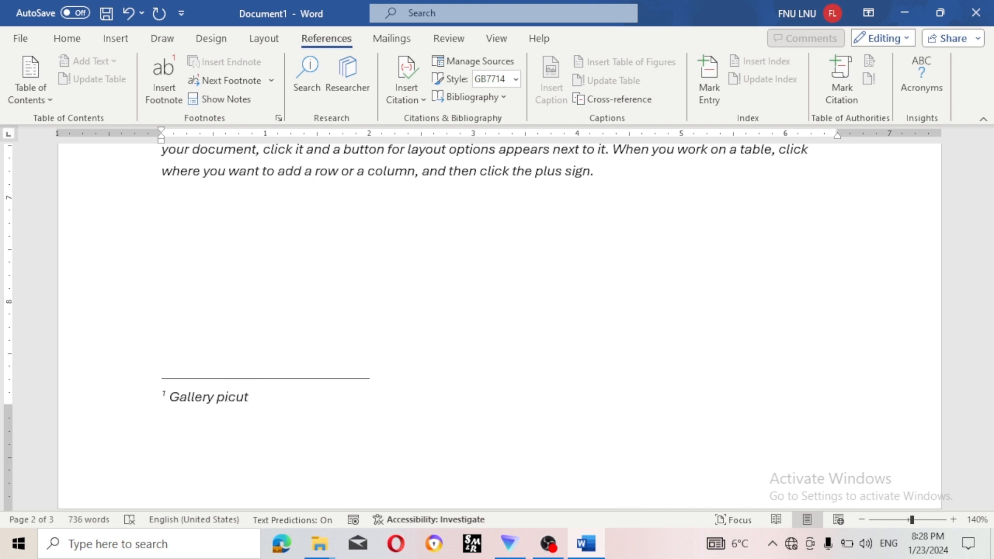
{"action": "key", "text": "BackSpace"}
{"action": "key", "text": "BackSpace"}
{"action": "type", "text": "tut"}
{"action": "key", "text": "BackSpace"}
{"action": "type", "text": "re"}
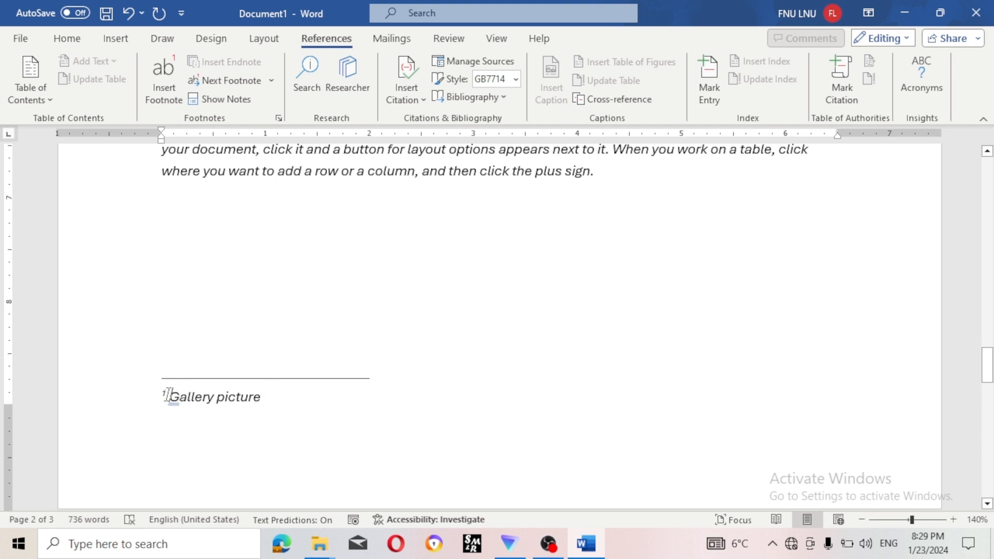
- Examine the number mark in front of the "Gallery picture" footnote at the end of the page
{"action": "left_click_drag", "start_coordinate": [169, 395], "coordinate": [145, 400]}
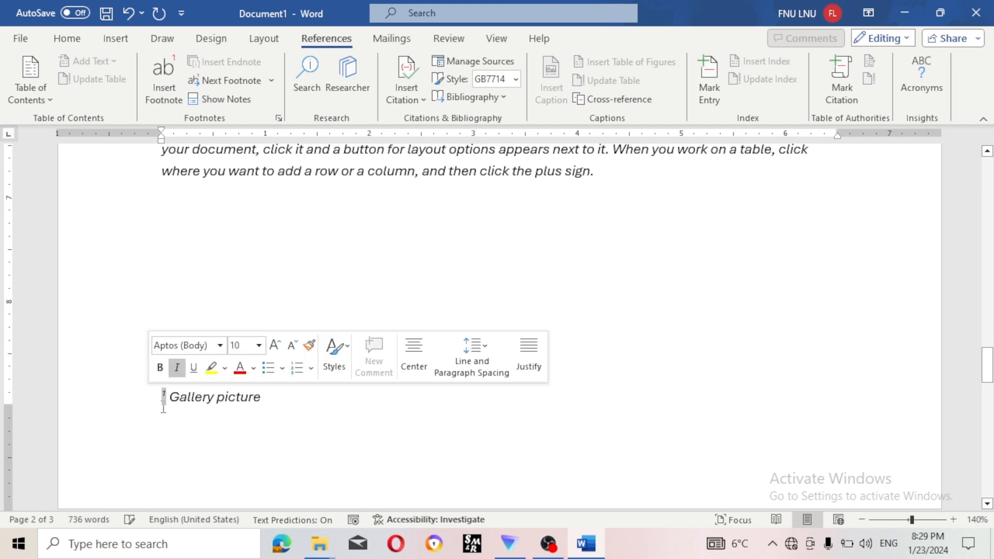
{"action": "left_click", "coordinate": [336, 279]}
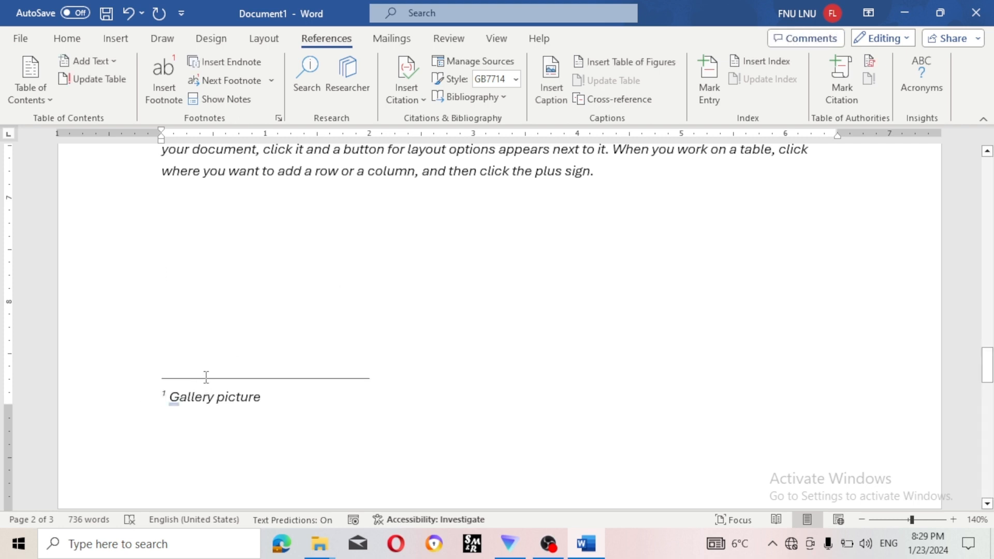
{"action": "scroll", "coordinate": [204, 378], "scroll_direction": "up", "scroll_amount": 3, "text": "ctrl"}
{"action": "scroll", "coordinate": [206, 377], "scroll_direction": "up", "scroll_amount": 2, "text": "ctrl"}
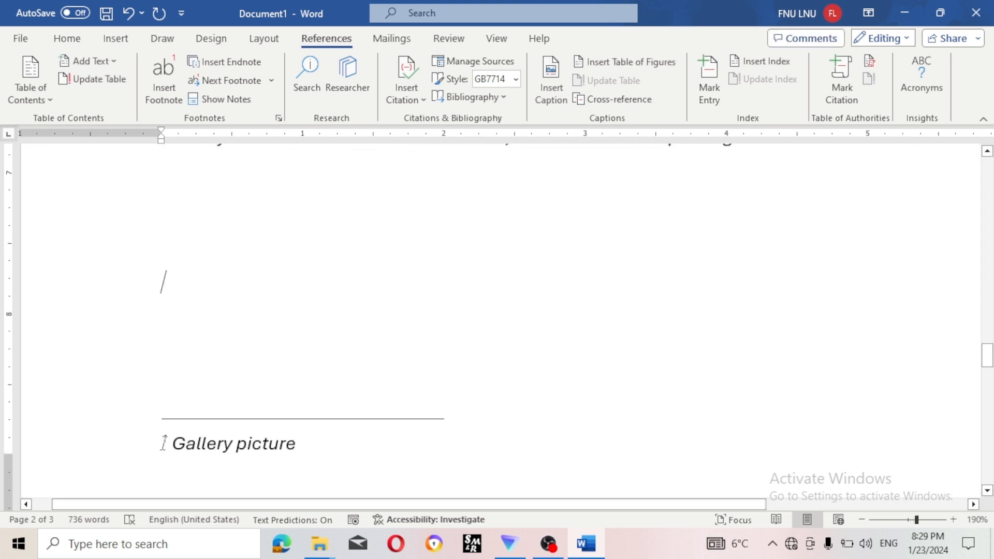
{"action": "left_click_drag", "start_coordinate": [168, 441], "coordinate": [133, 442]}
{"action": "left_click", "coordinate": [244, 317]}
{"action": "scroll", "coordinate": [396, 360], "scroll_direction": "down", "scroll_amount": 3, "text": "ctrl"}
{"action": "scroll", "coordinate": [396, 360], "scroll_direction": "down", "scroll_amount": 3, "text": "ctrl"}
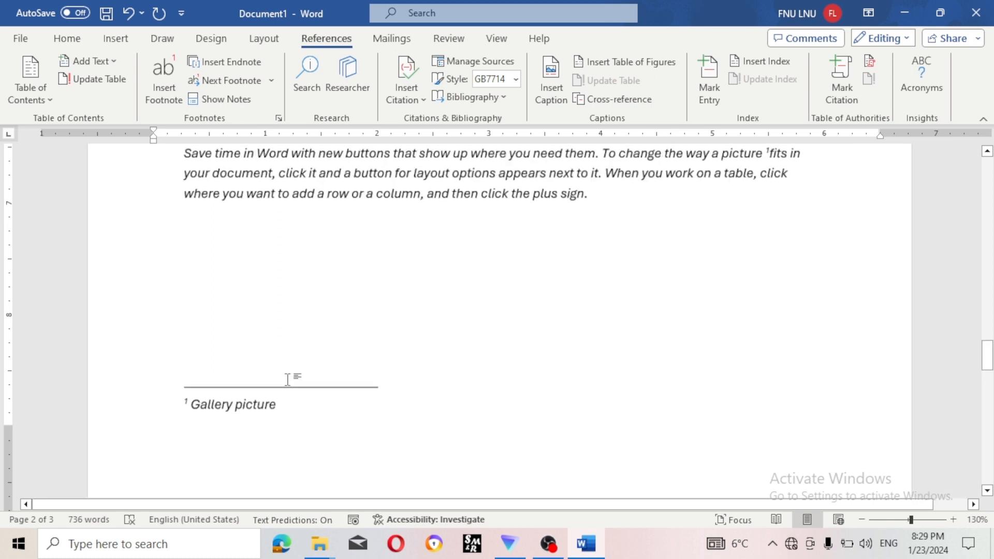
{"action": "scroll", "coordinate": [412, 296], "scroll_direction": "down", "scroll_amount": 2, "text": "ctrl"}
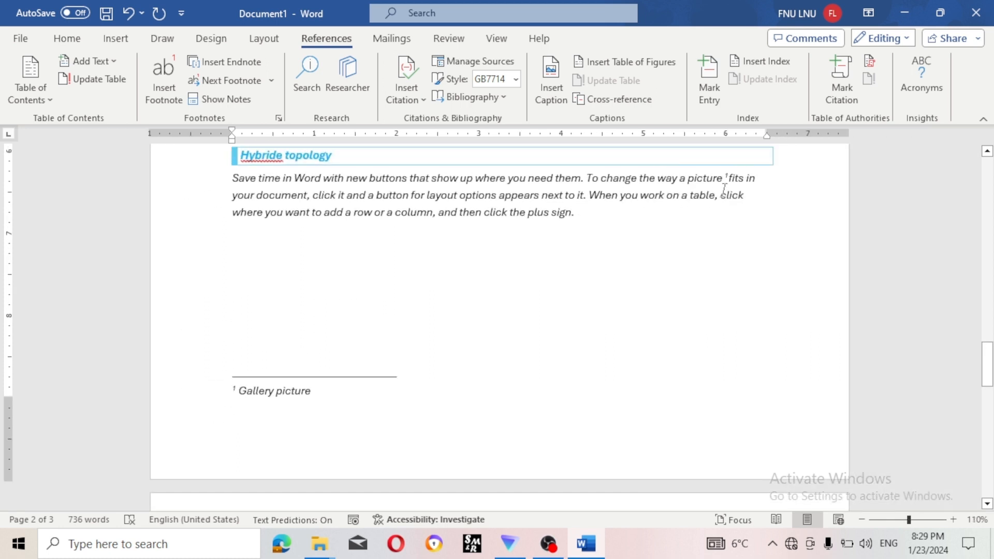
- Compare the footnote reference mark after "picture" in the Hybride topology paragraph with its footnote text
{"action": "scroll", "coordinate": [725, 186], "scroll_direction": "up", "scroll_amount": 6, "text": "ctrl"}
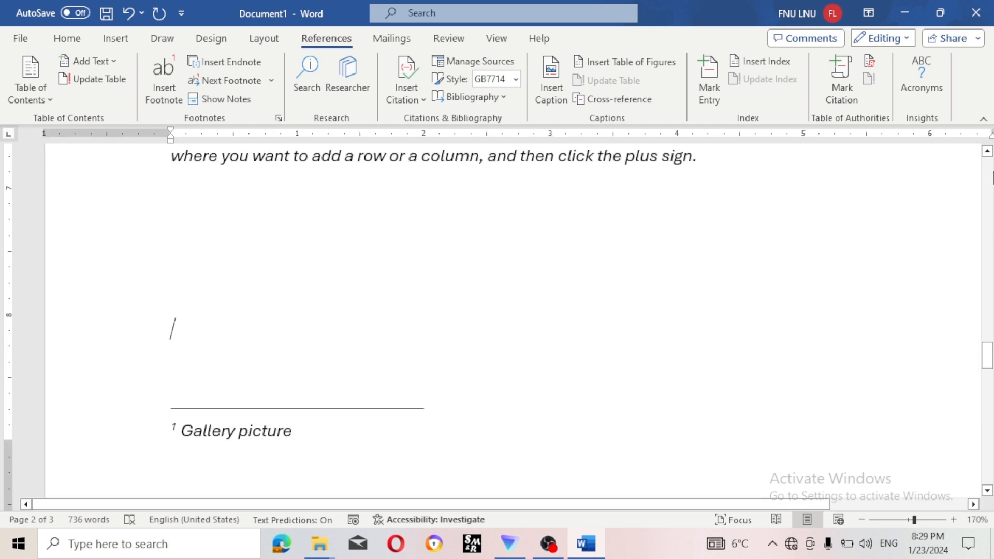
{"action": "scroll", "coordinate": [871, 232], "scroll_direction": "up", "scroll_amount": 2}
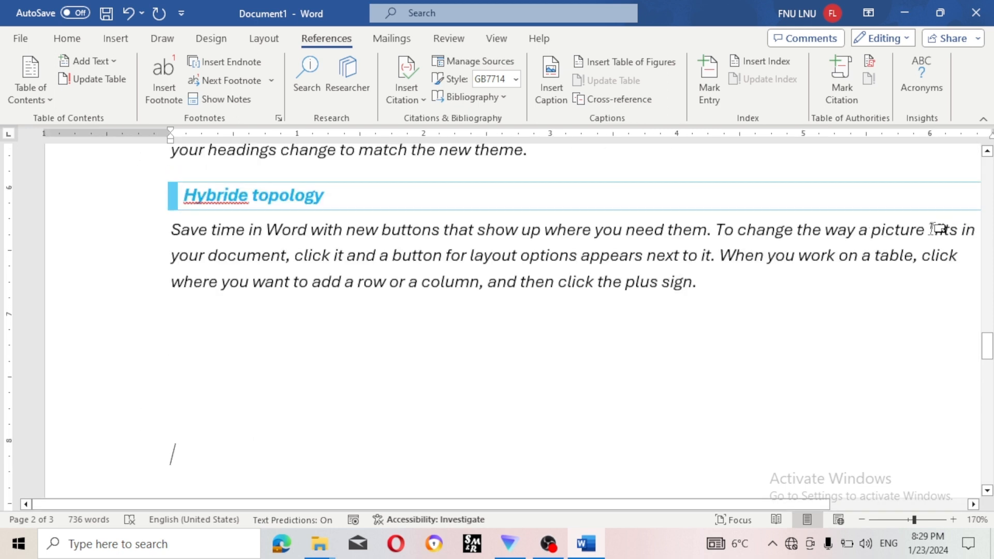
{"action": "mouse_move", "coordinate": [940, 224]}
{"action": "left_click_drag", "start_coordinate": [939, 228], "coordinate": [920, 233]}
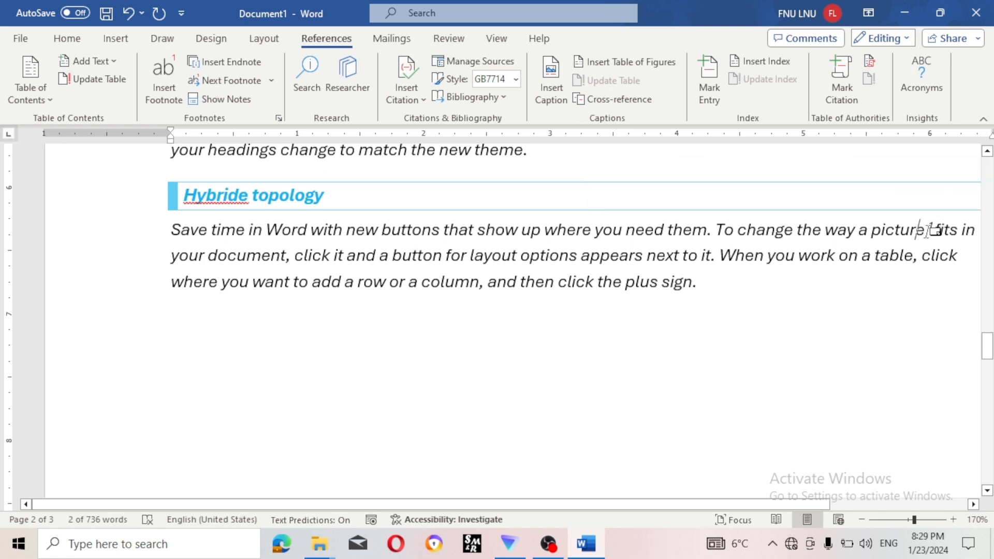
{"action": "left_click", "coordinate": [932, 228]}
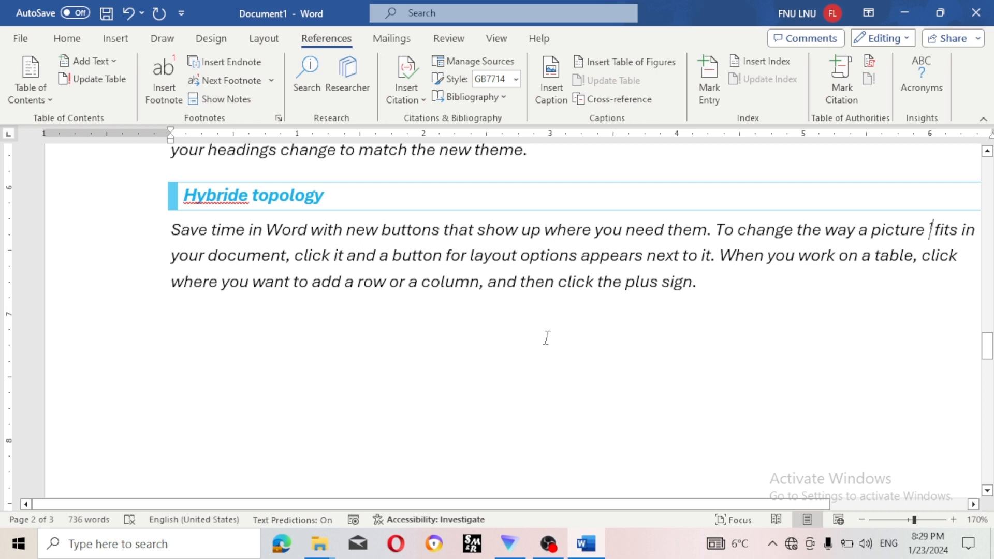
{"action": "scroll", "coordinate": [502, 339], "scroll_direction": "down", "scroll_amount": 4}
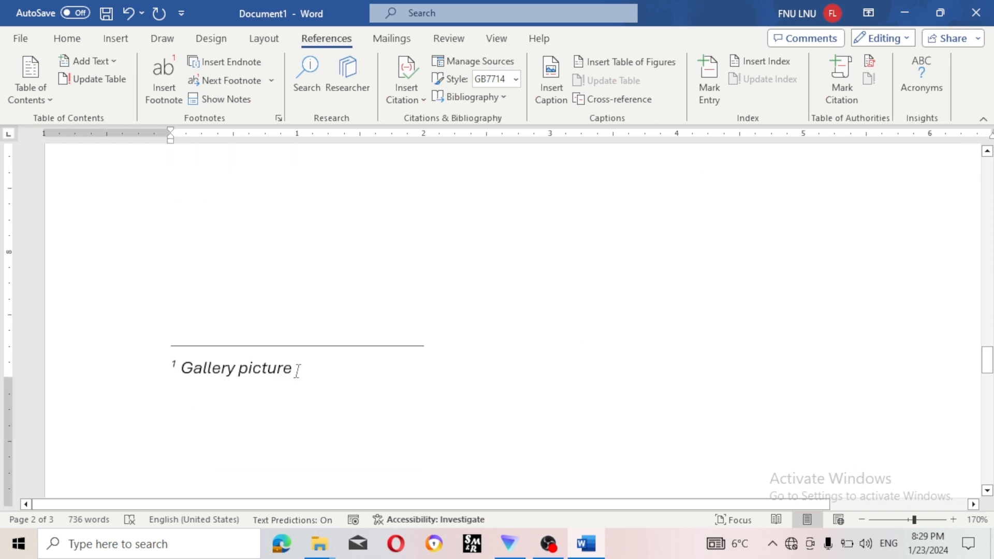
{"action": "left_click_drag", "start_coordinate": [297, 370], "coordinate": [182, 370]}
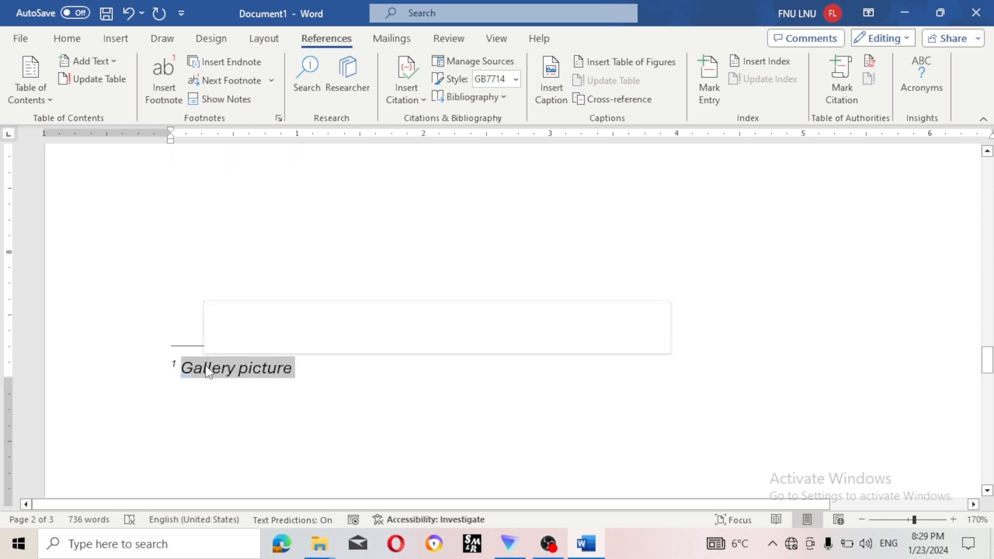
{"action": "left_click", "coordinate": [312, 377]}
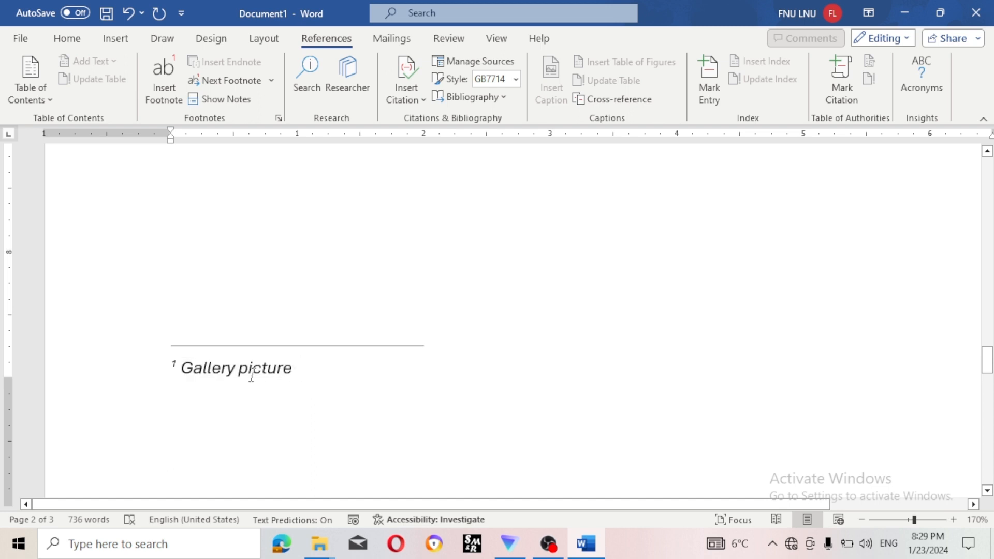
{"action": "scroll", "coordinate": [481, 304], "scroll_direction": "down", "scroll_amount": 4, "text": "ctrl"}
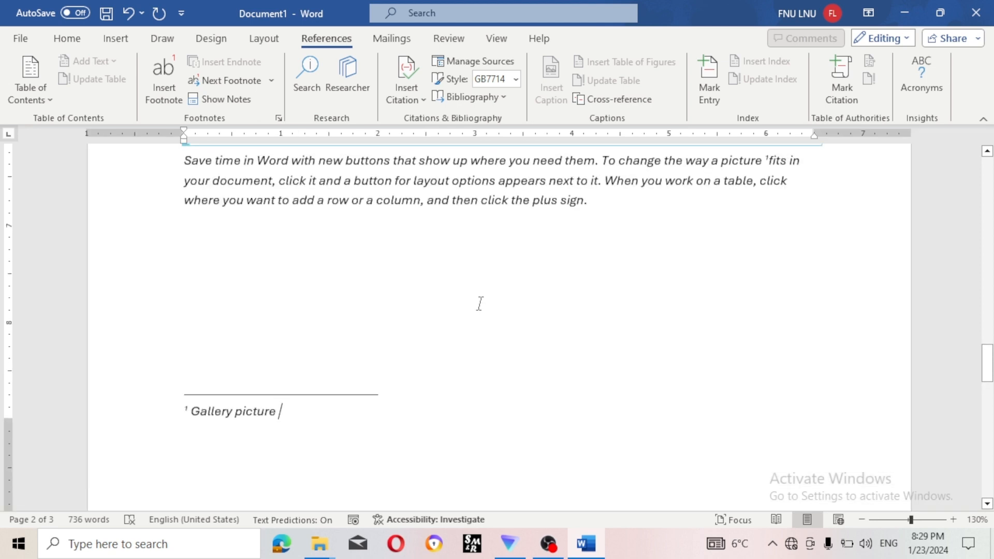
- Insert a footnote at "Word" in the Hybride topology paragraph and delete its number mark from the note area
{"action": "scroll", "coordinate": [481, 304], "scroll_direction": "up", "scroll_amount": 1}
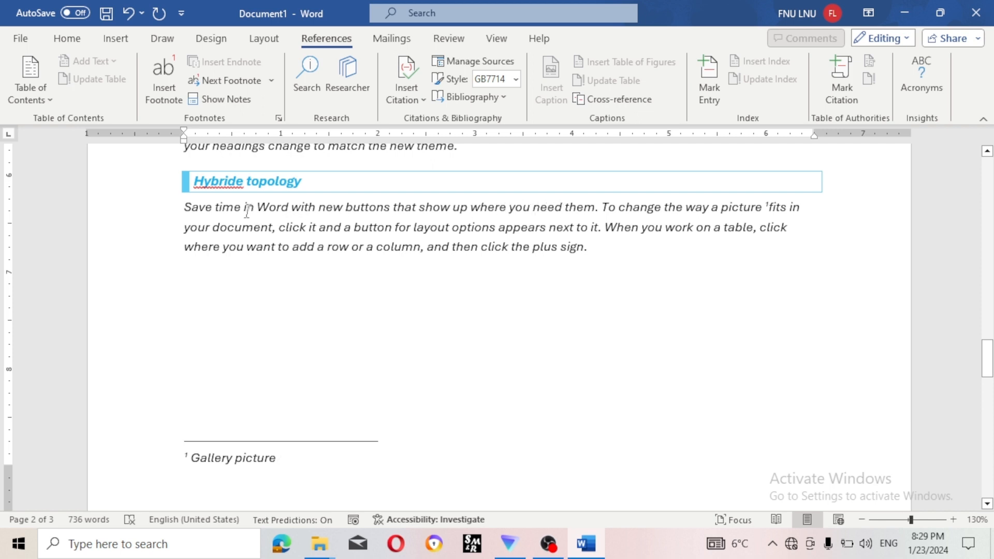
{"action": "left_click_drag", "start_coordinate": [257, 206], "coordinate": [290, 204]}
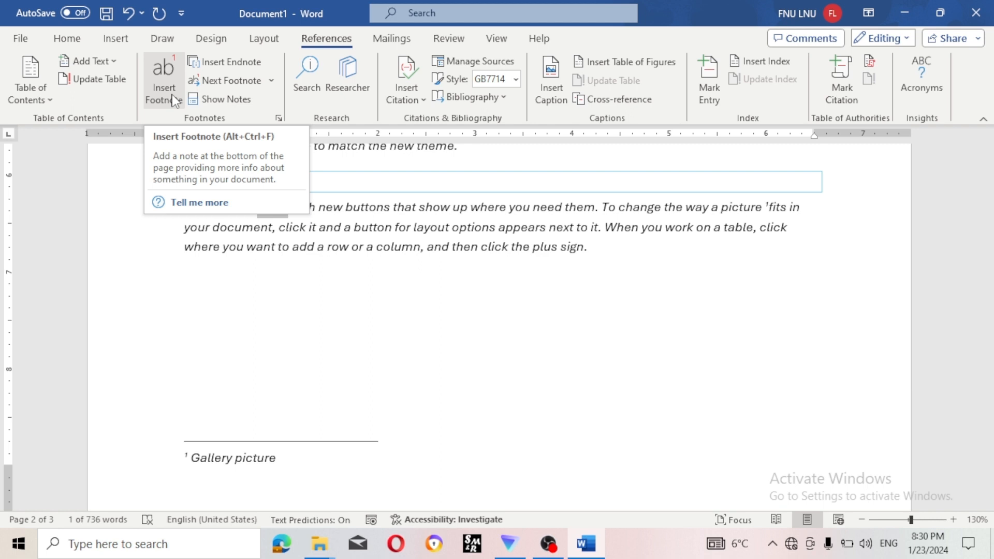
{"action": "left_click", "coordinate": [163, 83]}
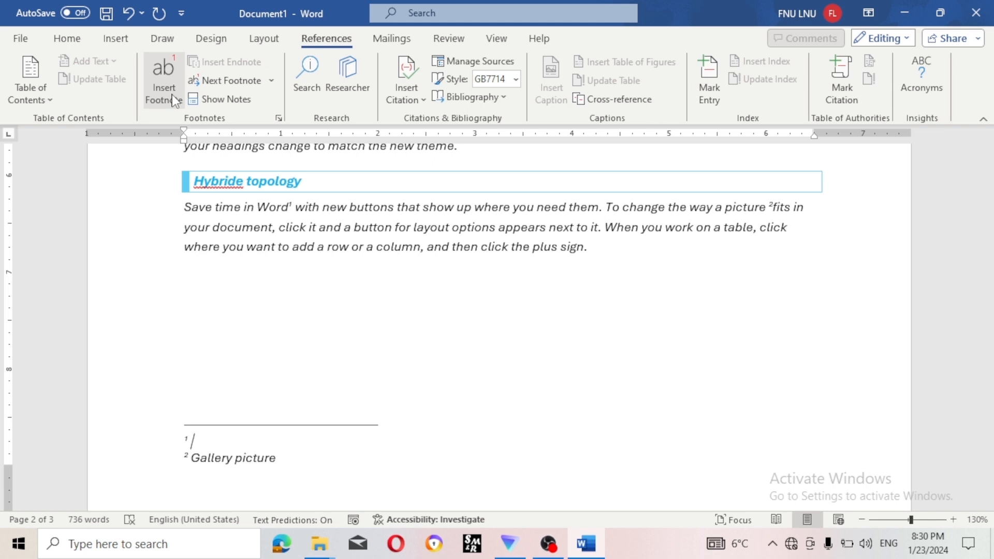
{"action": "key", "text": "BackSpace"}
{"action": "key", "text": "BackSpace"}
{"action": "key", "text": "BackSpace"}
{"action": "left_click", "coordinate": [439, 272]}
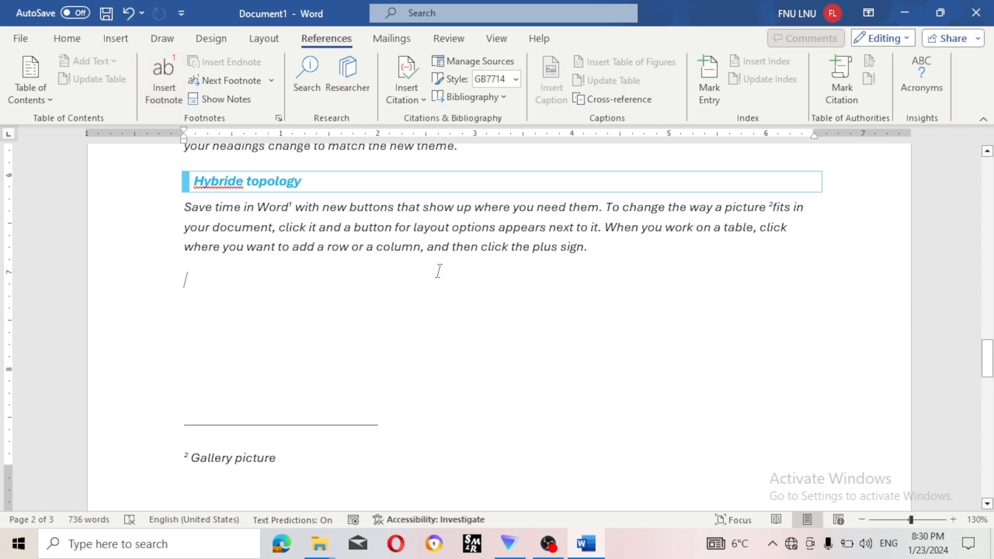
- Try to remove the footnote reference after "Word" and restore the word's deleted ending
{"action": "left_click", "coordinate": [292, 207]}
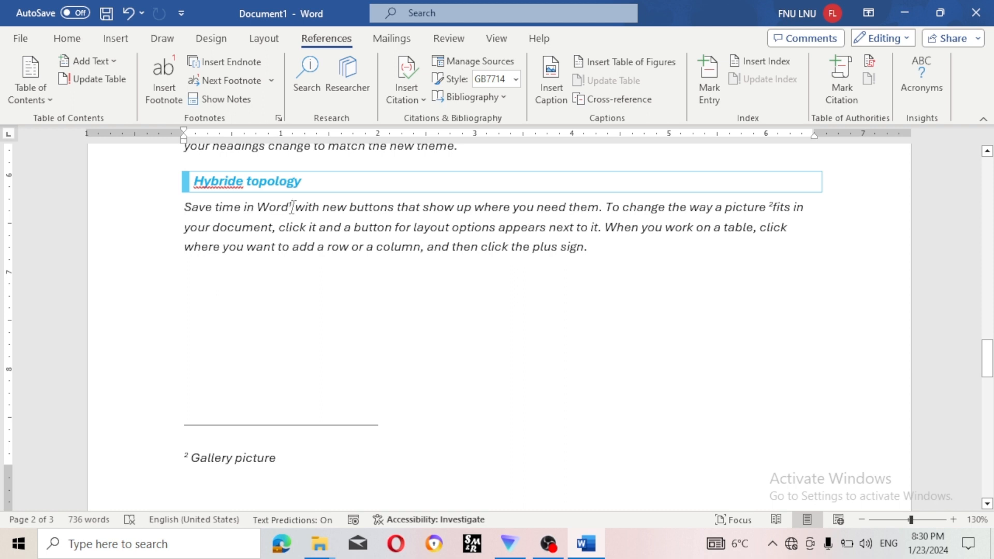
{"action": "key", "text": "BackSpace"}
{"action": "key", "text": "BackSpace"}
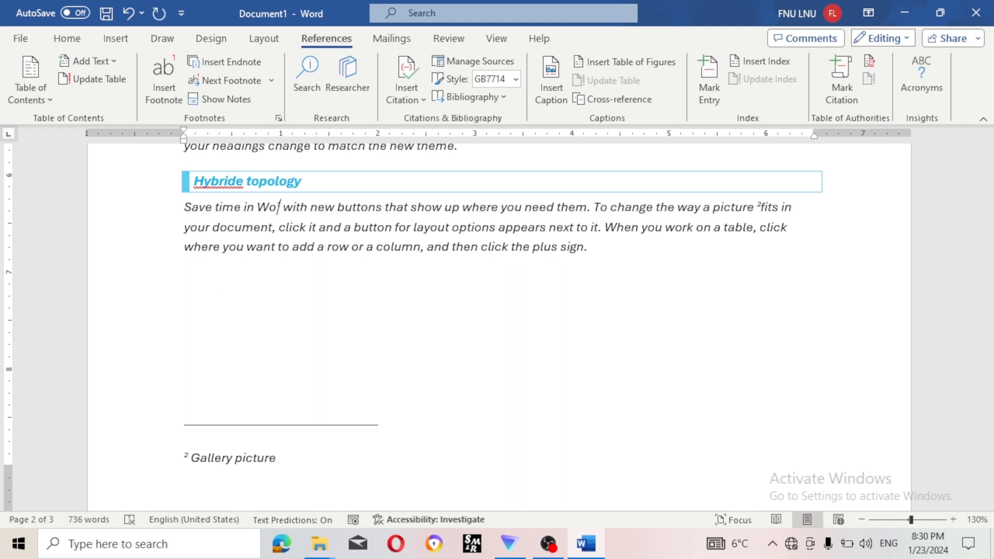
{"action": "type", "text": "rd¹"}
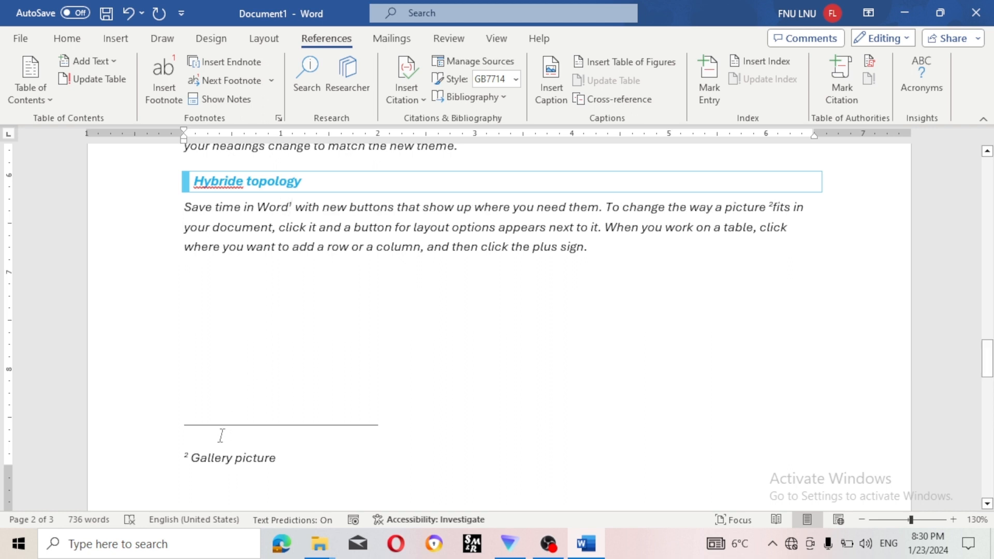
- Try to insert another footnote at "Word" in the first line of the Hybride topology paragraph
{"action": "left_click", "coordinate": [221, 438]}
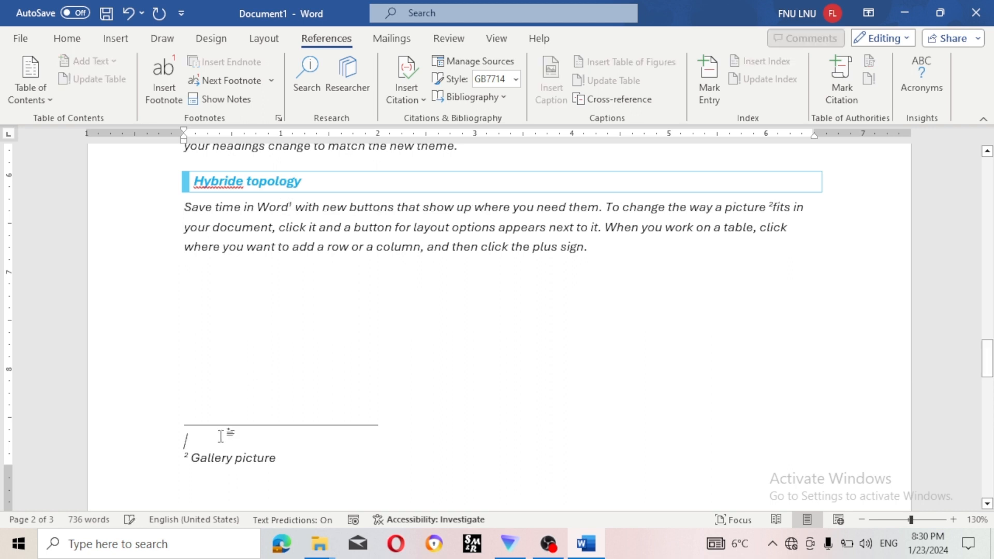
{"action": "left_click", "coordinate": [295, 206]}
{"action": "double_click", "coordinate": [273, 206]}
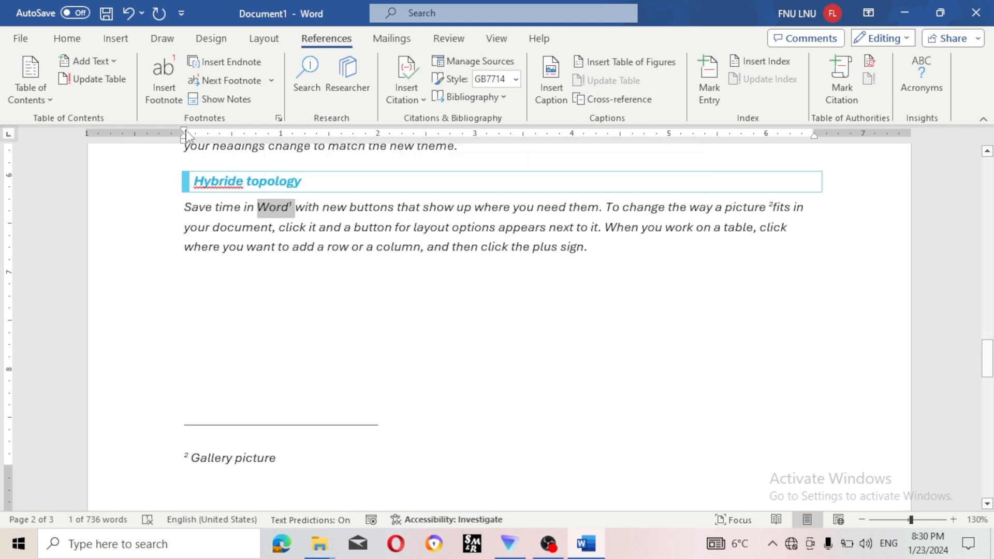
{"action": "left_click", "coordinate": [178, 105]}
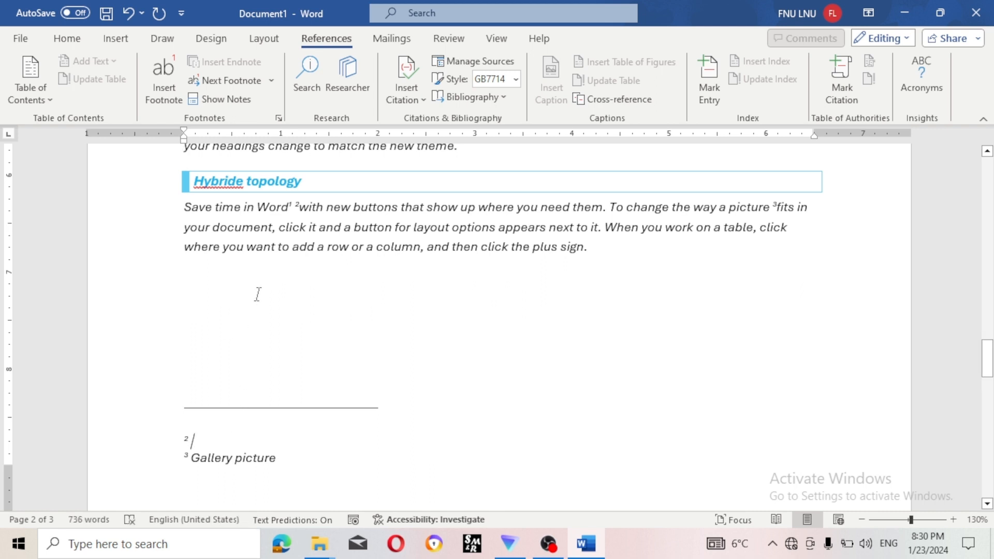
- Undo all the footnote changes made at "Word" in the Hybride topology paragraph
{"action": "key", "text": "ctrl+z"}
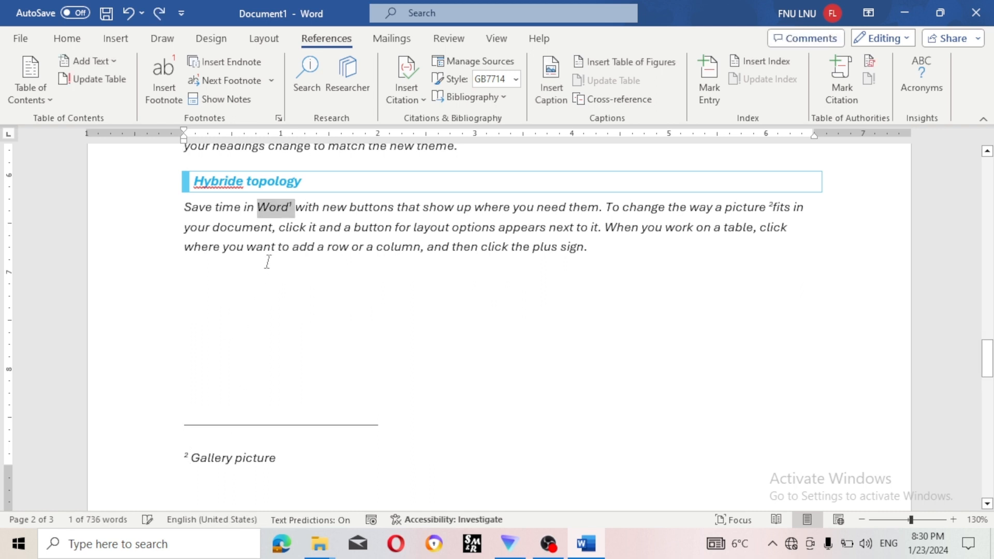
{"action": "key", "text": "ctrl+z"}
{"action": "key", "text": "ctrl+z"}
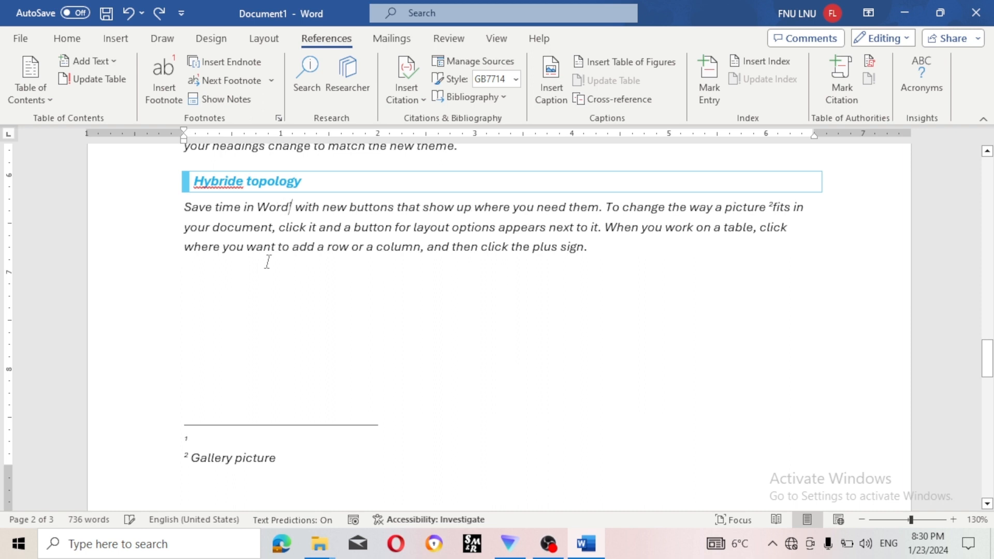
{"action": "key", "text": "ctrl+z"}
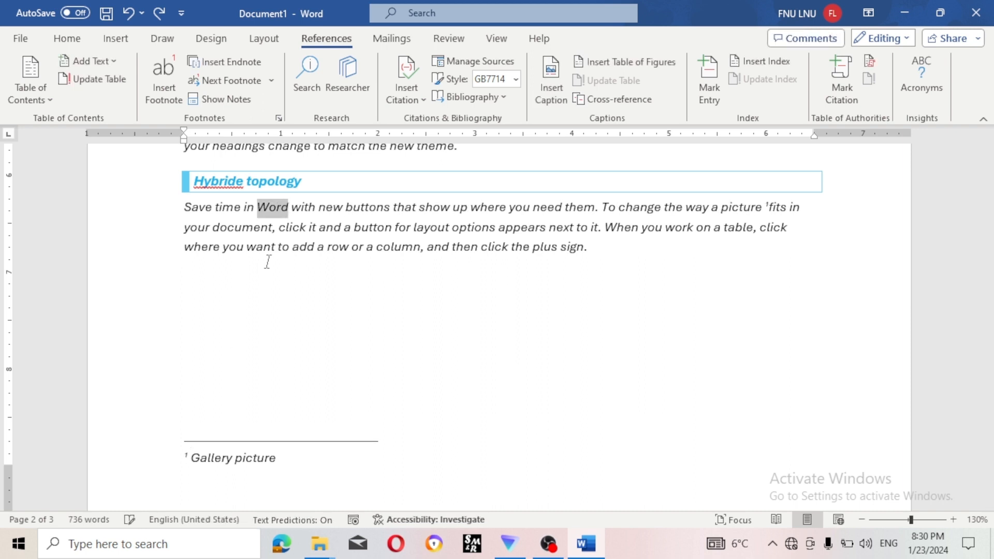
{"action": "left_click", "coordinate": [623, 271]}
{"action": "left_click", "coordinate": [308, 469]}
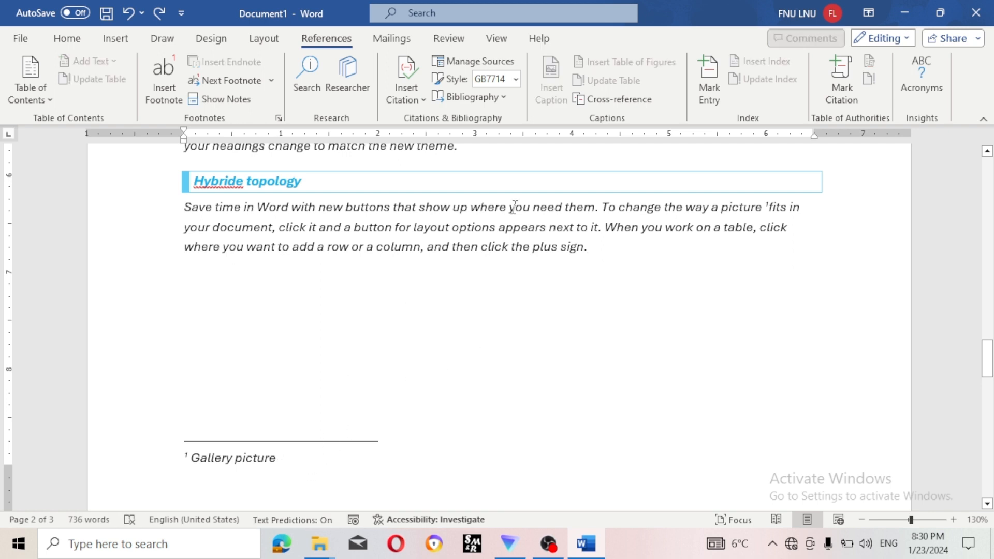
- Insert a footnote at "next" in the Hybride topology paragraph with the text "Next page"
{"action": "left_click", "coordinate": [579, 227]}
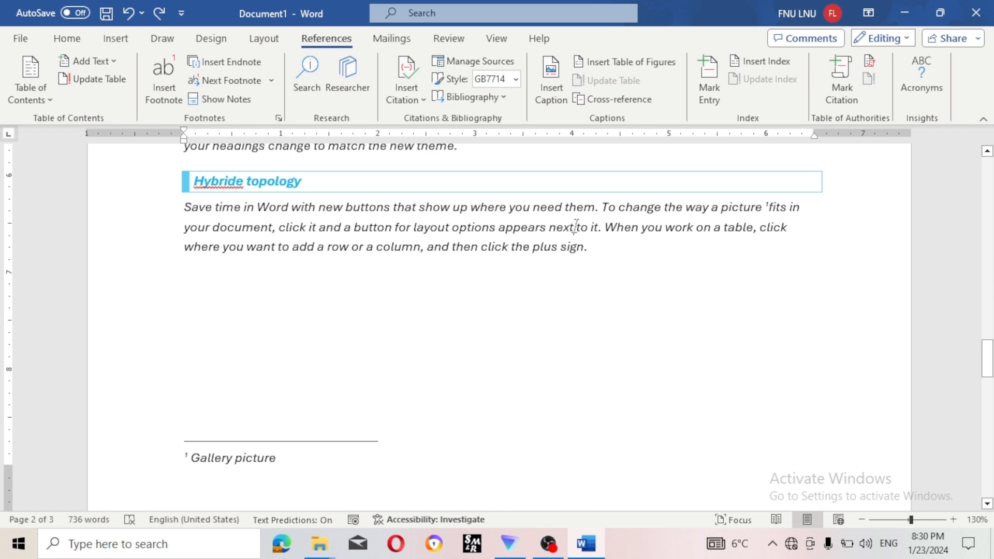
{"action": "left_click_drag", "start_coordinate": [576, 227], "coordinate": [554, 234]}
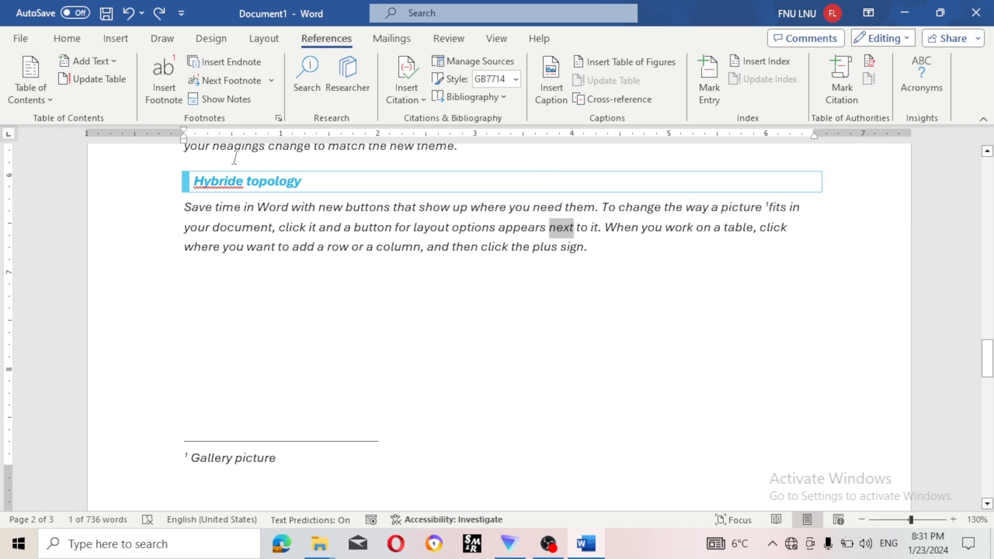
{"action": "left_click", "coordinate": [163, 99]}
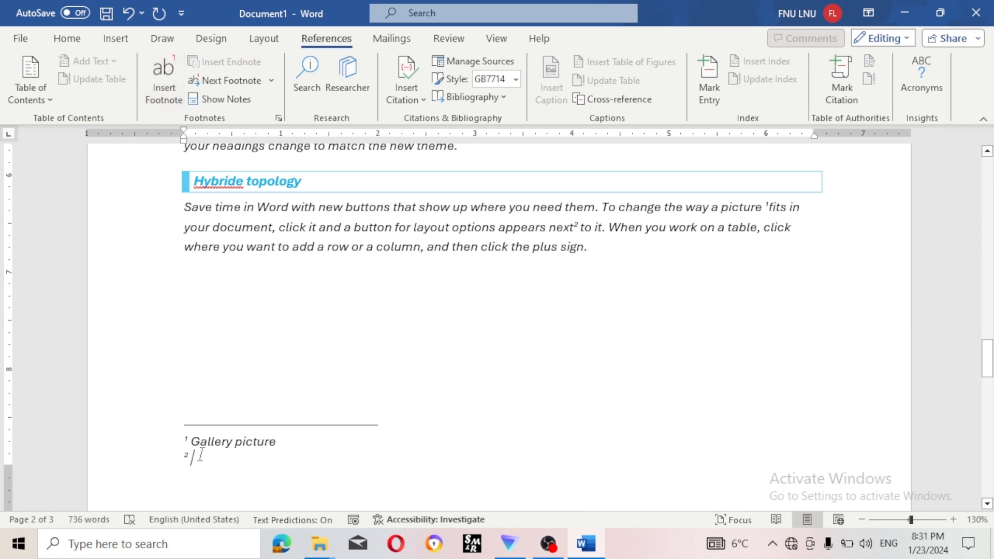
{"action": "type", "text": "nex"}
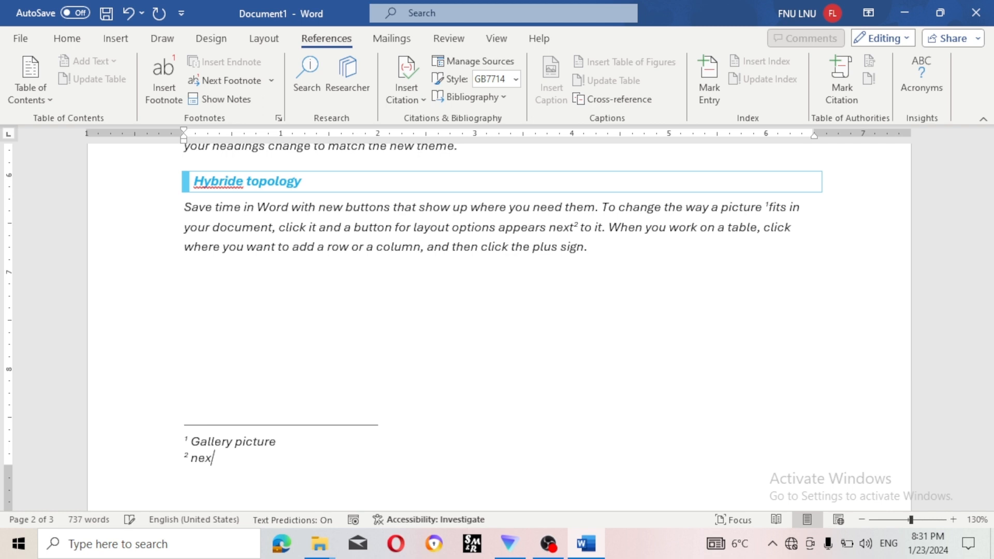
{"action": "type", "text": "t page"}
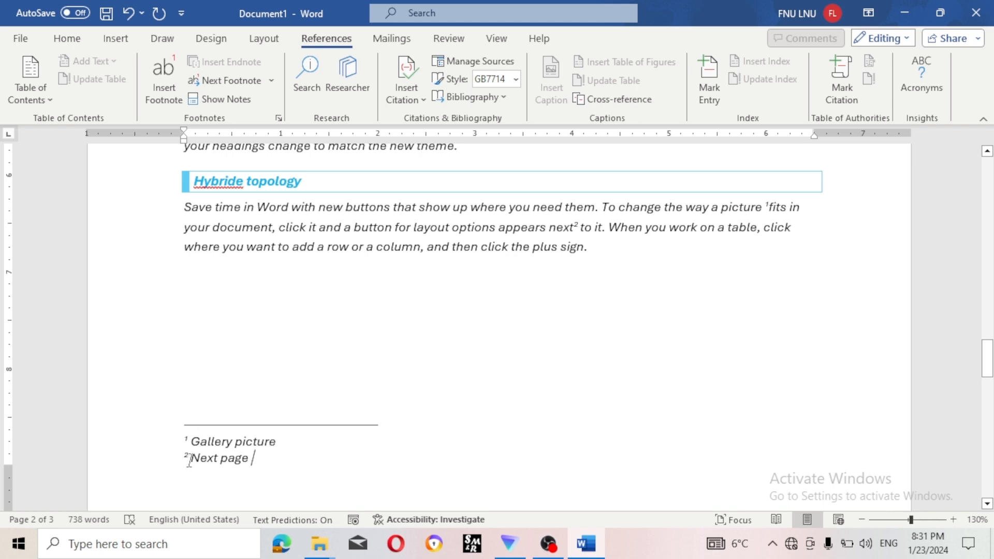
- Compare the number mark before the "Next page" footnote with the reference mark after "next" in the paragraph
{"action": "left_click_drag", "start_coordinate": [189, 461], "coordinate": [183, 456]}
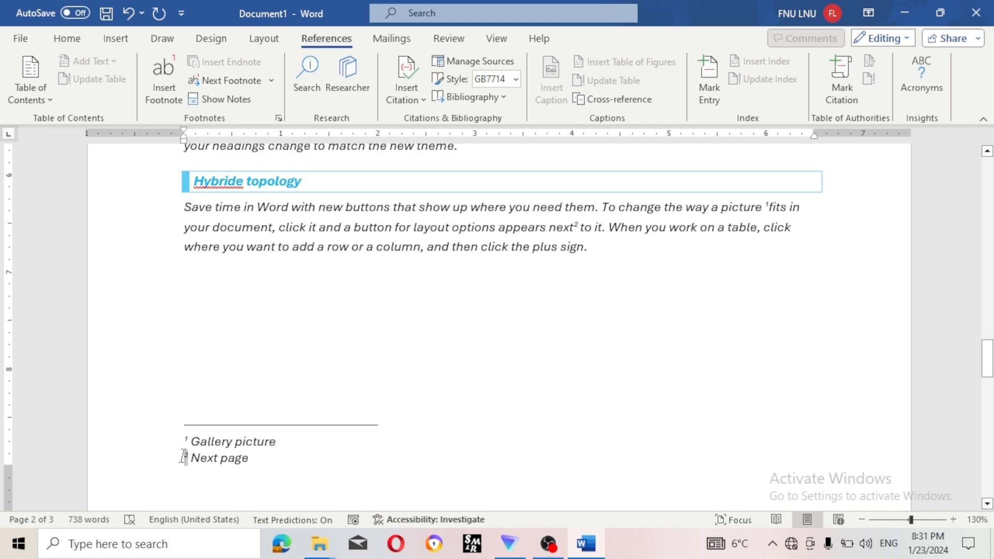
{"action": "left_click", "coordinate": [362, 347]}
{"action": "left_click", "coordinate": [580, 226]}
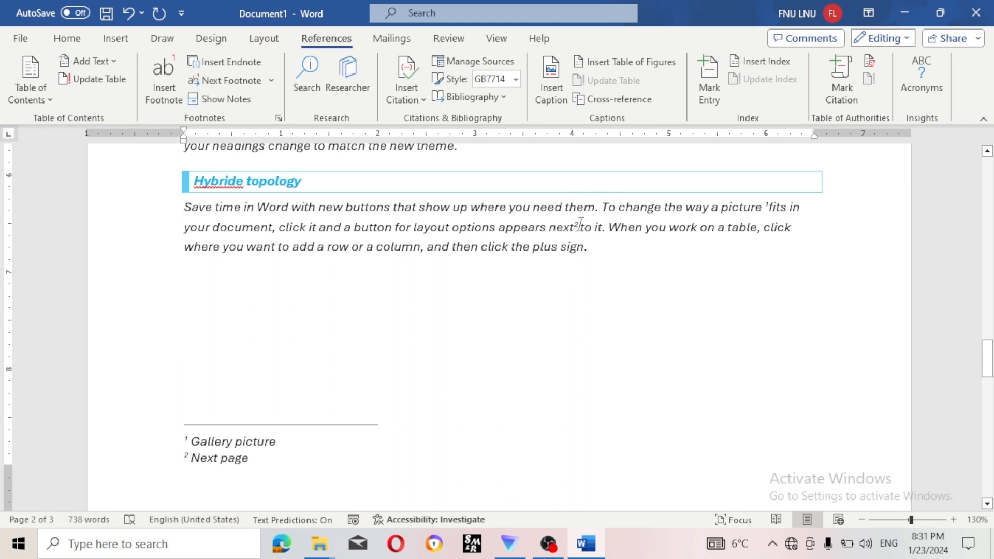
{"action": "left_click_drag", "start_coordinate": [581, 226], "coordinate": [573, 227]}
{"action": "left_click", "coordinate": [556, 325]}
- Insert an endnote at "graphics" in the paragraph above the "Bus topology" heading
{"action": "scroll", "coordinate": [346, 309], "scroll_direction": "down", "scroll_amount": 1}
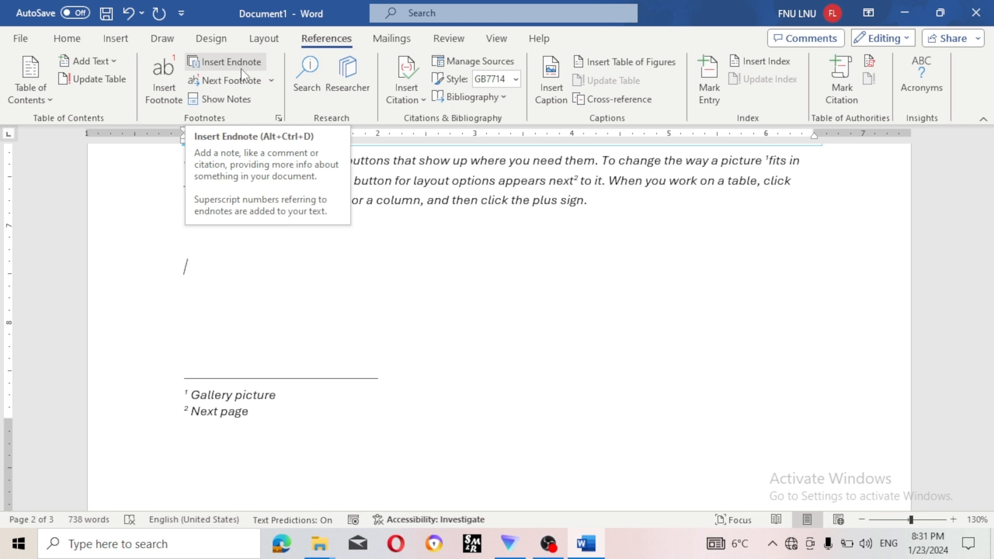
{"action": "scroll", "coordinate": [471, 264], "scroll_direction": "up", "scroll_amount": 1}
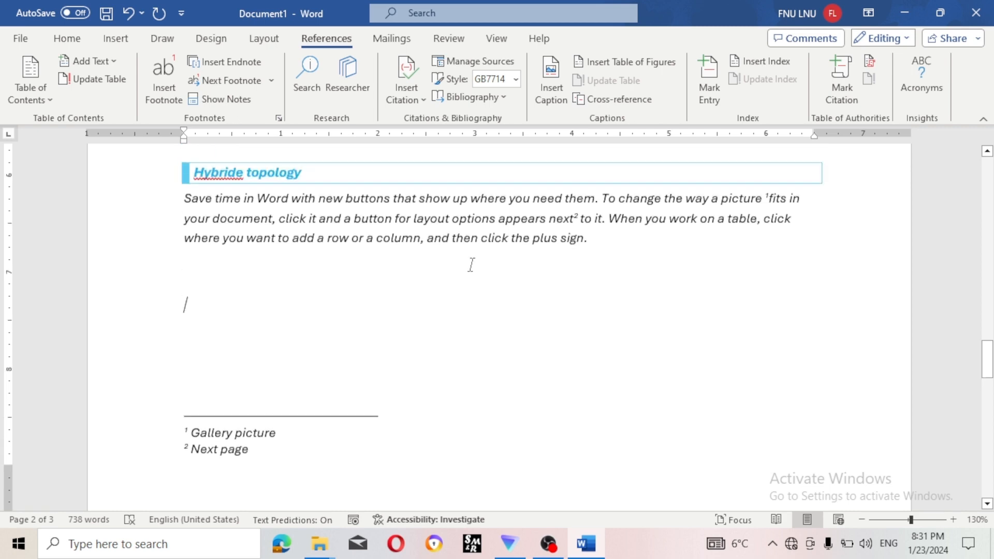
{"action": "scroll", "coordinate": [471, 264], "scroll_direction": "up", "scroll_amount": 6}
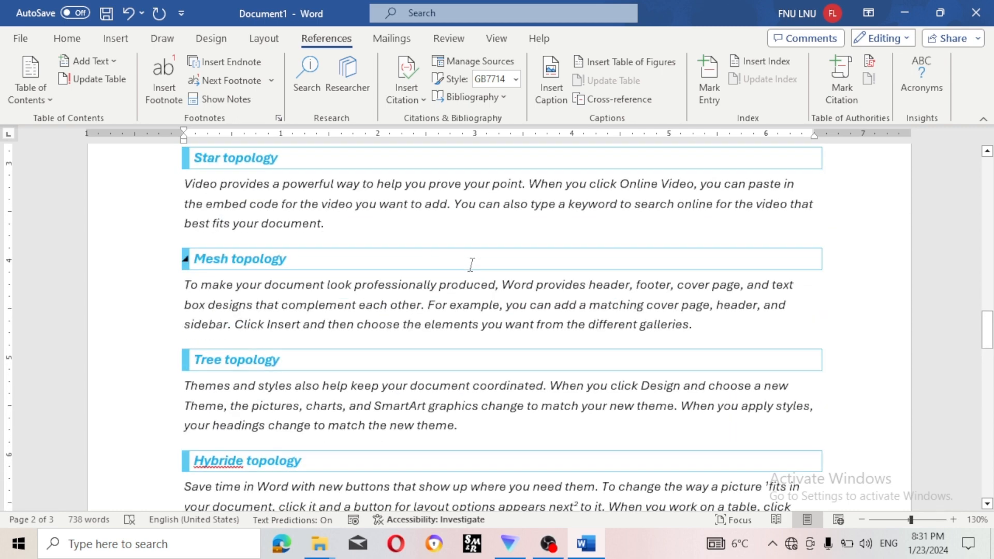
{"action": "scroll", "coordinate": [472, 265], "scroll_direction": "up", "scroll_amount": 5}
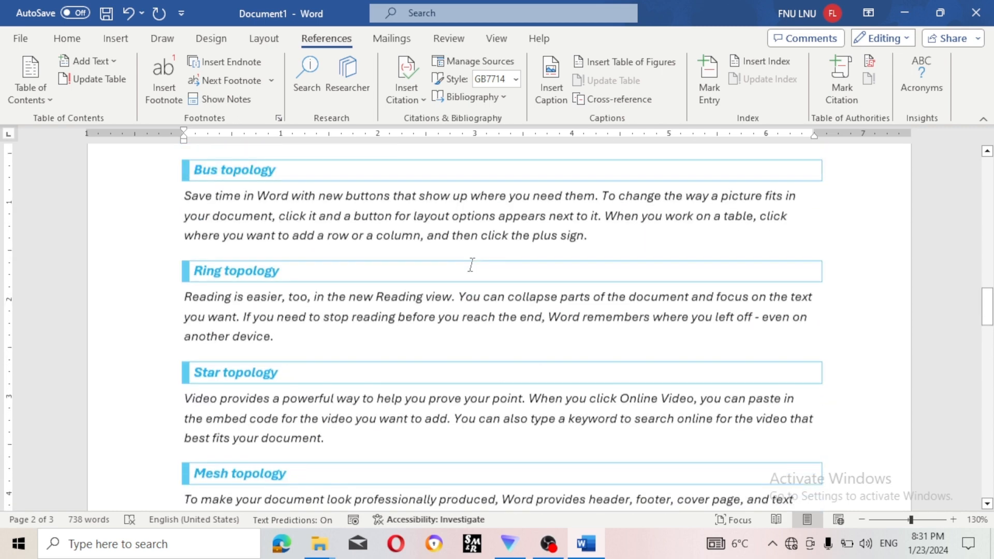
{"action": "scroll", "coordinate": [472, 265], "scroll_direction": "up", "scroll_amount": 1}
{"action": "scroll", "coordinate": [471, 265], "scroll_direction": "up", "scroll_amount": 3}
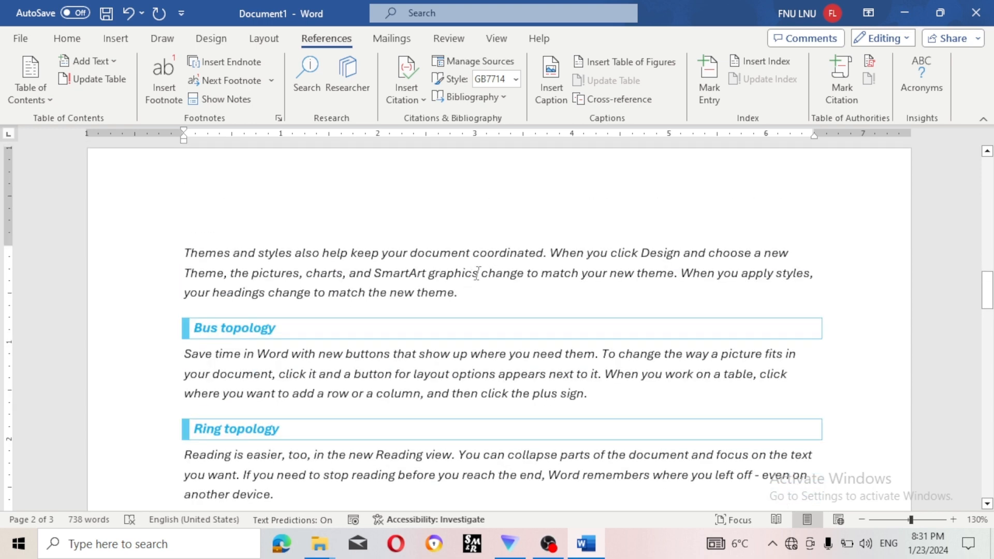
{"action": "left_click_drag", "start_coordinate": [477, 272], "coordinate": [426, 274]}
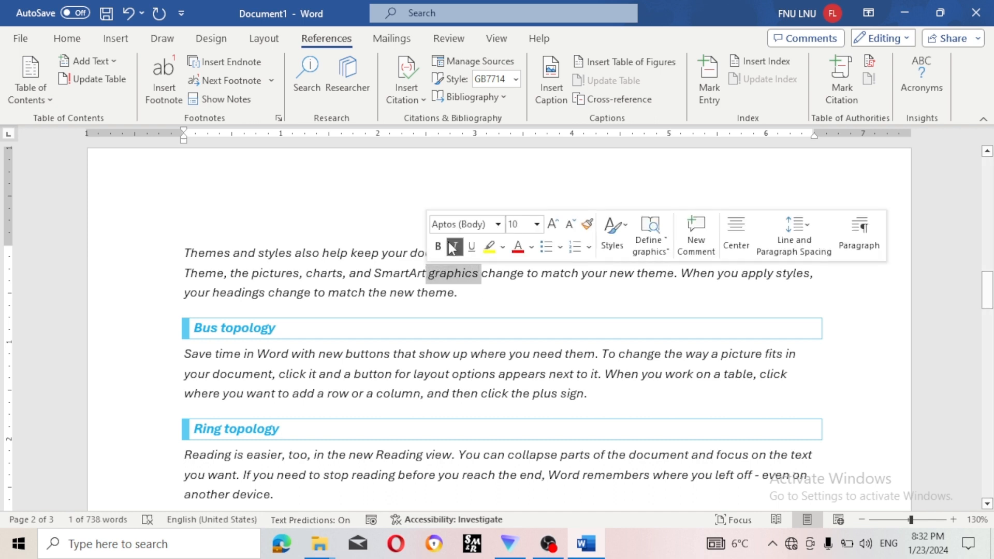
{"action": "left_click", "coordinate": [238, 64]}
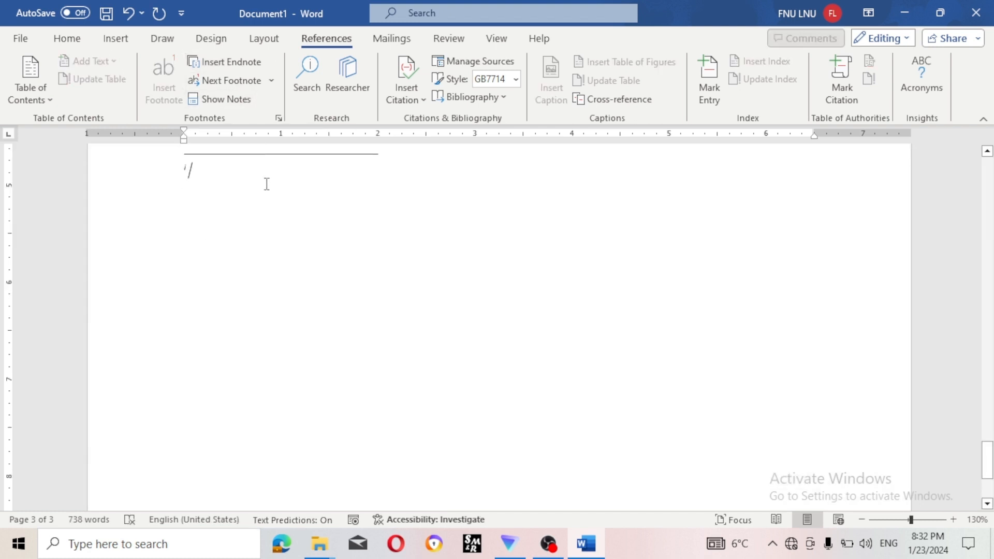
- Enter "Picture template etc" as the text of the endnote for "graphics"
{"action": "scroll", "coordinate": [267, 185], "scroll_direction": "up", "scroll_amount": 3}
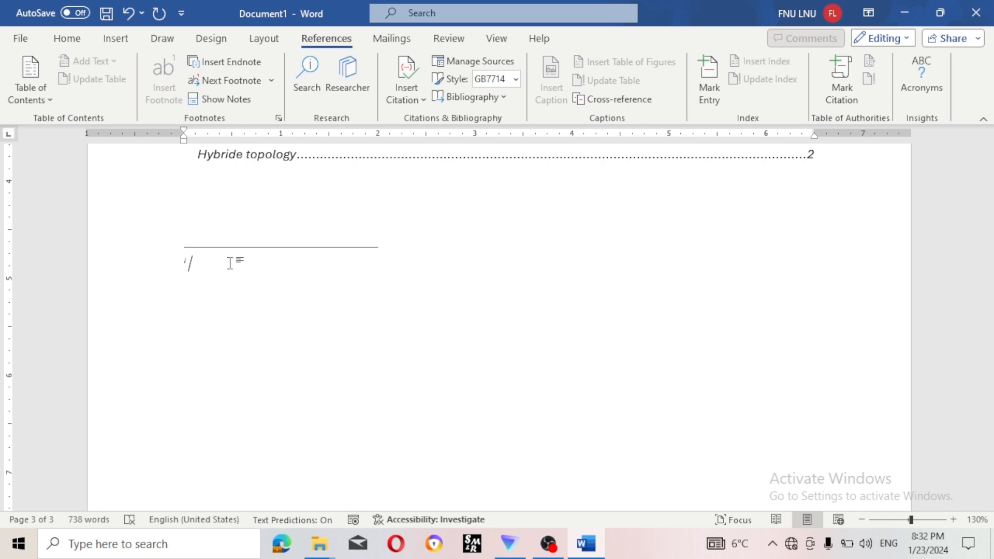
{"action": "type", "text": "pui"}
{"action": "key", "text": "BackSpace"}
{"action": "key", "text": "BackSpace"}
{"action": "type", "text": "ictute"}
{"action": "key", "text": "BackSpace"}
{"action": "key", "text": "BackSpace"}
{"action": "key", "text": "BackSpace"}
{"action": "type", "text": "re template etc"}
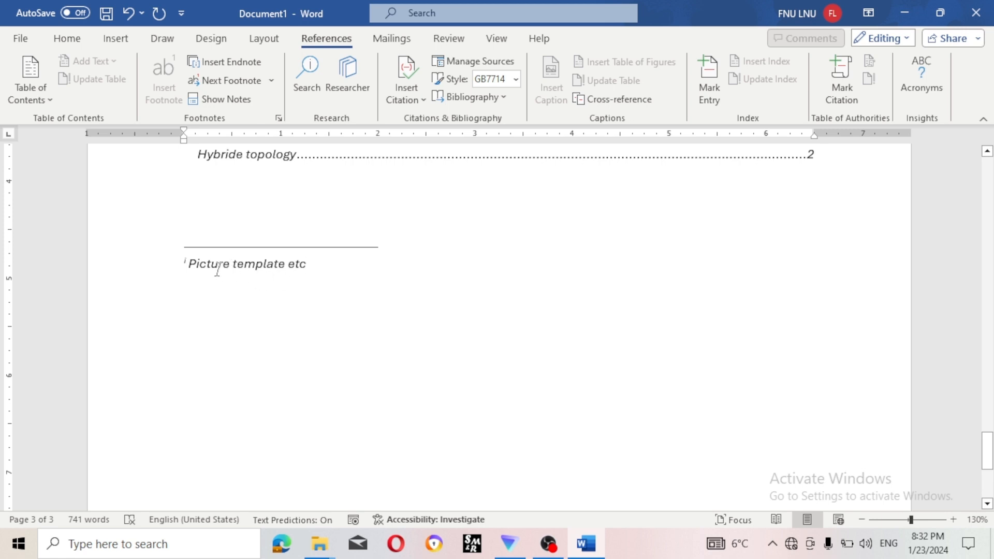
- Check the endnote mark before "Picture template etc" and look back through the pages up to the "Topology" title
{"action": "left_click_drag", "start_coordinate": [190, 260], "coordinate": [169, 260]}
{"action": "left_click", "coordinate": [278, 303]}
{"action": "scroll", "coordinate": [317, 266], "scroll_direction": "up", "scroll_amount": 10}
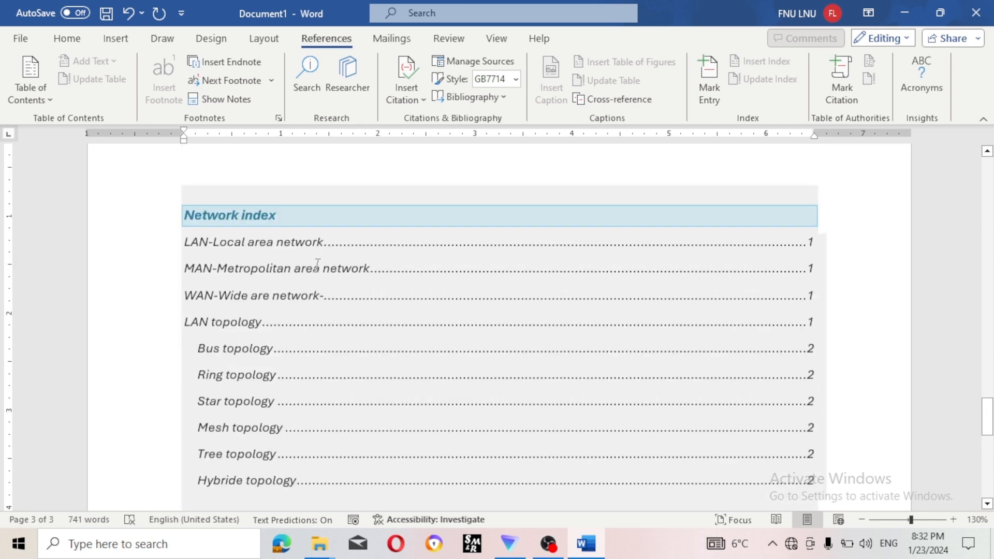
{"action": "scroll", "coordinate": [318, 266], "scroll_direction": "up", "scroll_amount": 10}
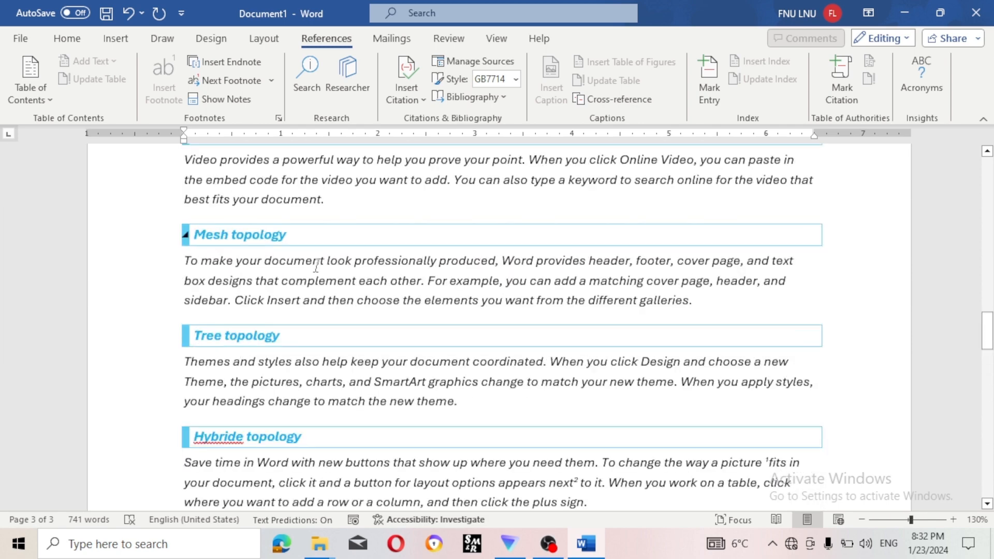
{"action": "scroll", "coordinate": [317, 265], "scroll_direction": "up", "scroll_amount": 10}
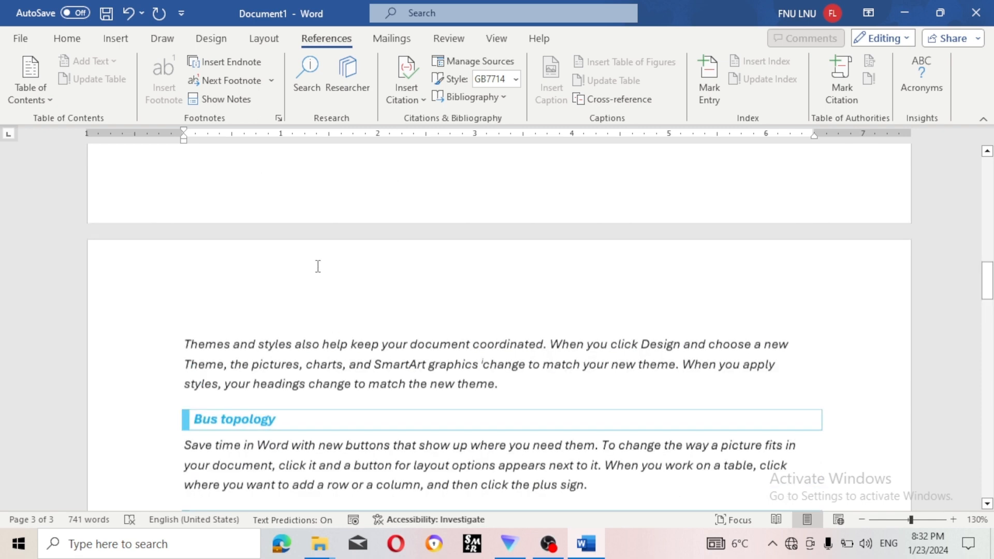
{"action": "scroll", "coordinate": [318, 267], "scroll_direction": "up", "scroll_amount": 3}
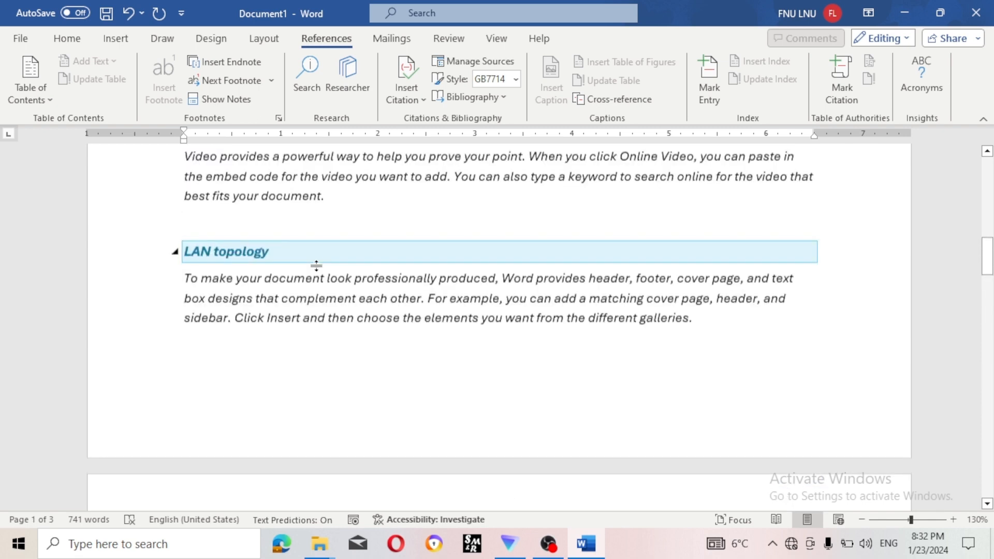
{"action": "scroll", "coordinate": [316, 266], "scroll_direction": "up", "scroll_amount": 7}
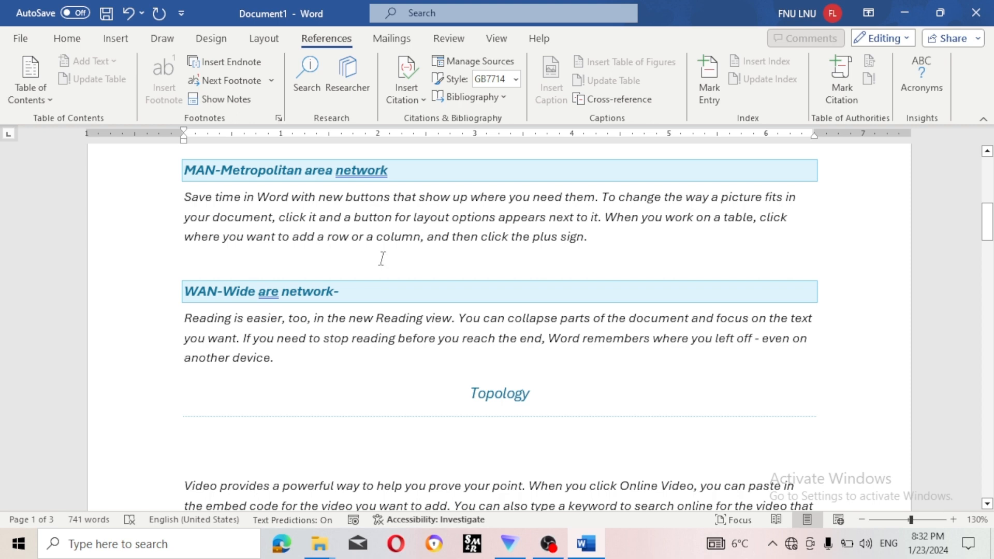
{"action": "scroll", "coordinate": [382, 259], "scroll_direction": "down", "scroll_amount": 5}
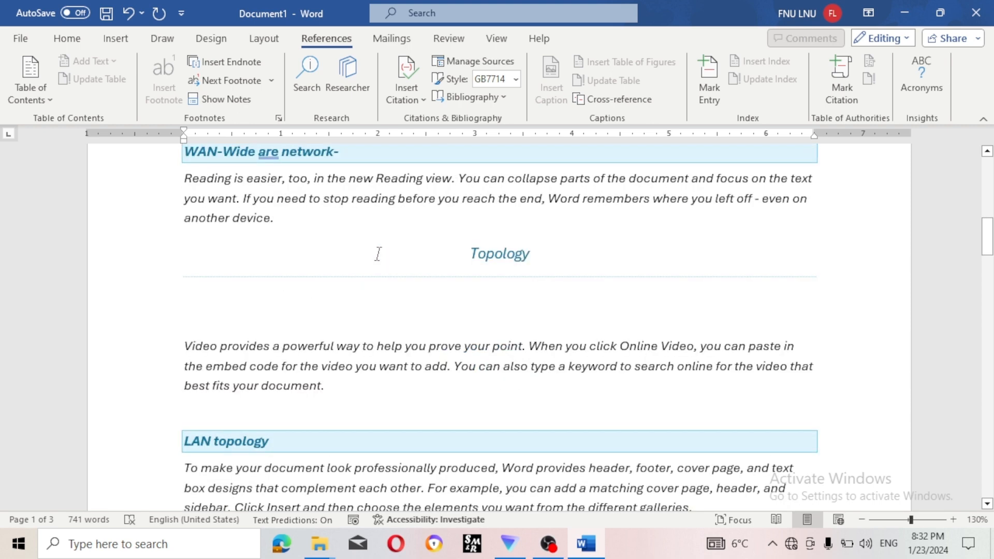
- Show the document's notes and try to go to the previous footnote from the endnote reference after "graphics"
{"action": "left_click", "coordinate": [224, 100]}
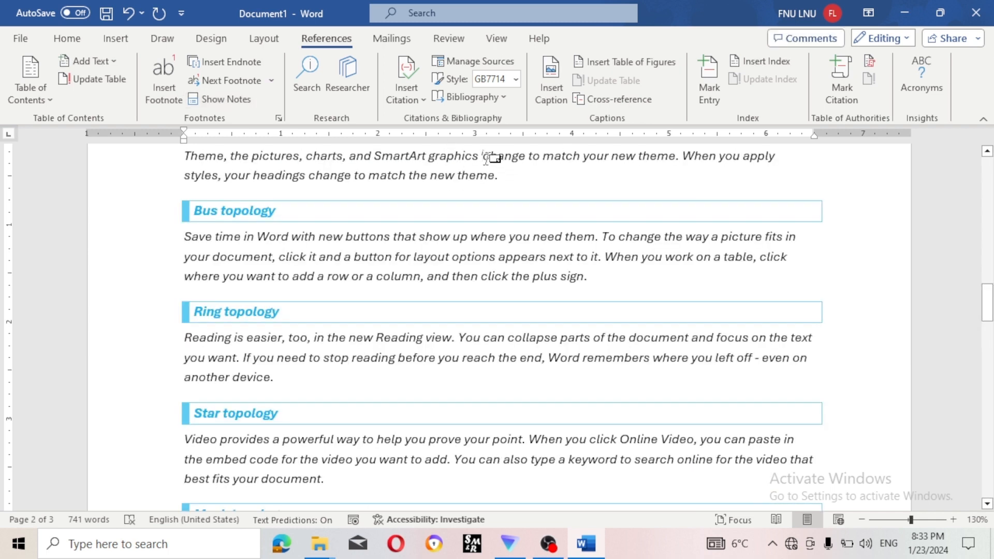
{"action": "mouse_move", "coordinate": [487, 156]}
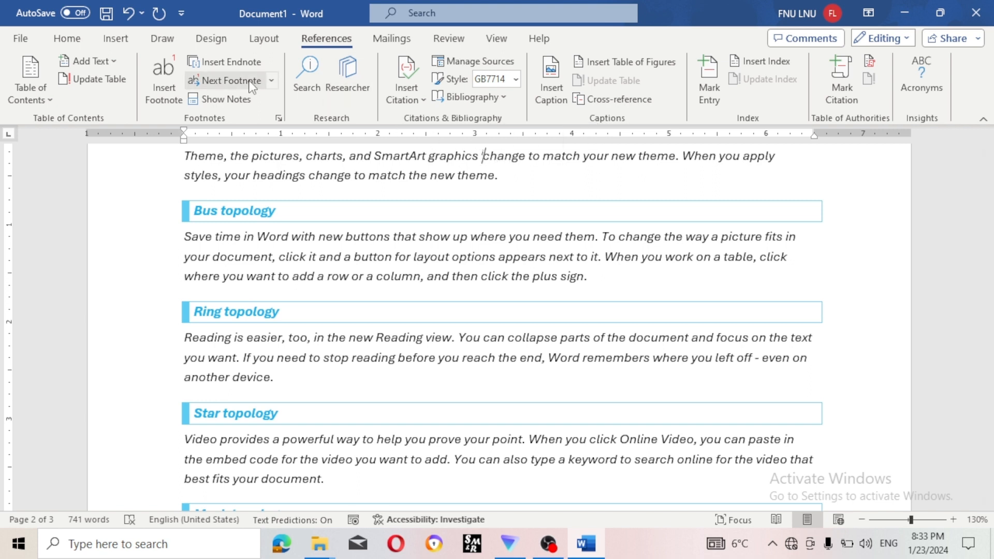
{"action": "left_click", "coordinate": [271, 80]}
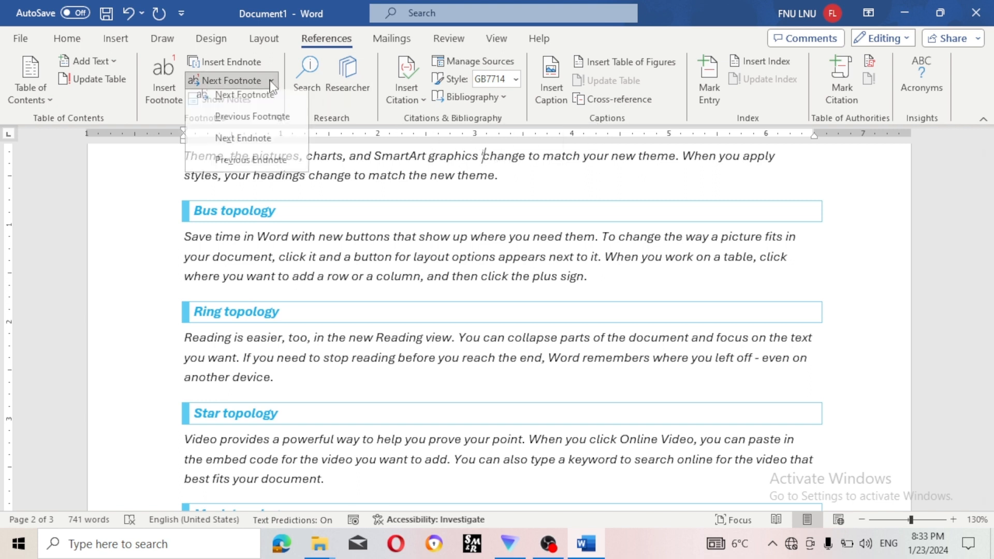
{"action": "left_click", "coordinate": [265, 125]}
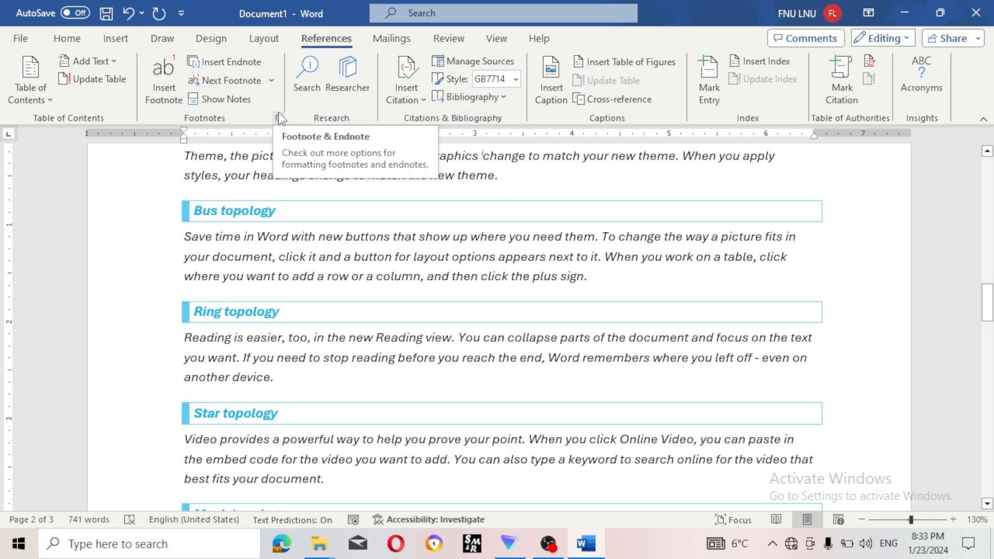
- Go to the next footnote reference twice, reaching the marks at "picture" and "next" in the Hybride topology paragraph
{"action": "left_click", "coordinate": [272, 80]}
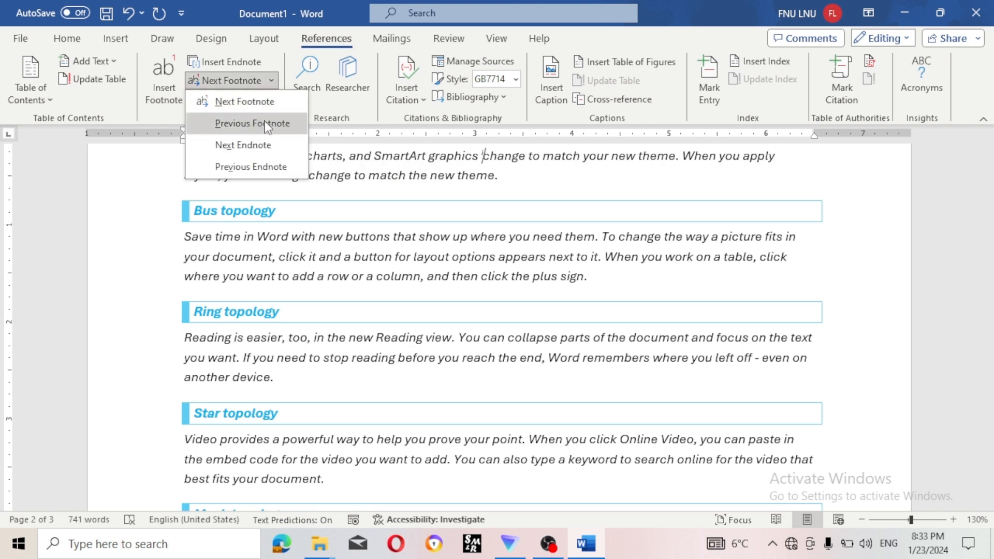
{"action": "left_click", "coordinate": [269, 103]}
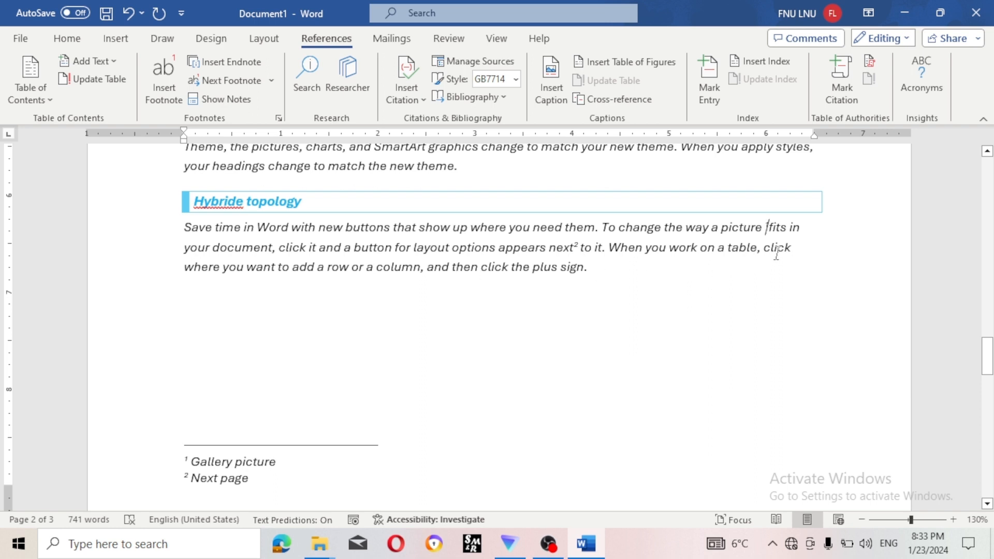
{"action": "mouse_move", "coordinate": [771, 223]}
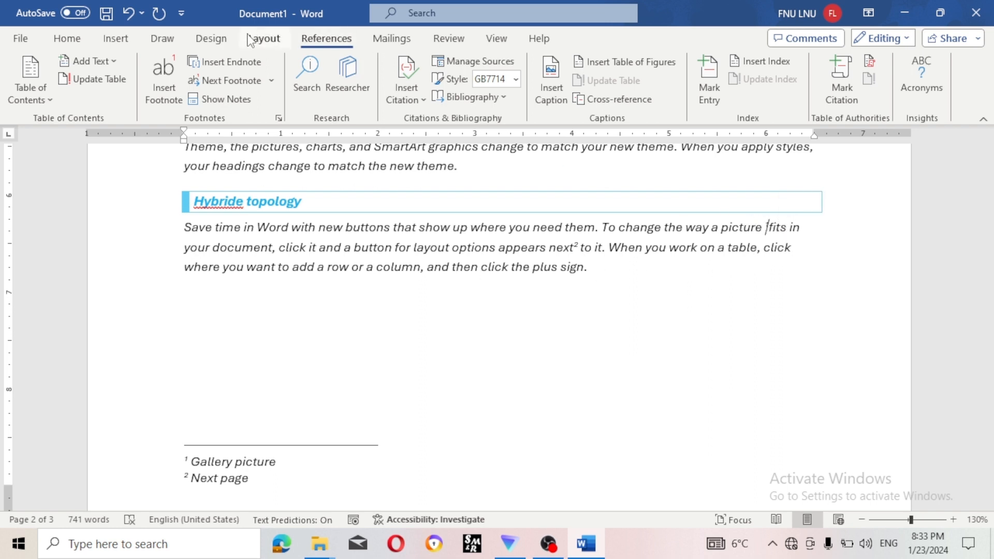
{"action": "left_click", "coordinate": [272, 81]}
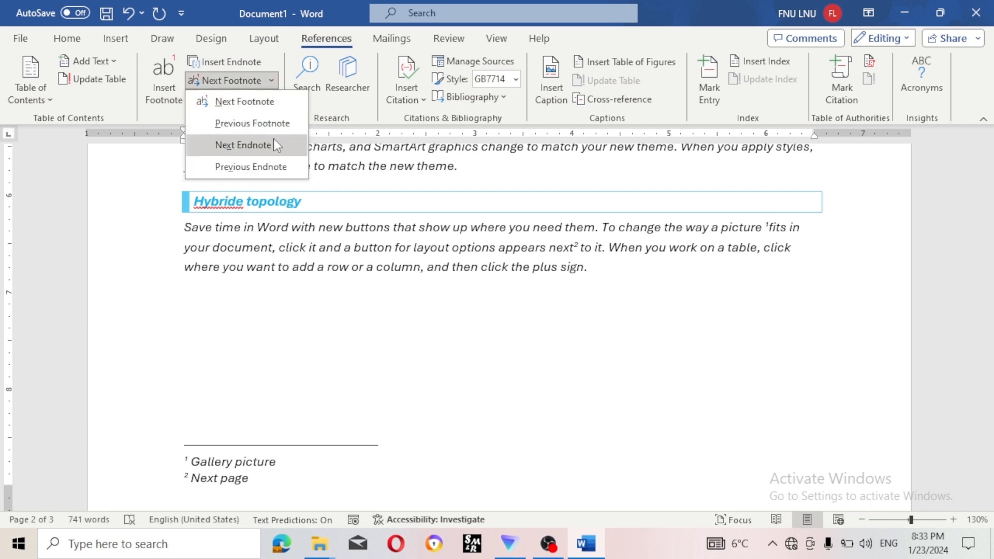
{"action": "left_click", "coordinate": [277, 106]}
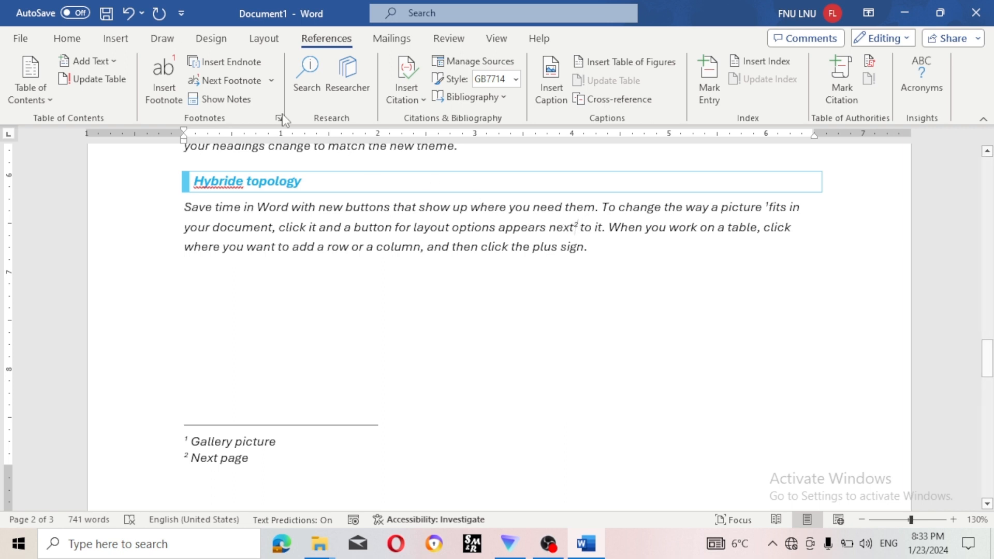
- Try to go to the next endnote, and return to the previous endnote reference after "graphics"
{"action": "left_click", "coordinate": [271, 81]}
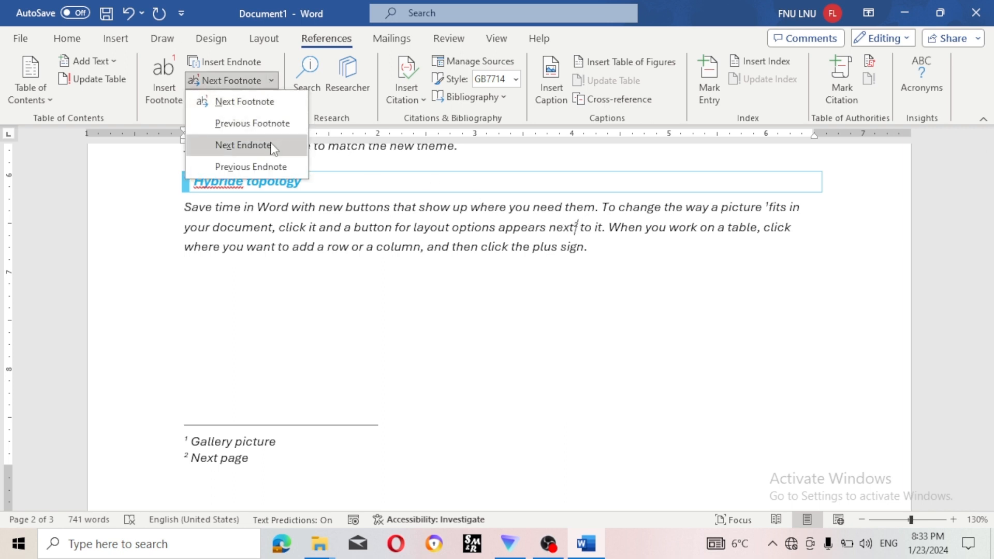
{"action": "left_click", "coordinate": [240, 147]}
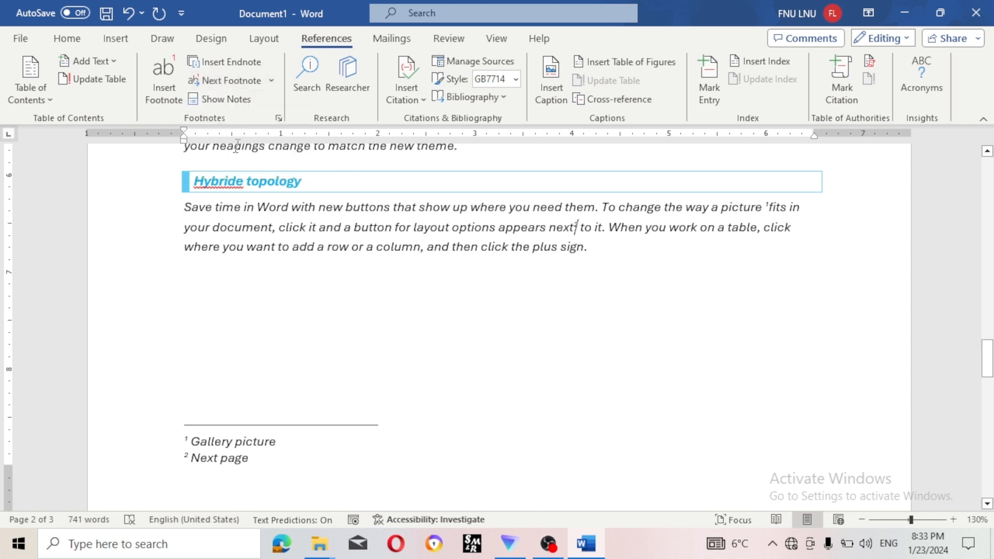
{"action": "left_click", "coordinate": [272, 81]}
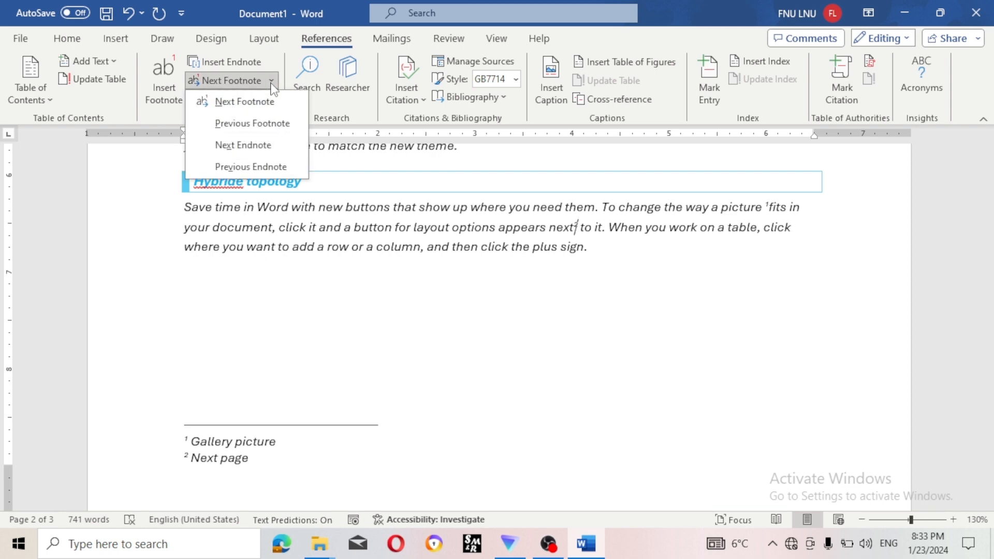
{"action": "left_click", "coordinate": [268, 166]}
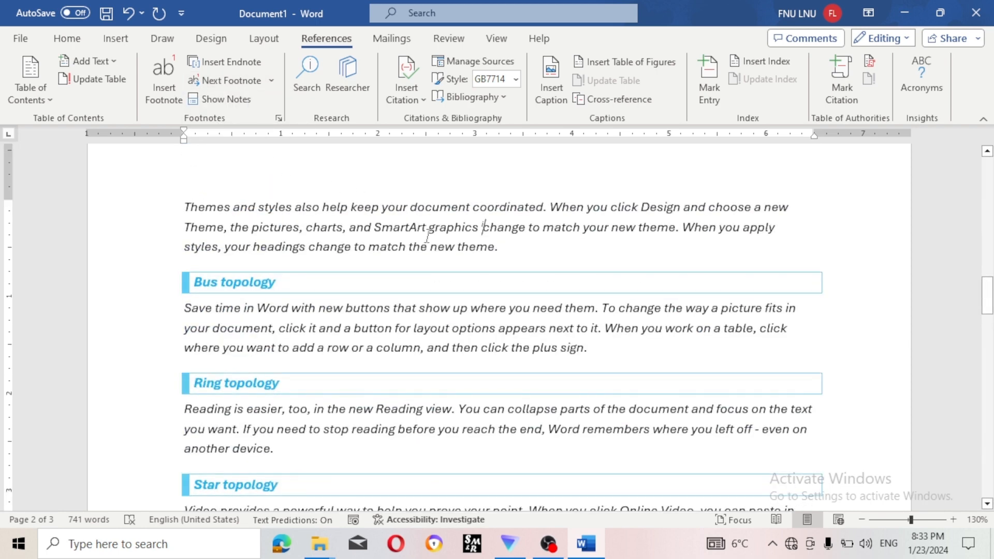
{"action": "mouse_move", "coordinate": [484, 226]}
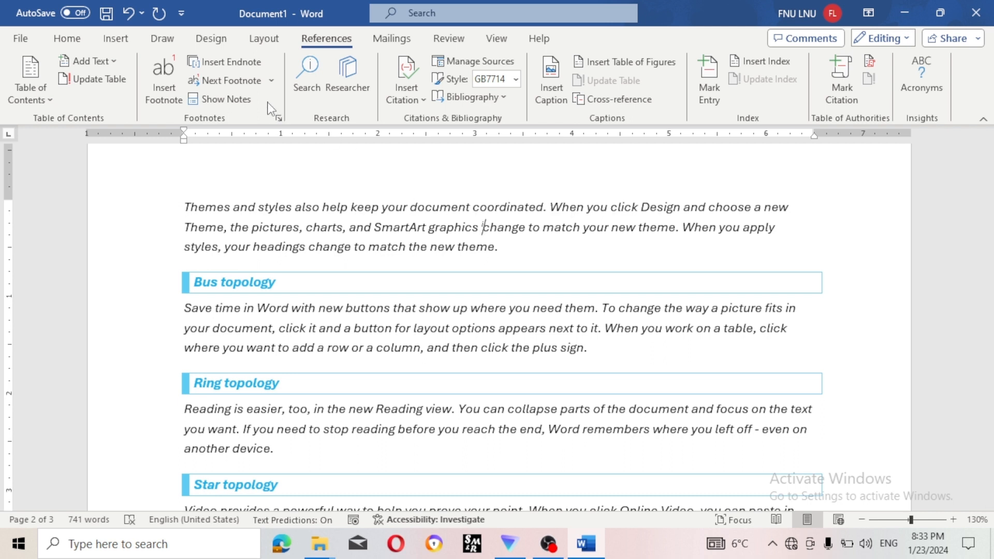
{"action": "left_click", "coordinate": [273, 82]}
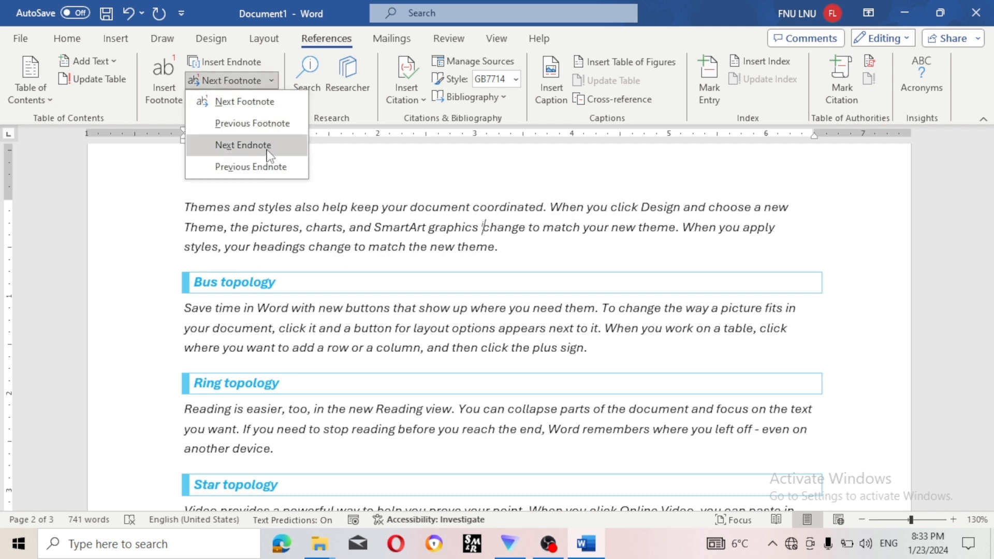
{"action": "left_click", "coordinate": [365, 162]}
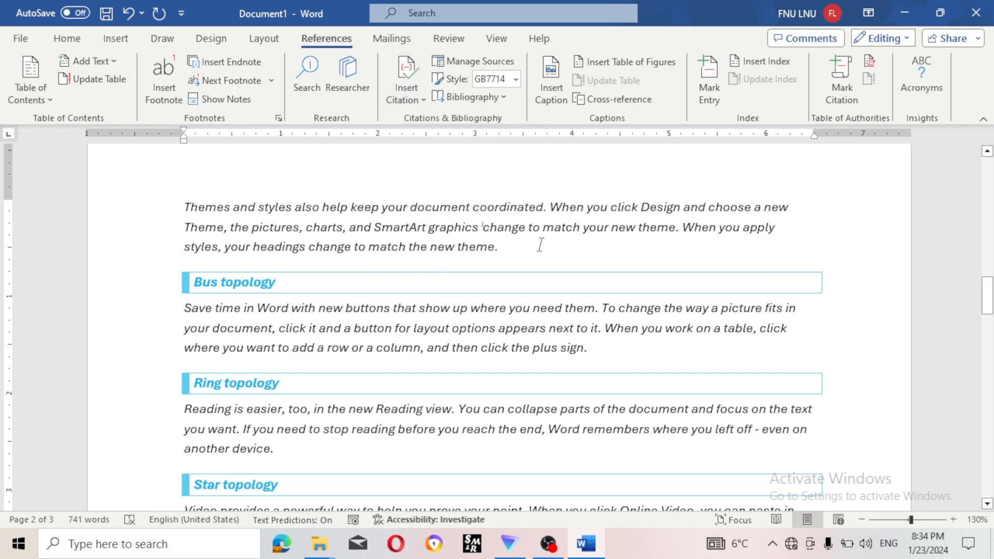
- Start a new citation source of type Book at the end of the paragraph under the "WAN-Wide are network-" heading
{"action": "scroll", "coordinate": [542, 245], "scroll_direction": "up", "scroll_amount": 1}
{"action": "scroll", "coordinate": [542, 245], "scroll_direction": "up", "scroll_amount": 12}
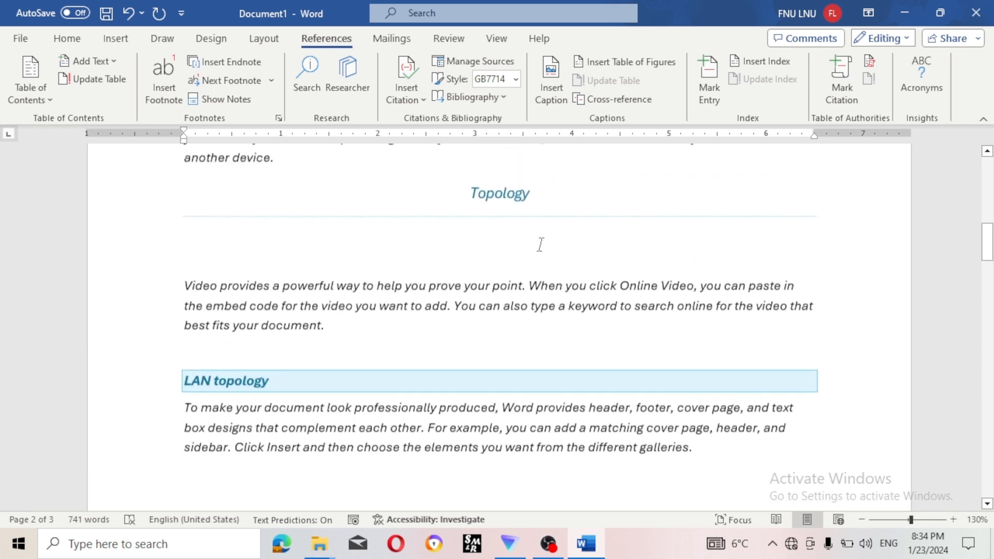
{"action": "scroll", "coordinate": [540, 245], "scroll_direction": "up", "scroll_amount": 12}
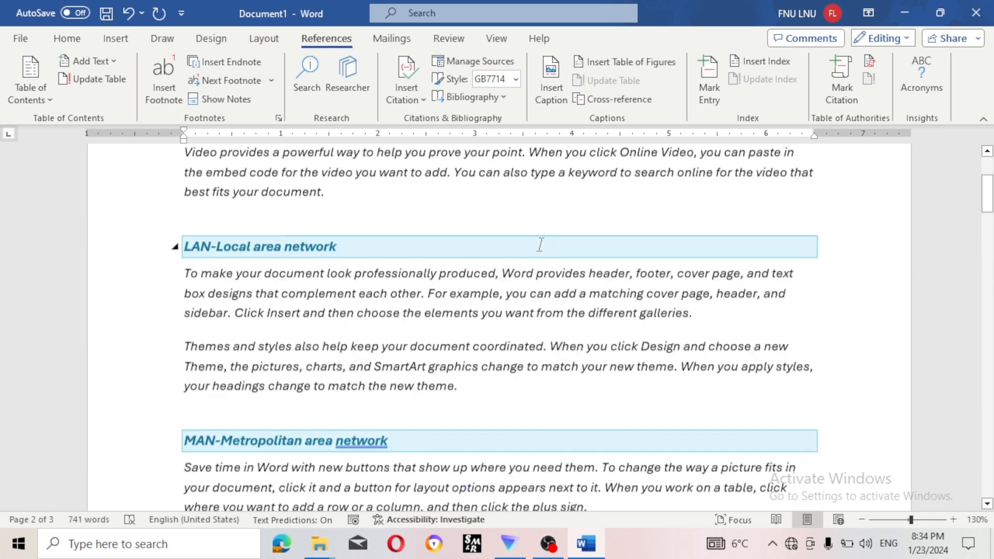
{"action": "scroll", "coordinate": [540, 244], "scroll_direction": "up", "scroll_amount": 5}
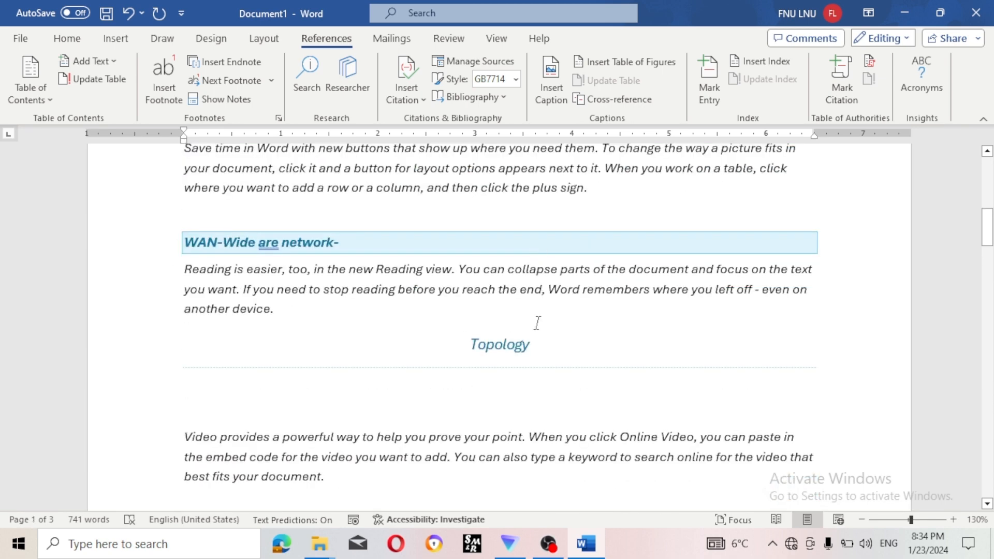
{"action": "left_click", "coordinate": [395, 319]}
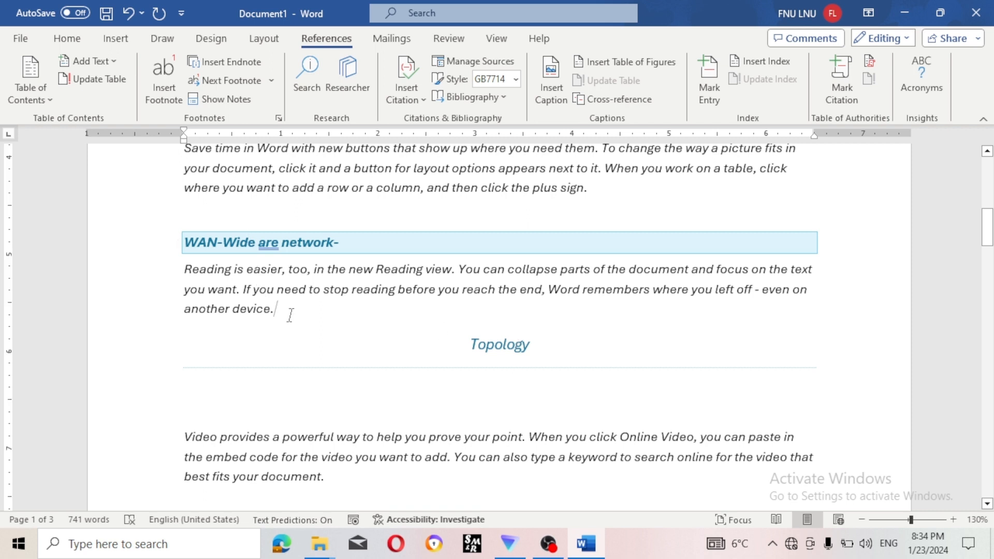
{"action": "left_click", "coordinate": [407, 105]}
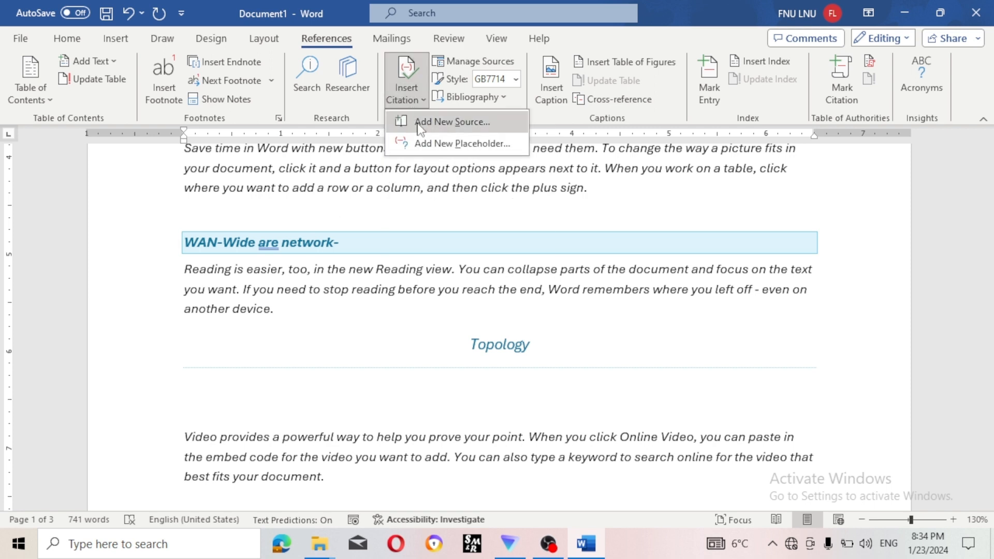
{"action": "left_click", "coordinate": [419, 124]}
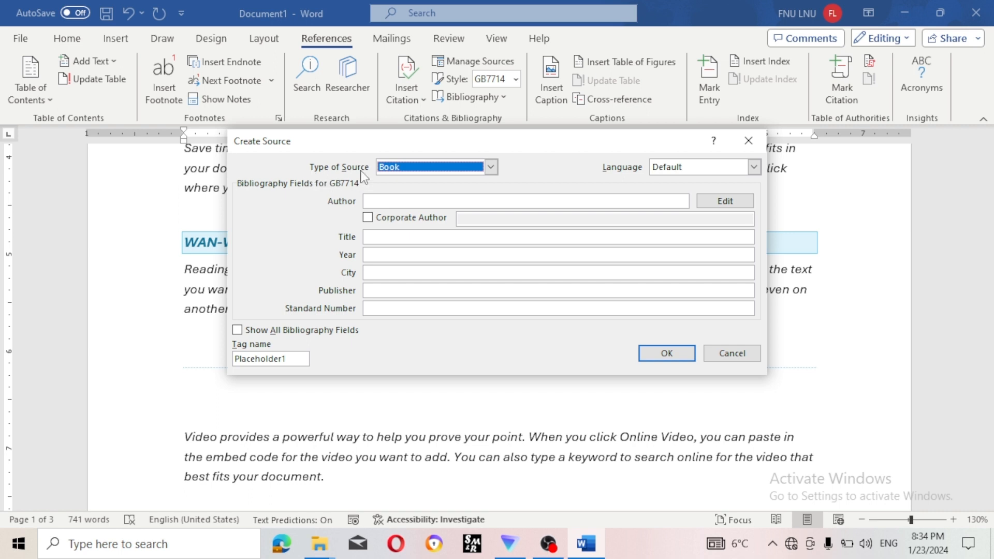
{"action": "left_click", "coordinate": [496, 169]}
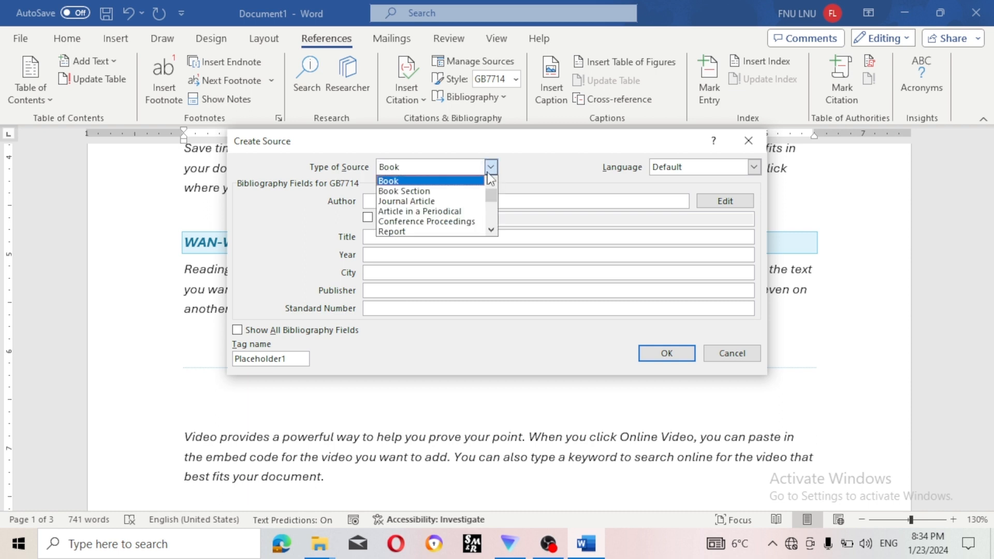
{"action": "left_click", "coordinate": [466, 183]}
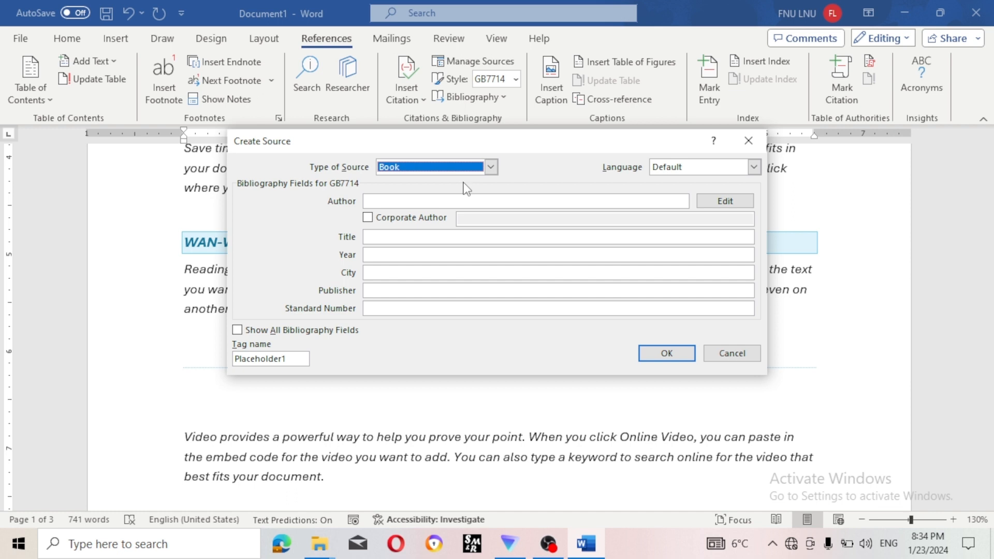
- Enter "APJ ABDUL KALAM" as the source's author and "THE INDIAN COMPUTER HISTRY" as its title
{"action": "left_click", "coordinate": [436, 202]}
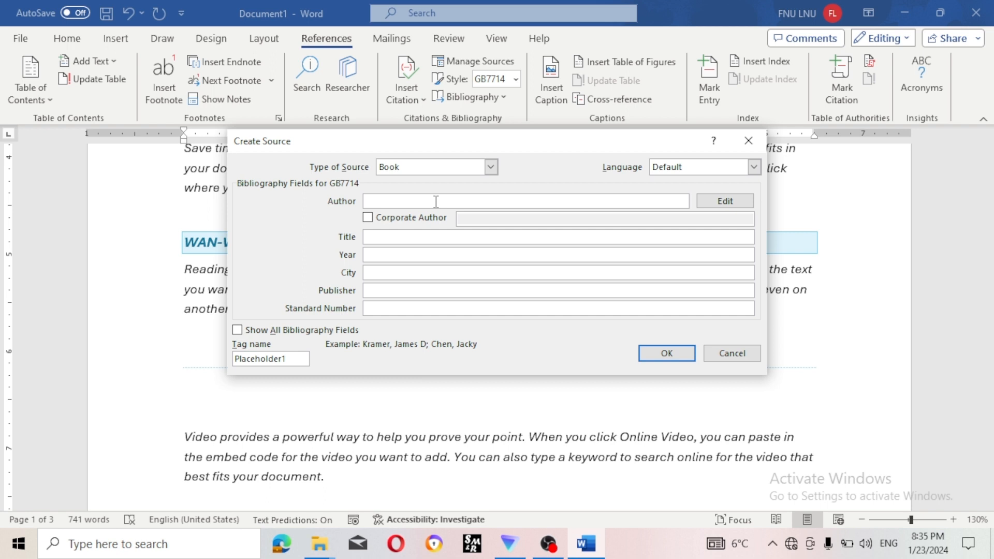
{"action": "type", "text": "APJ ABDUL"}
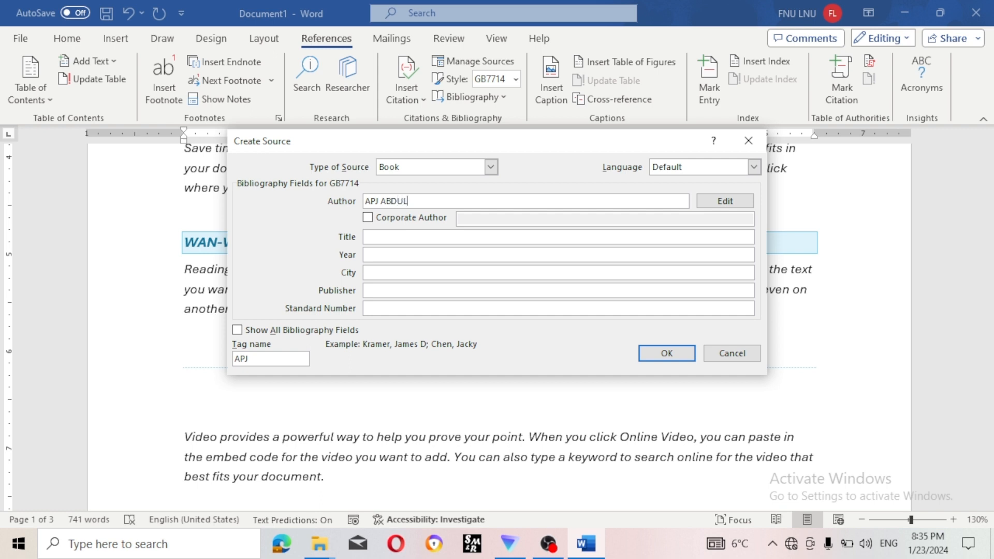
{"action": "type", "text": " KALALM"}
{"action": "left_click", "coordinate": [393, 237]}
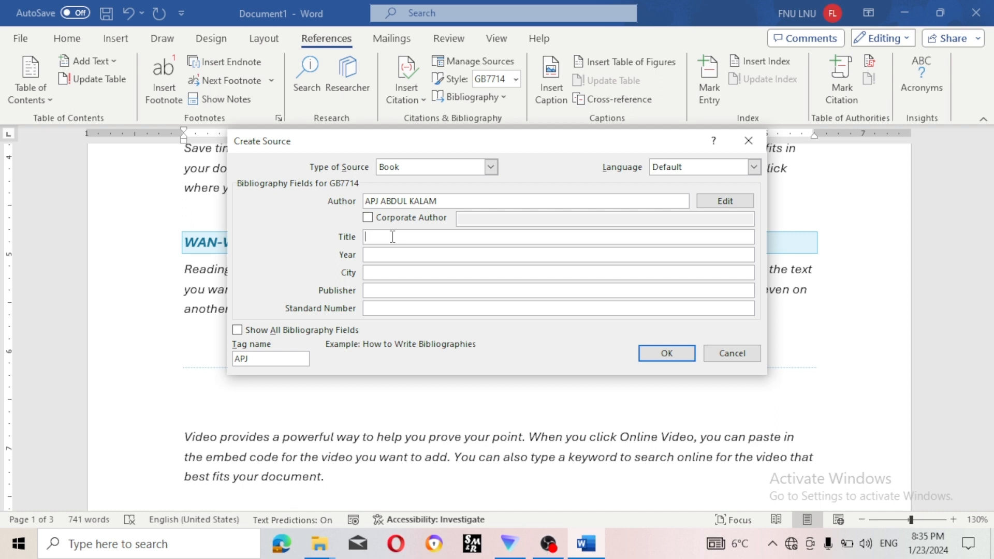
{"action": "type", "text": "THE "}
{"action": "type", "text": "I"}
{"action": "type", "text": "NDIA "}
{"action": "type", "text": "N COMP"}
{"action": "type", "text": "UTER "}
{"action": "type", "text": "I"}
{"action": "type", "text": "HIST"}
{"action": "type", "text": "RY"}
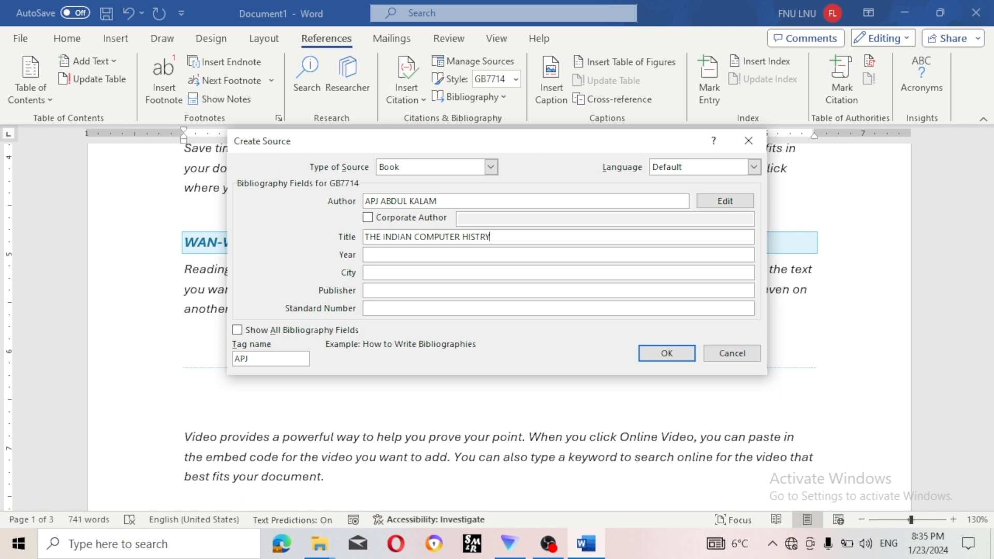
- Complete the book source with year 2013, city "DILHI", publisher "THE HINDU PUBLICATION" and standard number 12345
{"action": "left_click", "coordinate": [417, 256]}
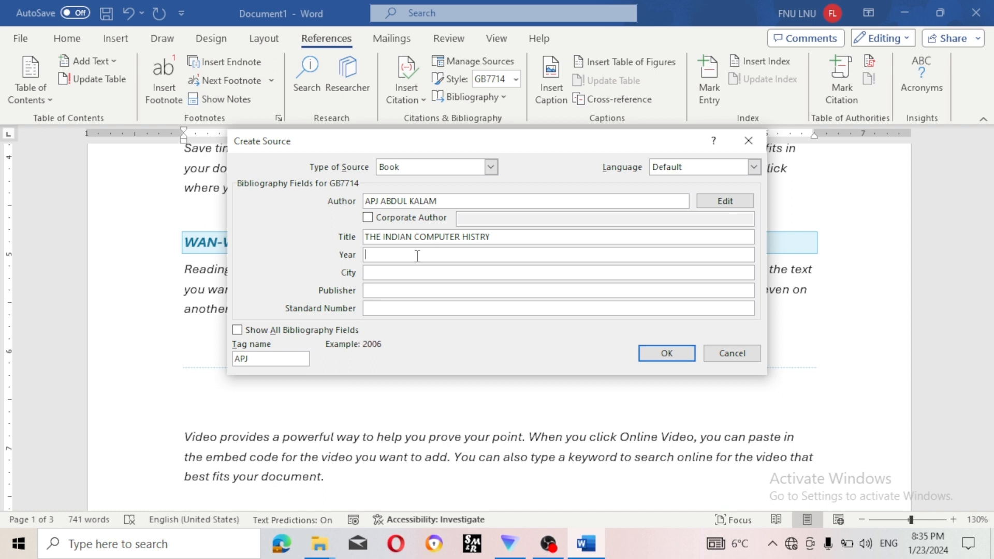
{"action": "type", "text": "2013"}
{"action": "left_click", "coordinate": [374, 274]}
{"action": "type", "text": "DILHI"}
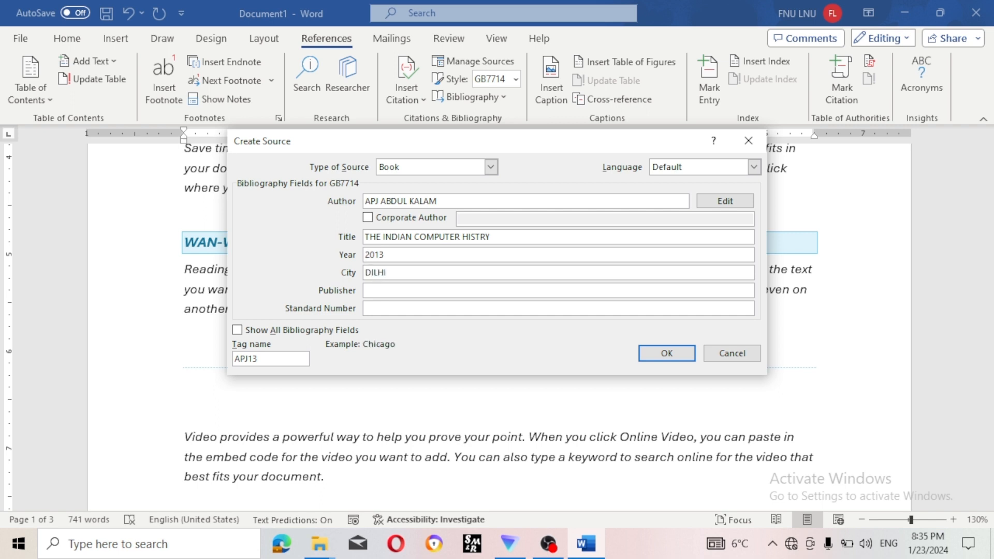
{"action": "left_click", "coordinate": [384, 289]}
{"action": "type", "text": "THE "}
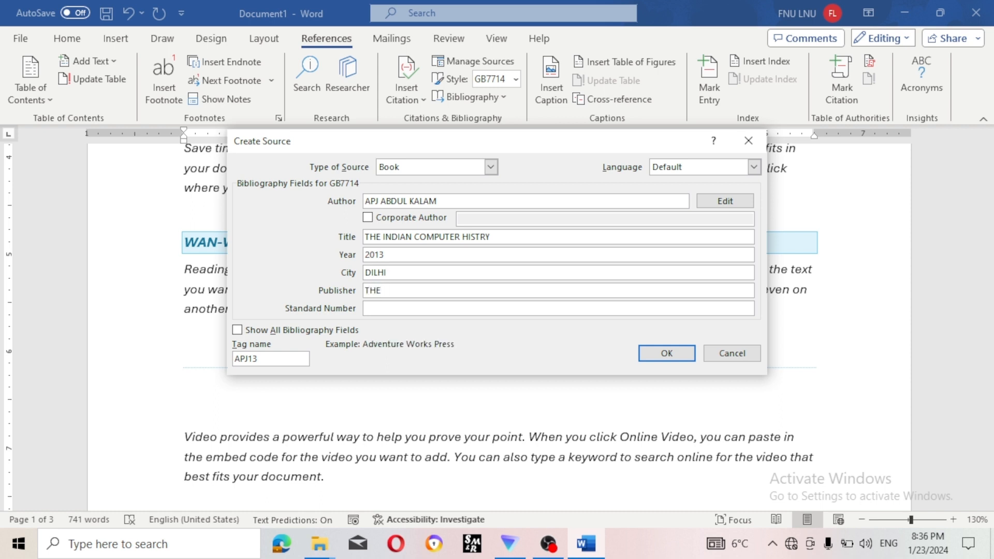
{"action": "type", "text": "HINDU PUBLICATION"}
{"action": "left_click", "coordinate": [397, 308]}
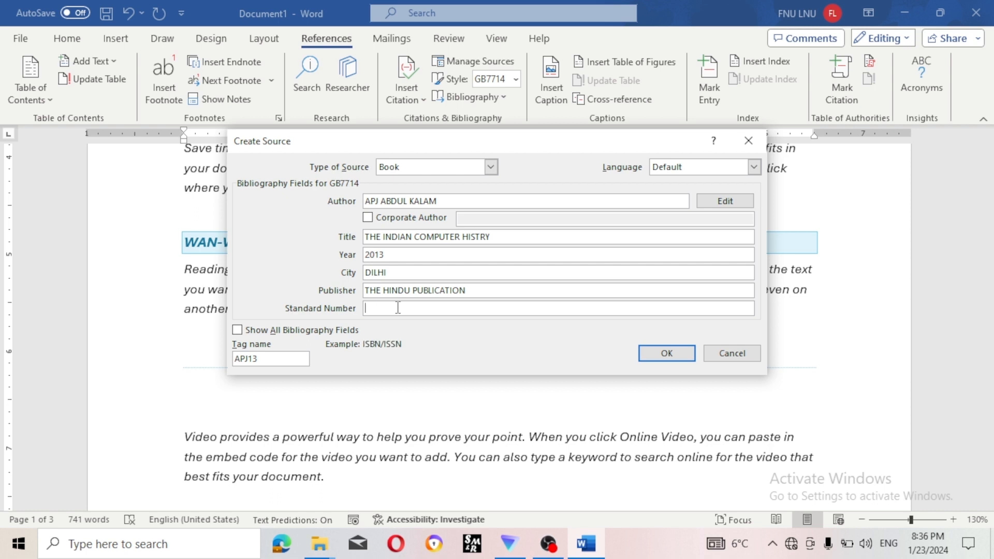
{"action": "type", "text": "12345"}
- Add "20" to the source's tag name and insert its citation after "another device."
{"action": "left_click", "coordinate": [279, 363]}
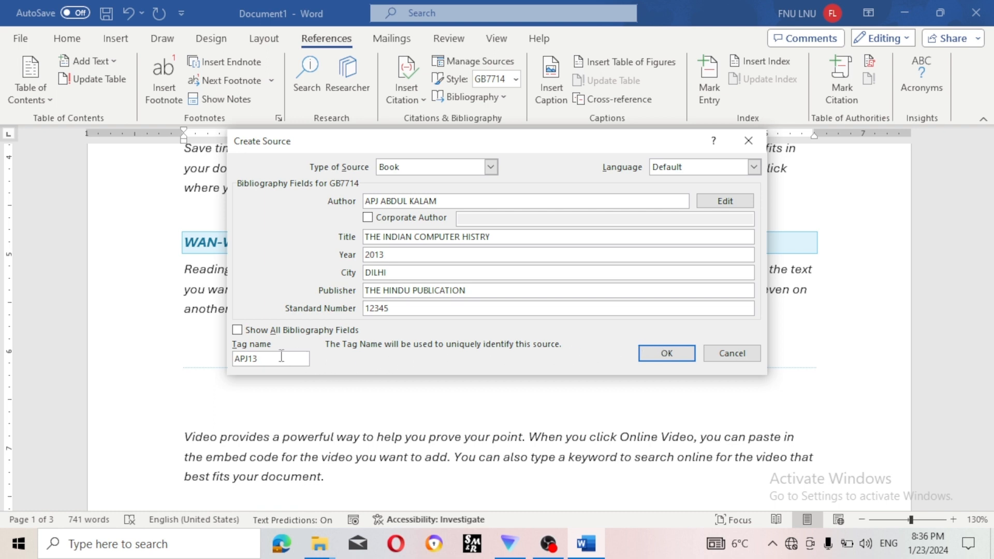
{"action": "left_click", "coordinate": [248, 359]}
{"action": "type", "text": "20"}
{"action": "left_click", "coordinate": [668, 354]}
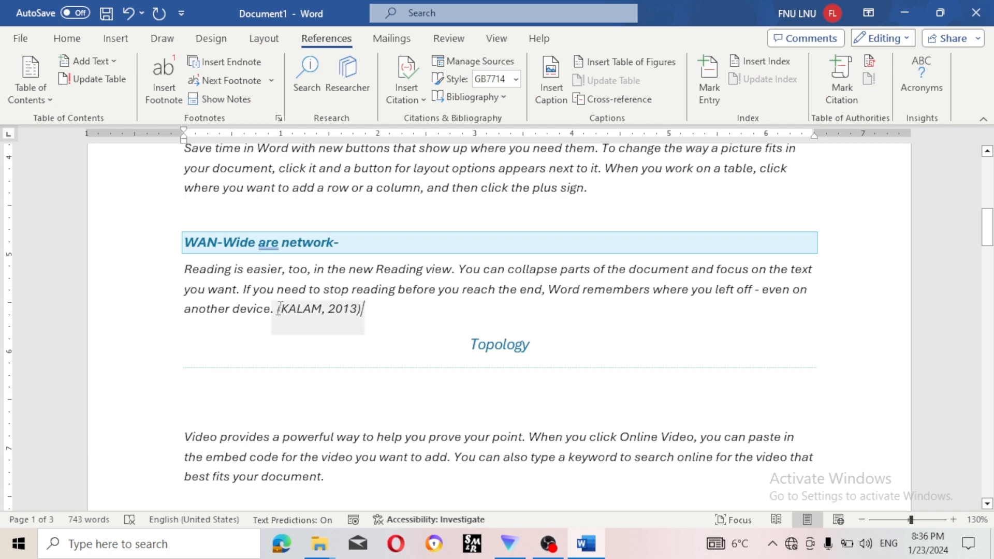
- Examine the inserted citation and the master and current lists of managed sources
{"action": "left_click", "coordinate": [368, 308]}
{"action": "left_click", "coordinate": [326, 311]}
{"action": "right_click", "coordinate": [329, 317]}
{"action": "left_click", "coordinate": [391, 316]}
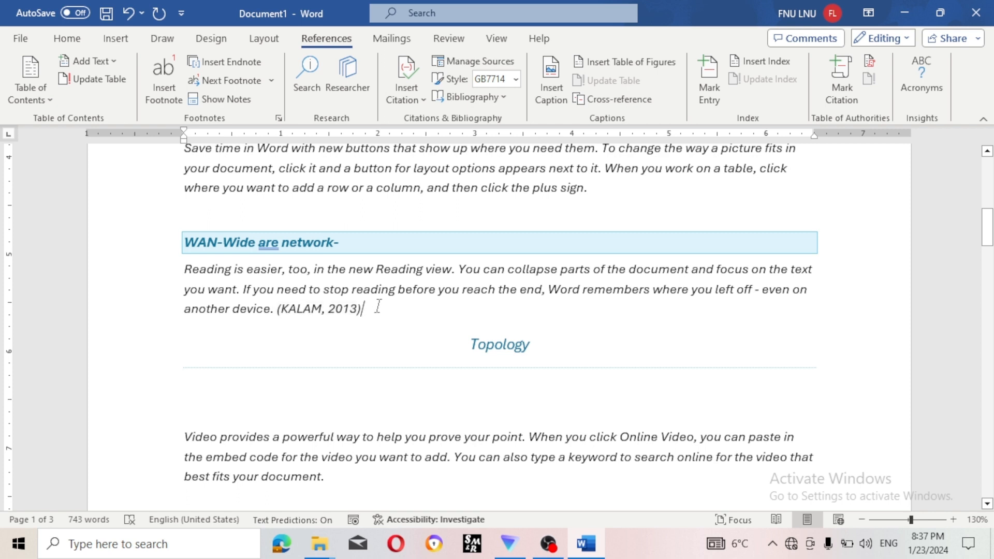
{"action": "left_click", "coordinate": [481, 63]}
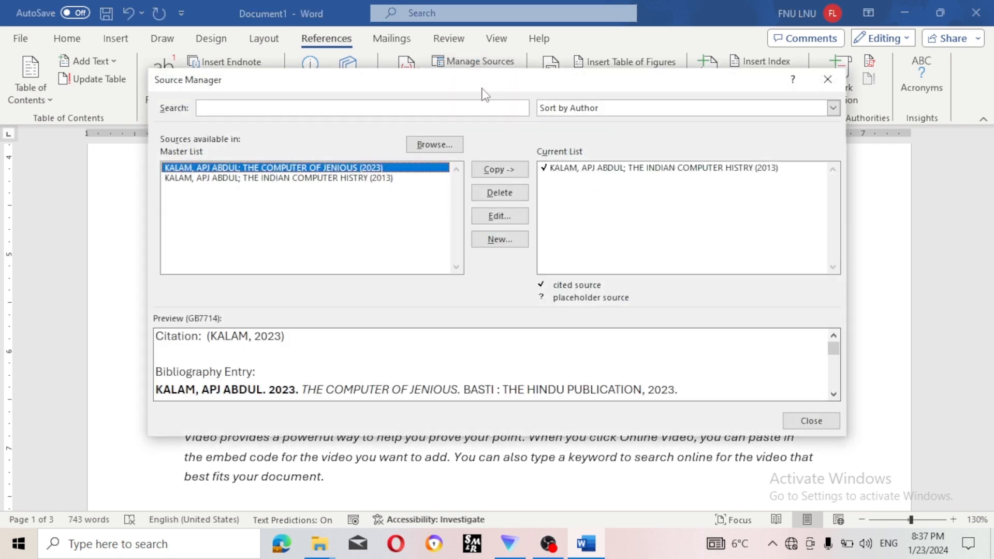
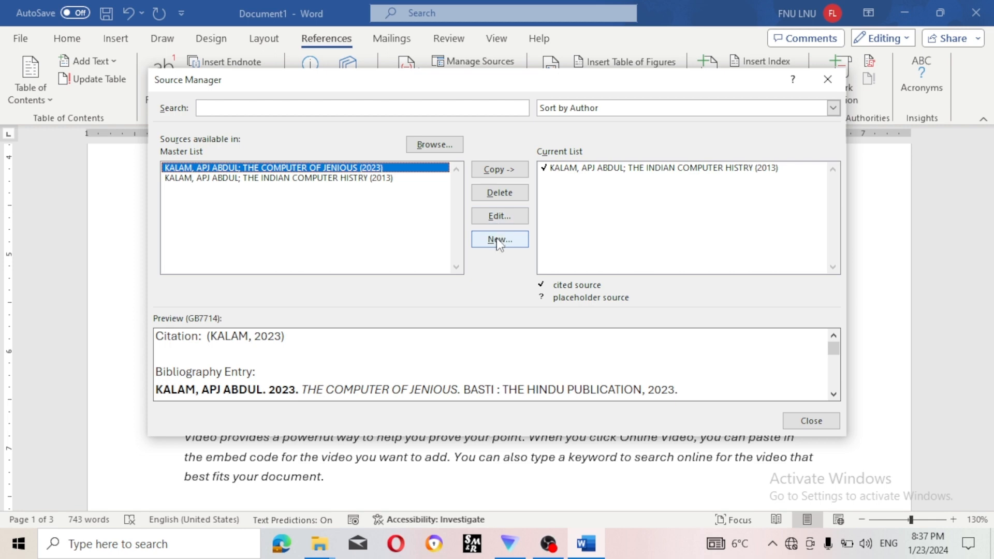
{"action": "left_click", "coordinate": [828, 80]}
- With the cursor ending the first Topology paragraph, create a managed Book source with author "BHIM RAV AMBETKAR" and title "COMPUTER OF LIFE"
{"action": "scroll", "coordinate": [560, 353], "scroll_direction": "down", "scroll_amount": 2}
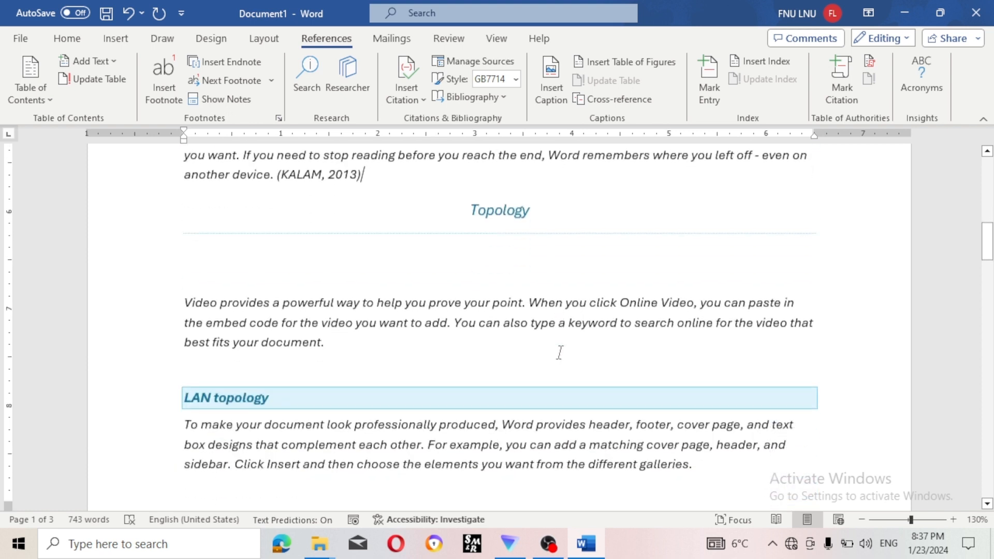
{"action": "left_click", "coordinate": [350, 340]}
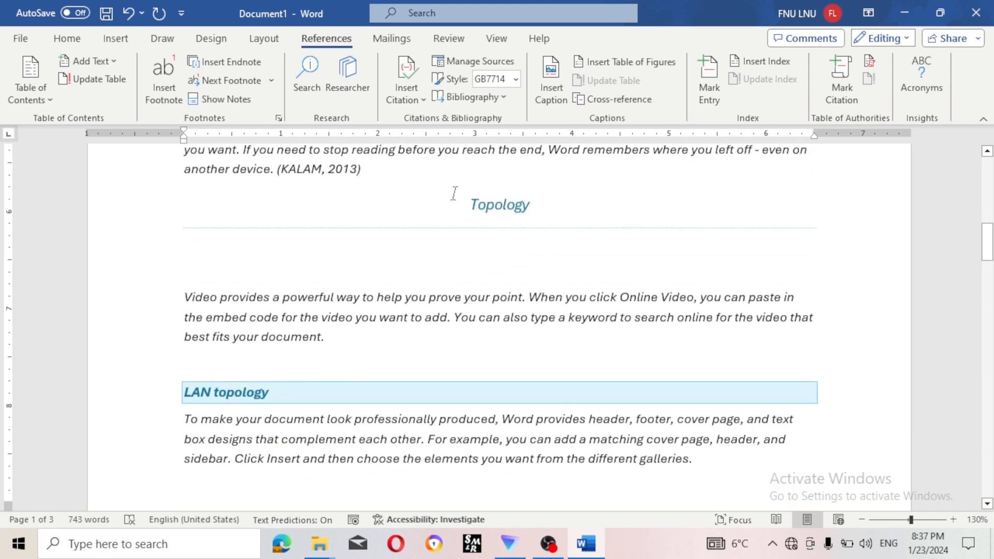
{"action": "left_click", "coordinate": [481, 62]}
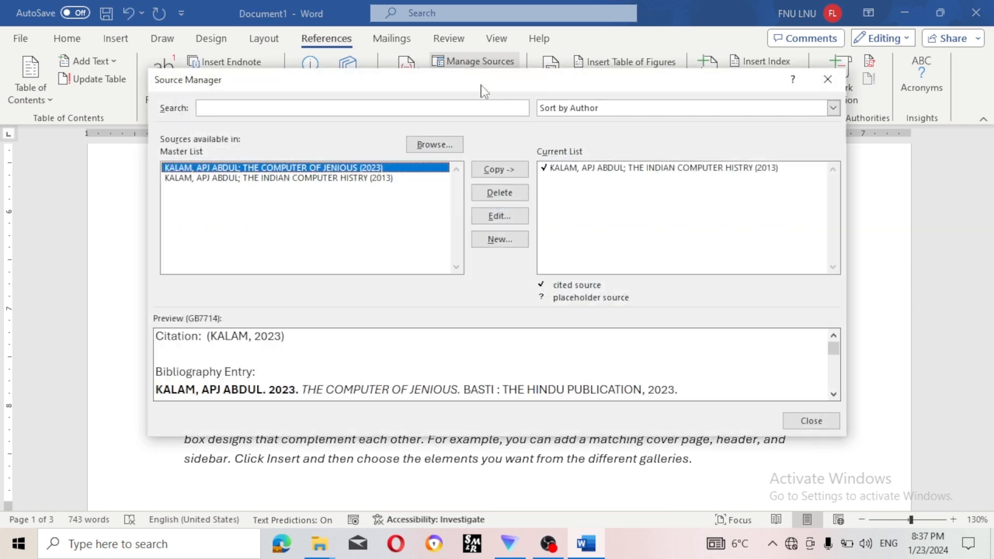
{"action": "left_click", "coordinate": [492, 239]}
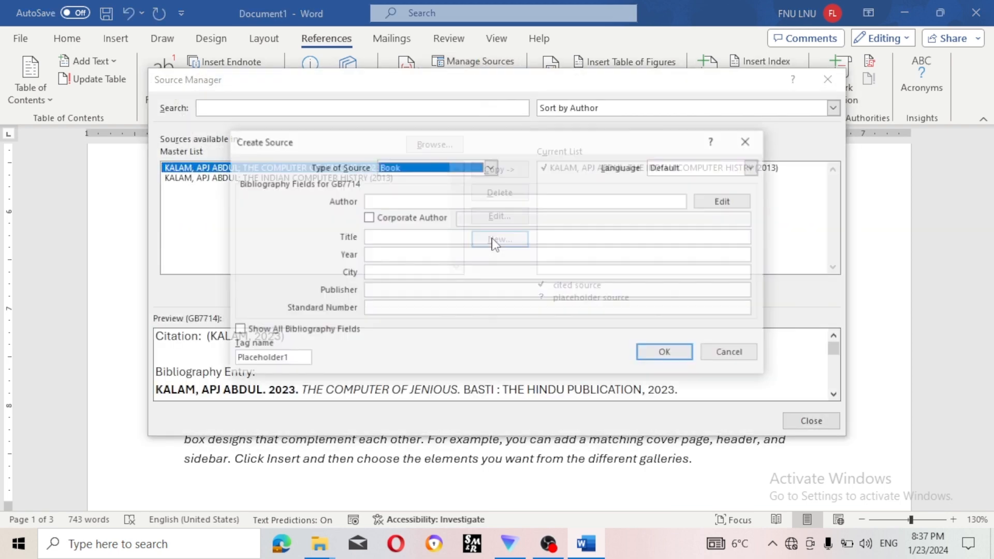
{"action": "left_click", "coordinate": [413, 202]}
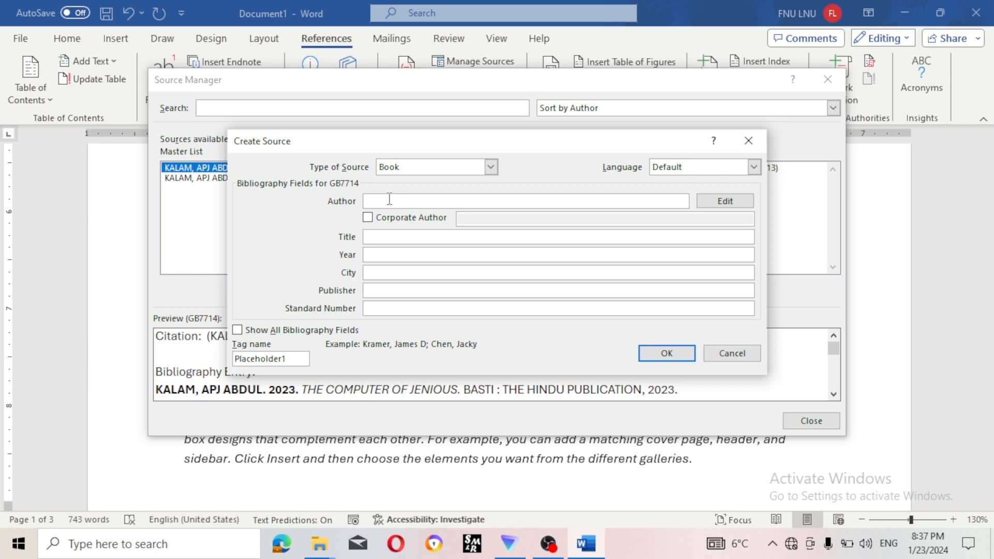
{"action": "type", "text": "BHIM RAV A"}
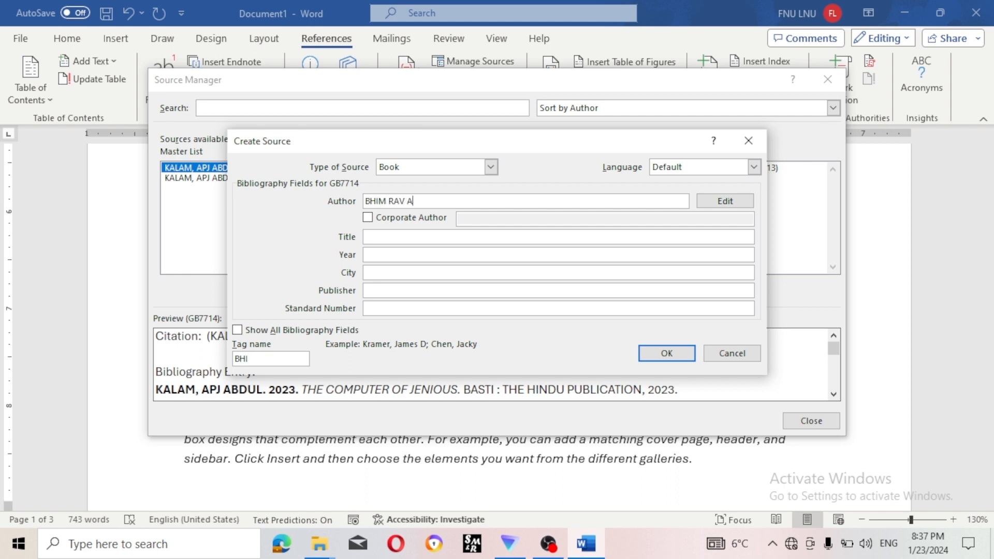
{"action": "type", "text": "MBETKAR"}
{"action": "left_click", "coordinate": [405, 236]}
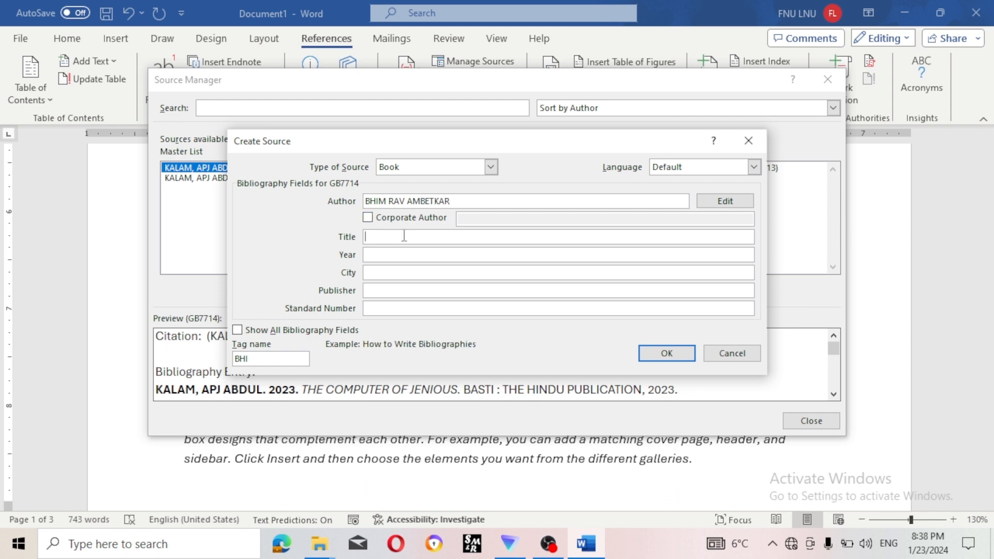
{"action": "type", "text": "COMPUTER OF LIFE"}
- Set the new source's year to 2012 and its city to "GORAKHPUR"
{"action": "left_click", "coordinate": [399, 254]}
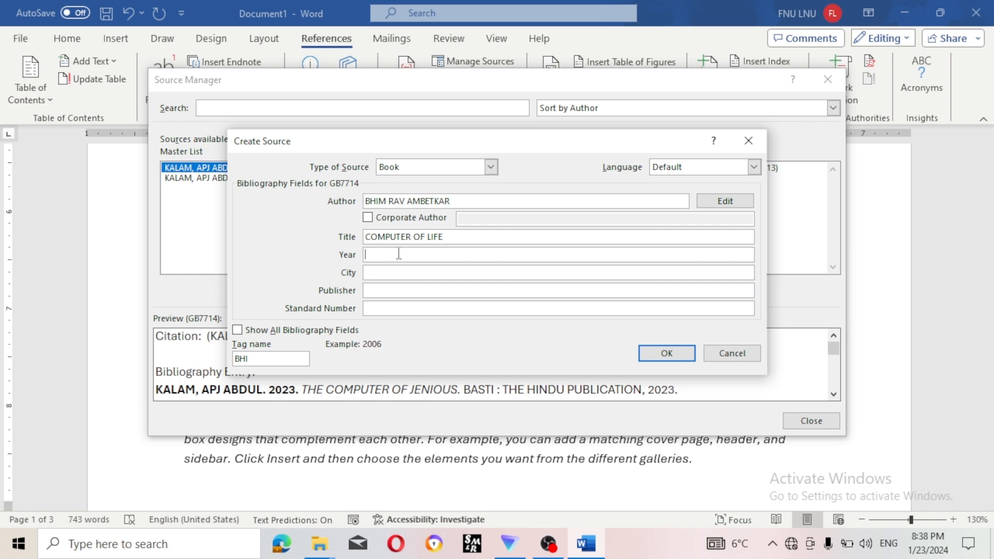
{"action": "type", "text": "2012"}
{"action": "left_click", "coordinate": [413, 273]}
{"action": "type", "text": "GORKHP"}
{"action": "key", "text": "BackSpace"}
{"action": "key", "text": "BackSpace"}
{"action": "type", "text": "A"}
{"action": "key", "text": "BackSpace"}
{"action": "key", "text": "BackSpace"}
{"action": "type", "text": "AKHPUR"}
- Enter "RAKESH PUBLICATION" as the source's publisher and 123456 as its standard number
{"action": "left_click", "coordinate": [414, 288]}
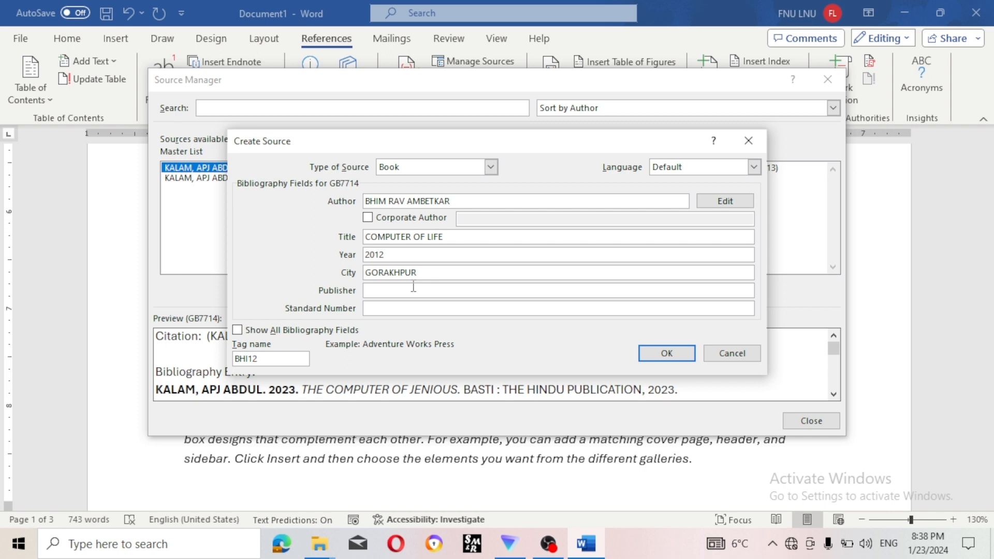
{"action": "type", "text": "RAKESH PUBLICATION"}
{"action": "left_click", "coordinate": [405, 308]}
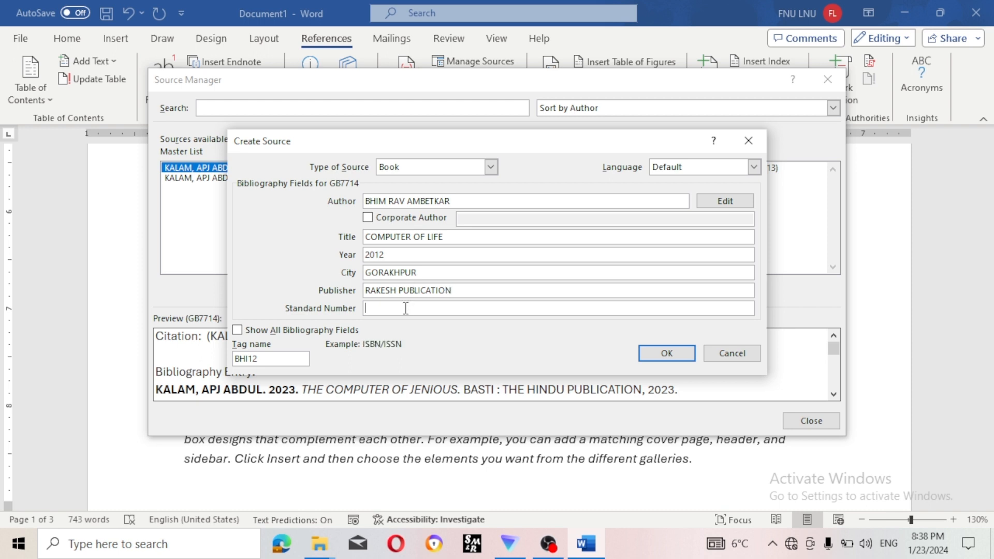
{"action": "type", "text": "123456"}
- Change the ending of the source's tag name to "012" and save the source
{"action": "left_click", "coordinate": [277, 358]}
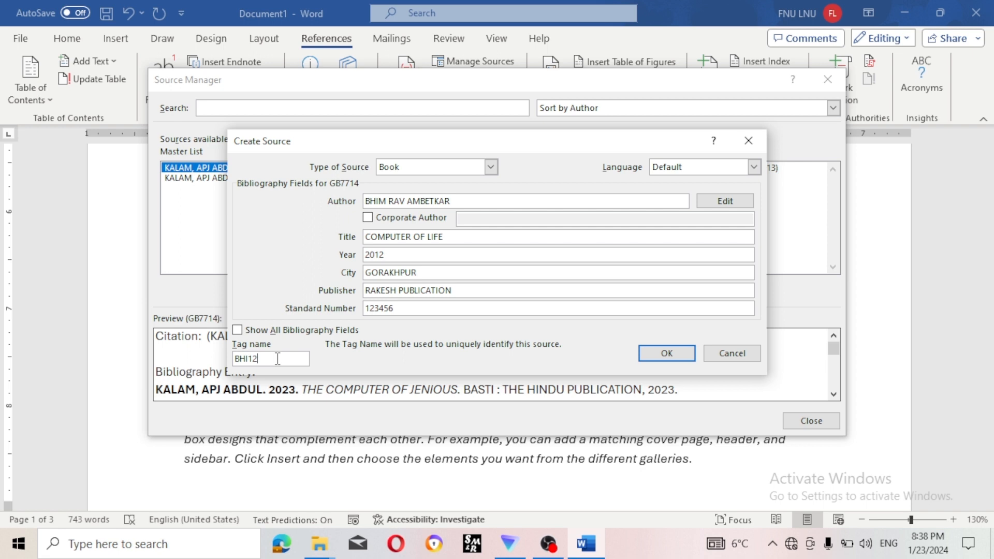
{"action": "key", "text": "BackSpace"}
{"action": "key", "text": "BackSpace"}
{"action": "type", "text": "012"}
{"action": "left_click", "coordinate": [667, 357]}
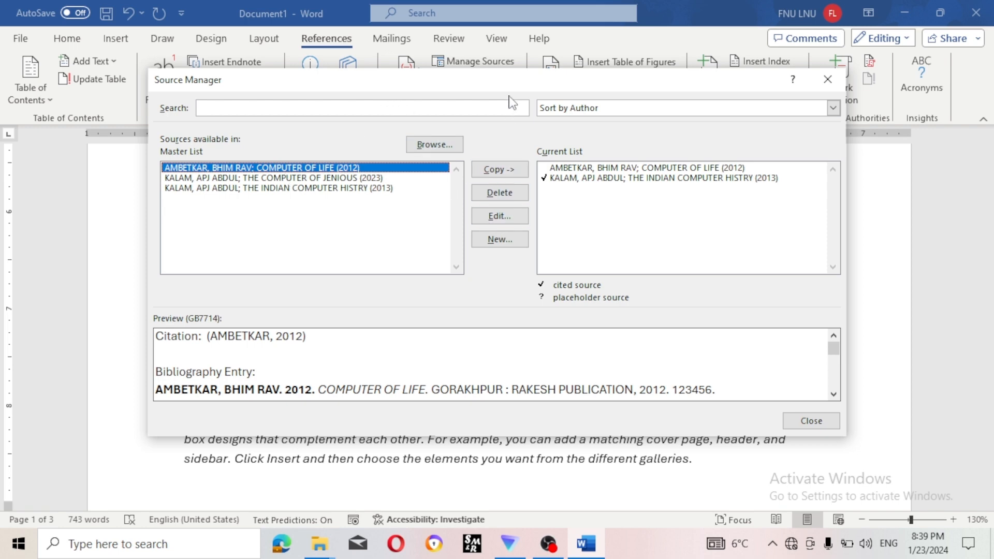
- Check the new source in the current list and insert the "COMPUTER OF LIFE" (2012) citation at the end of the first Topology paragraph
{"action": "left_click_drag", "start_coordinate": [515, 87], "coordinate": [477, 356]}
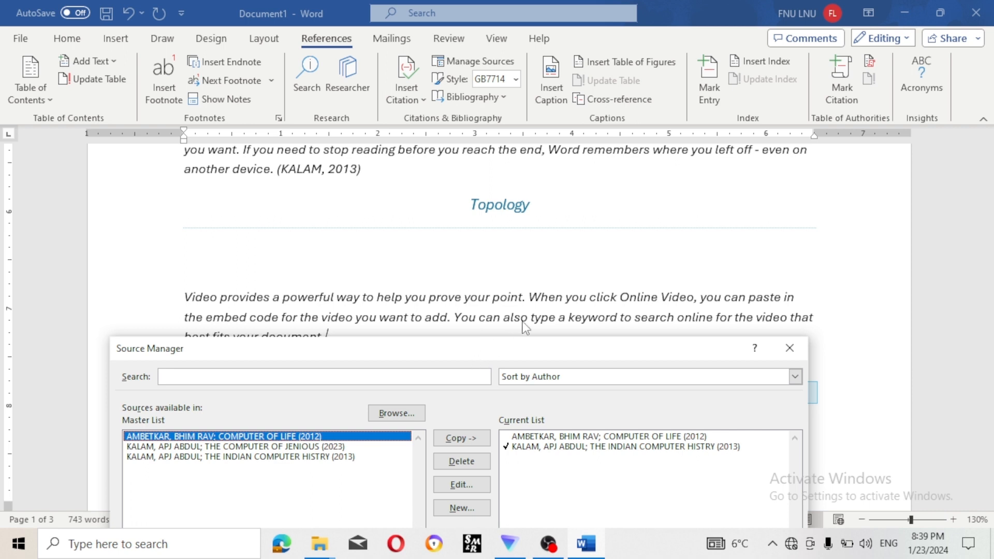
{"action": "left_click_drag", "start_coordinate": [443, 354], "coordinate": [443, 124]}
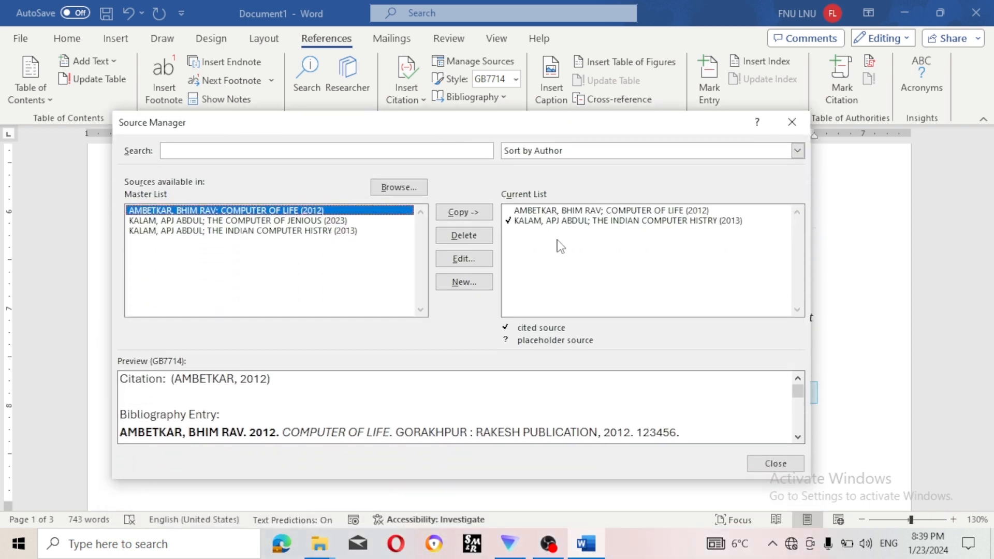
{"action": "left_click", "coordinate": [557, 210]}
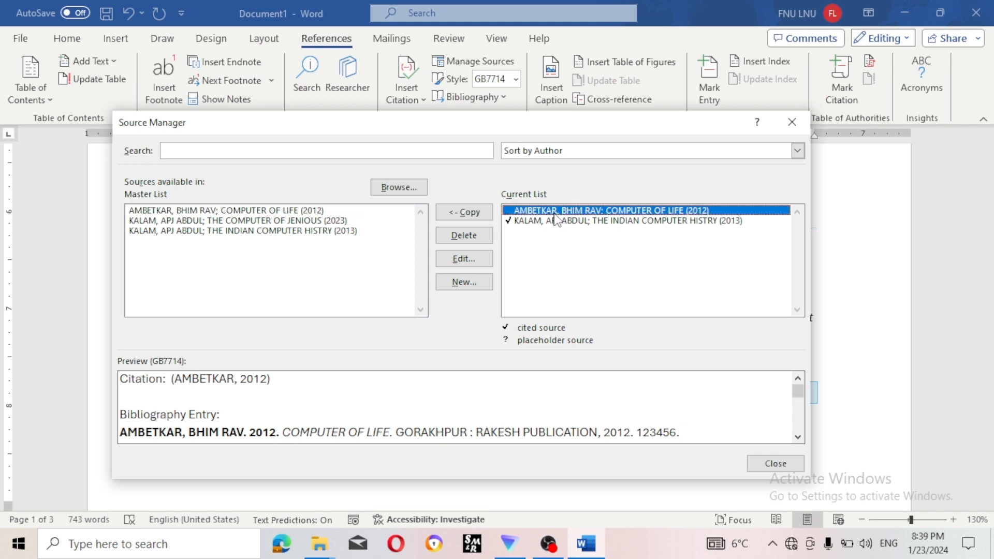
{"action": "left_click", "coordinate": [793, 124]}
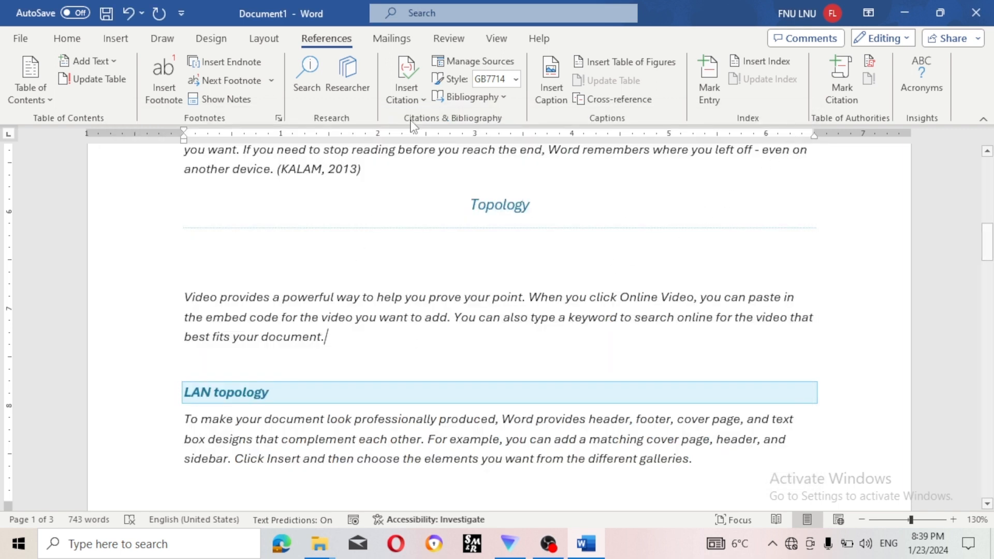
{"action": "left_click", "coordinate": [413, 104]}
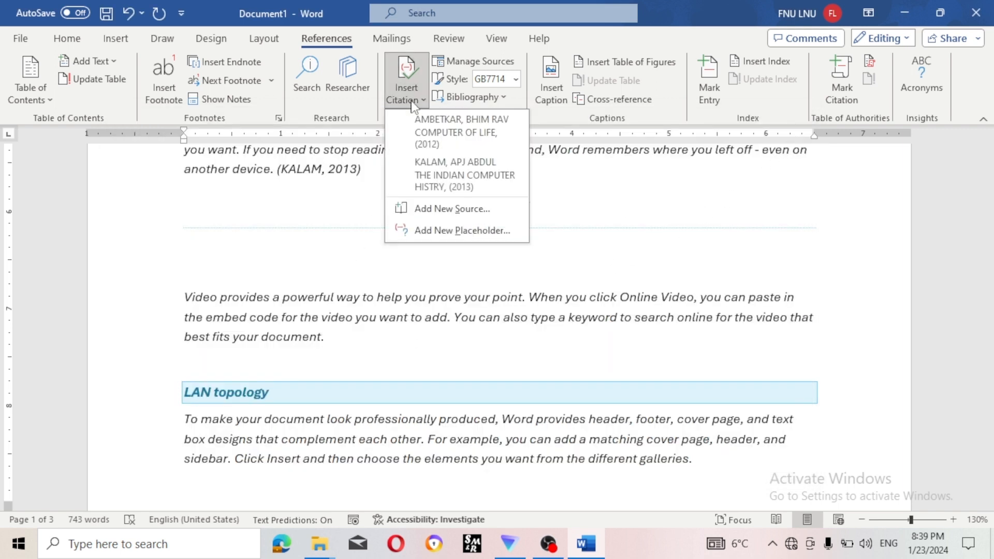
{"action": "left_click", "coordinate": [439, 147]}
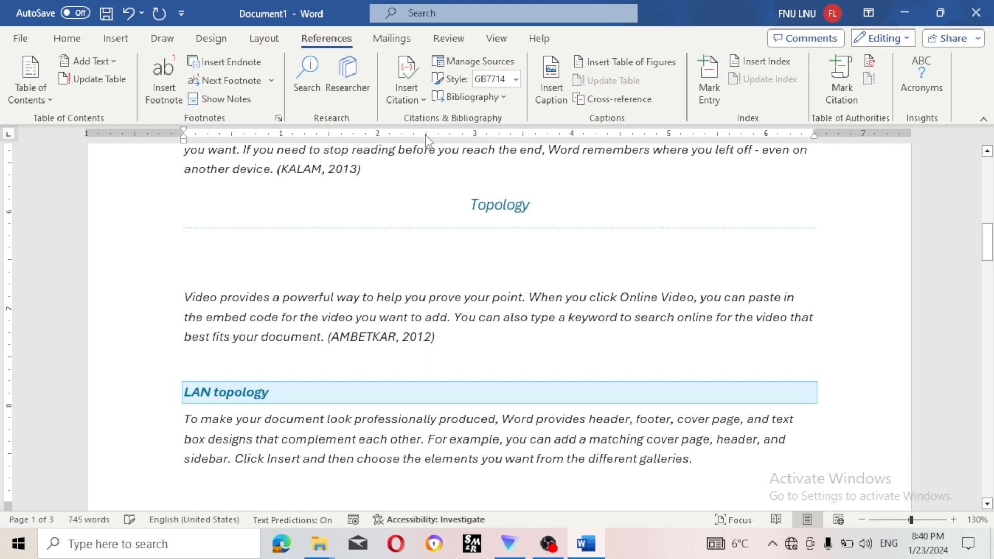
- Switch the citation style to ISO 690 - Numerical Reference and back to GB7714
{"action": "left_click", "coordinate": [344, 169]}
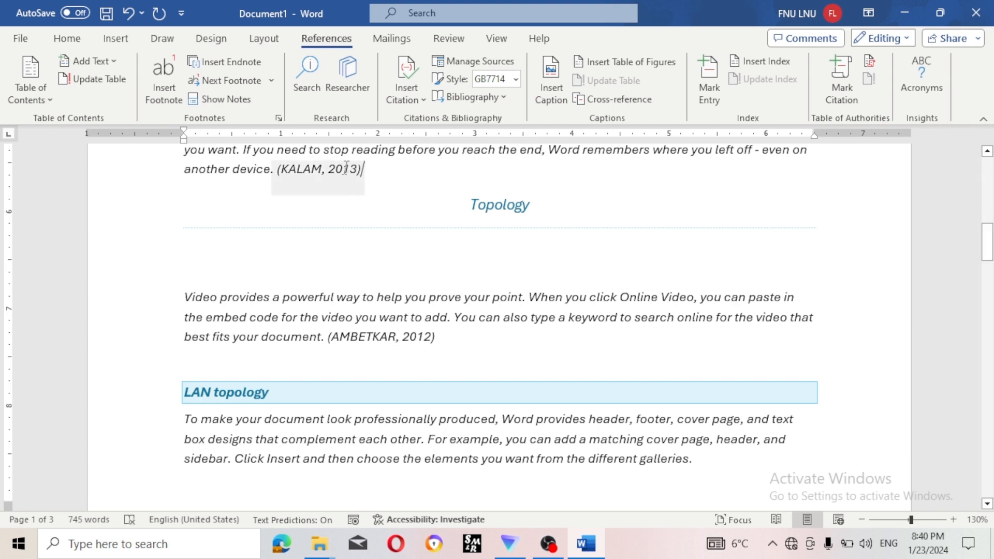
{"action": "left_click", "coordinate": [515, 80]}
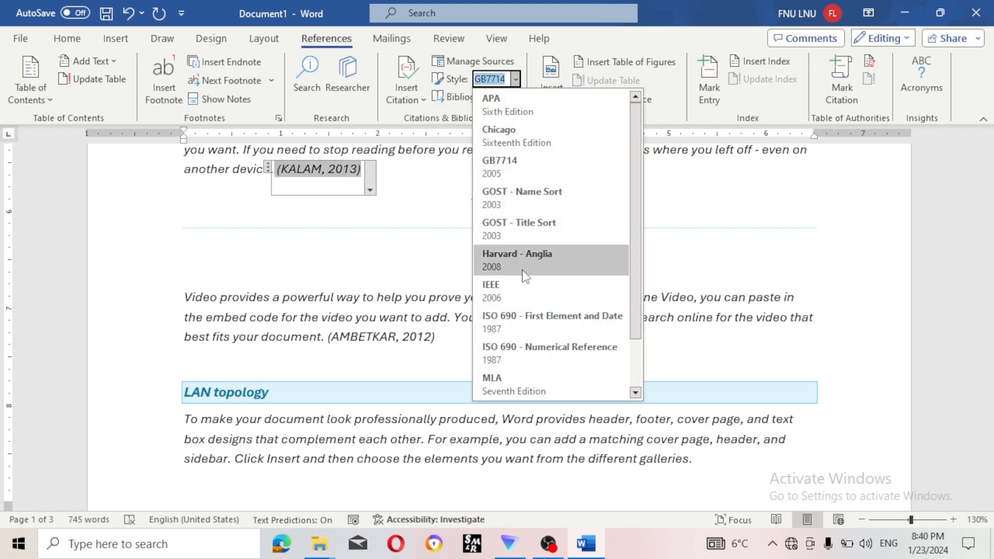
{"action": "scroll", "coordinate": [578, 271], "scroll_direction": "down", "scroll_amount": 1}
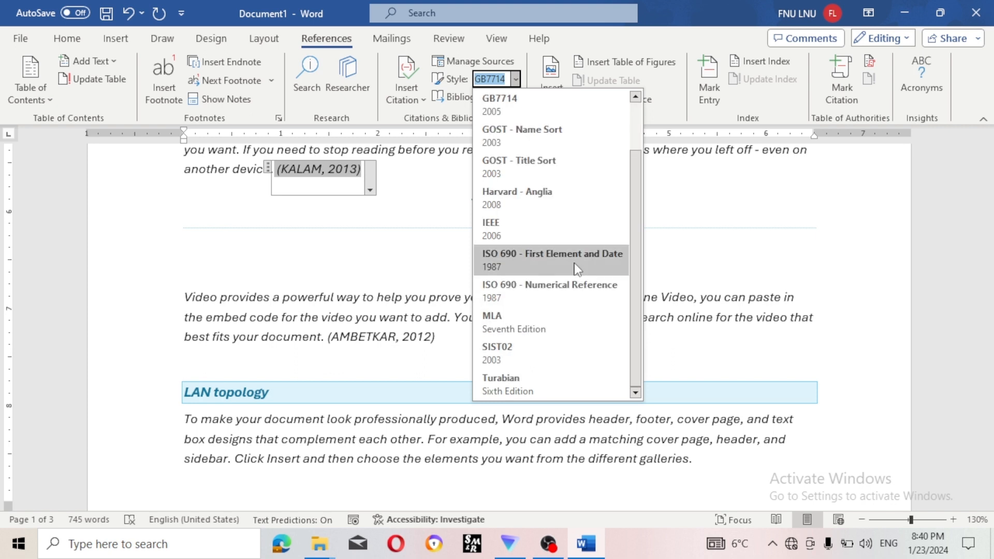
{"action": "left_click", "coordinate": [552, 290]}
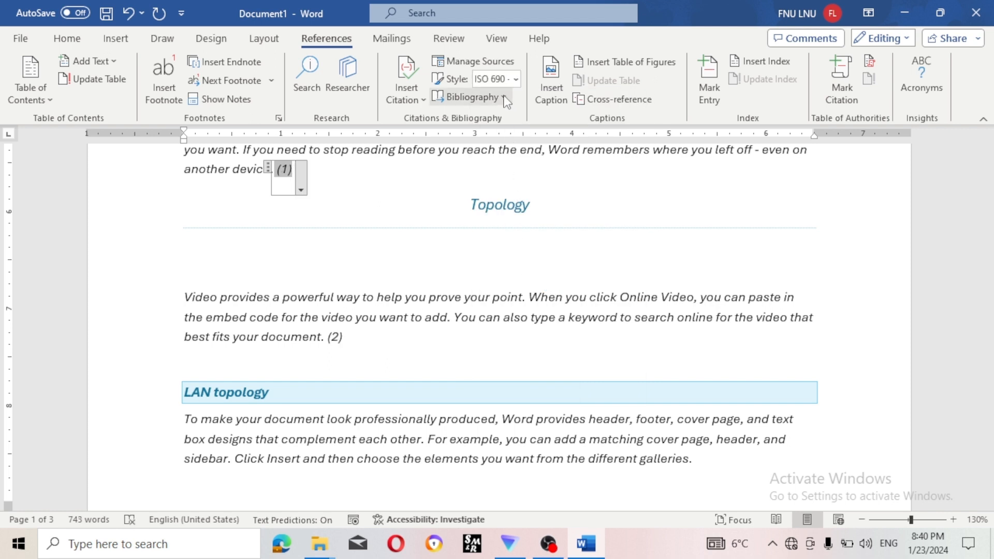
{"action": "left_click", "coordinate": [515, 80]}
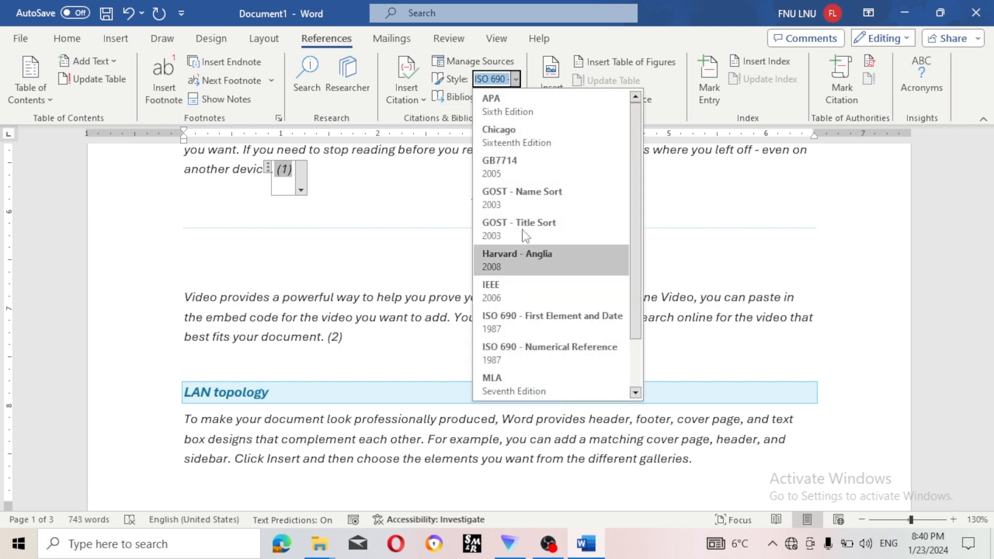
{"action": "left_click", "coordinate": [524, 179]}
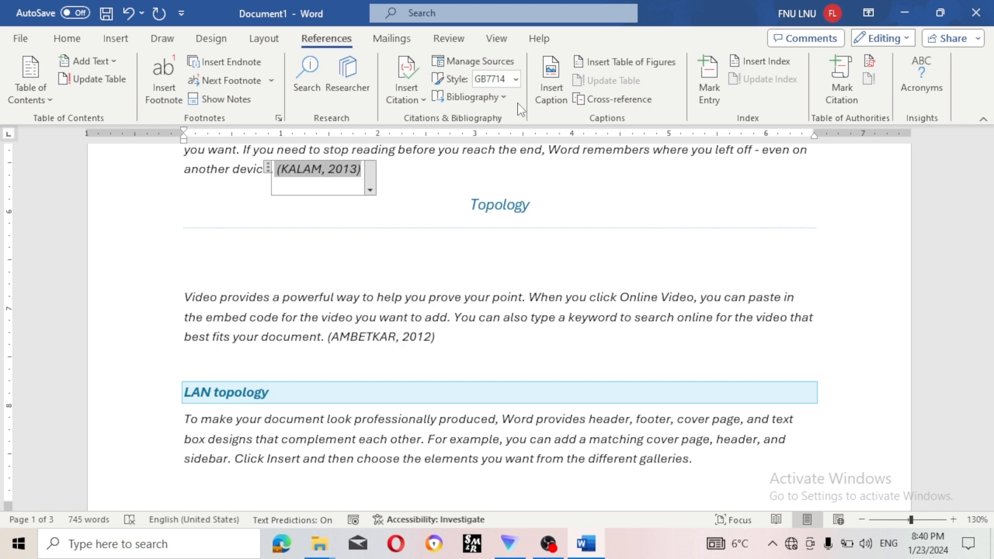
- Switch the citation style to Chicago, to MLA, and finally to APA
{"action": "left_click", "coordinate": [516, 79]}
{"action": "left_click", "coordinate": [530, 127]}
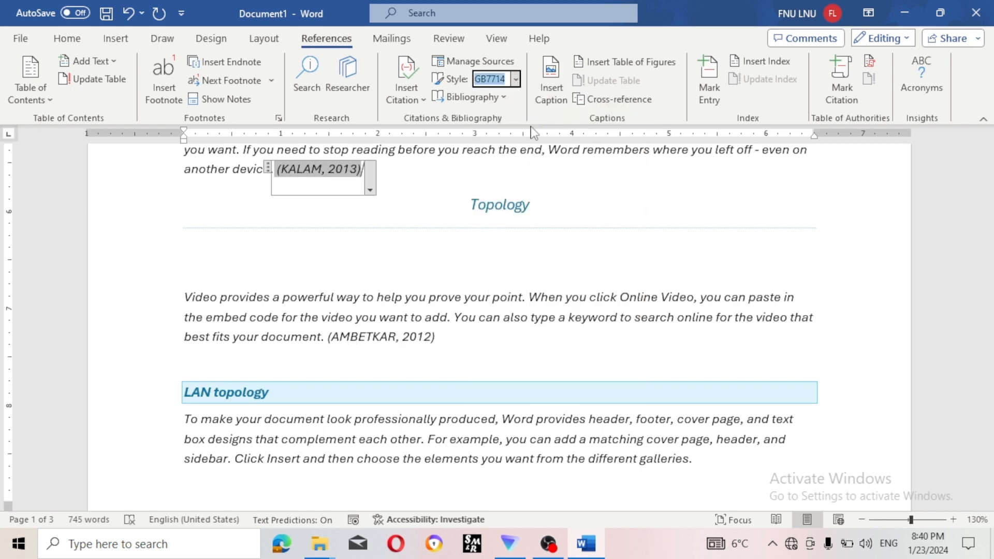
{"action": "left_click", "coordinate": [516, 79]}
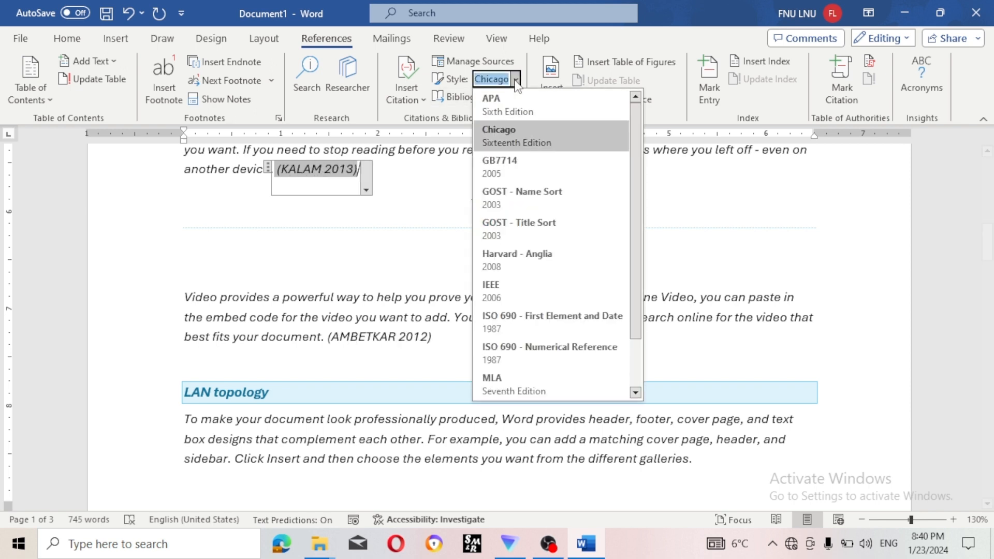
{"action": "left_click", "coordinate": [507, 392]}
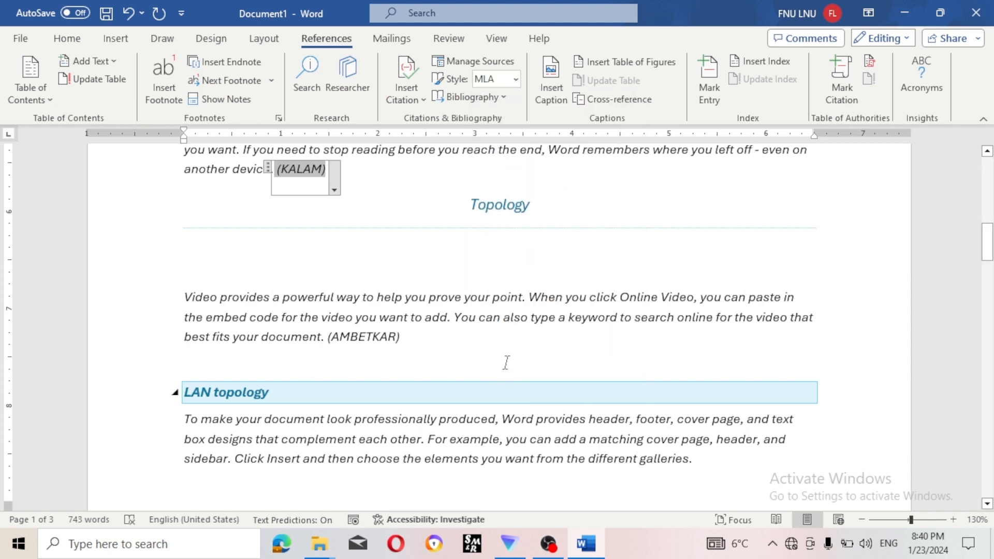
{"action": "left_click", "coordinate": [516, 79]}
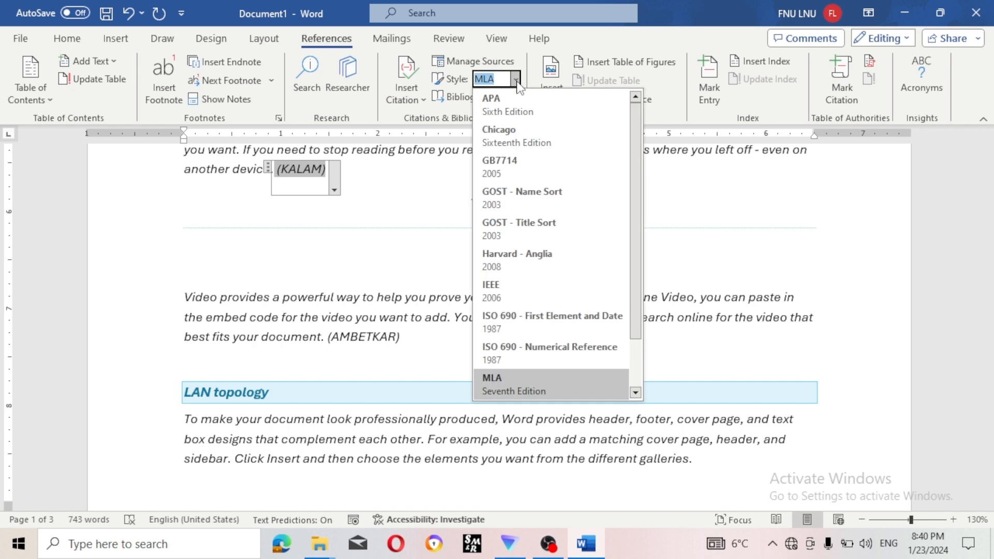
{"action": "left_click", "coordinate": [538, 114]}
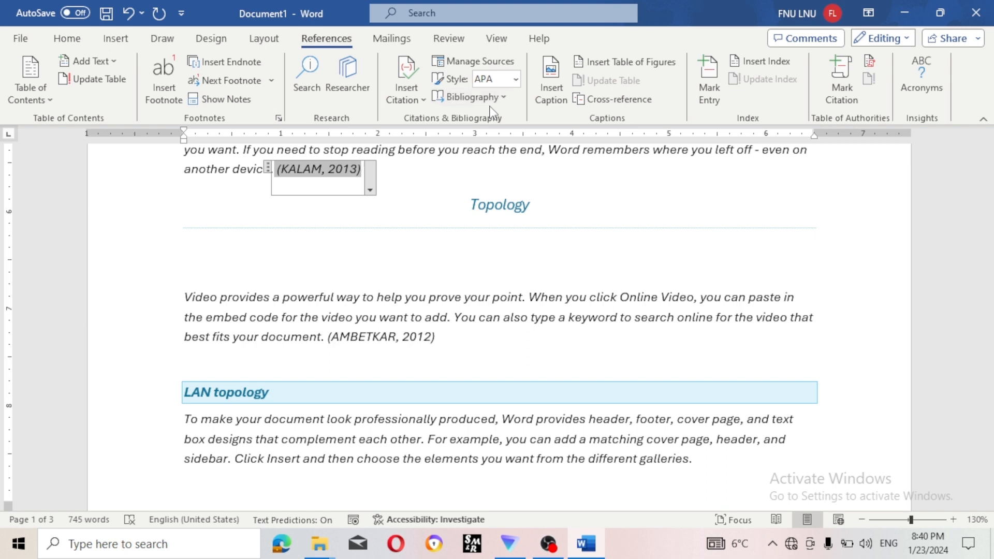
{"action": "left_click", "coordinate": [409, 242]}
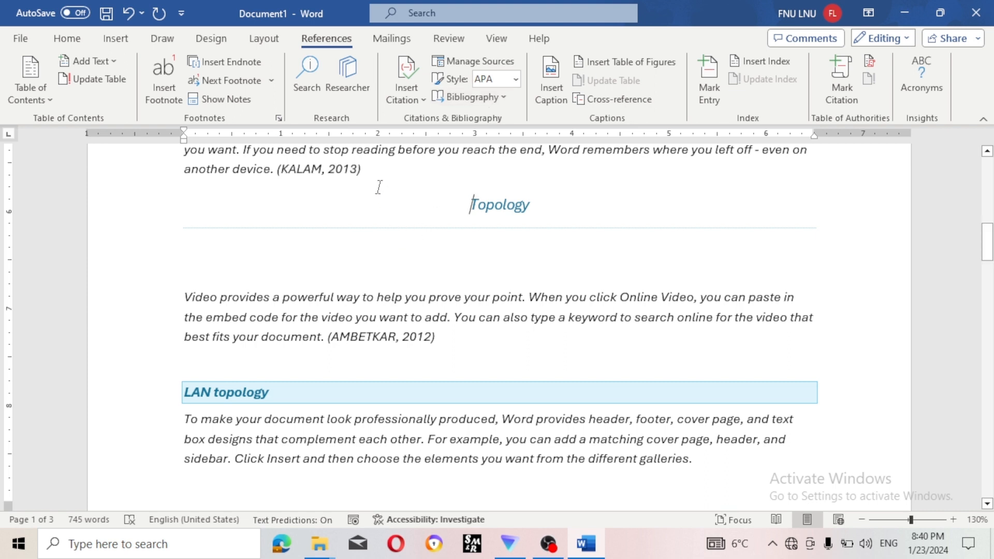
- Insert the built-in Bibliography with its heading on a new line below the first Topology paragraph
{"action": "left_click", "coordinate": [455, 342]}
{"action": "key", "text": "Return"}
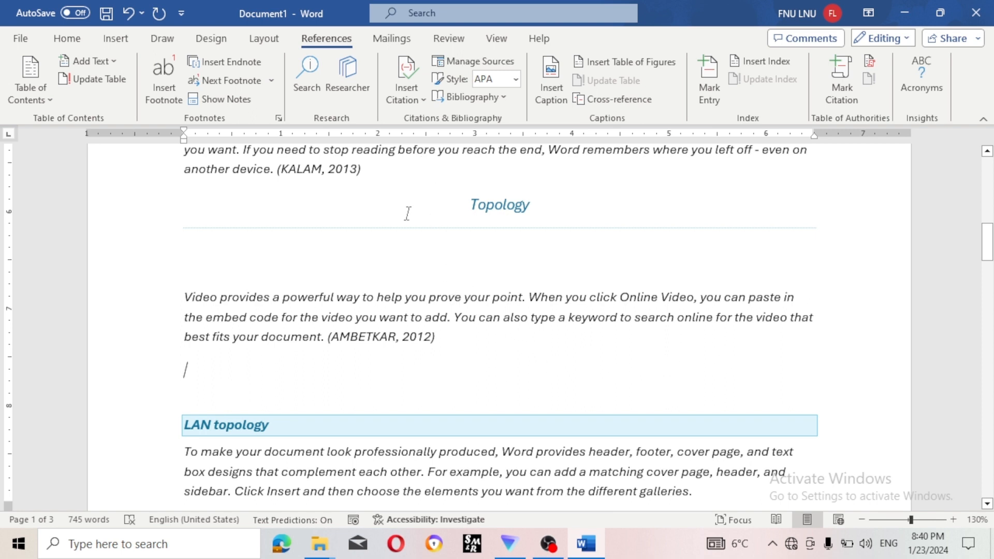
{"action": "left_click", "coordinate": [489, 102]}
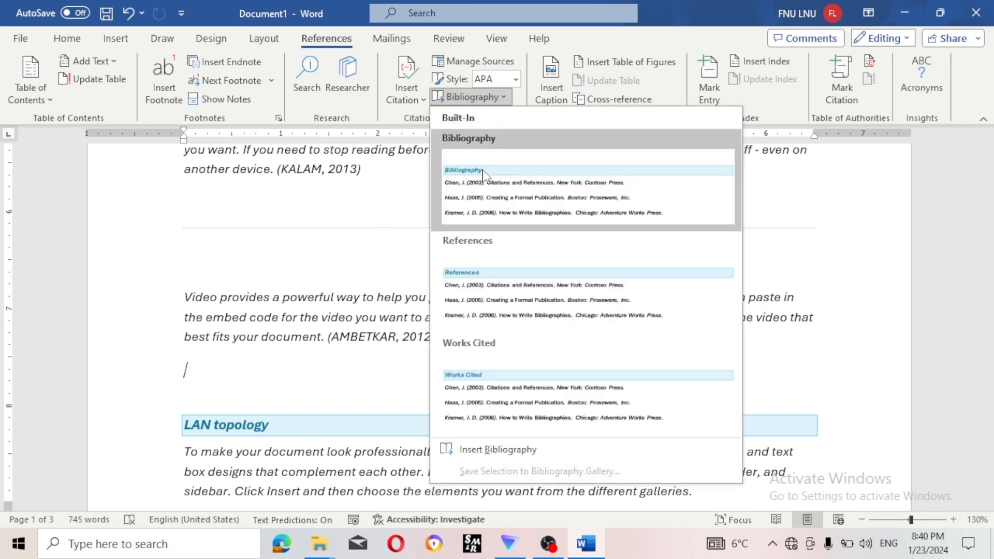
{"action": "left_click", "coordinate": [483, 170]}
{"action": "key", "text": "ctrl+z"}
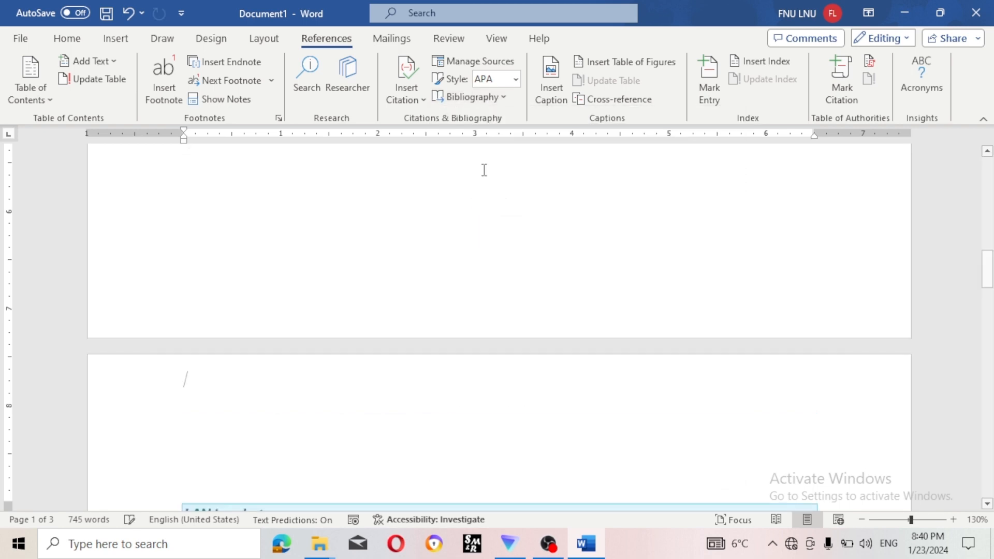
{"action": "key", "text": "ctrl+y"}
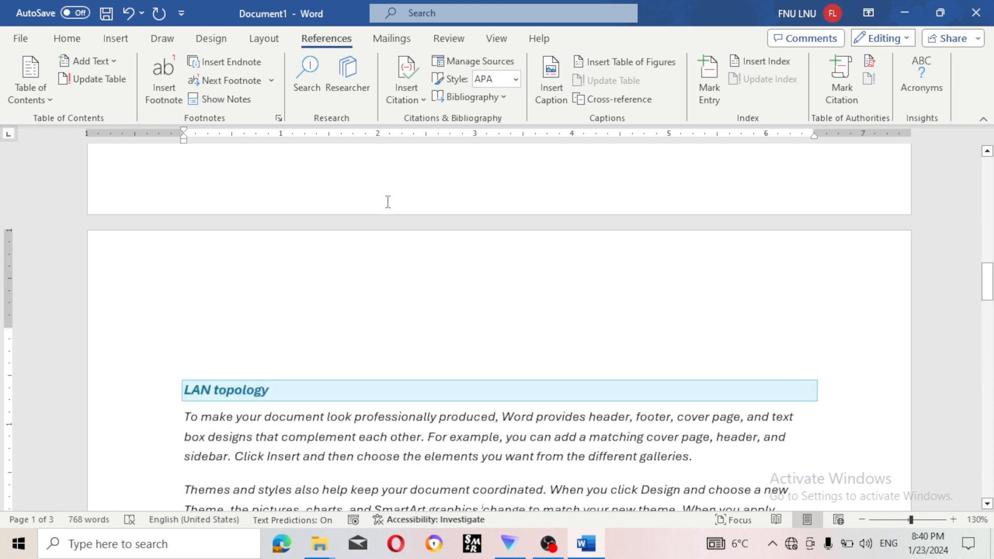
{"action": "scroll", "coordinate": [388, 202], "scroll_direction": "up", "scroll_amount": 2}
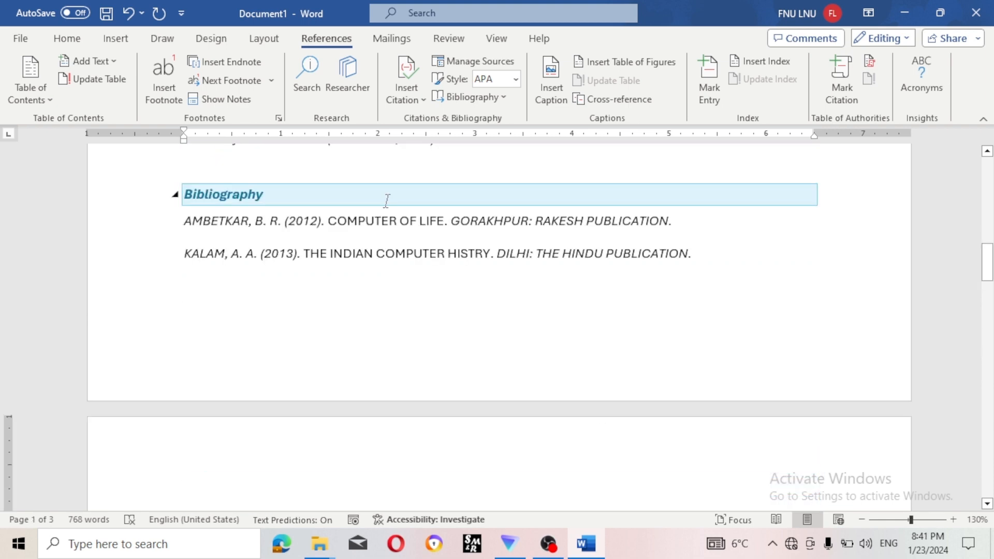
{"action": "scroll", "coordinate": [387, 201], "scroll_direction": "up", "scroll_amount": 1}
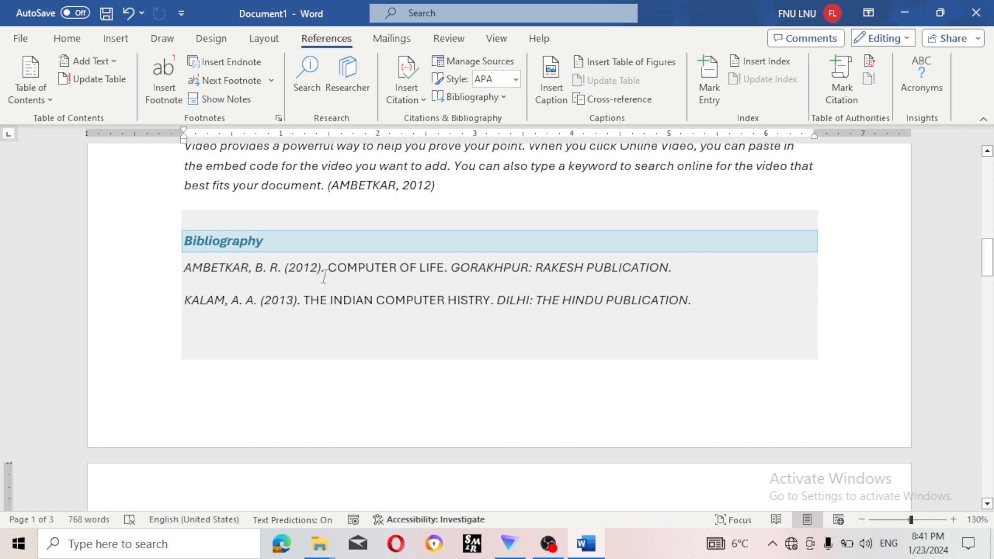
- Delete the "THE INDIAN COMPUTER HISTRY" (2013) entry from the bibliography under Topology
{"action": "left_click", "coordinate": [670, 306]}
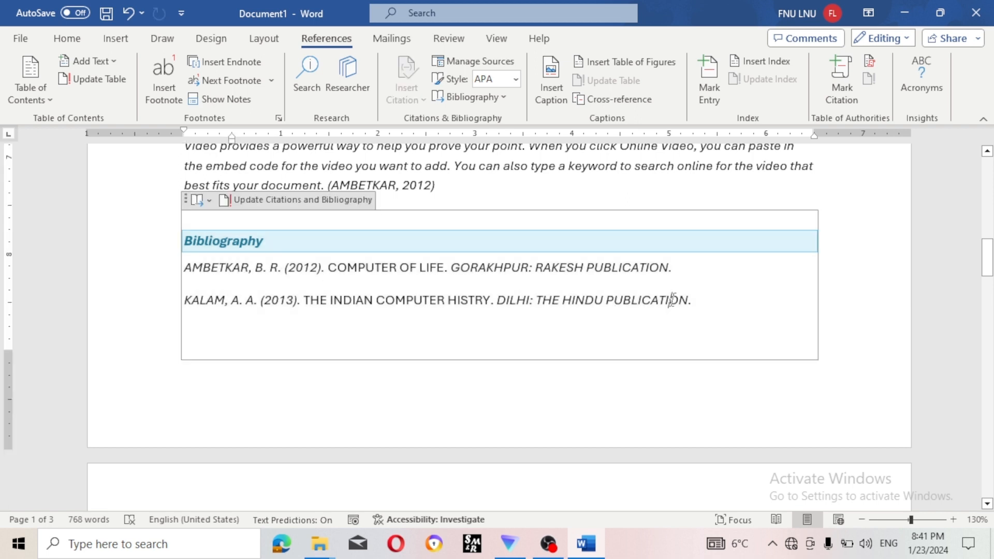
{"action": "triple_click", "coordinate": [702, 300]}
{"action": "left_click_drag", "start_coordinate": [396, 308], "coordinate": [183, 299]}
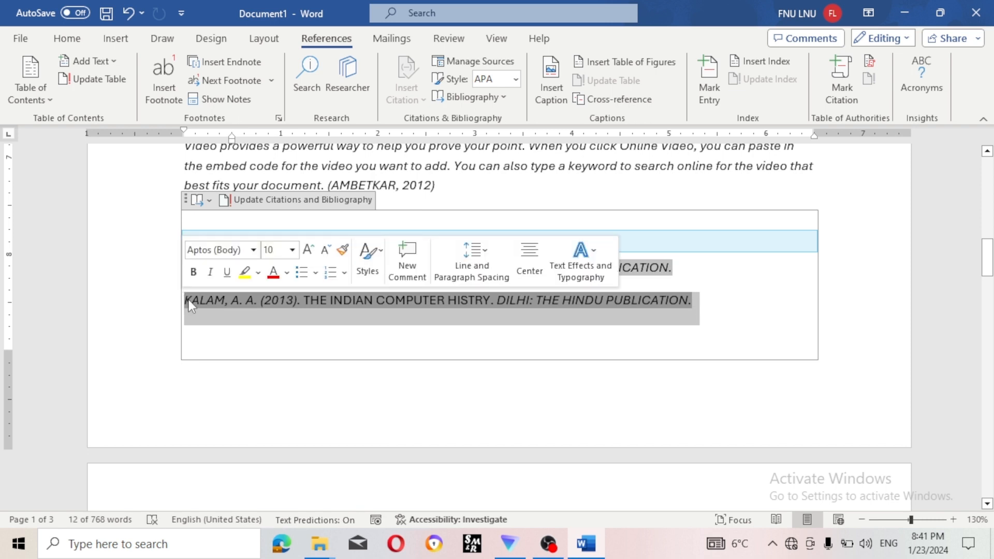
{"action": "key", "text": "Delete"}
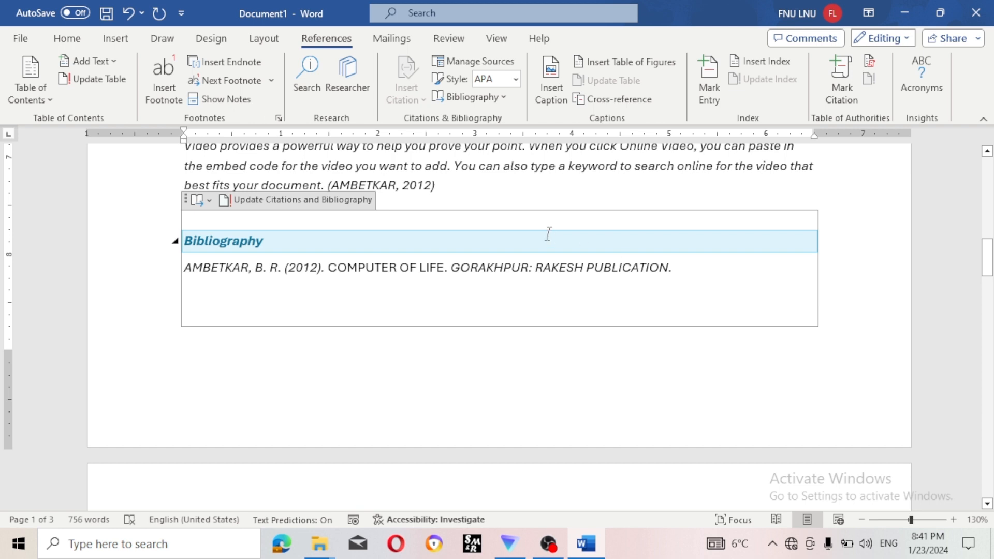
- Insert a plain bibliography without a heading on a new line below the WAN-Wide are network paragraph
{"action": "left_click", "coordinate": [451, 187]}
{"action": "scroll", "coordinate": [451, 192], "scroll_direction": "up", "scroll_amount": 4}
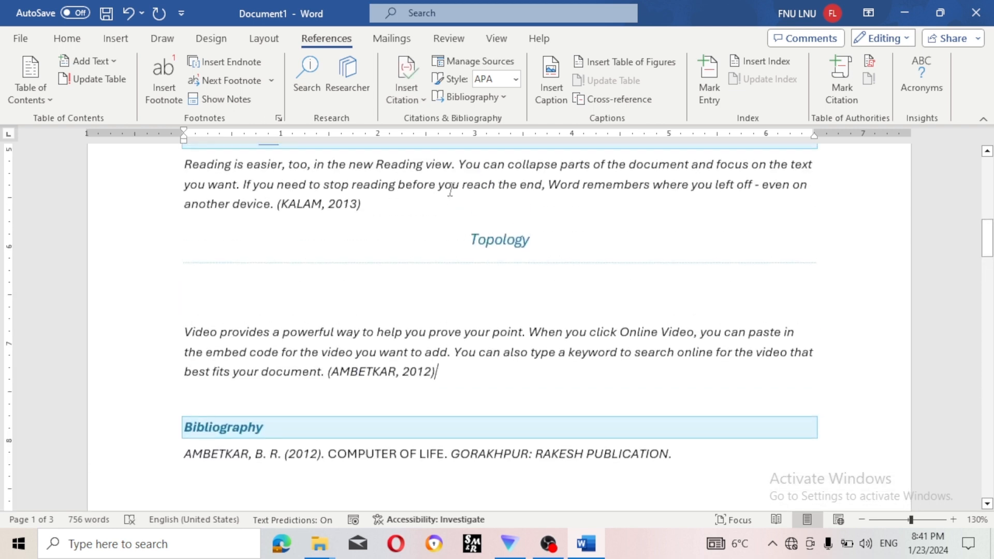
{"action": "scroll", "coordinate": [375, 207], "scroll_direction": "up", "scroll_amount": 1}
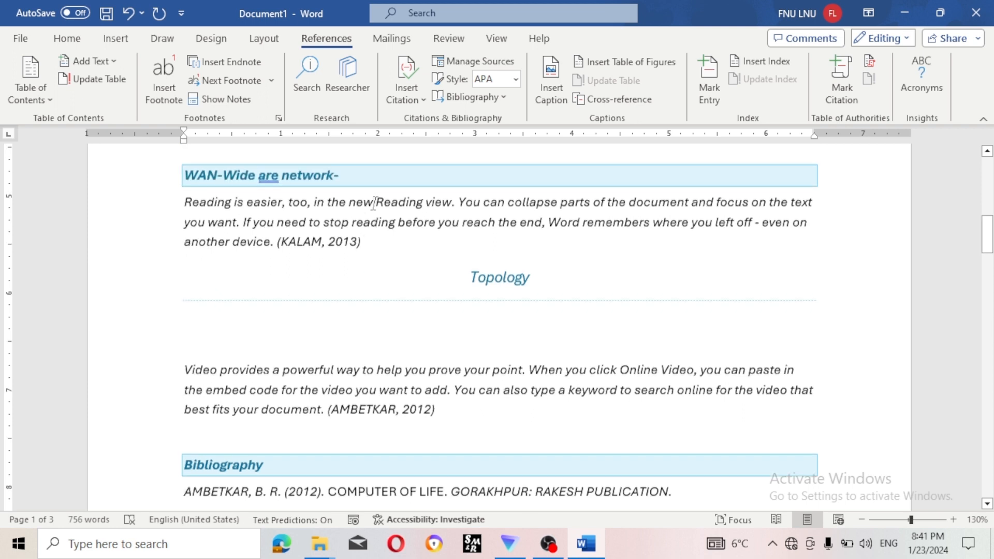
{"action": "left_click", "coordinate": [378, 251]}
{"action": "key", "text": "Return"}
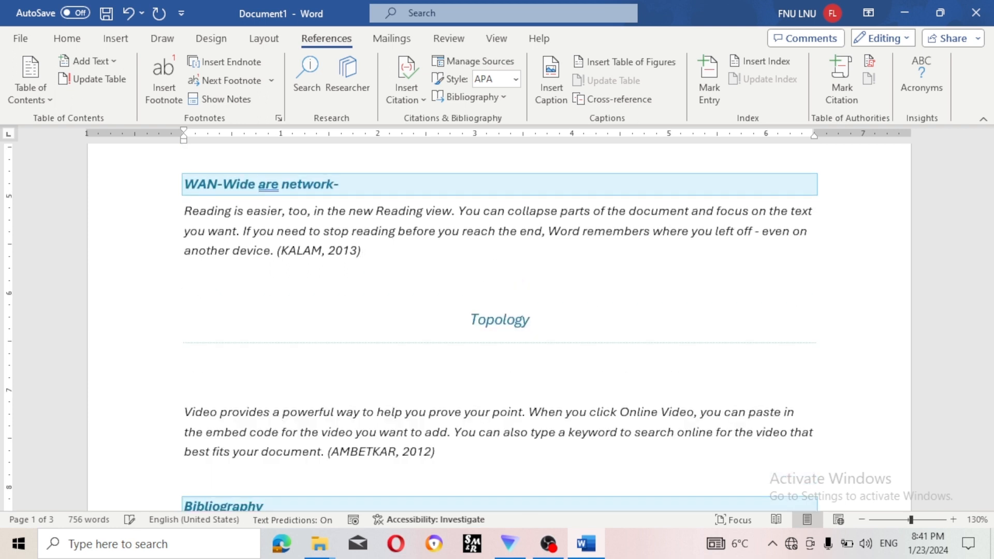
{"action": "left_click", "coordinate": [504, 98]}
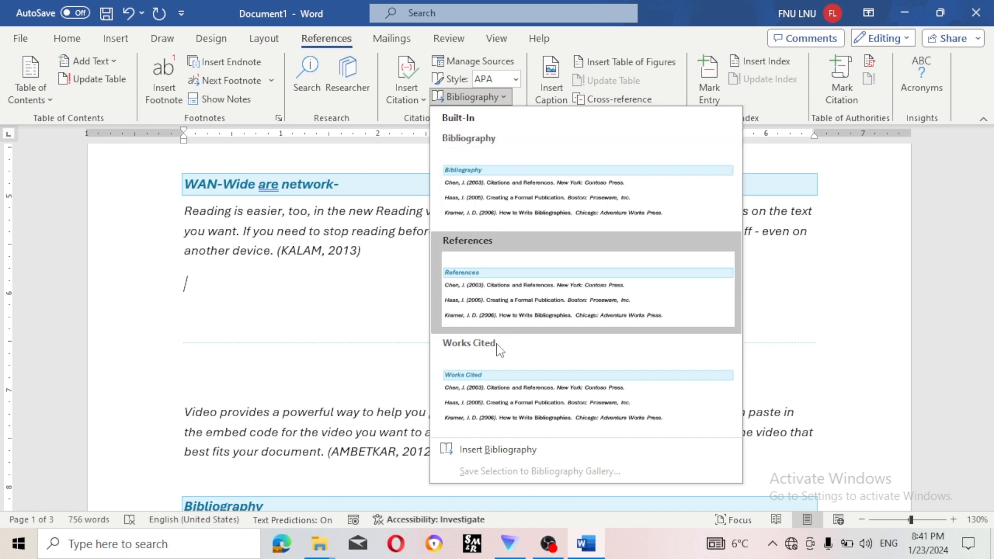
{"action": "left_click", "coordinate": [499, 450]}
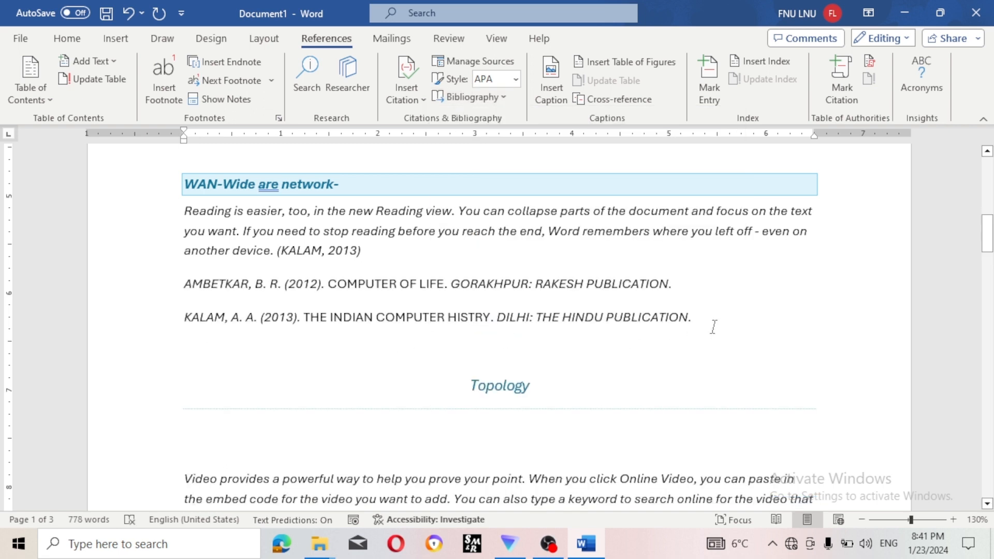
- Review the two entries of the plain bibliography and the Bibliography section under Topology
{"action": "left_click_drag", "start_coordinate": [714, 327], "coordinate": [184, 284]}
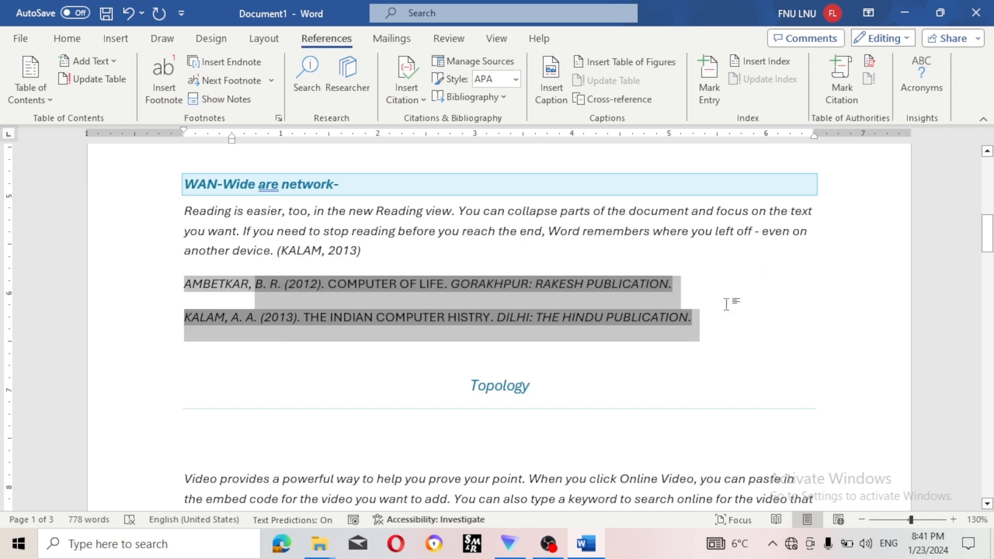
{"action": "left_click_drag", "start_coordinate": [673, 284], "coordinate": [388, 284]}
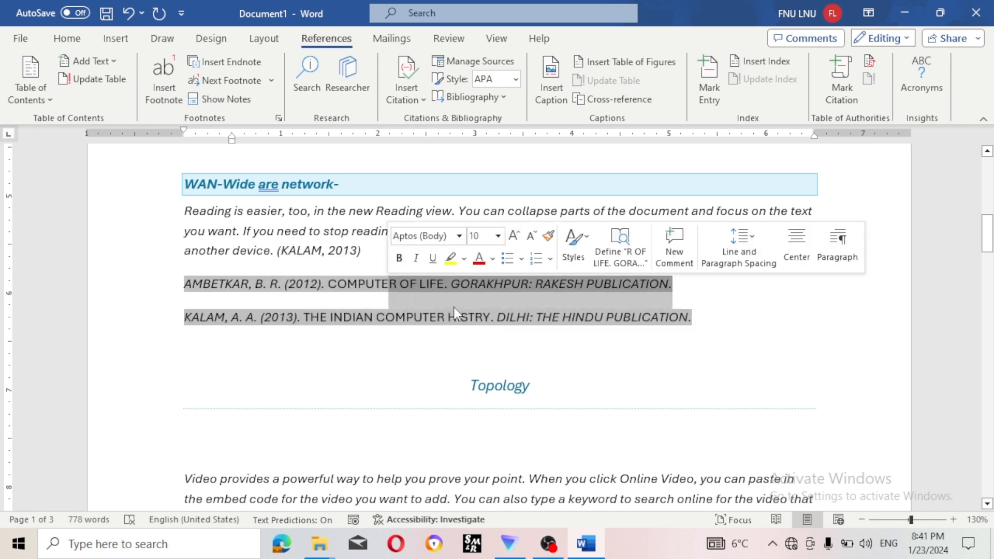
{"action": "left_click", "coordinate": [657, 352]}
{"action": "left_click_drag", "start_coordinate": [677, 284], "coordinate": [95, 275]}
{"action": "left_click", "coordinate": [440, 342]}
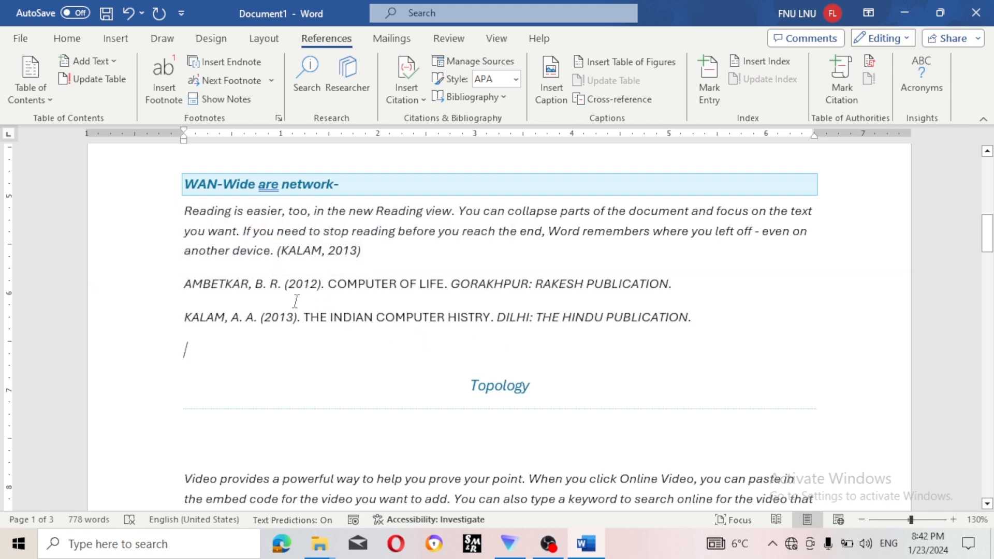
{"action": "scroll", "coordinate": [295, 301], "scroll_direction": "down", "scroll_amount": 5}
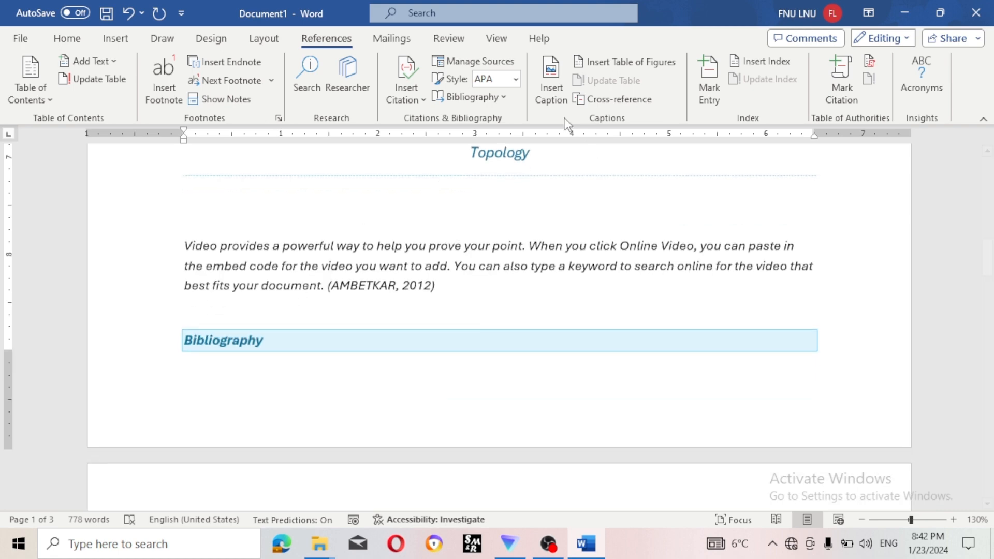
- Start inserting a picture from this device and open the "image for photoshop" folder on Local Disk (D:)
{"action": "scroll", "coordinate": [601, 253], "scroll_direction": "up", "scroll_amount": 13}
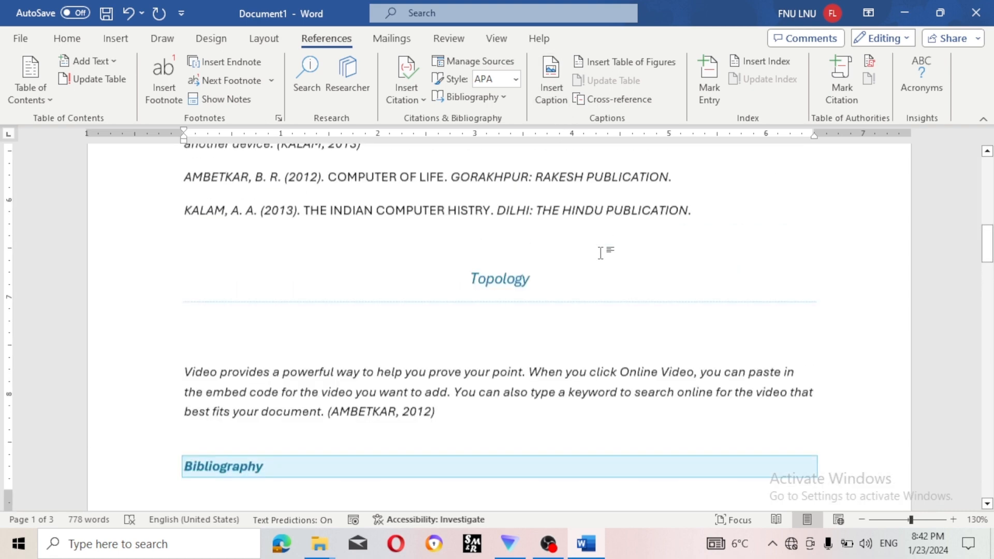
{"action": "scroll", "coordinate": [601, 253], "scroll_direction": "up", "scroll_amount": 3}
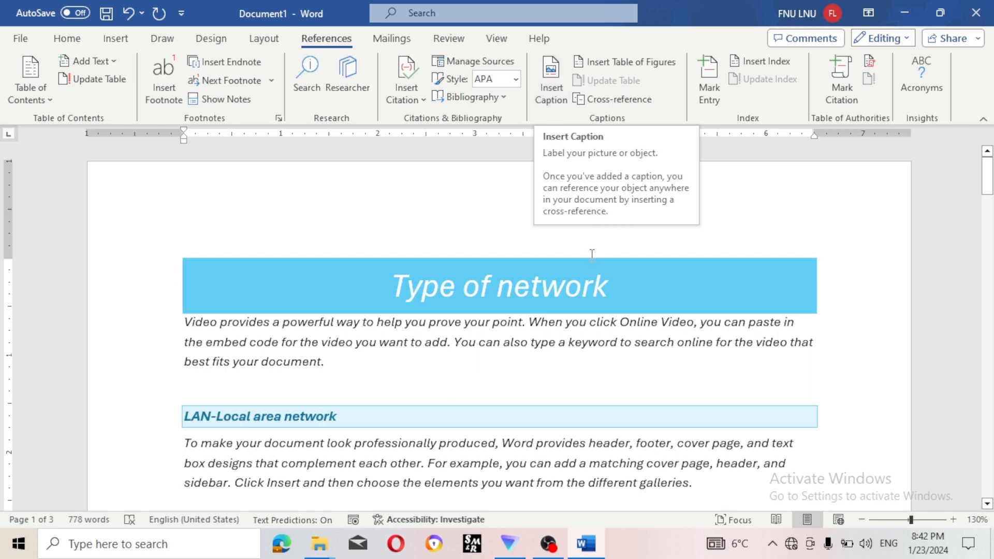
{"action": "left_click", "coordinate": [114, 39]}
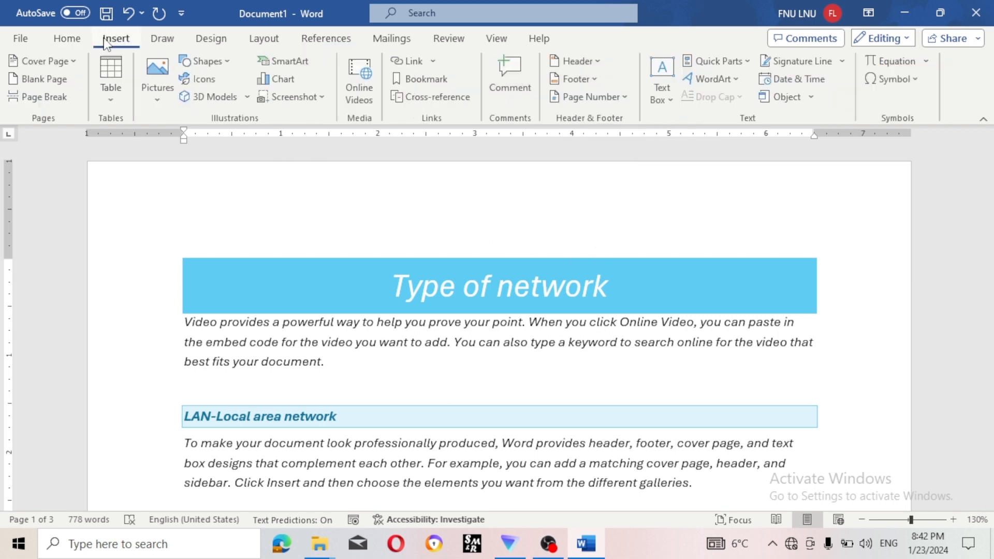
{"action": "left_click", "coordinate": [161, 94]}
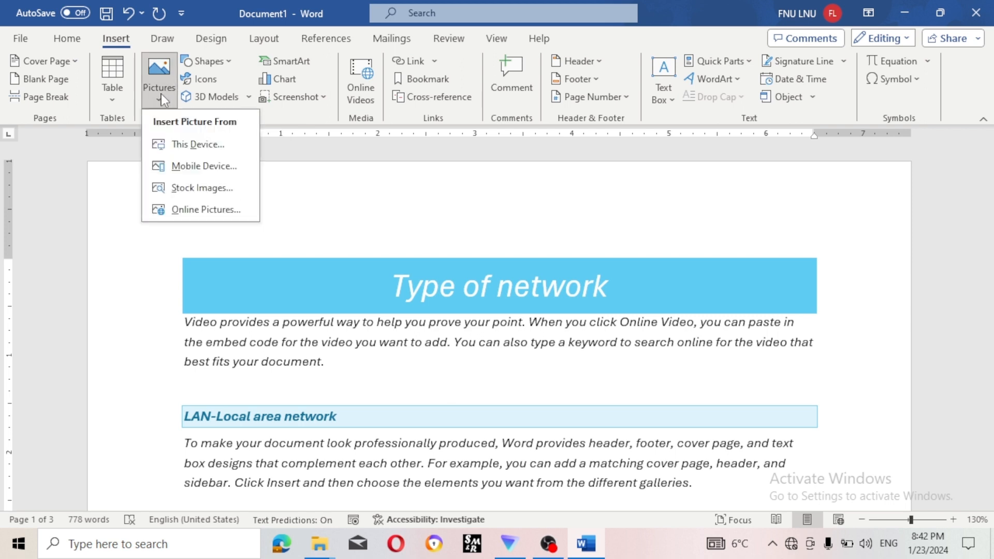
{"action": "left_click", "coordinate": [168, 147]}
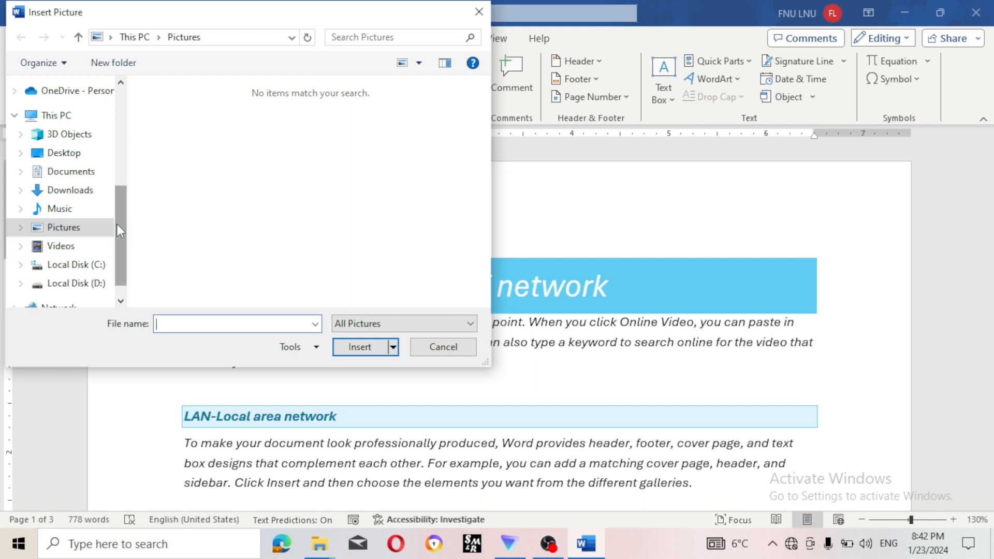
{"action": "scroll", "coordinate": [117, 224], "scroll_direction": "down", "scroll_amount": 1}
{"action": "left_click", "coordinate": [97, 259]}
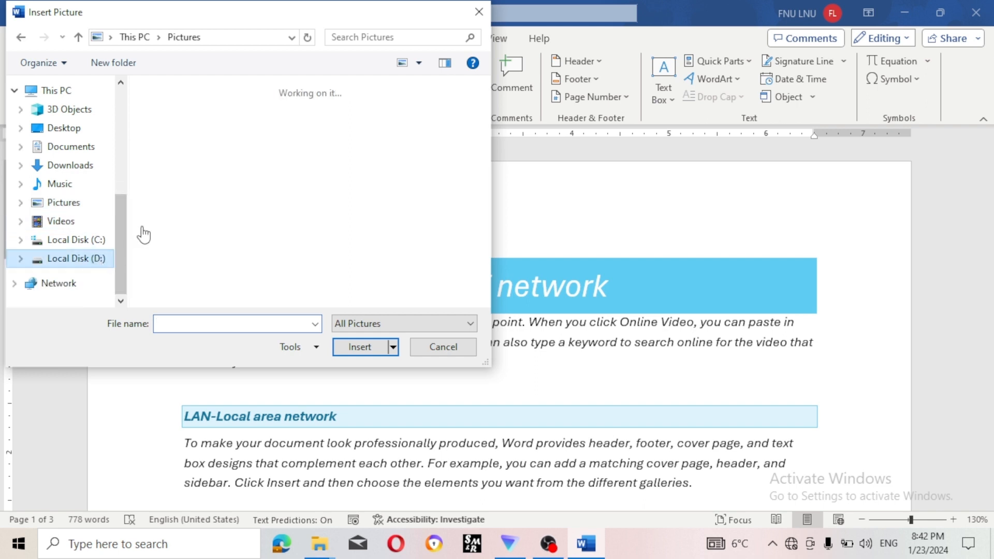
{"action": "scroll", "coordinate": [269, 194], "scroll_direction": "down", "scroll_amount": 1}
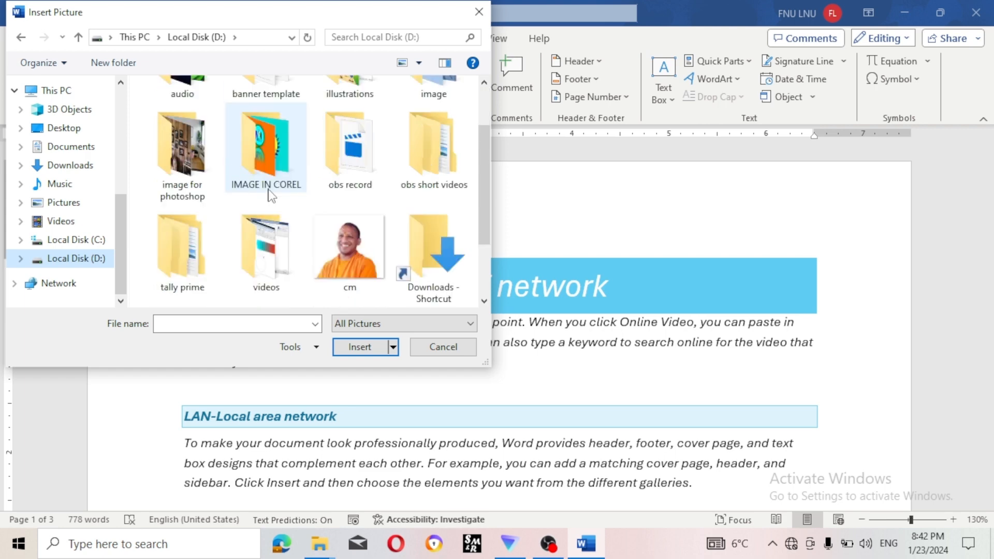
{"action": "double_click", "coordinate": [195, 176]}
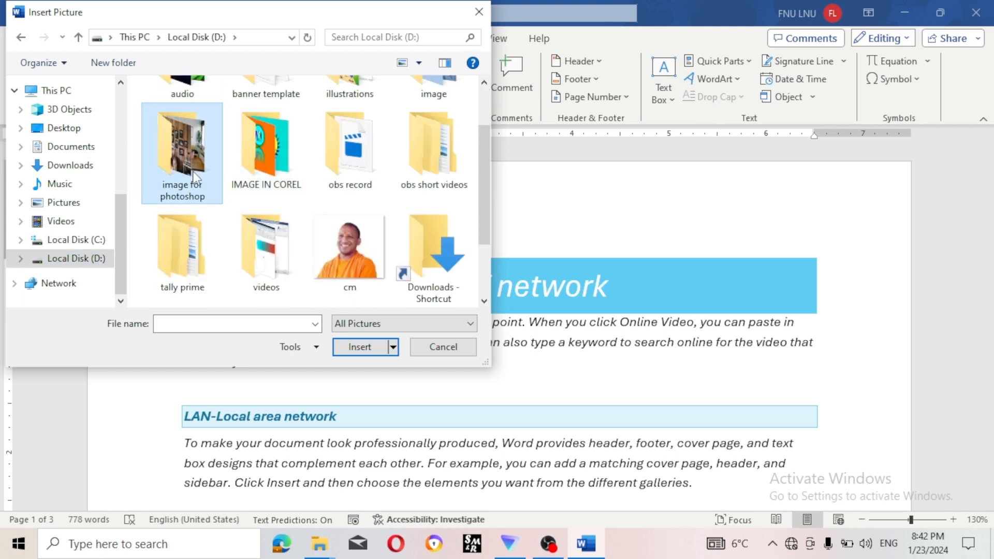
- Select the picture AdobeStock_555718315_Preview in the "image for photoshop" folder for insertion
{"action": "scroll", "coordinate": [298, 171], "scroll_direction": "down", "scroll_amount": 2}
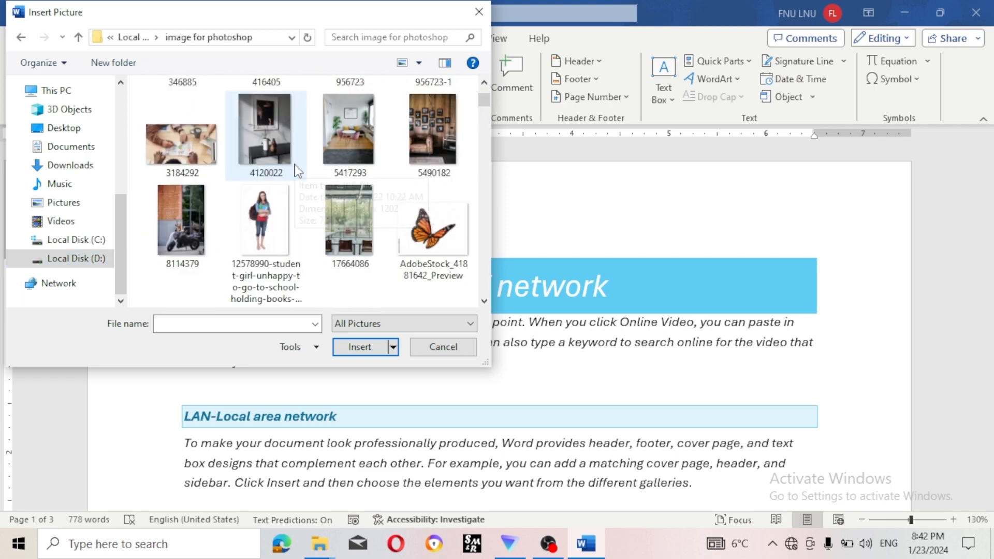
{"action": "scroll", "coordinate": [298, 172], "scroll_direction": "down", "scroll_amount": 1}
{"action": "scroll", "coordinate": [297, 172], "scroll_direction": "down", "scroll_amount": 2}
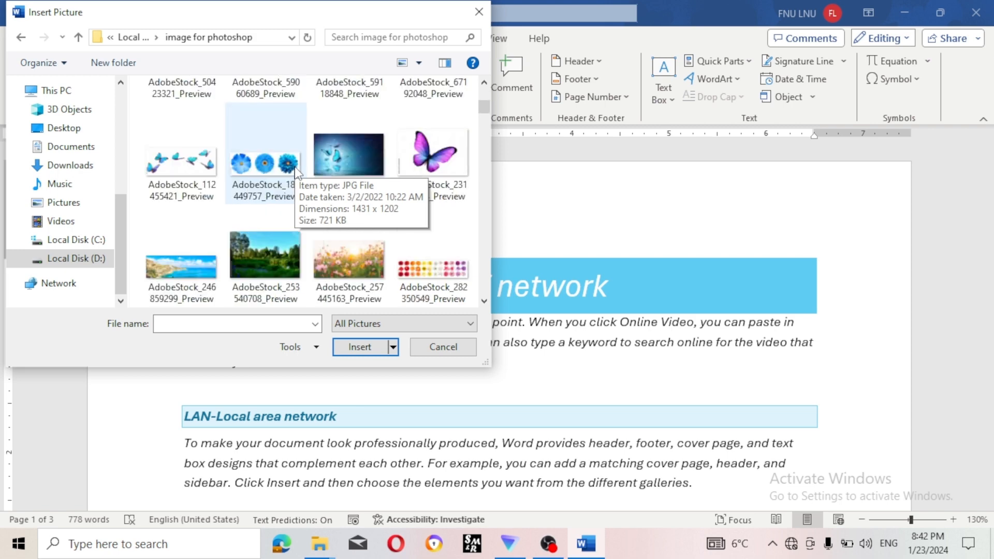
{"action": "scroll", "coordinate": [298, 172], "scroll_direction": "down", "scroll_amount": 2}
{"action": "scroll", "coordinate": [296, 174], "scroll_direction": "down", "scroll_amount": 1}
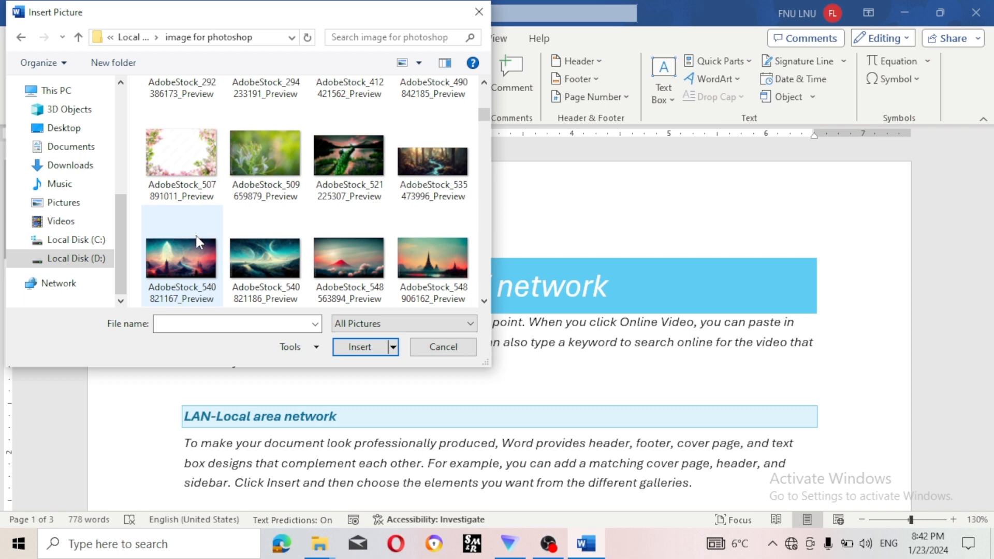
{"action": "scroll", "coordinate": [176, 239], "scroll_direction": "down", "scroll_amount": 4}
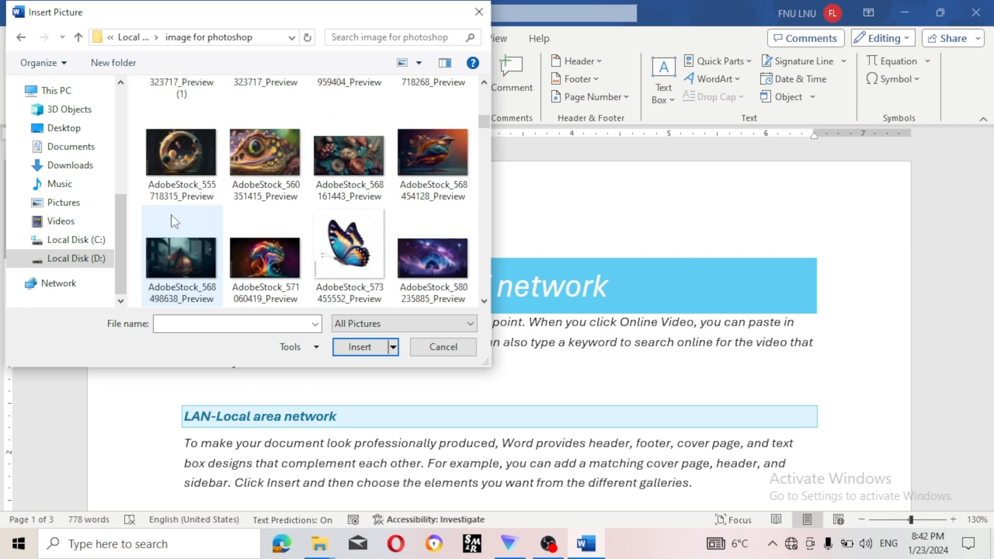
{"action": "left_click", "coordinate": [173, 177]}
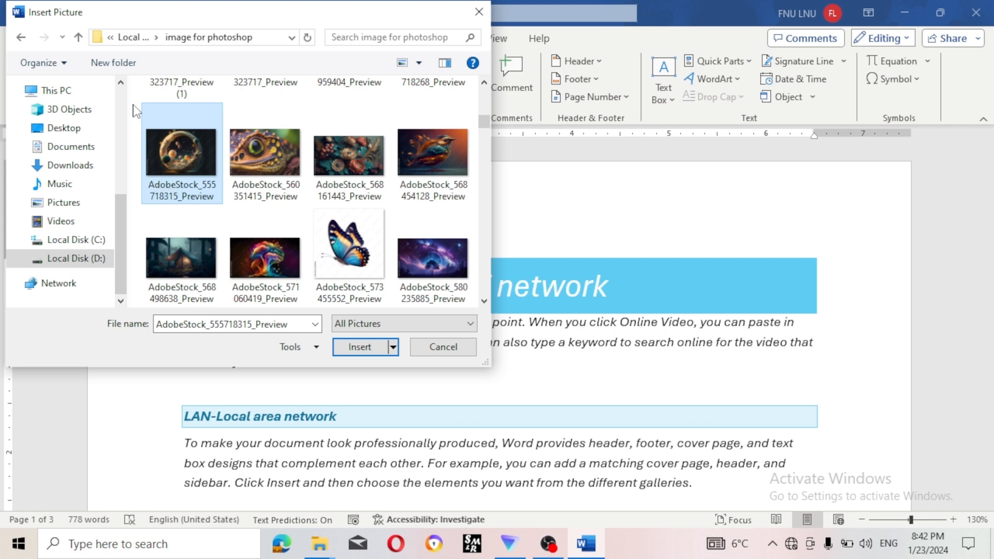
- Insert the AdobeStock 555718315, 560351415 and 568161443 preview pictures together, and shrink the flower picture to about 1.92" by 3.41"
{"action": "left_click_drag", "start_coordinate": [139, 124], "coordinate": [365, 188]}
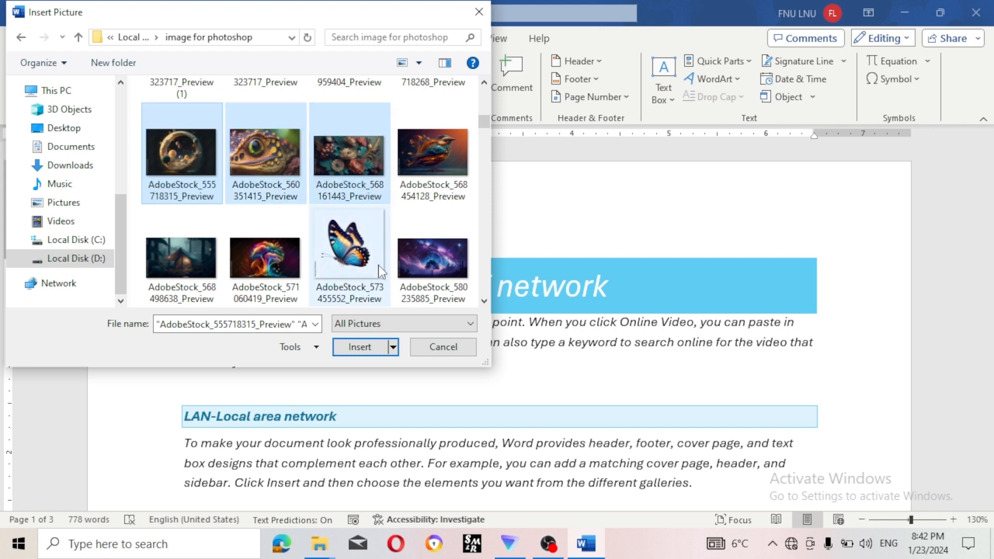
{"action": "left_click", "coordinate": [360, 347]}
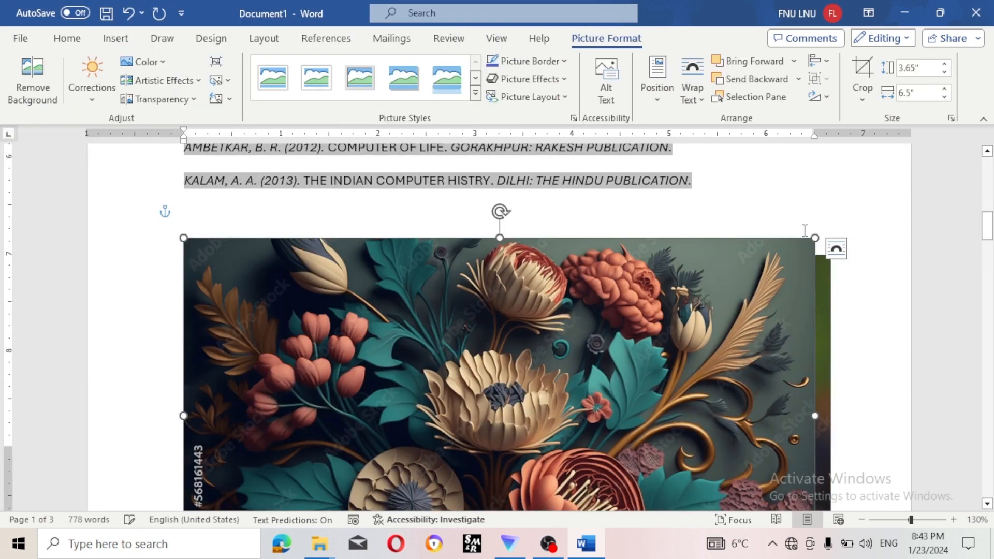
{"action": "left_click_drag", "start_coordinate": [816, 238], "coordinate": [516, 406]}
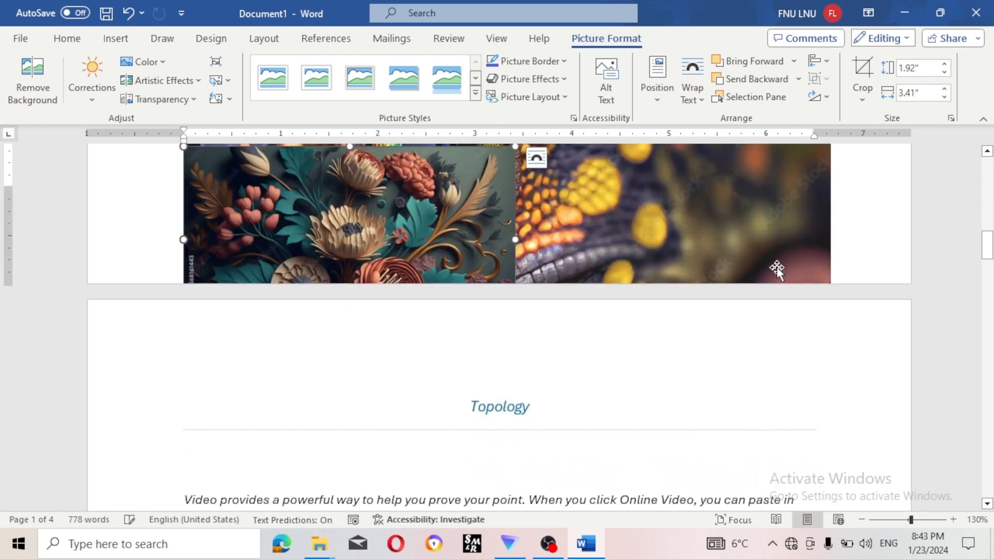
- Shrink the lizard picture to about 3.3" high and narrow it to roughly the flower picture's right edge
{"action": "scroll", "coordinate": [777, 268], "scroll_direction": "up", "scroll_amount": 4}
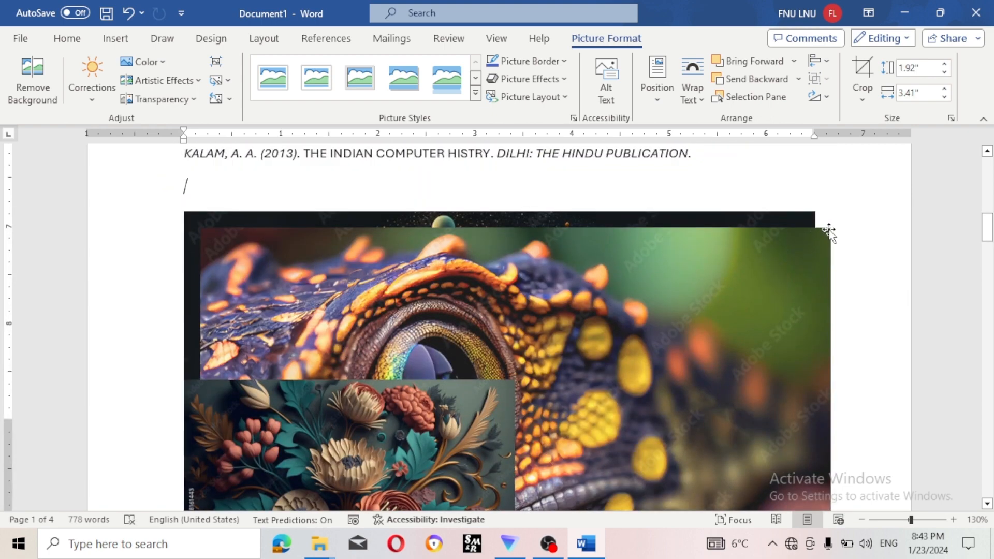
{"action": "left_click_drag", "start_coordinate": [829, 232], "coordinate": [516, 328]}
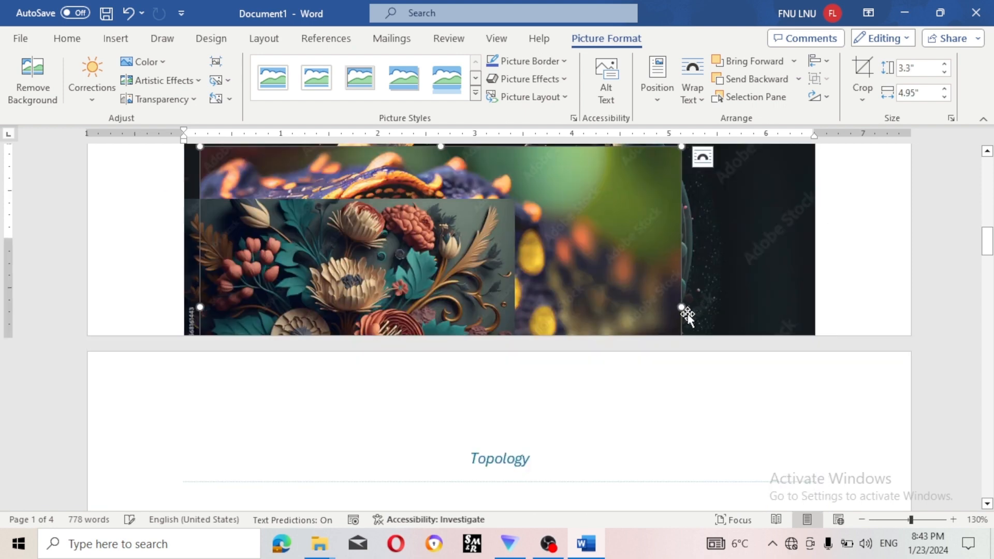
{"action": "left_click_drag", "start_coordinate": [682, 307], "coordinate": [508, 307]}
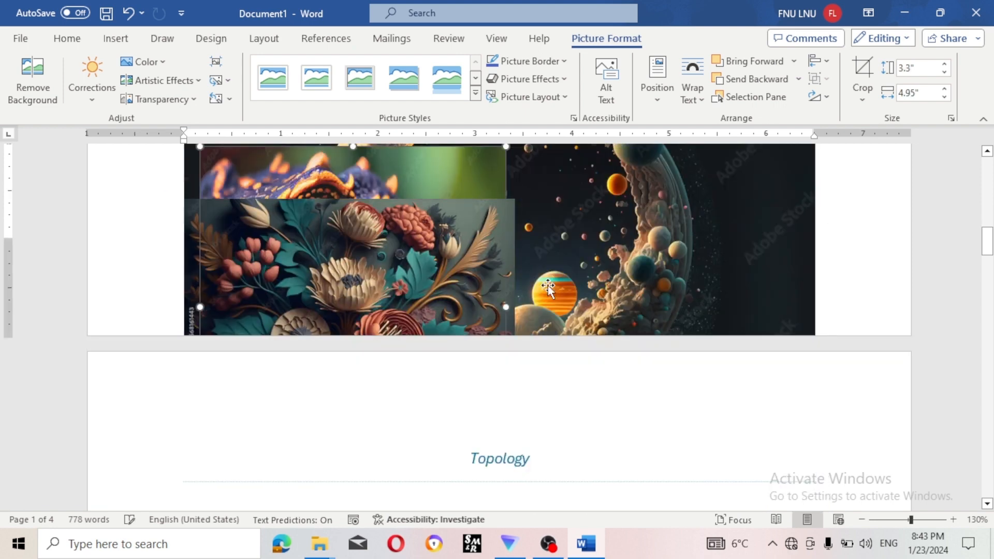
- Shrink the planet picture to about 1.83" by 2.03" and place it at the right of the WAN-Wide are network text
{"action": "left_click", "coordinate": [548, 286]}
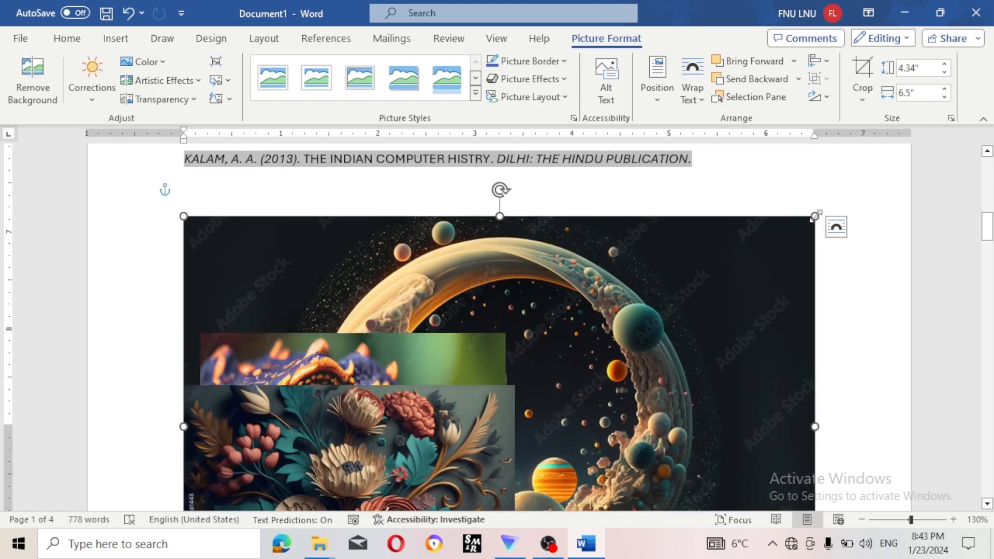
{"action": "left_click_drag", "start_coordinate": [815, 216], "coordinate": [534, 304]}
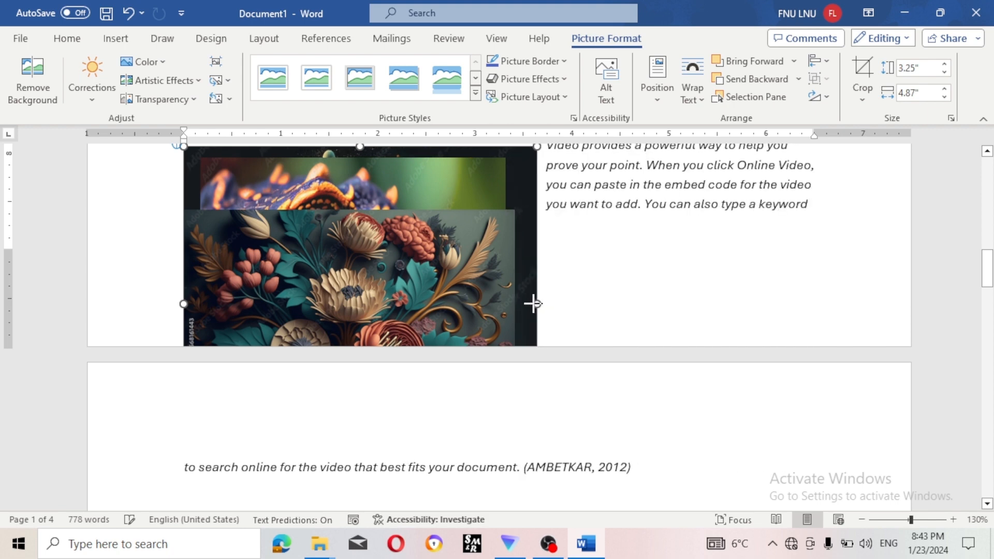
{"action": "left_click_drag", "start_coordinate": [534, 304], "coordinate": [533, 304]}
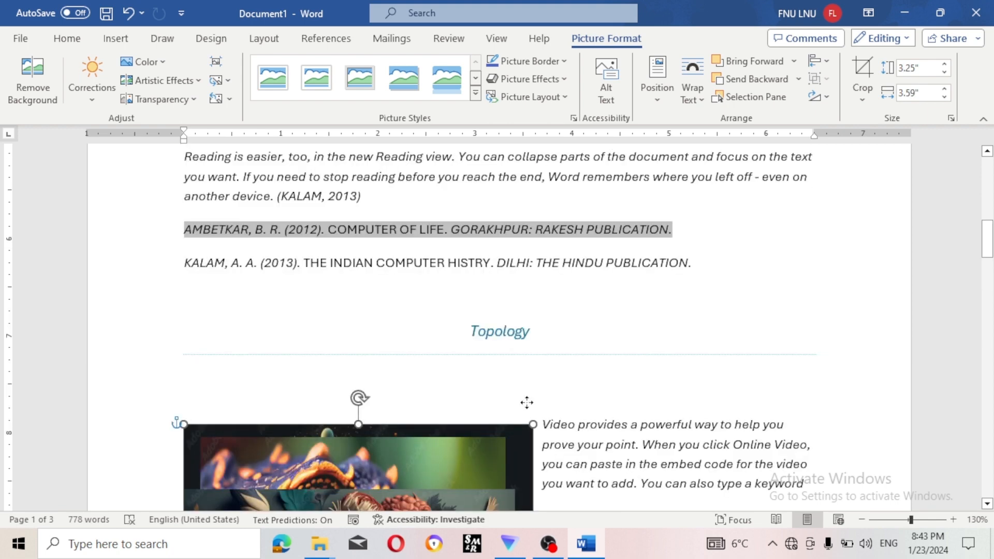
{"action": "left_click_drag", "start_coordinate": [527, 402], "coordinate": [830, 179]}
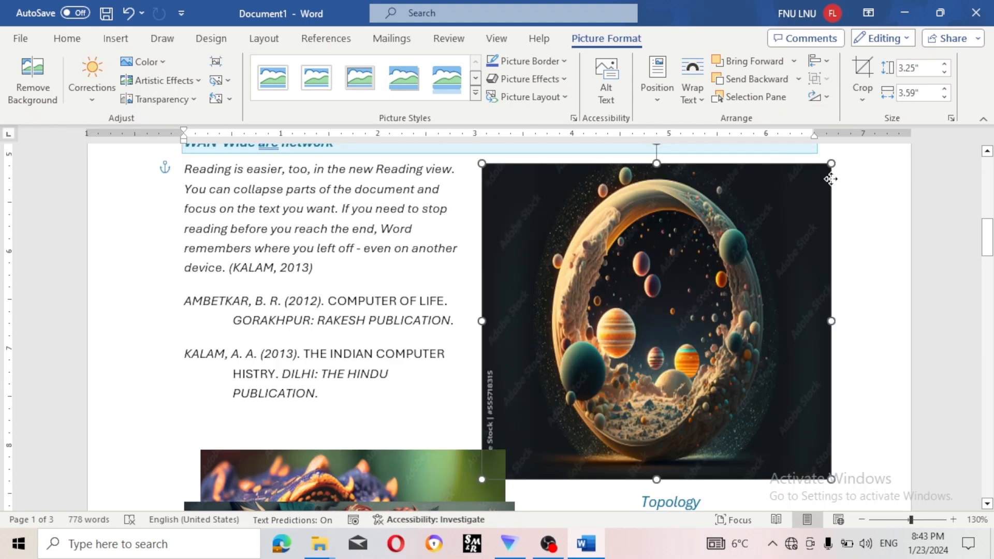
{"action": "left_click_drag", "start_coordinate": [831, 178], "coordinate": [831, 165]}
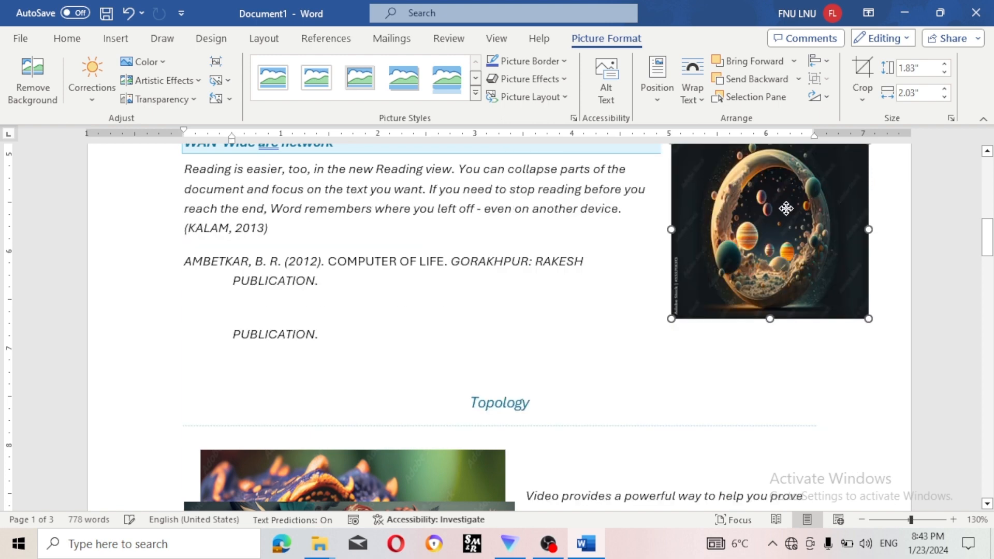
{"action": "mouse_move", "coordinate": [786, 209]}
{"action": "left_mouse_down"}
{"action": "mouse_move", "coordinate": [771, 220]}
{"action": "mouse_move", "coordinate": [775, 210]}
{"action": "left_mouse_up"}
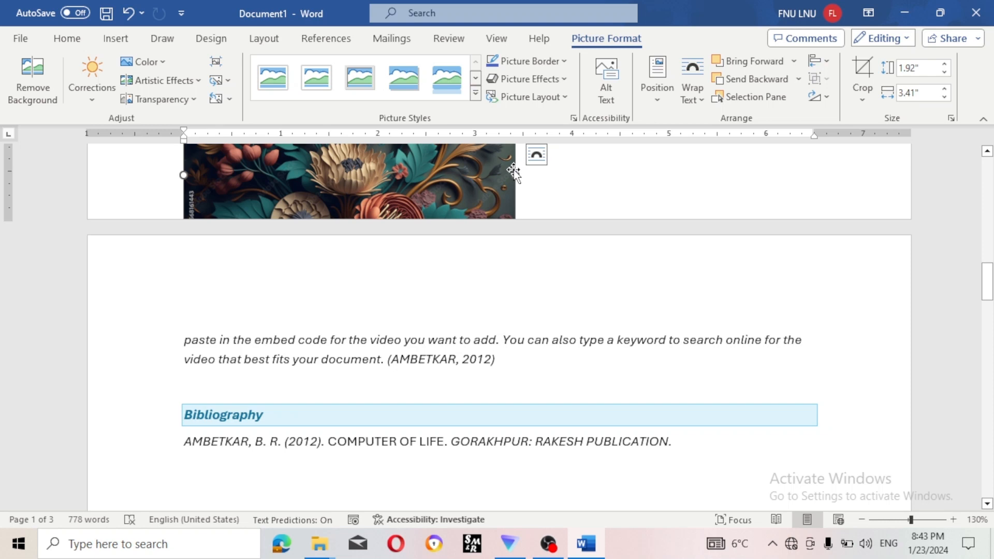
- Resize the flower picture to about 1.48" by 2.05" and move it to page 2, at the right of the Bibliography entry
{"action": "left_click_drag", "start_coordinate": [516, 175], "coordinate": [441, 175]}
{"action": "scroll", "coordinate": [340, 178], "scroll_direction": "up", "scroll_amount": 1}
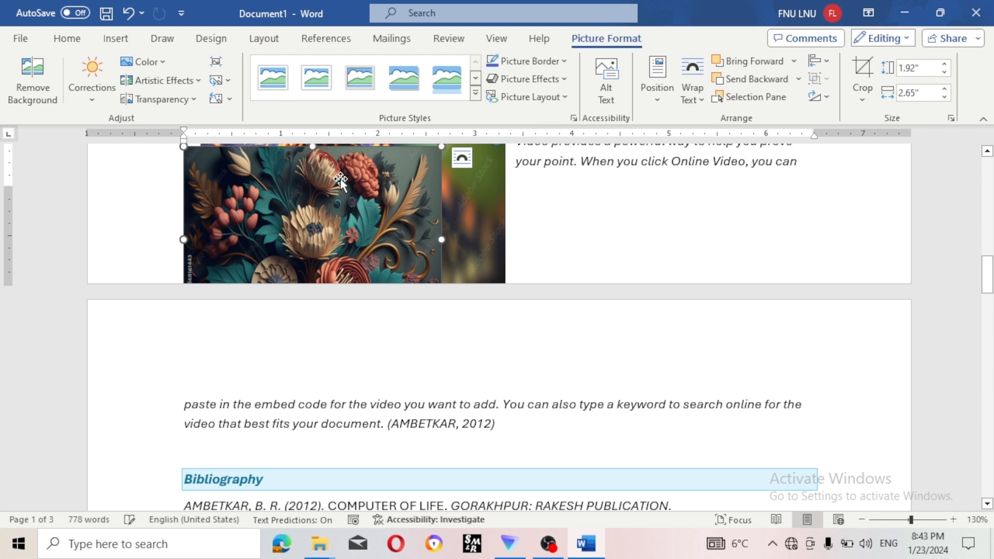
{"action": "left_click_drag", "start_coordinate": [340, 178], "coordinate": [802, 204]}
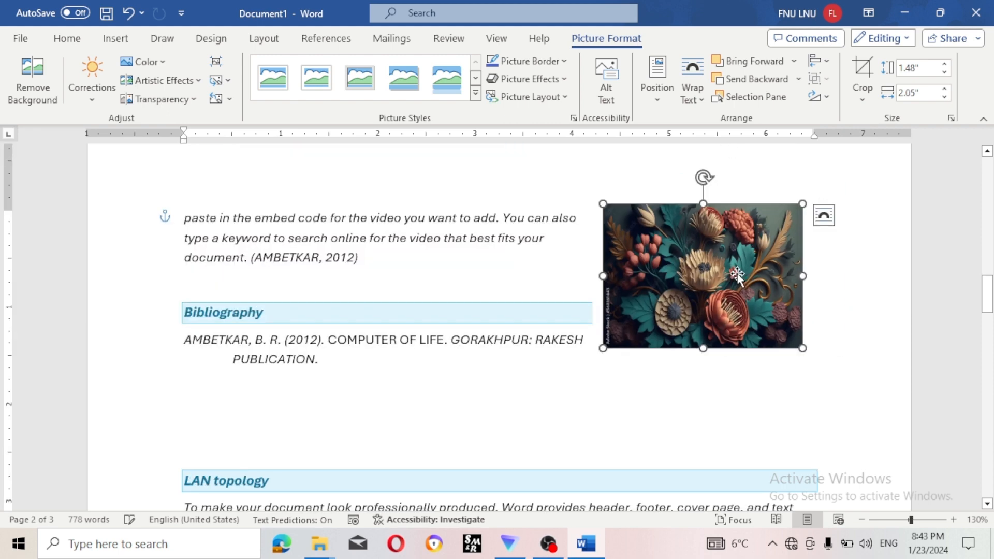
{"action": "left_click_drag", "start_coordinate": [738, 275], "coordinate": [743, 376]}
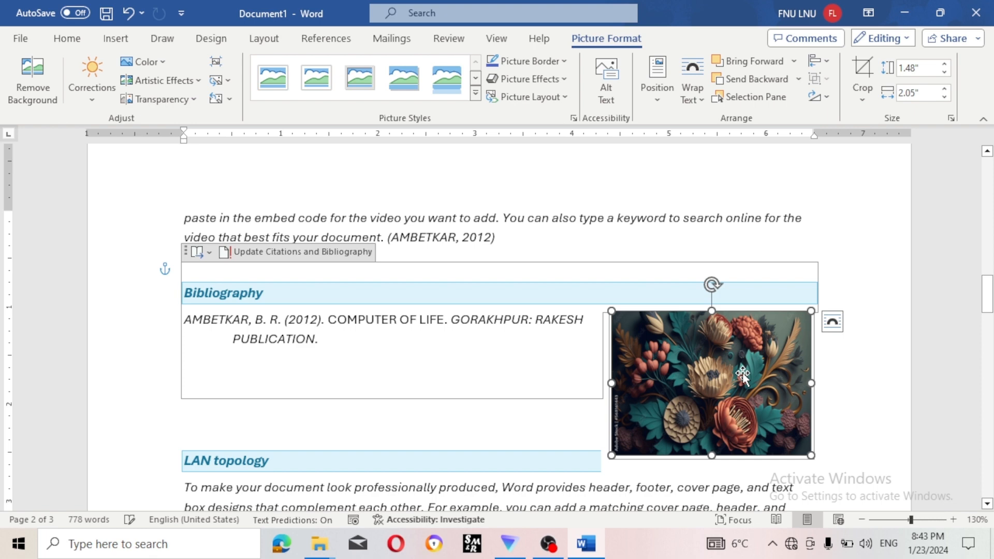
- Reduce the lizard picture to about 2.57" by 2.44" and move it up page 1 into the LAN-Local area network section
{"action": "scroll", "coordinate": [742, 374], "scroll_direction": "up", "scroll_amount": 5}
{"action": "left_click", "coordinate": [368, 270]}
{"action": "left_click_drag", "start_coordinate": [368, 270], "coordinate": [623, 87]}
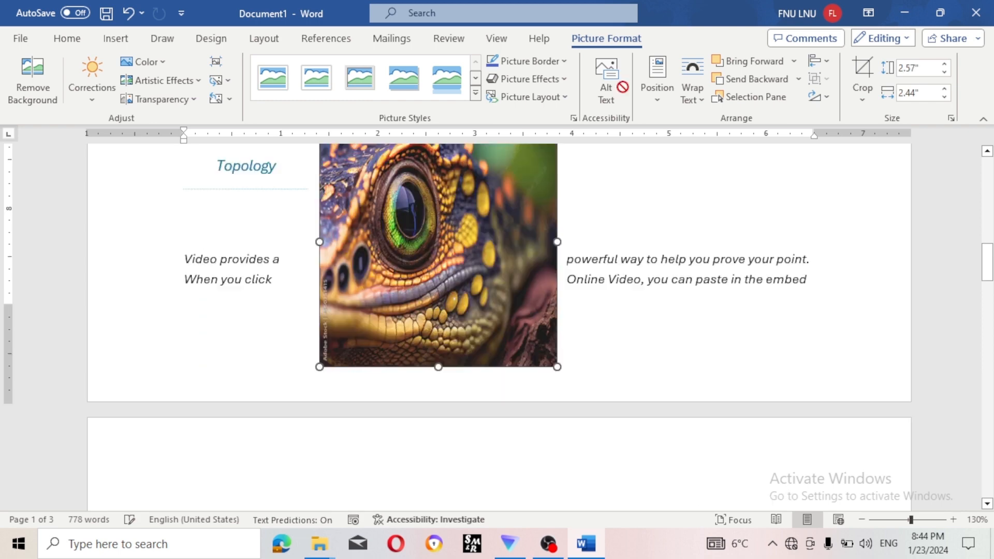
{"action": "left_click_drag", "start_coordinate": [481, 161], "coordinate": [412, 175]}
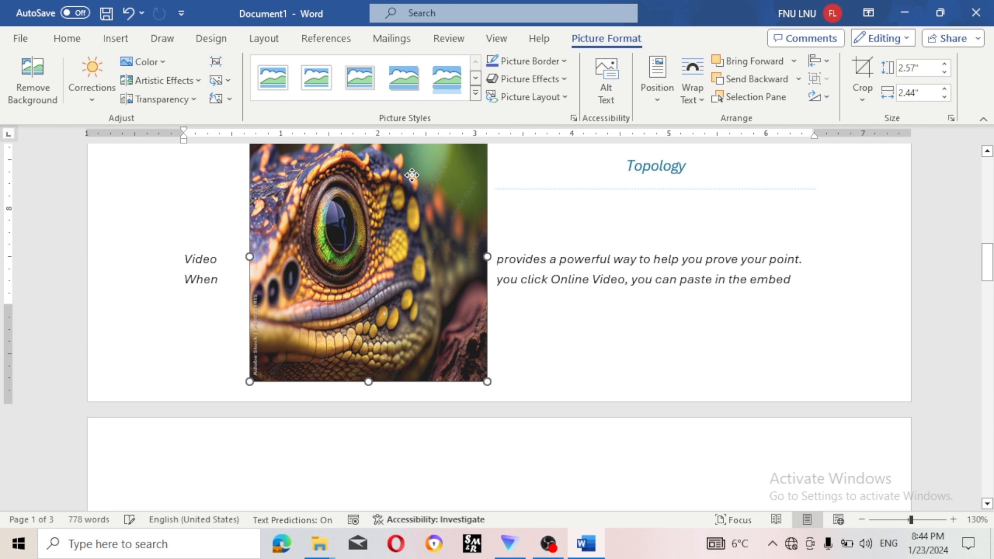
{"action": "left_click_drag", "start_coordinate": [412, 175], "coordinate": [572, 192]}
{"action": "scroll", "coordinate": [739, 262], "scroll_direction": "up", "scroll_amount": 5}
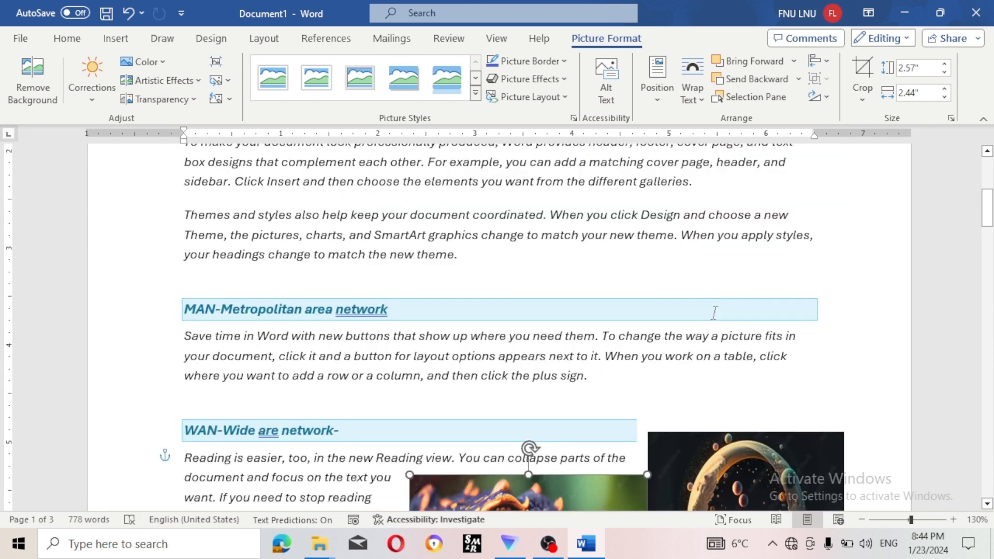
{"action": "left_click_drag", "start_coordinate": [590, 491], "coordinate": [681, 133]}
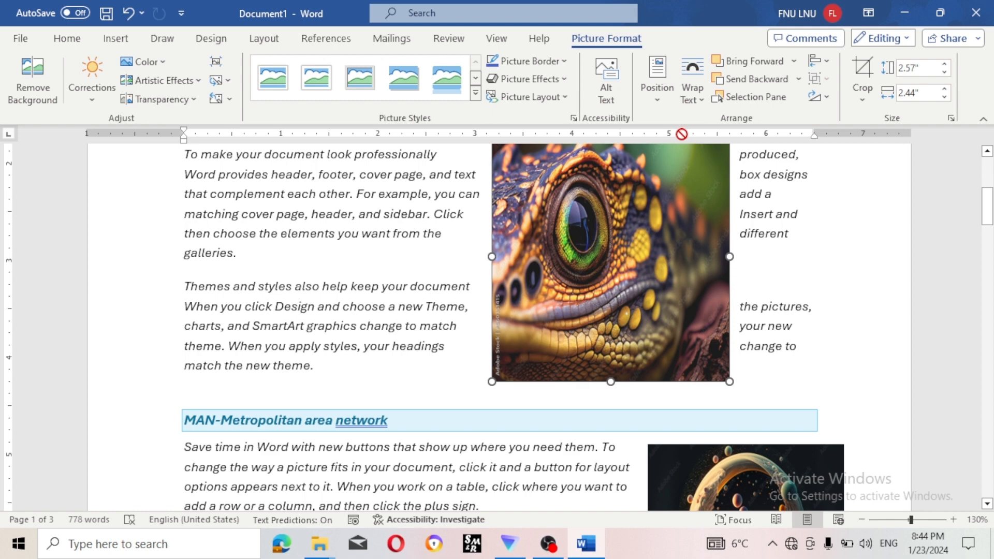
{"action": "left_click_drag", "start_coordinate": [681, 134], "coordinate": [673, 207]}
- Shrink the lizard picture to about 1.29" by 1.33" and place it at the right of the "Type of network" title
{"action": "left_click_drag", "start_coordinate": [726, 324], "coordinate": [715, 344]}
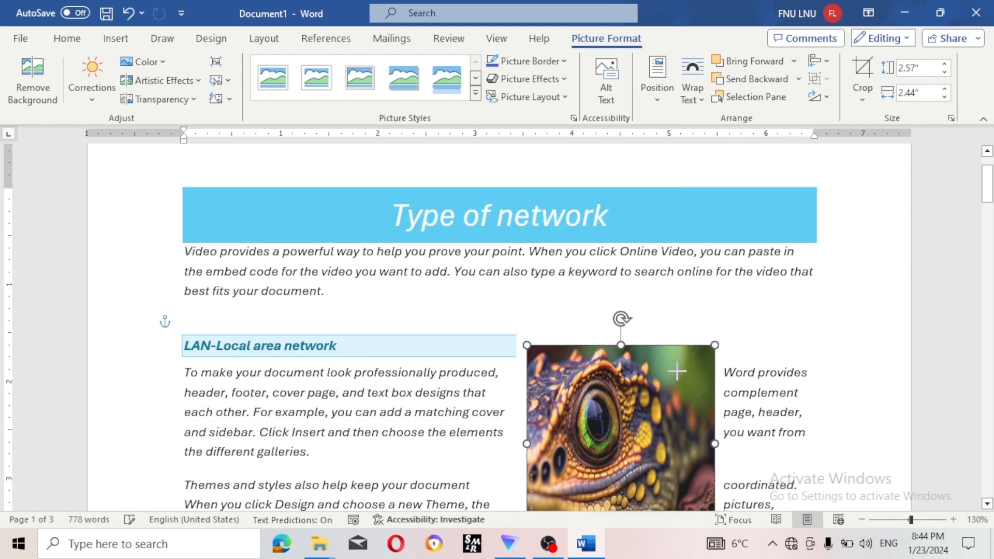
{"action": "left_click_drag", "start_coordinate": [677, 371], "coordinate": [599, 468]}
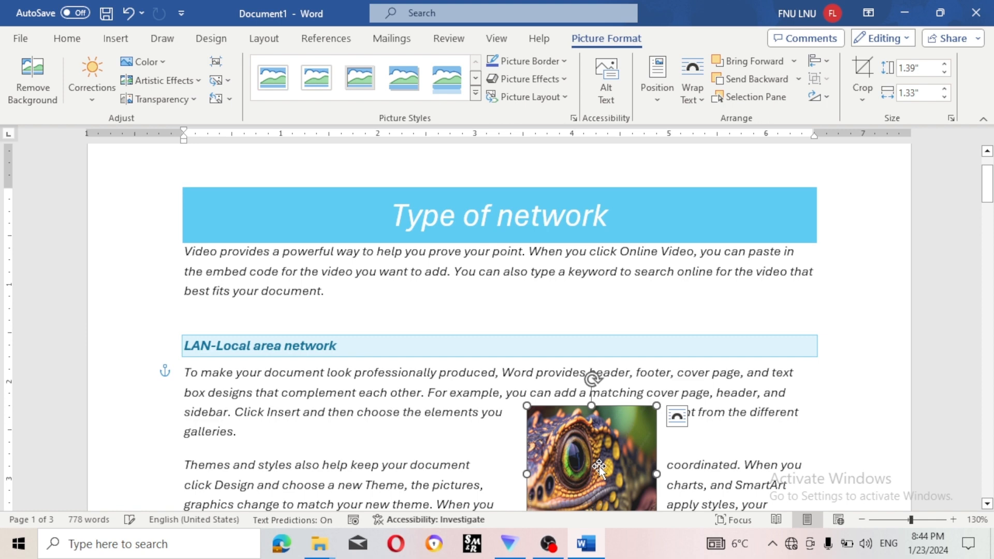
{"action": "left_click_drag", "start_coordinate": [599, 468], "coordinate": [757, 309]}
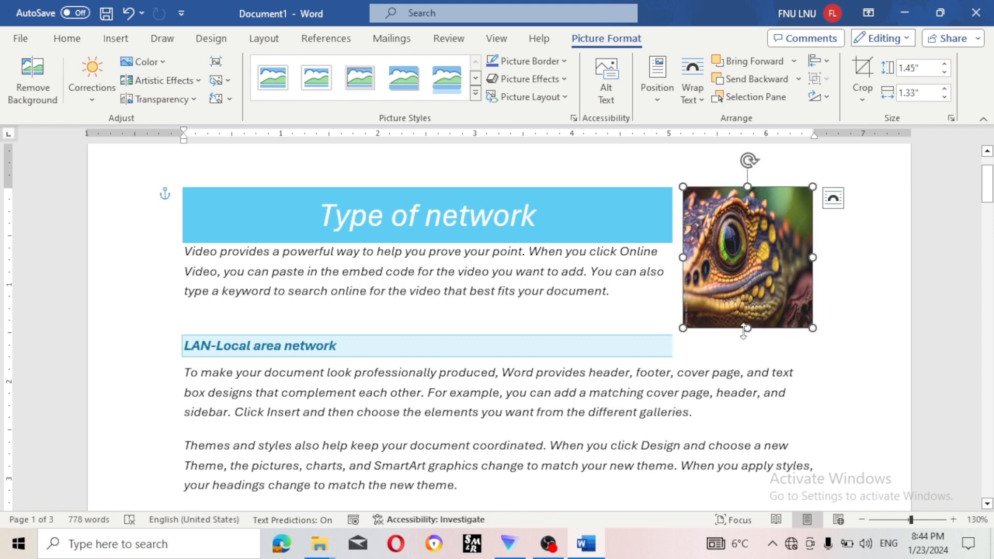
{"action": "left_click_drag", "start_coordinate": [744, 331], "coordinate": [747, 314]}
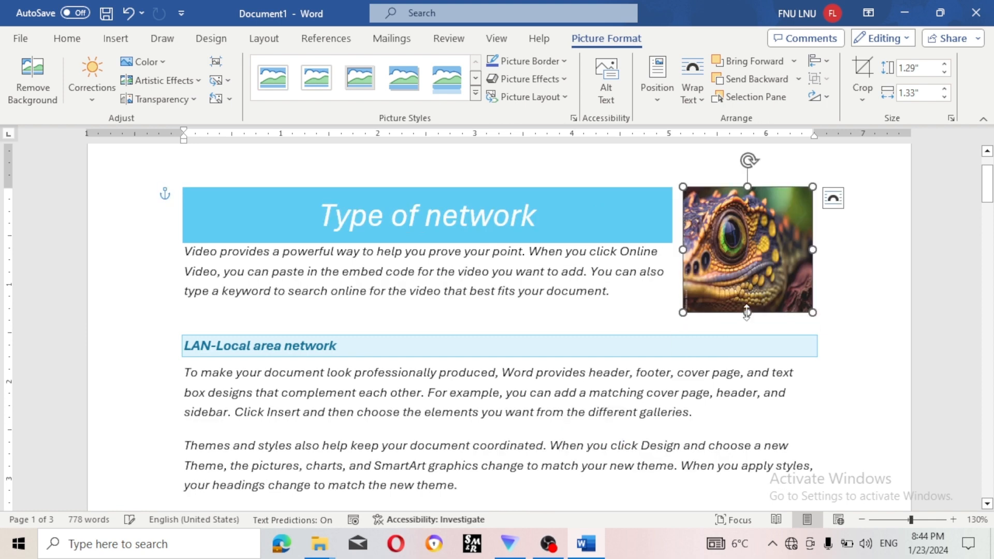
{"action": "left_click", "coordinate": [763, 271]}
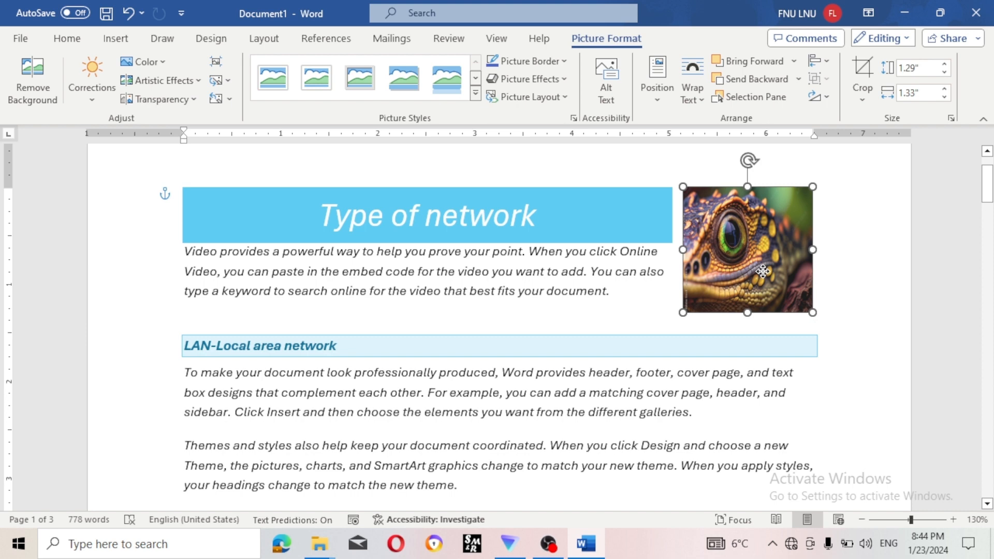
{"action": "left_click_drag", "start_coordinate": [763, 271], "coordinate": [763, 278]}
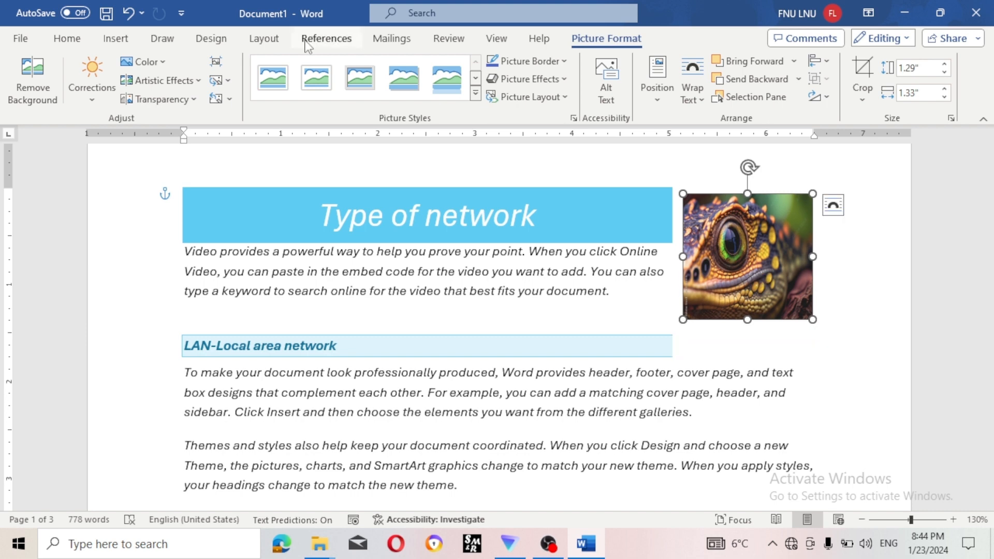
- Insert the caption "Figure 1 NETWORK" for the lizard picture, using the Figure label and the position below the selected item
{"action": "left_click", "coordinate": [314, 42]}
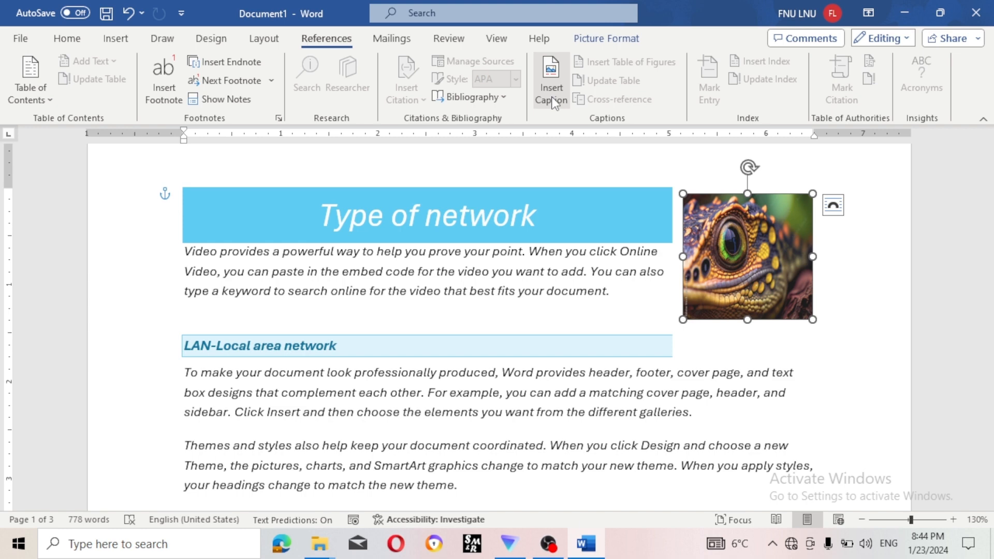
{"action": "left_click", "coordinate": [553, 98]}
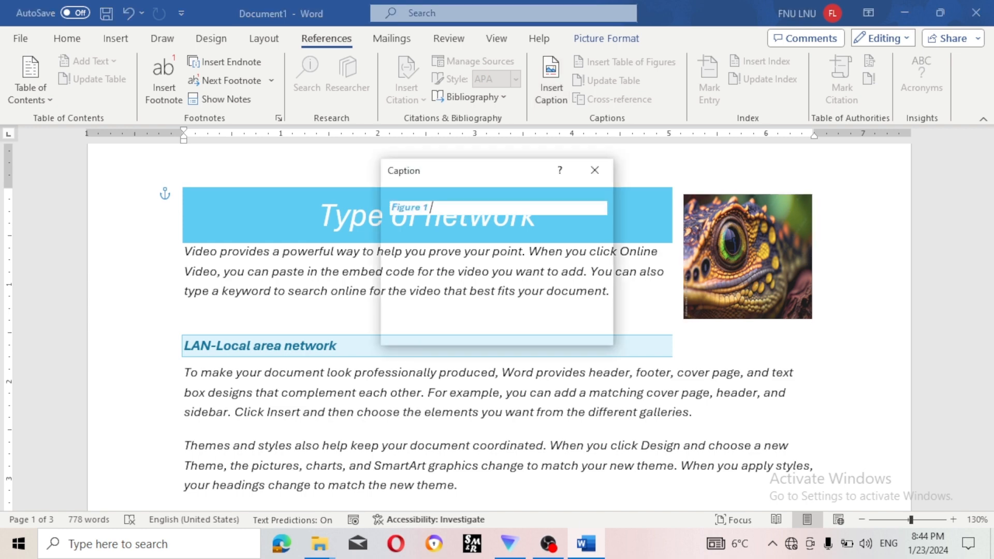
{"action": "type", "text": "NETWORK"}
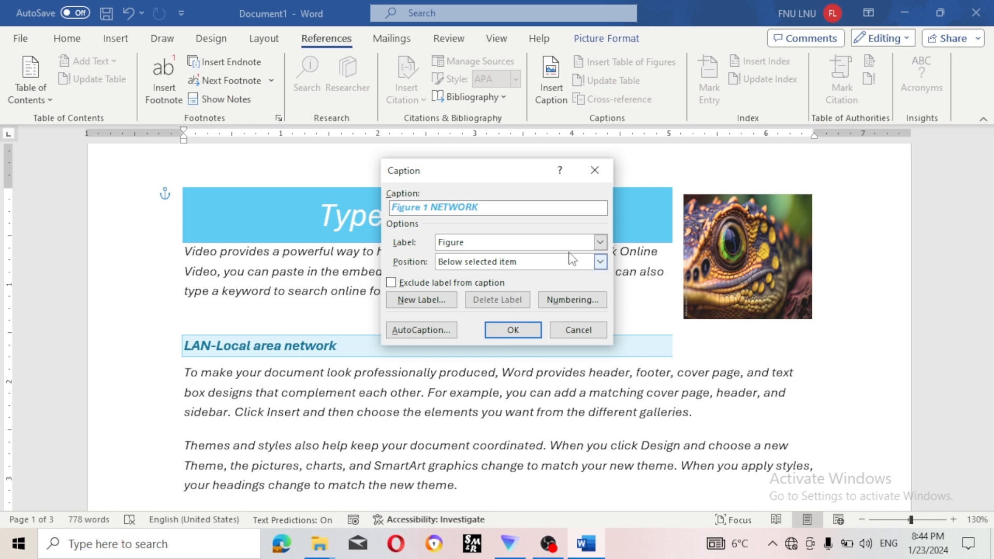
{"action": "left_click", "coordinate": [600, 242]}
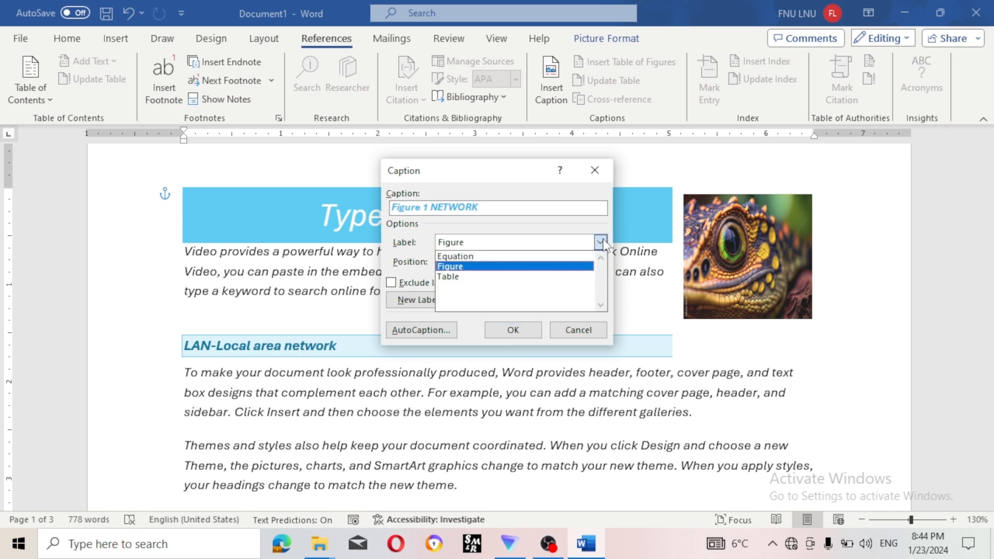
{"action": "left_click", "coordinate": [527, 266]}
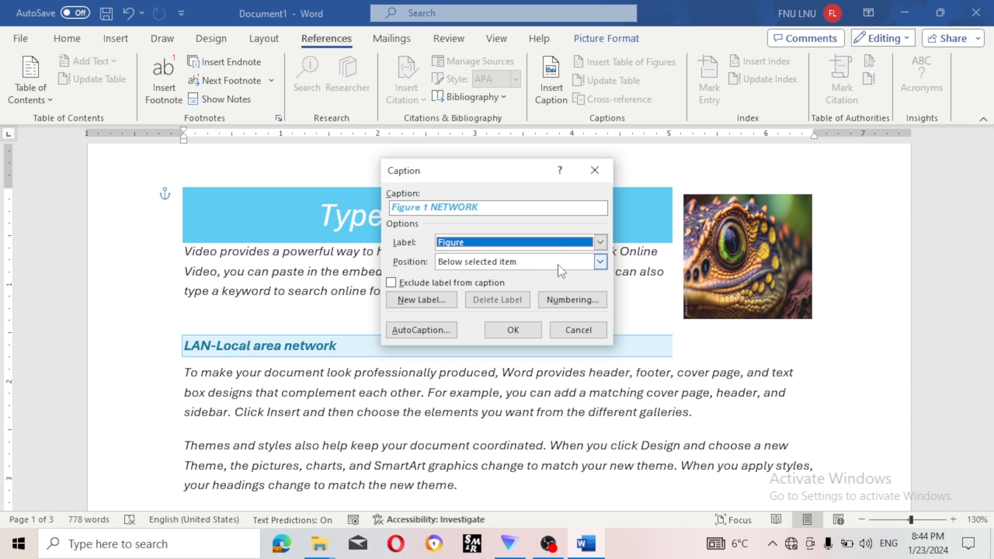
{"action": "left_click", "coordinate": [601, 263]}
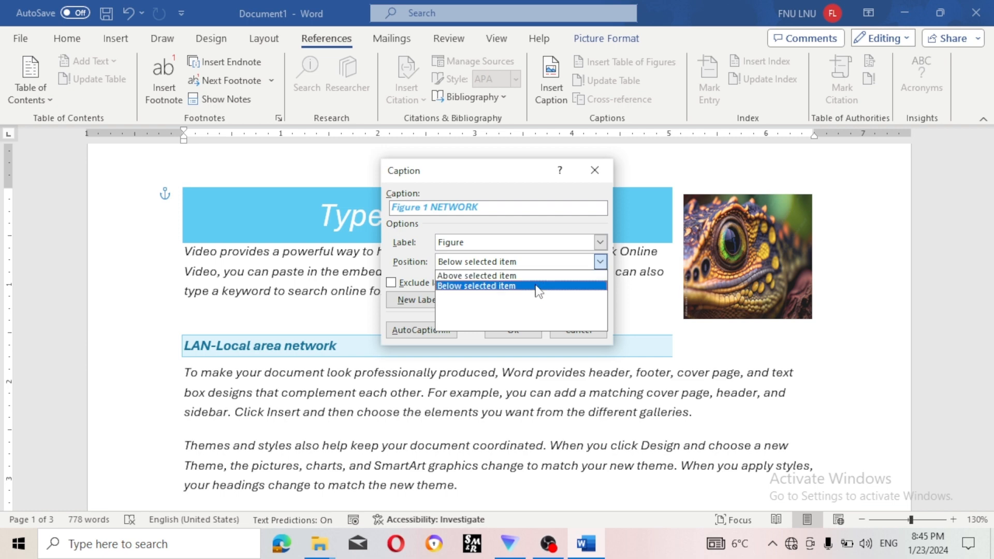
{"action": "left_click", "coordinate": [485, 287]}
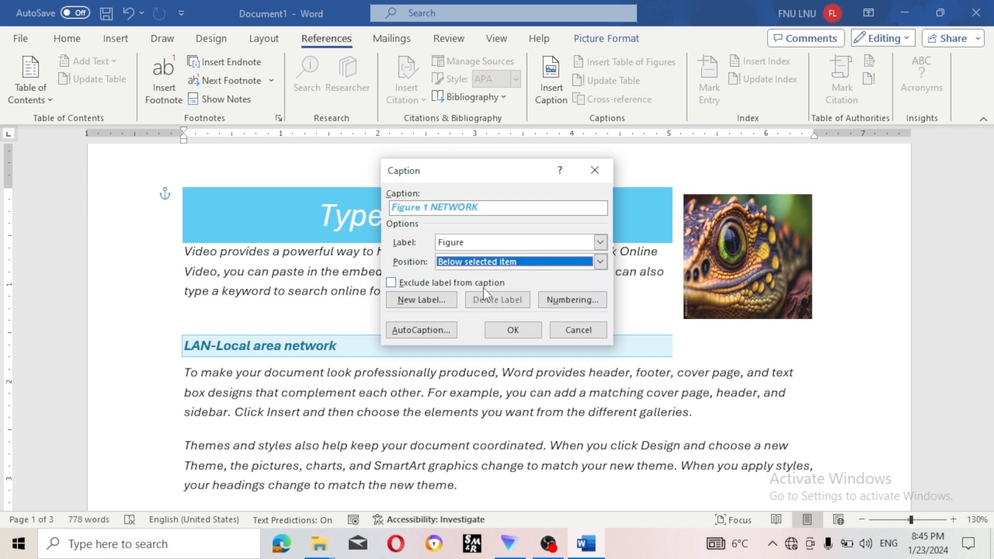
{"action": "left_click", "coordinate": [513, 331]}
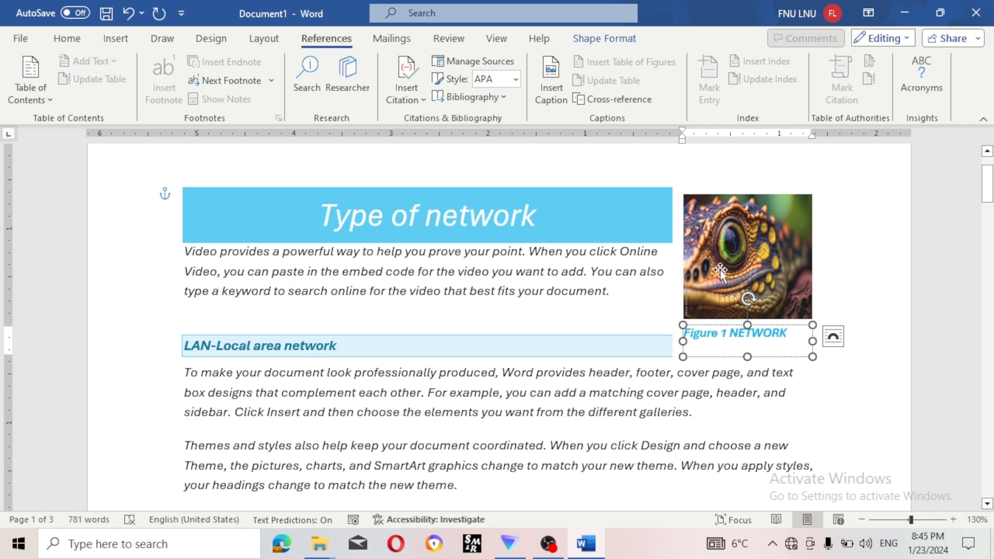
- Insert the caption "Figure 2 WAN NETWORK" below the planets picture beside the WAN section, using the Figure label
{"action": "scroll", "coordinate": [719, 269], "scroll_direction": "down", "scroll_amount": 7}
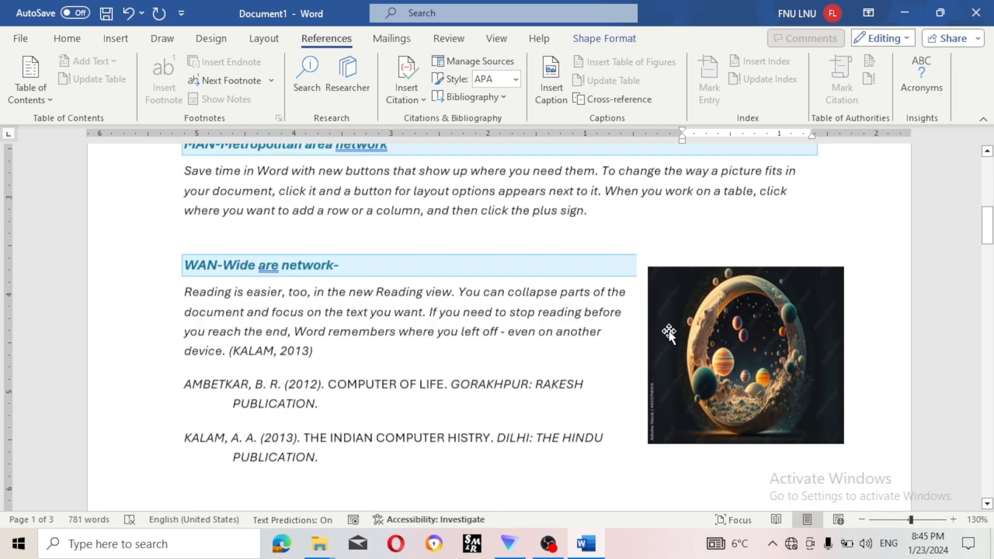
{"action": "scroll", "coordinate": [679, 331], "scroll_direction": "down", "scroll_amount": 1}
{"action": "left_click", "coordinate": [702, 329]}
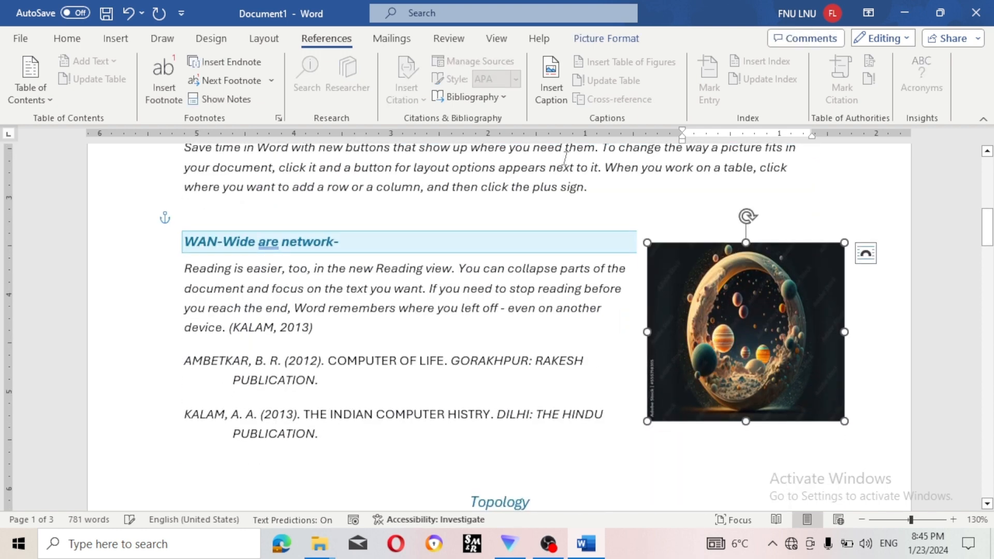
{"action": "left_click", "coordinate": [564, 106]}
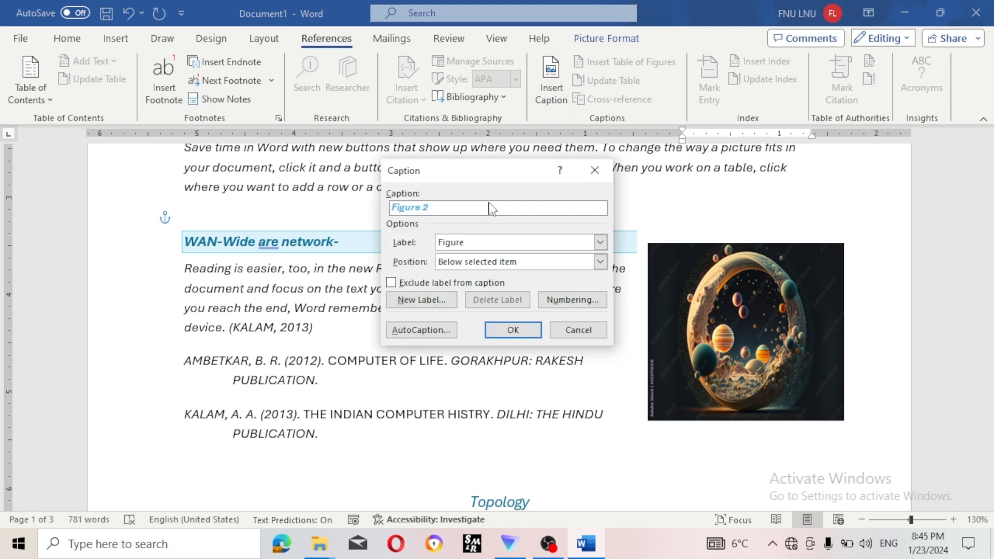
{"action": "type", "text": "WAN NETWORK"}
{"action": "left_click", "coordinate": [600, 262]}
{"action": "left_click", "coordinate": [553, 286]}
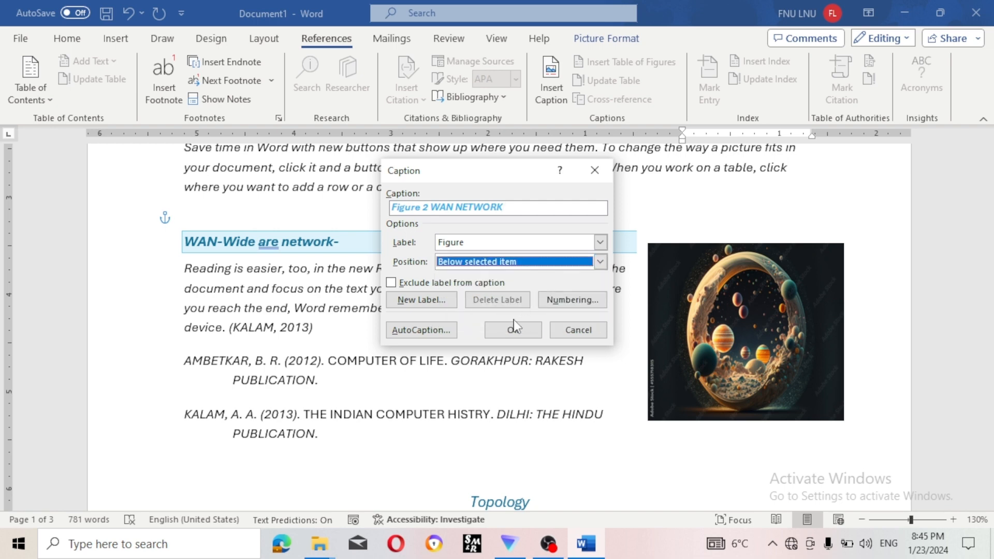
{"action": "left_click", "coordinate": [513, 330]}
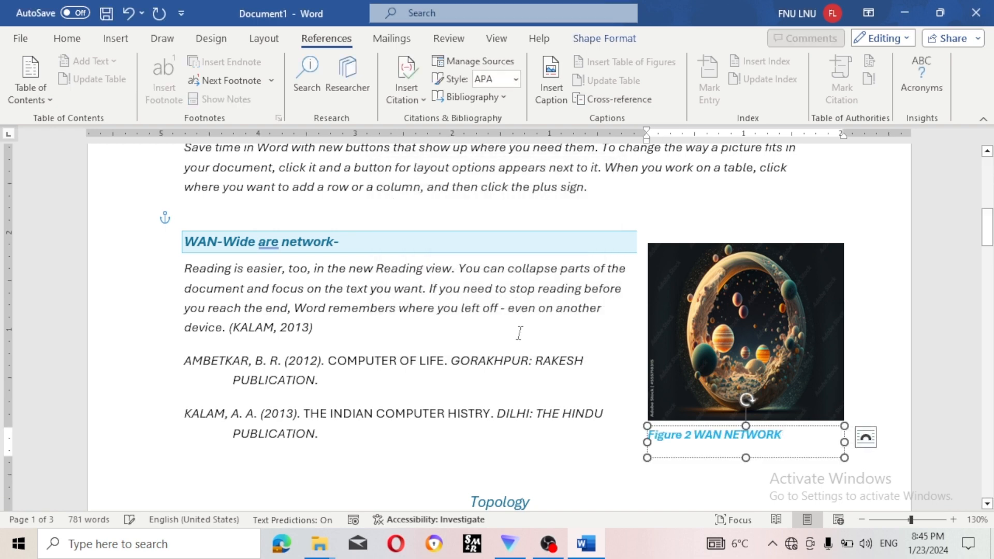
- Insert the caption "Figure 3BIBLIOGRAPHY" below the flower picture beside the Bibliography entry, using the Figure label
{"action": "scroll", "coordinate": [557, 303], "scroll_direction": "down", "scroll_amount": 5}
{"action": "scroll", "coordinate": [557, 300], "scroll_direction": "down", "scroll_amount": 9}
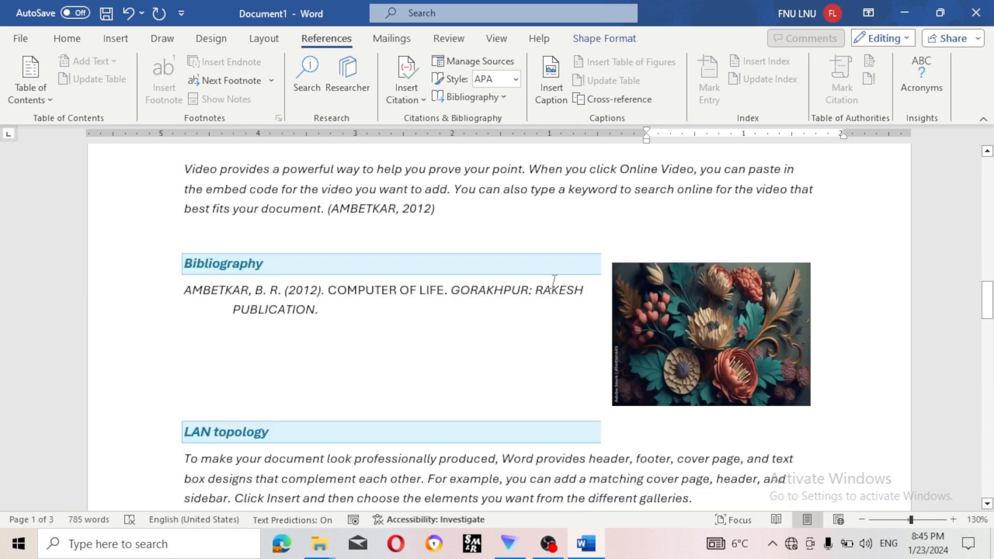
{"action": "left_click", "coordinate": [673, 299]}
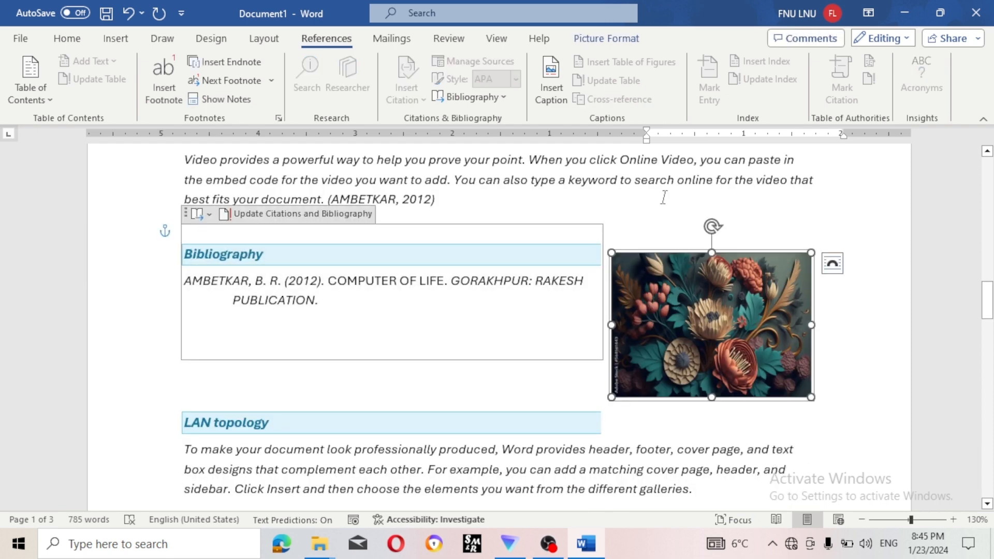
{"action": "left_click", "coordinate": [561, 86]}
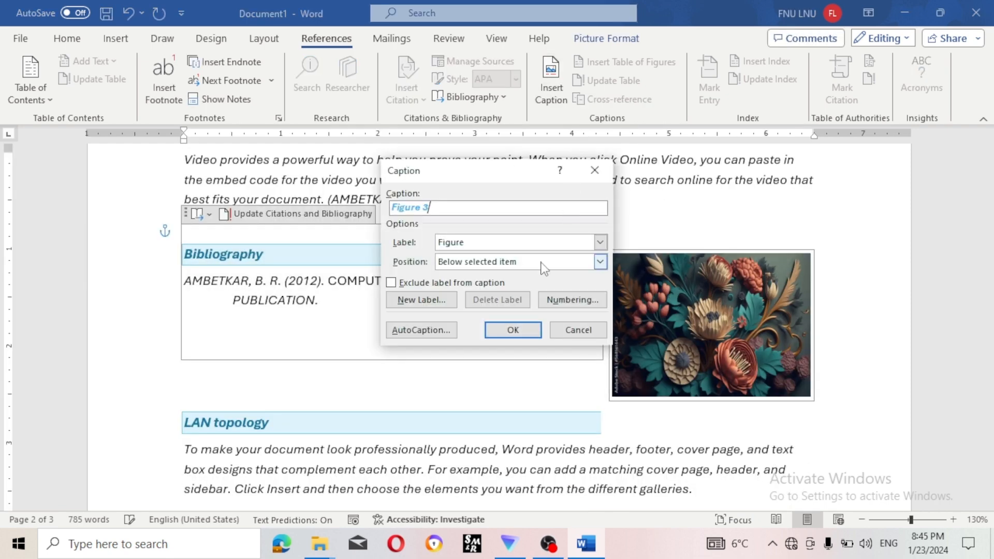
{"action": "left_click", "coordinate": [512, 243]}
{"action": "left_click", "coordinate": [500, 210]}
{"action": "type", "text": "Bl"}
{"action": "type", "text": "BIB"}
{"action": "type", "text": "L"}
{"action": "type", "text": "IO"}
{"action": "type", "text": "GRA"}
{"action": "type", "text": "PHY"}
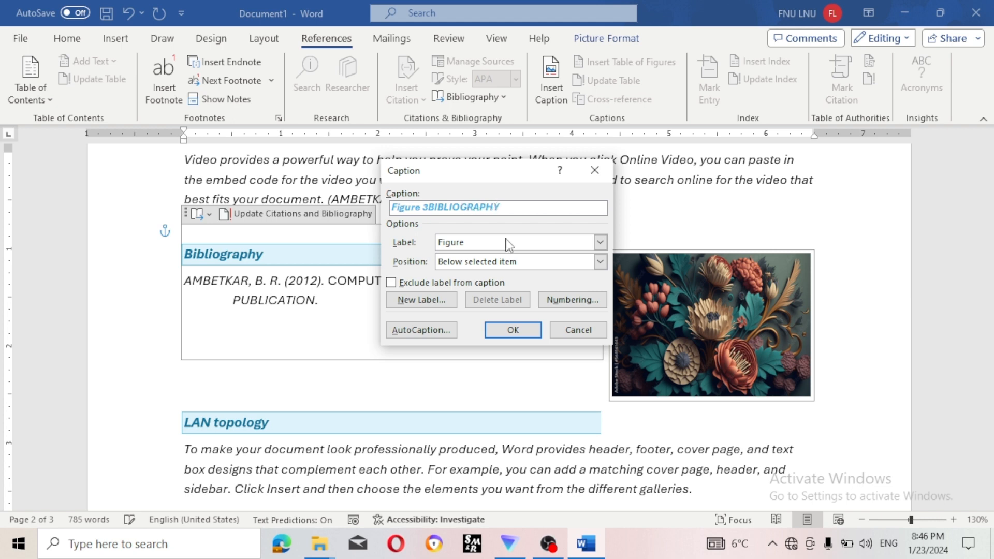
{"action": "left_click", "coordinate": [528, 335]}
{"action": "left_click", "coordinate": [895, 343]}
- Insert a table of figures below the Hybride topology paragraph on page 3, with the From template format and Figure caption label
{"action": "scroll", "coordinate": [685, 338], "scroll_direction": "down", "scroll_amount": 1}
{"action": "scroll", "coordinate": [686, 337], "scroll_direction": "down", "scroll_amount": 8}
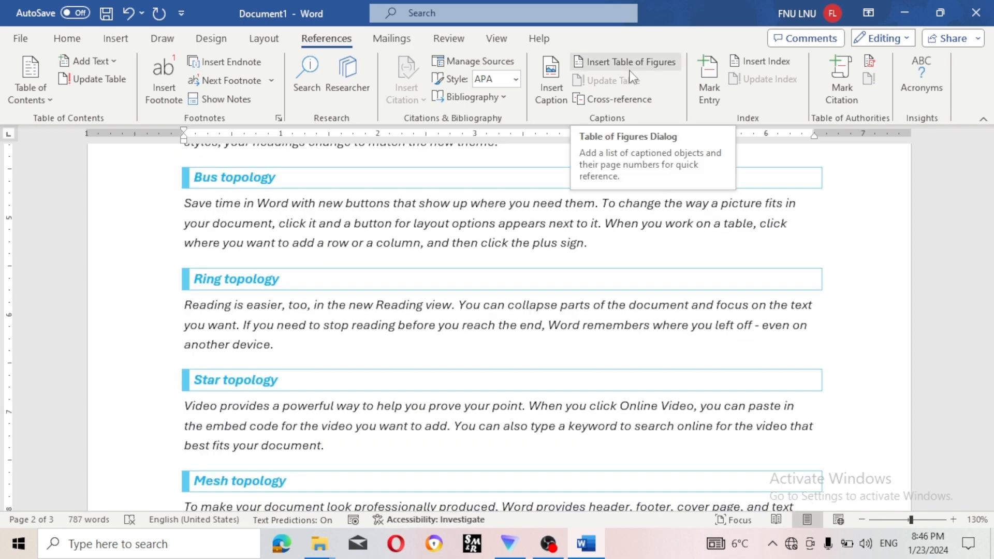
{"action": "scroll", "coordinate": [691, 171], "scroll_direction": "down", "scroll_amount": 1}
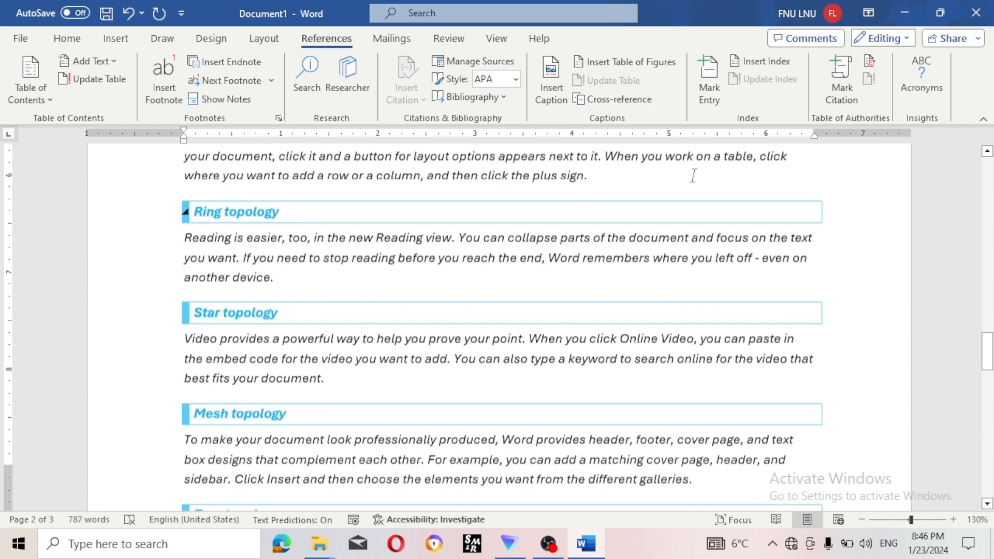
{"action": "scroll", "coordinate": [694, 175], "scroll_direction": "down", "scroll_amount": 10}
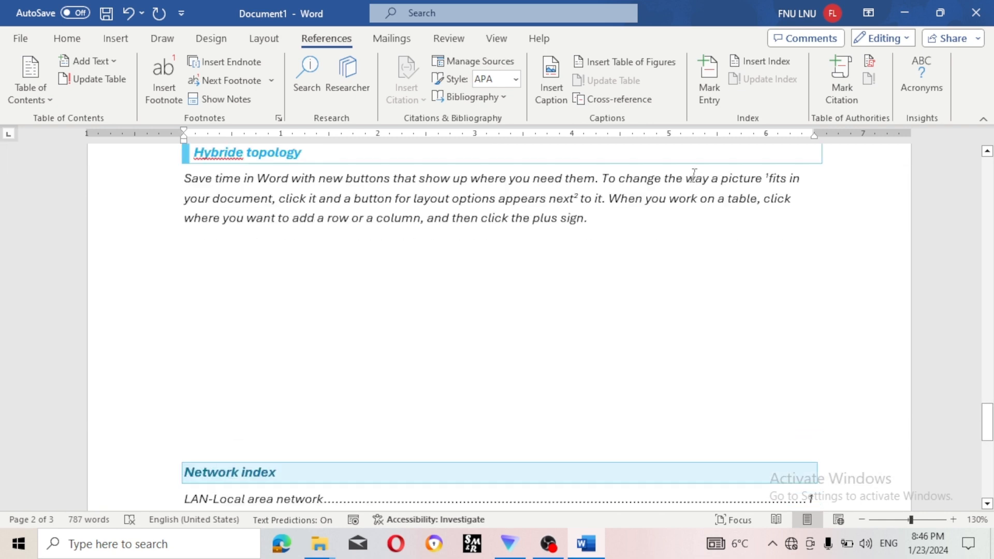
{"action": "scroll", "coordinate": [693, 175], "scroll_direction": "down", "scroll_amount": 3}
{"action": "scroll", "coordinate": [659, 173], "scroll_direction": "up", "scroll_amount": 2}
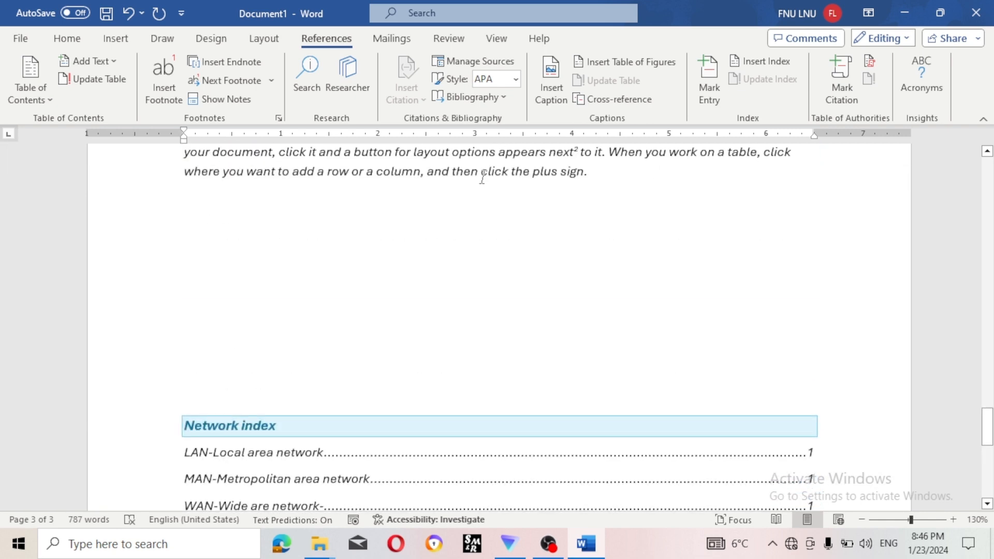
{"action": "left_click", "coordinate": [609, 178]}
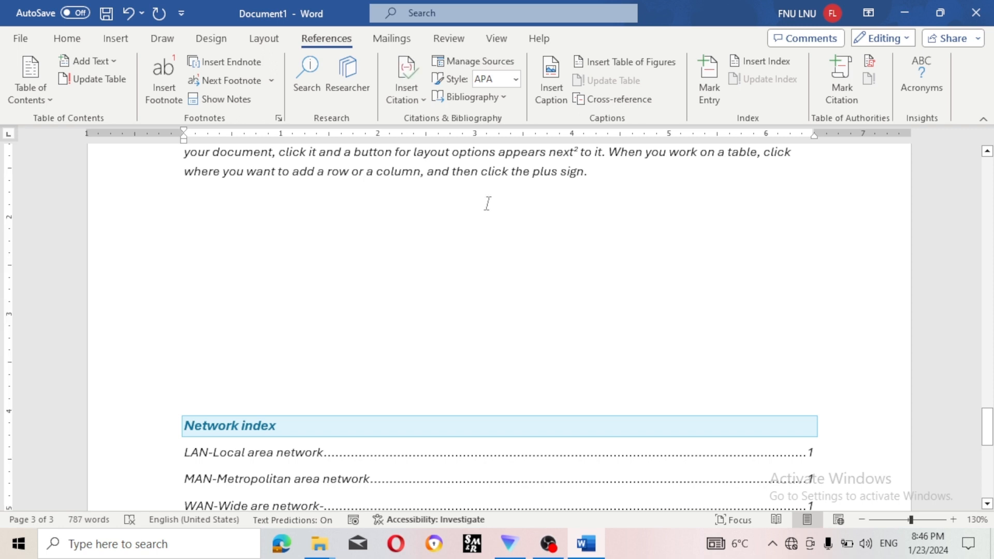
{"action": "left_click", "coordinate": [254, 215]}
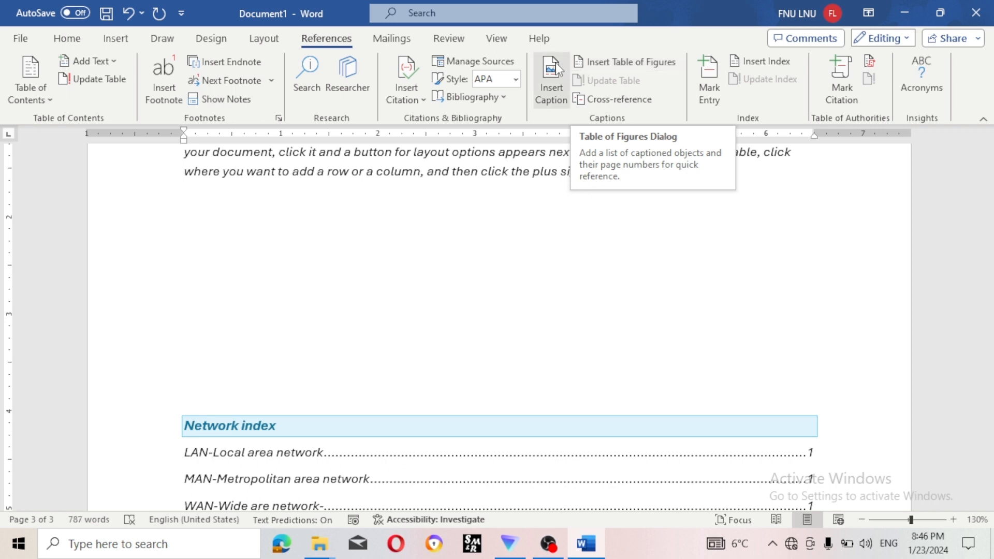
{"action": "left_click", "coordinate": [648, 64]}
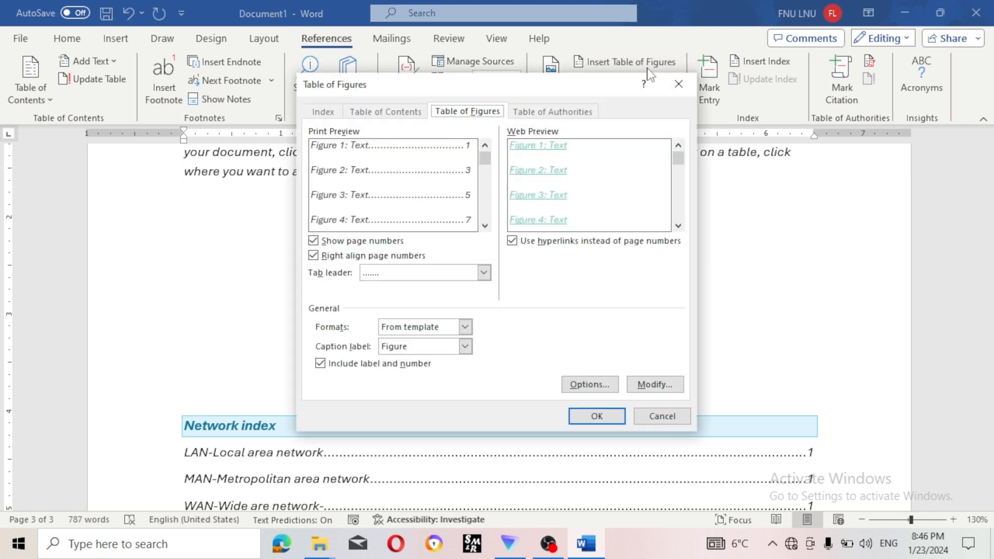
{"action": "left_click", "coordinate": [597, 417]}
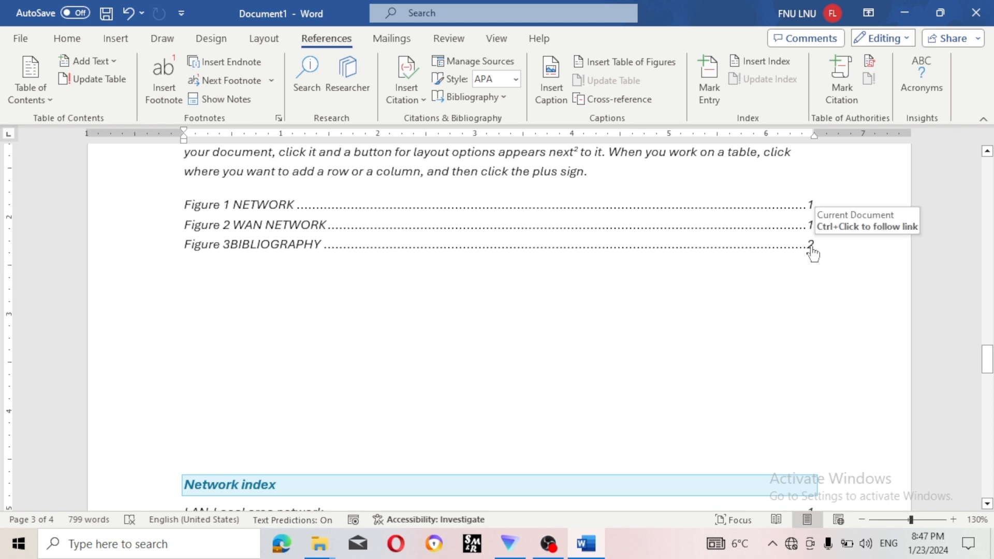
- Follow the Figure 3 entry's link in the table of figures to its caption, and return to the table
{"action": "left_click", "coordinate": [812, 247], "text": "ctrl"}
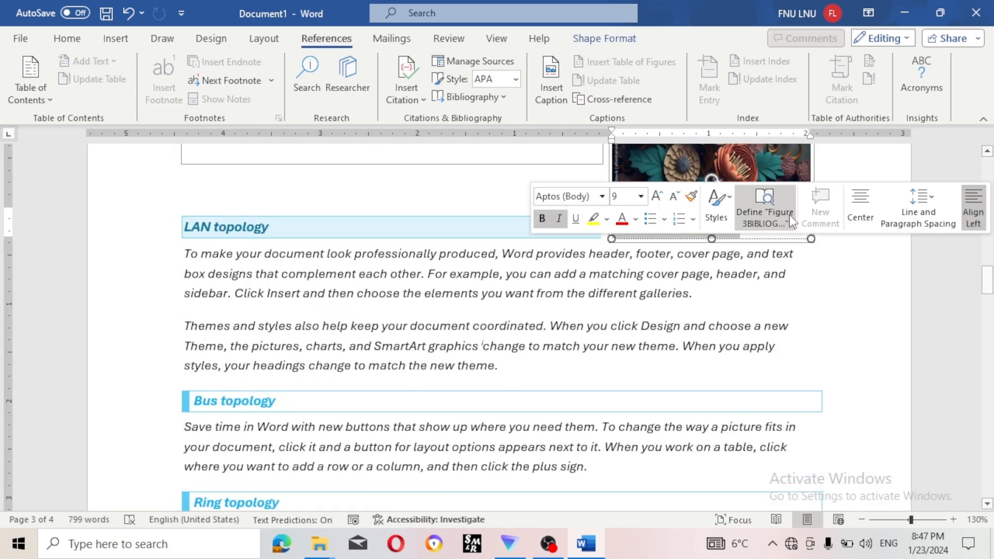
{"action": "left_click", "coordinate": [848, 289]}
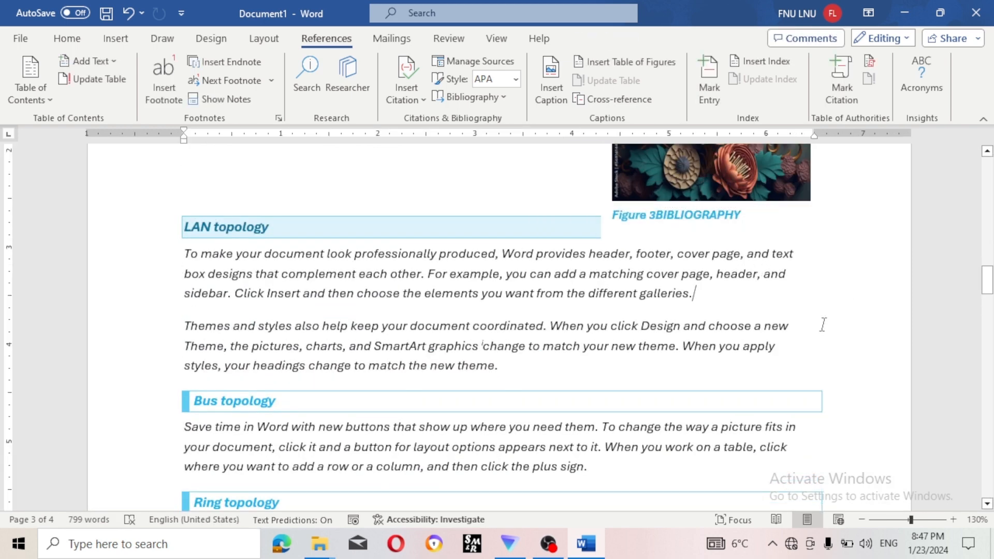
{"action": "scroll", "coordinate": [808, 310], "scroll_direction": "down", "scroll_amount": 12}
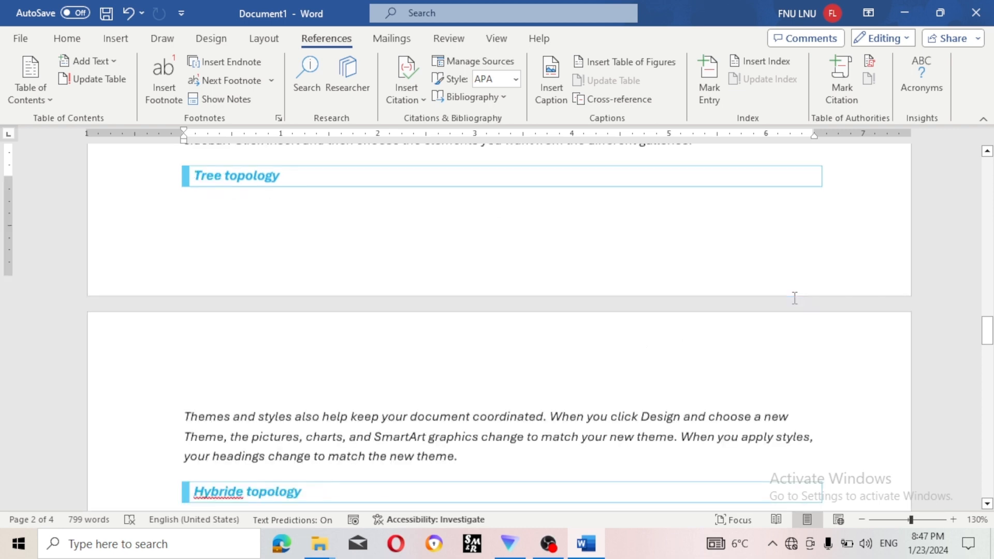
{"action": "scroll", "coordinate": [795, 298], "scroll_direction": "down", "scroll_amount": 4}
{"action": "scroll", "coordinate": [793, 297], "scroll_direction": "down", "scroll_amount": 4}
{"action": "scroll", "coordinate": [795, 290], "scroll_direction": "up", "scroll_amount": 1}
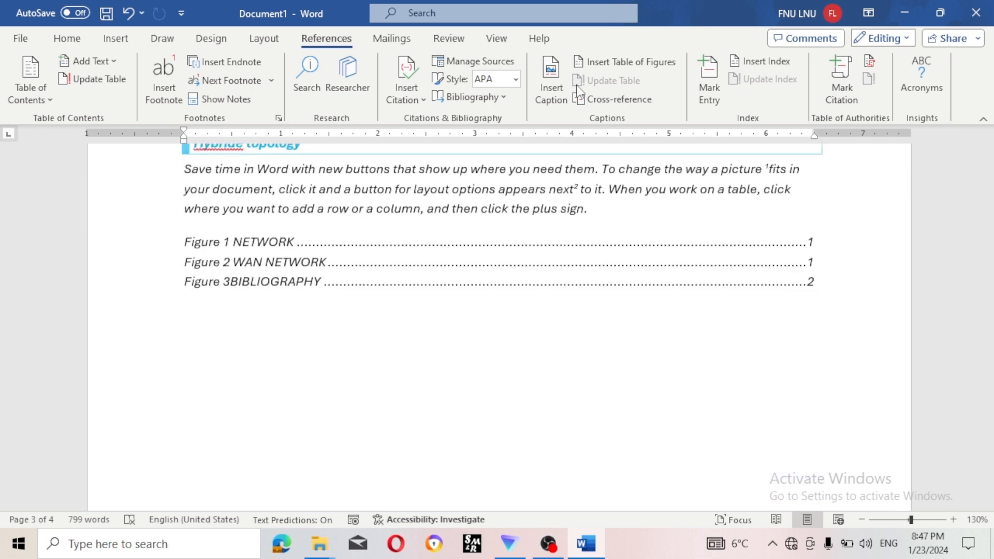
{"action": "left_click", "coordinate": [616, 284]}
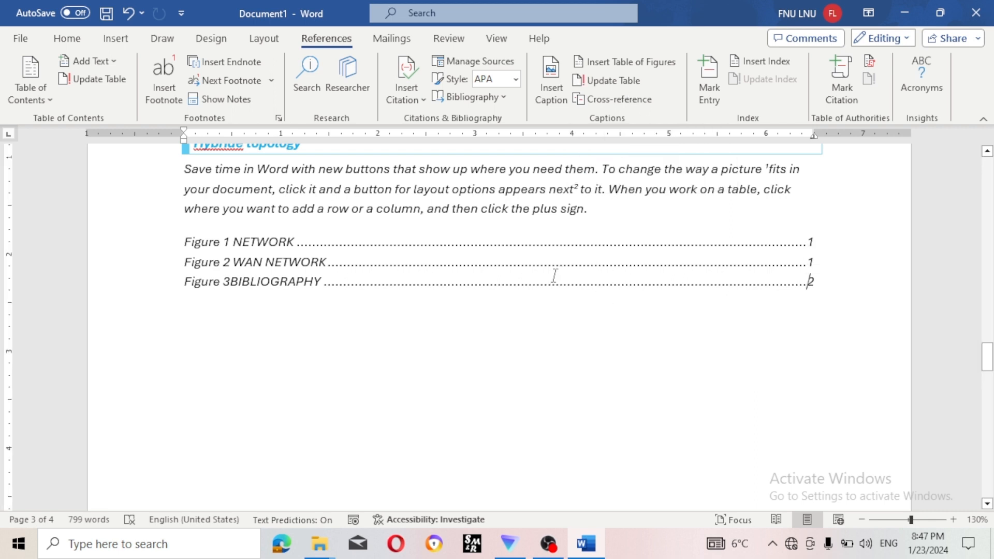
- Change the flower picture's caption text to "Figure 3 ABMETKAR BR"
{"action": "scroll", "coordinate": [555, 276], "scroll_direction": "up", "scroll_amount": 3}
{"action": "scroll", "coordinate": [554, 276], "scroll_direction": "up", "scroll_amount": 10}
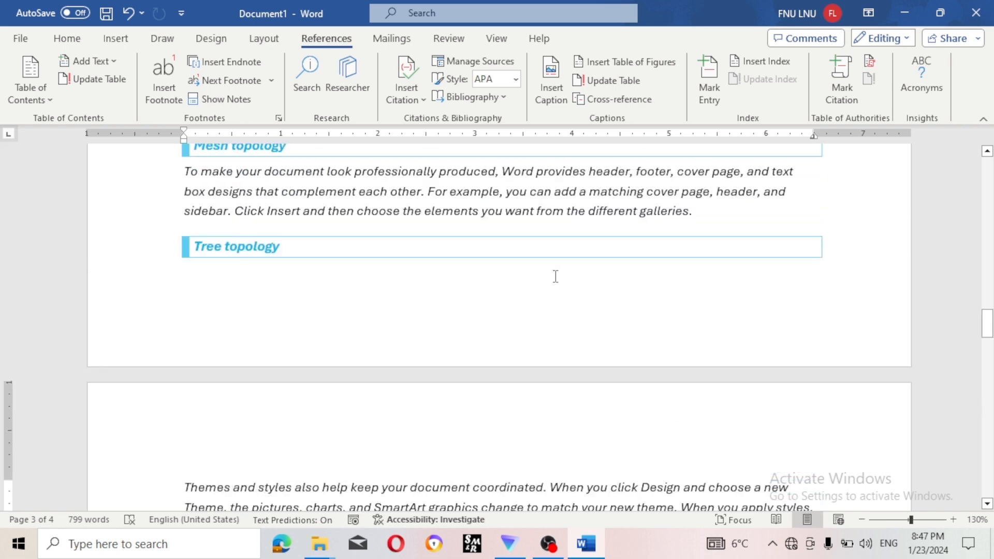
{"action": "scroll", "coordinate": [555, 276], "scroll_direction": "up", "scroll_amount": 5}
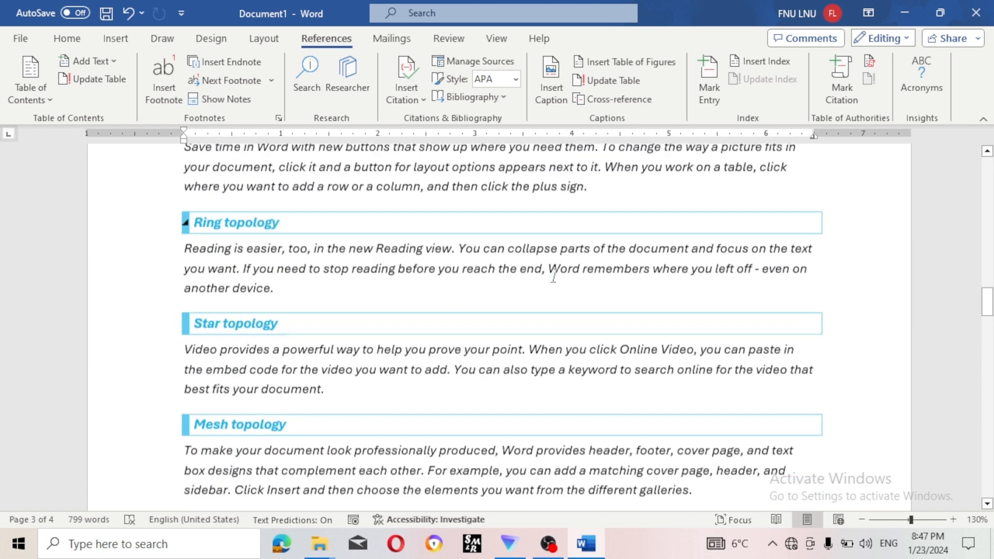
{"action": "scroll", "coordinate": [554, 276], "scroll_direction": "up", "scroll_amount": 4}
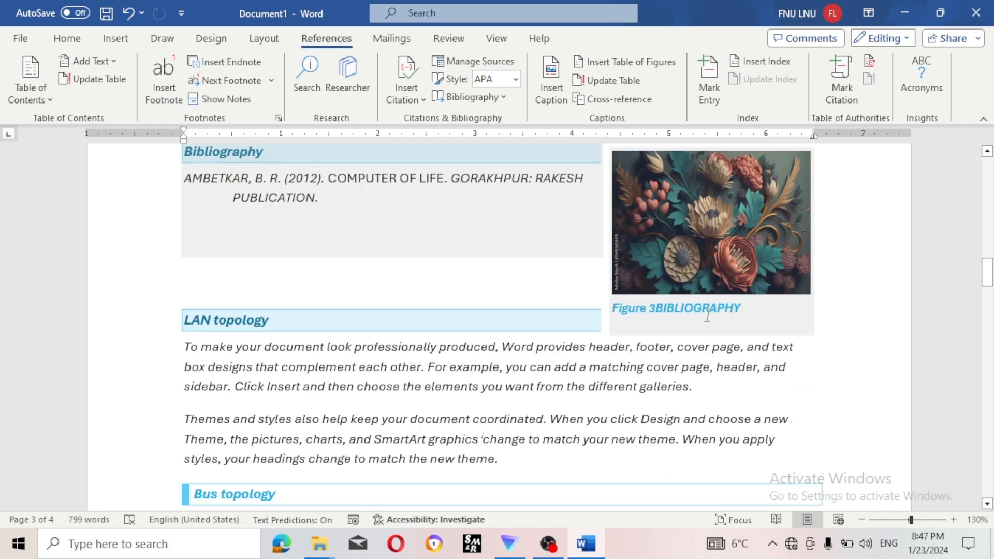
{"action": "left_click", "coordinate": [717, 309]}
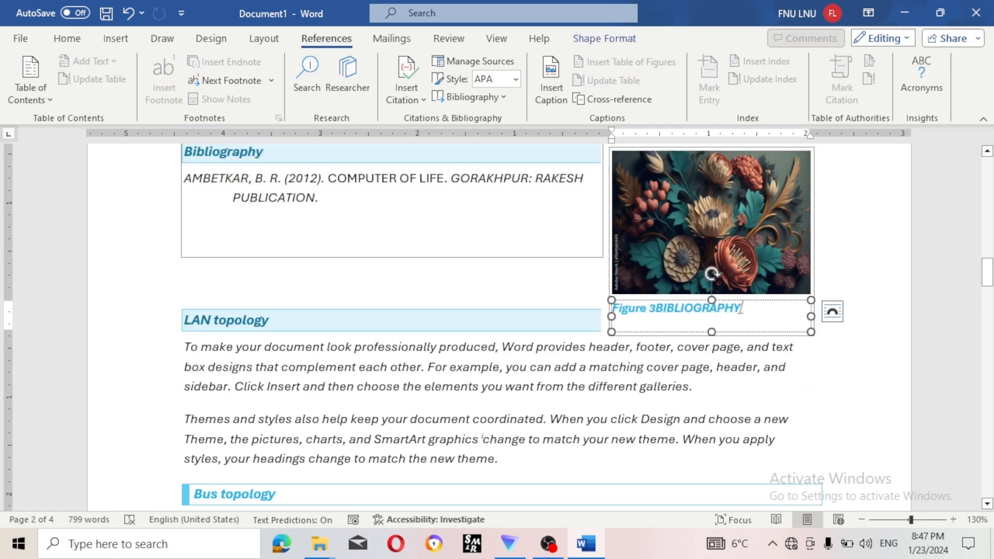
{"action": "key", "text": "BackSpace"}
{"action": "key", "text": "BackSpace"}
{"action": "key", "text": "BackSpace"}
{"action": "key", "text": "BackSpace"}
{"action": "key", "text": "BackSpace"}
{"action": "key", "text": "BackSpace"}
{"action": "key", "text": "BackSpace"}
{"action": "key", "text": "BackSpace"}
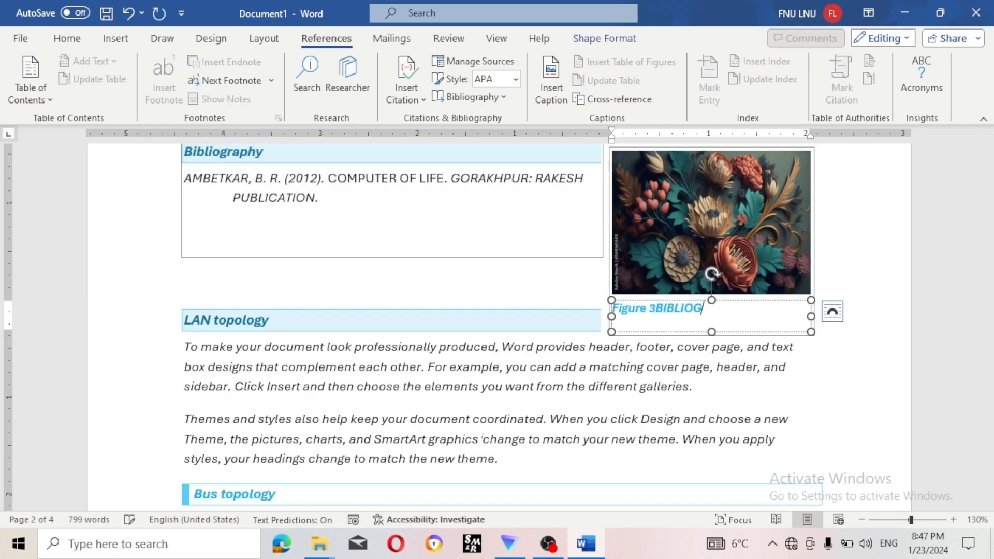
{"action": "key", "text": "BackSpace"}
{"action": "key", "text": "BackSpace"}
{"action": "key", "text": "BackSpace"}
{"action": "key", "text": "BackSpace"}
{"action": "type", "text": "ABMETKAR"}
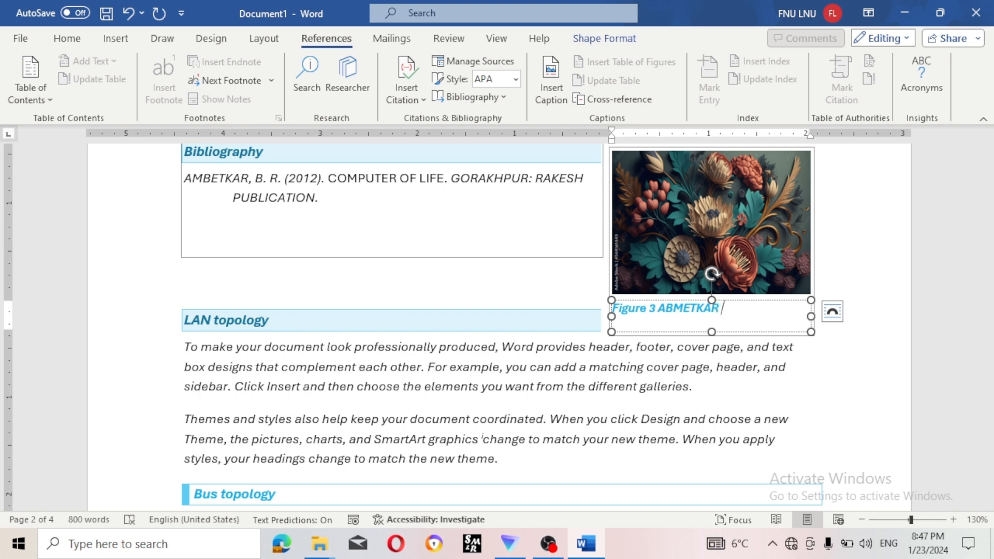
{"action": "type", "text": " BR"}
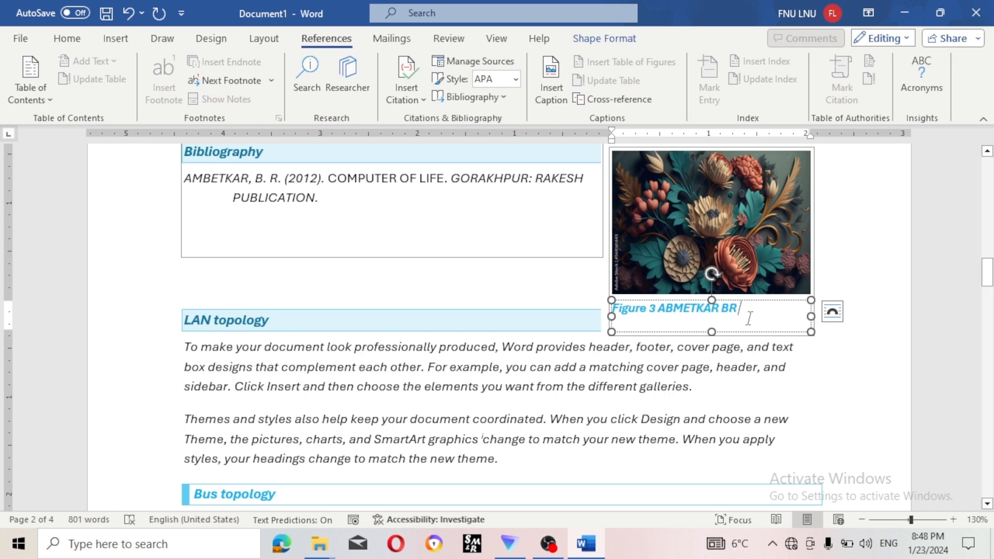
- Update the entire table of figures below the Hybride topology paragraph on page 3
{"action": "scroll", "coordinate": [750, 318], "scroll_direction": "down", "scroll_amount": 10}
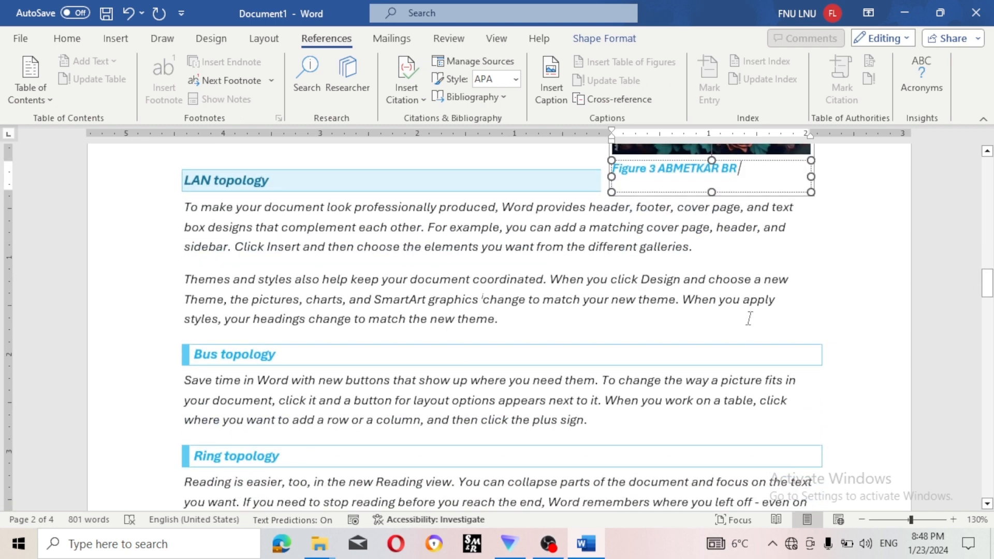
{"action": "scroll", "coordinate": [749, 330], "scroll_direction": "down", "scroll_amount": 4}
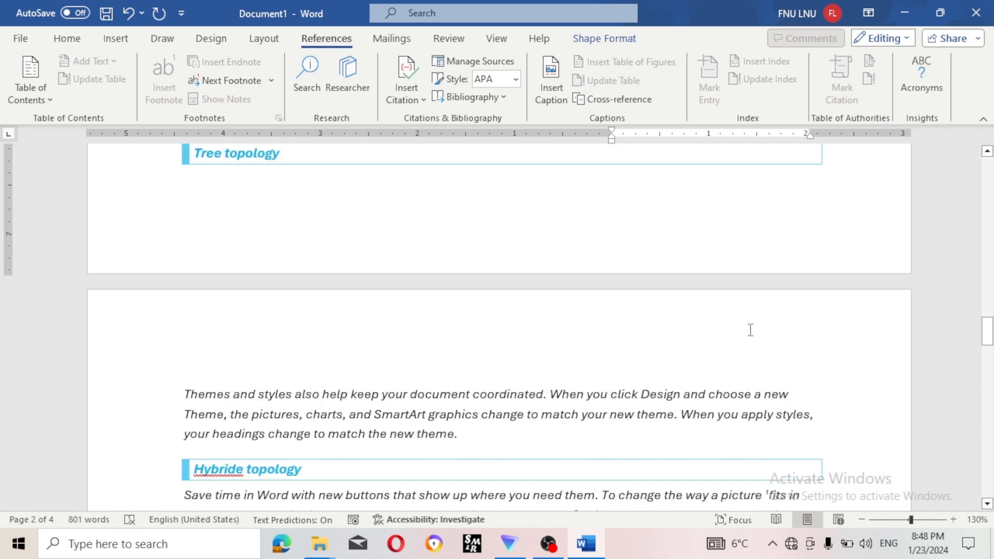
{"action": "scroll", "coordinate": [751, 330], "scroll_direction": "down", "scroll_amount": 4}
{"action": "scroll", "coordinate": [589, 425], "scroll_direction": "down", "scroll_amount": 1}
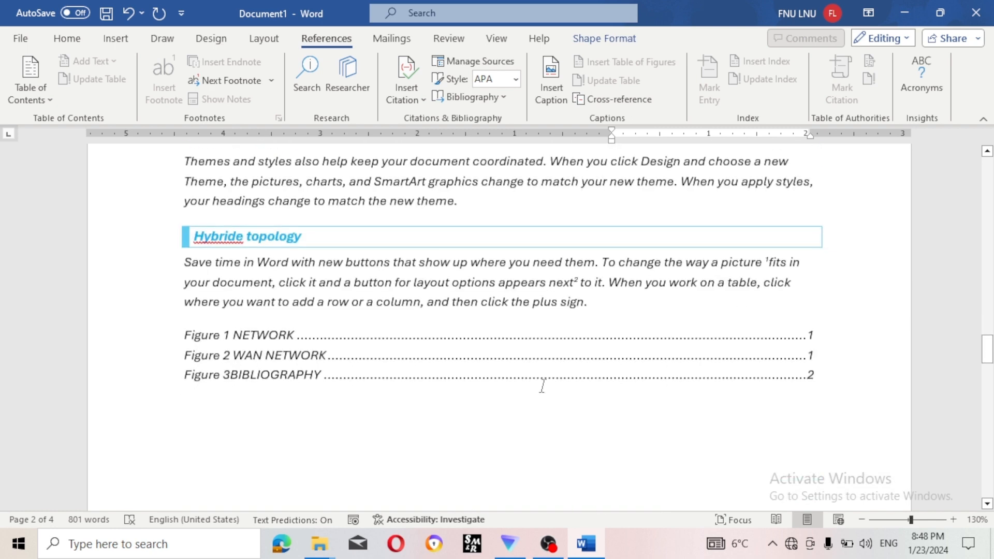
{"action": "left_click", "coordinate": [506, 374]}
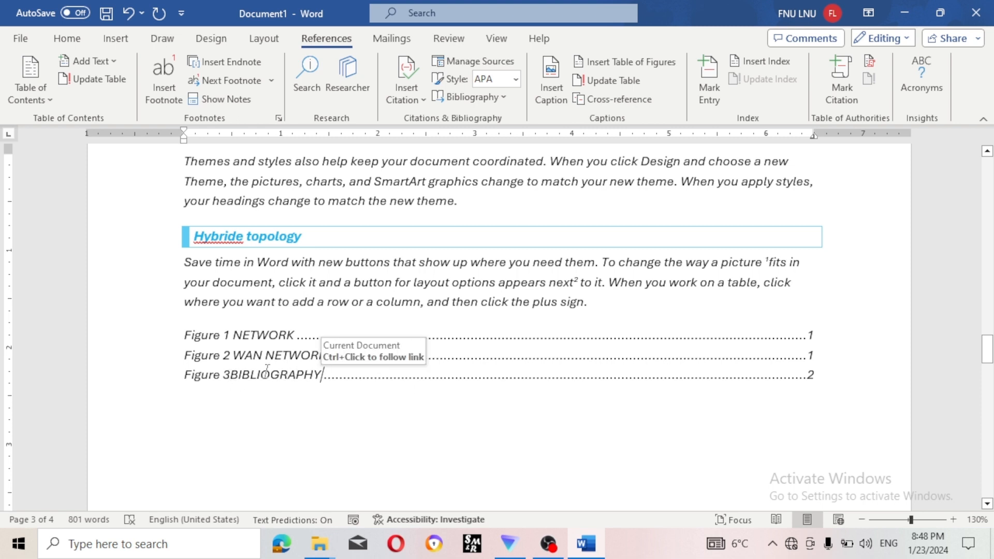
{"action": "left_click", "coordinate": [614, 83]}
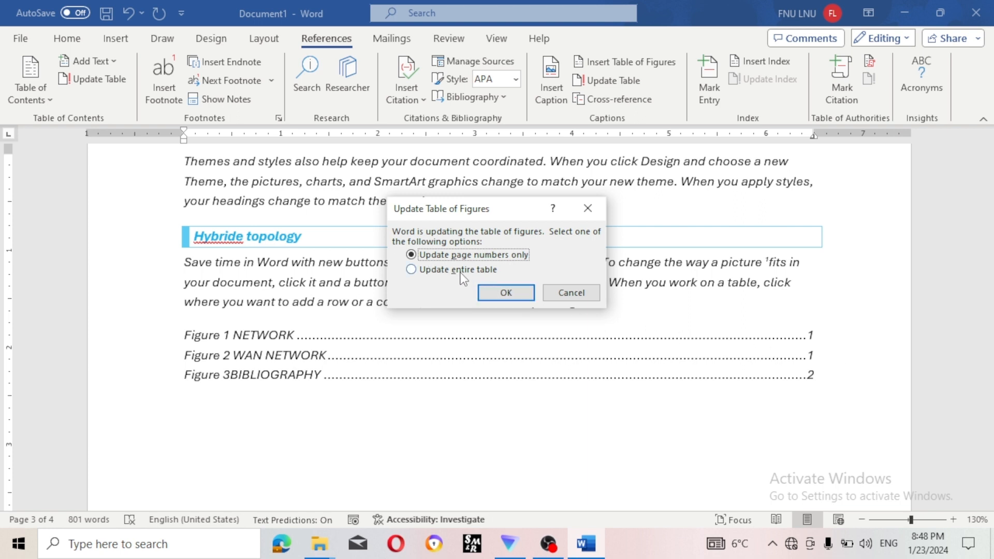
{"action": "left_click", "coordinate": [480, 271]}
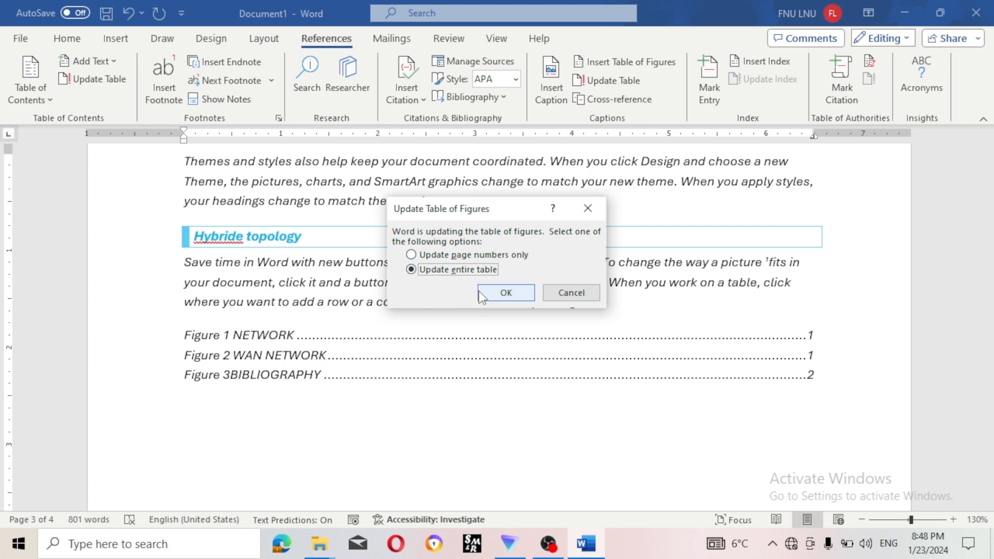
{"action": "left_click", "coordinate": [503, 294]}
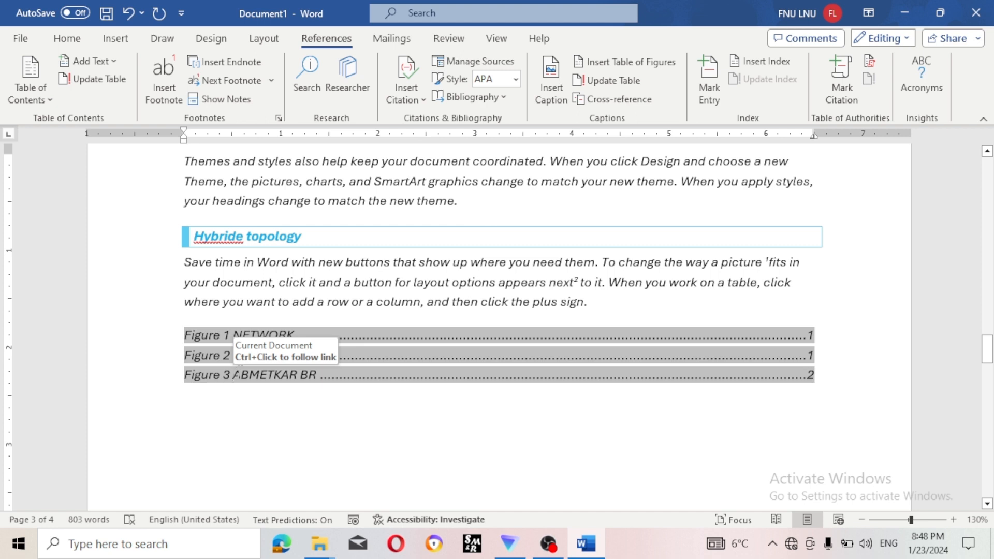
{"action": "left_click_drag", "start_coordinate": [235, 375], "coordinate": [291, 378]}
{"action": "left_click", "coordinate": [317, 383]}
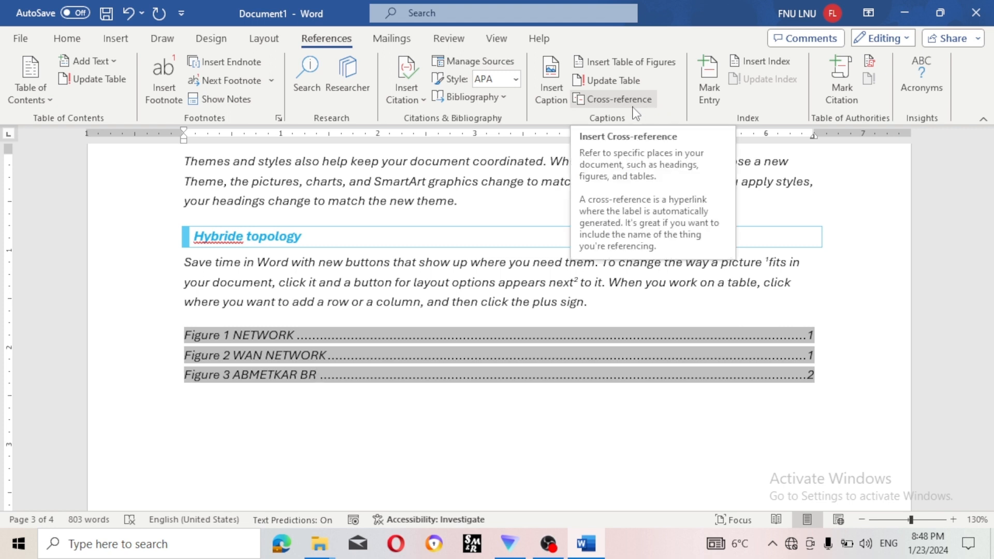
- Start a cross-reference at the blank space between the table of figures and the Network index heading
{"action": "scroll", "coordinate": [445, 406], "scroll_direction": "down", "scroll_amount": 7}
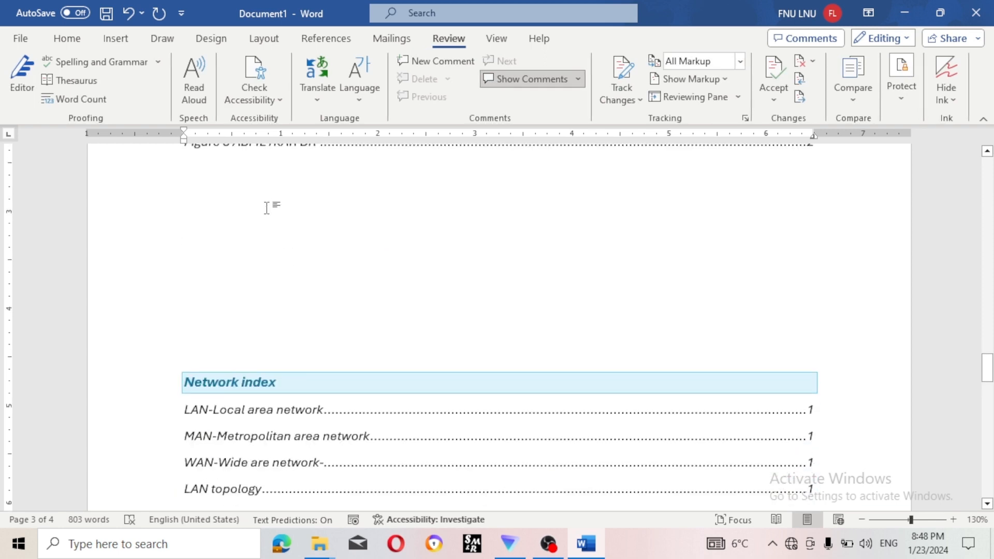
{"action": "left_click", "coordinate": [269, 206]}
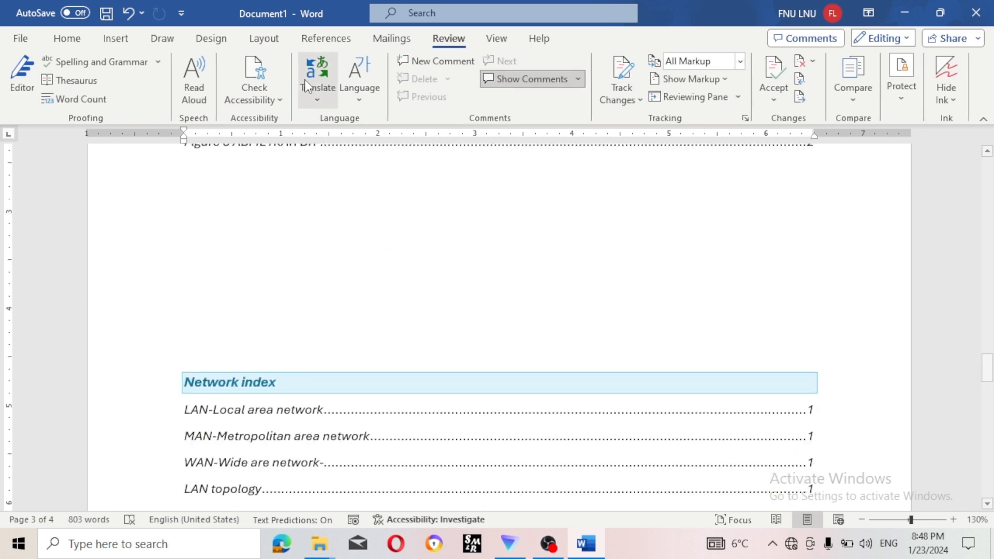
{"action": "left_click", "coordinate": [334, 41]}
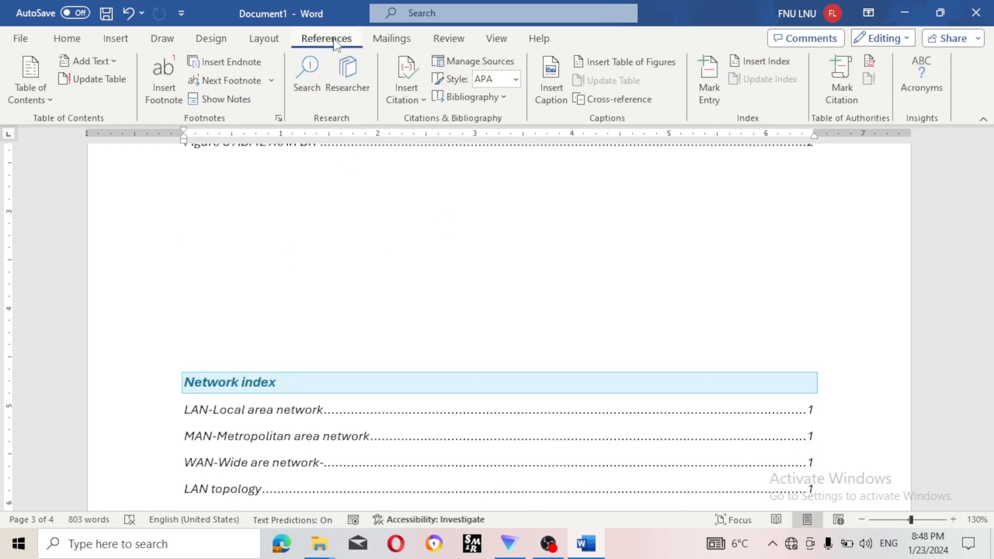
{"action": "left_click", "coordinate": [624, 100]}
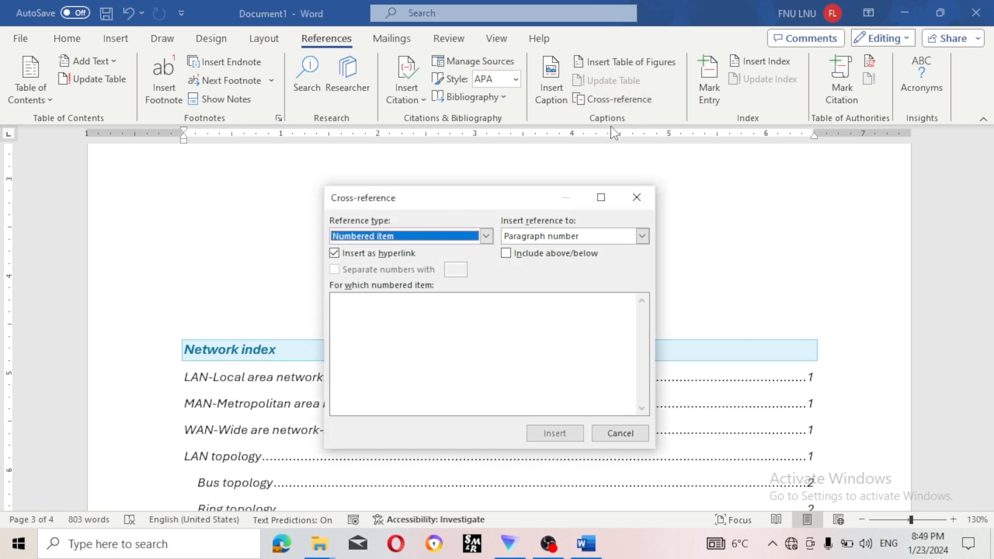
{"action": "left_click_drag", "start_coordinate": [494, 207], "coordinate": [611, 187]}
{"action": "scroll", "coordinate": [380, 196], "scroll_direction": "up", "scroll_amount": 2}
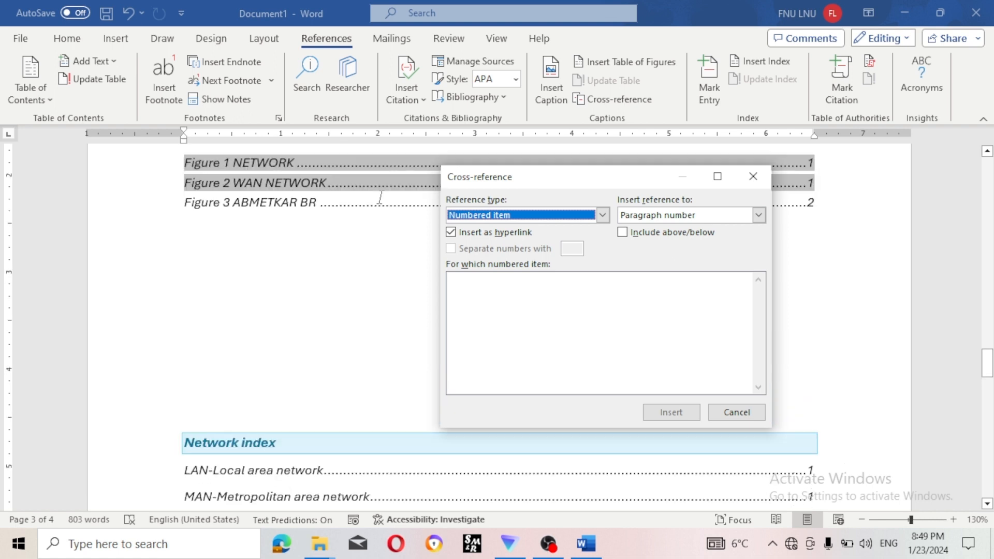
{"action": "scroll", "coordinate": [379, 197], "scroll_direction": "down", "scroll_amount": 1}
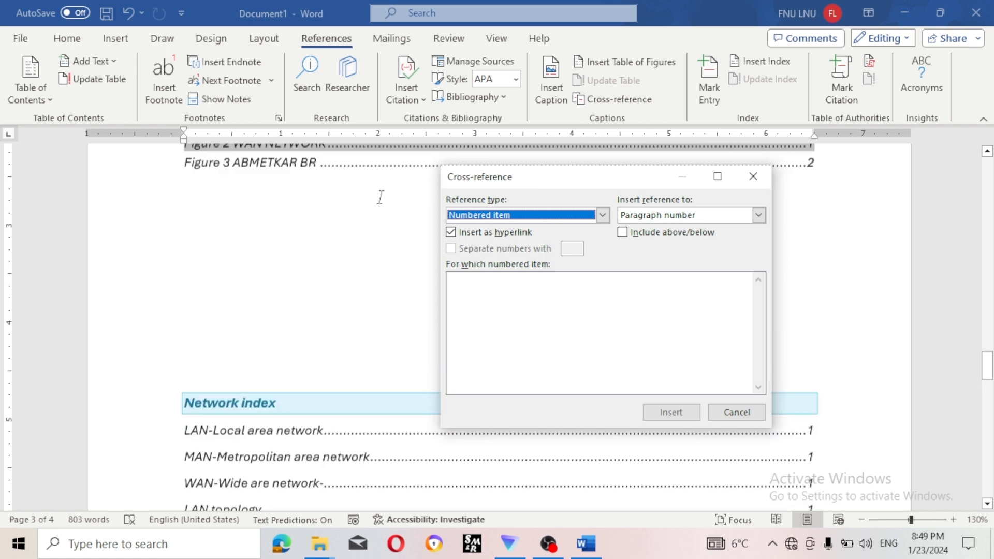
- Set the cross-reference type to Figure and look through the captions available as targets
{"action": "left_click", "coordinate": [603, 215]}
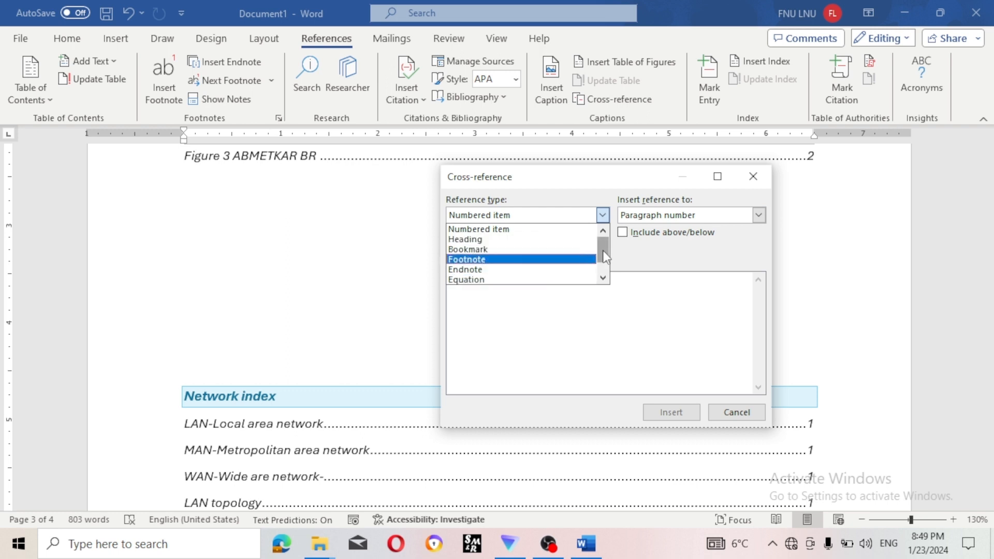
{"action": "scroll", "coordinate": [604, 256], "scroll_direction": "down", "scroll_amount": 1}
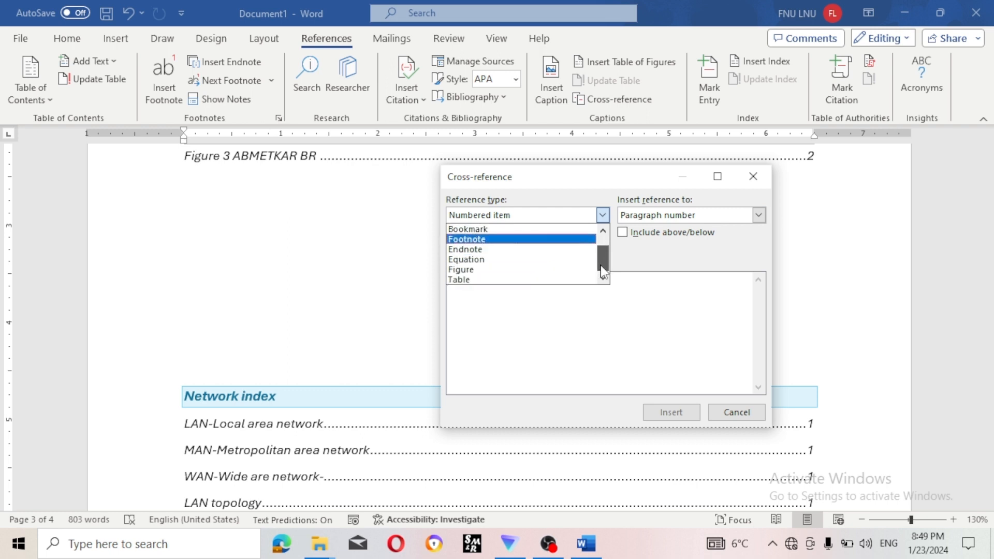
{"action": "left_click", "coordinate": [511, 271]}
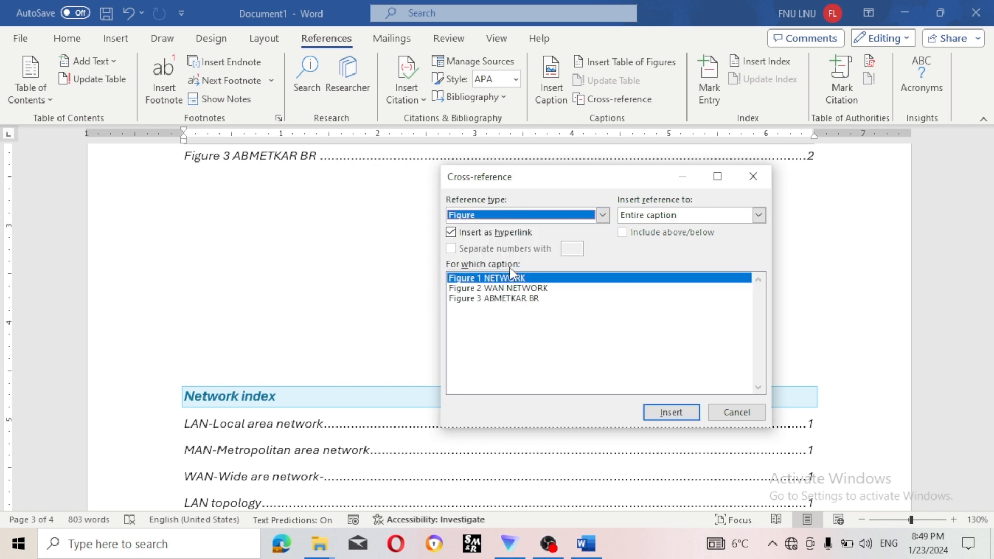
{"action": "left_click", "coordinate": [493, 289]}
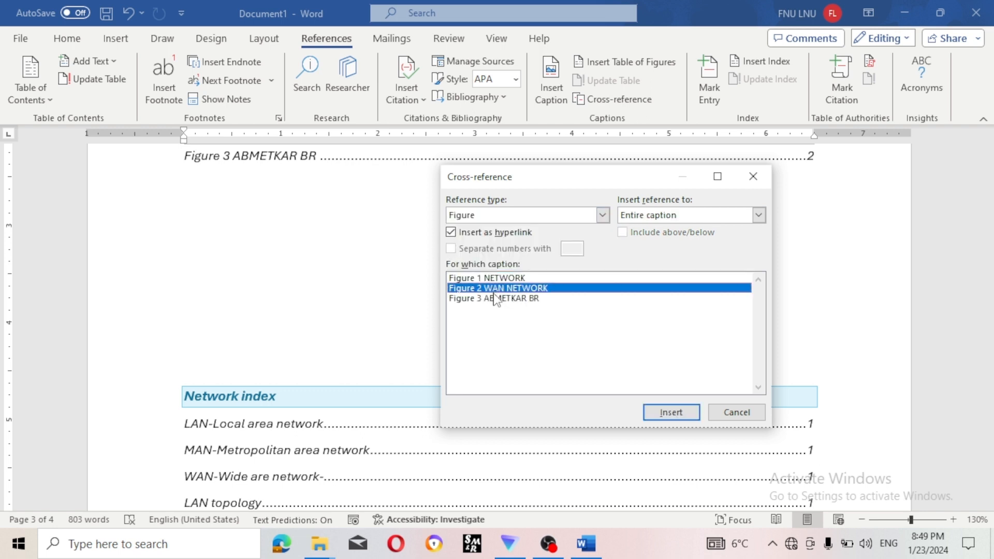
{"action": "left_click", "coordinate": [496, 299]}
{"action": "left_click", "coordinate": [495, 288]}
{"action": "left_click", "coordinate": [496, 279]}
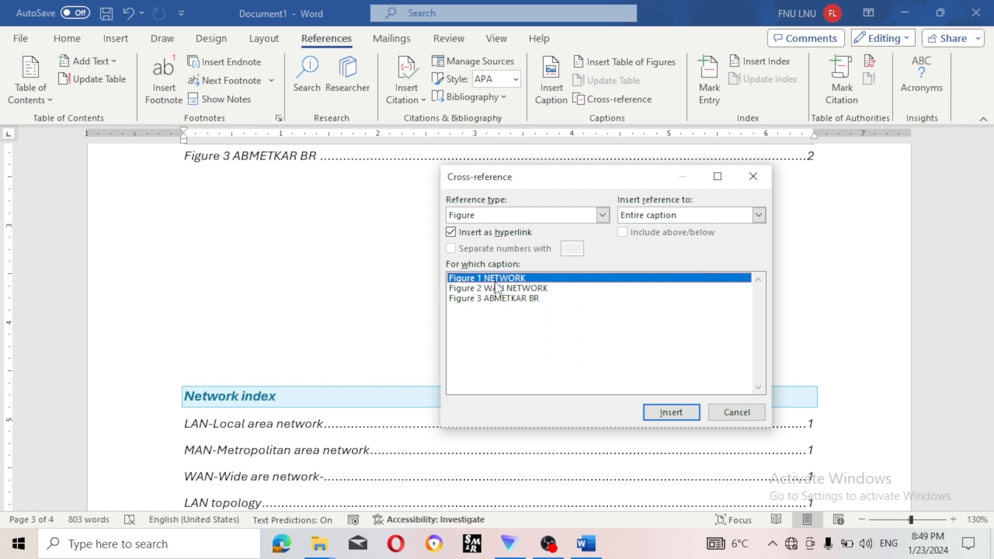
- Switch the cross-reference type to Footnote and look through the footnotes available as targets
{"action": "left_click", "coordinate": [602, 215]}
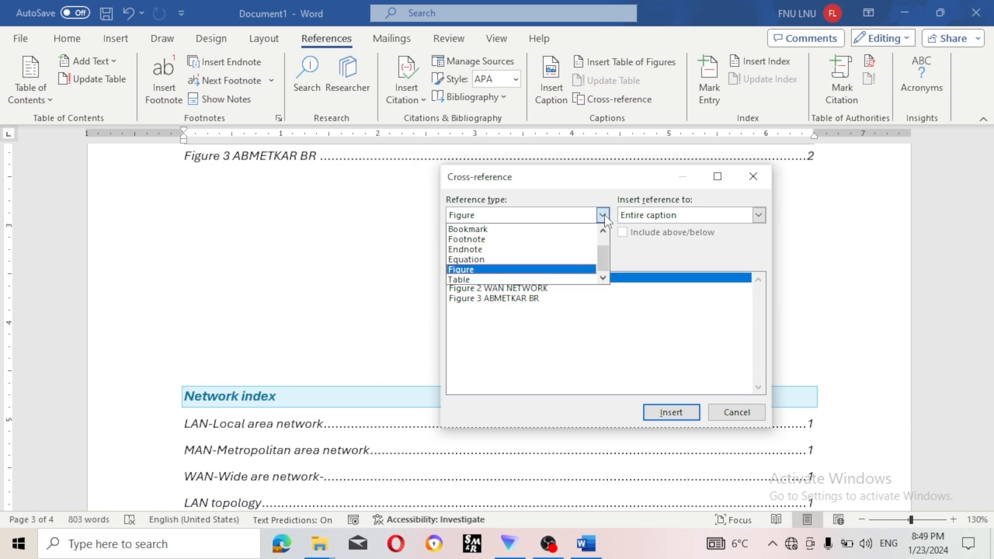
{"action": "left_click", "coordinate": [528, 241]}
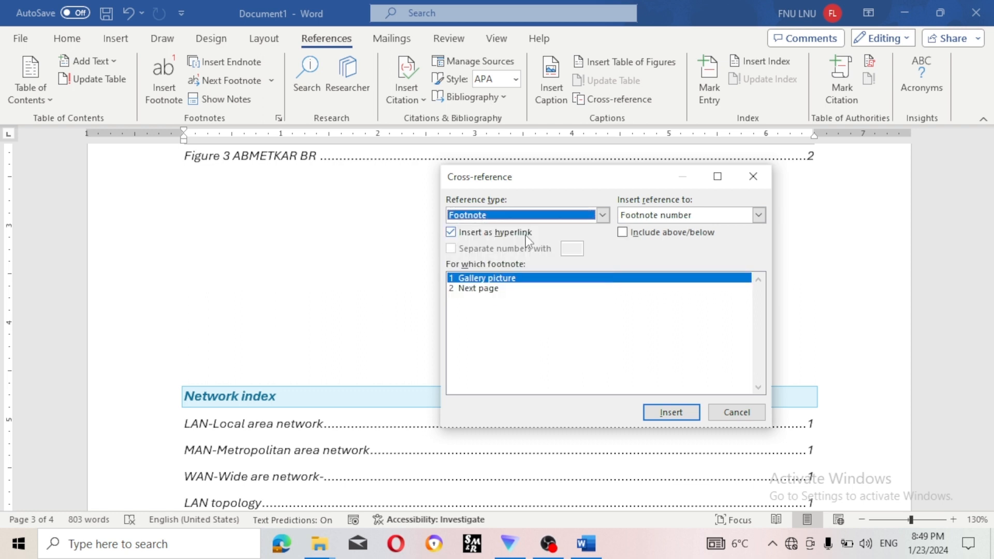
{"action": "left_click", "coordinate": [511, 288]}
{"action": "left_click", "coordinate": [509, 280]}
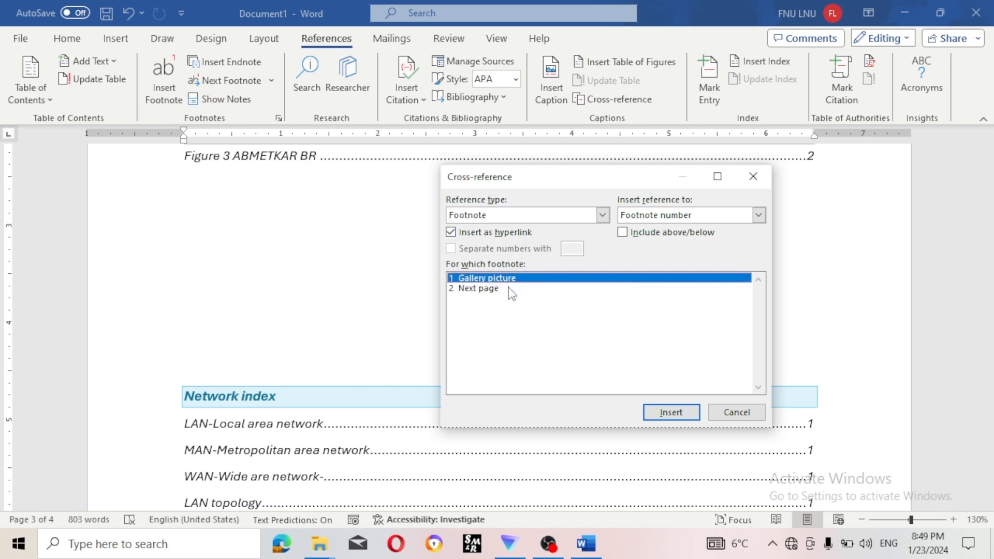
{"action": "left_click", "coordinate": [508, 289]}
{"action": "left_click", "coordinate": [512, 276]}
- Set the cross-reference type to Heading and choose the LAN topology heading as the target
{"action": "left_click", "coordinate": [602, 215]}
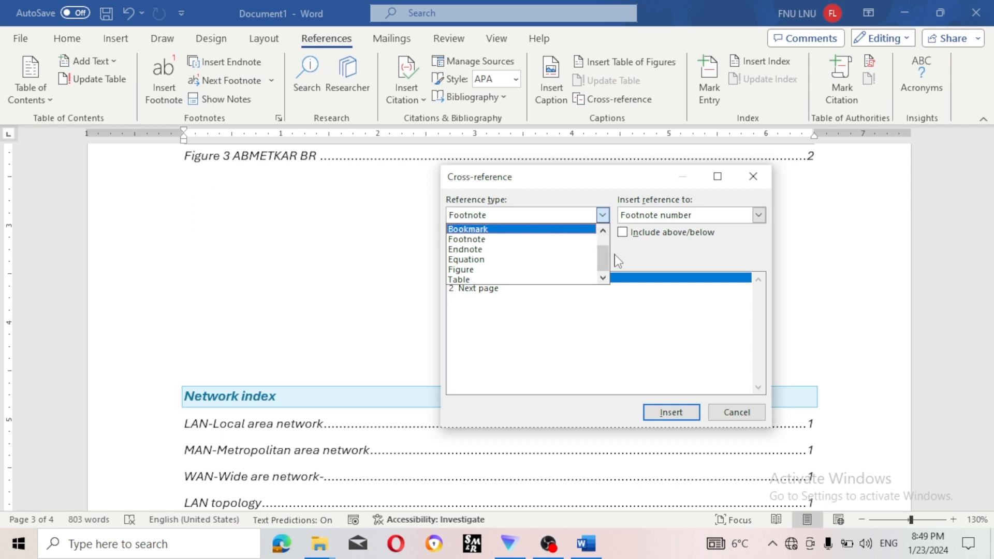
{"action": "scroll", "coordinate": [605, 250], "scroll_direction": "up", "scroll_amount": 1}
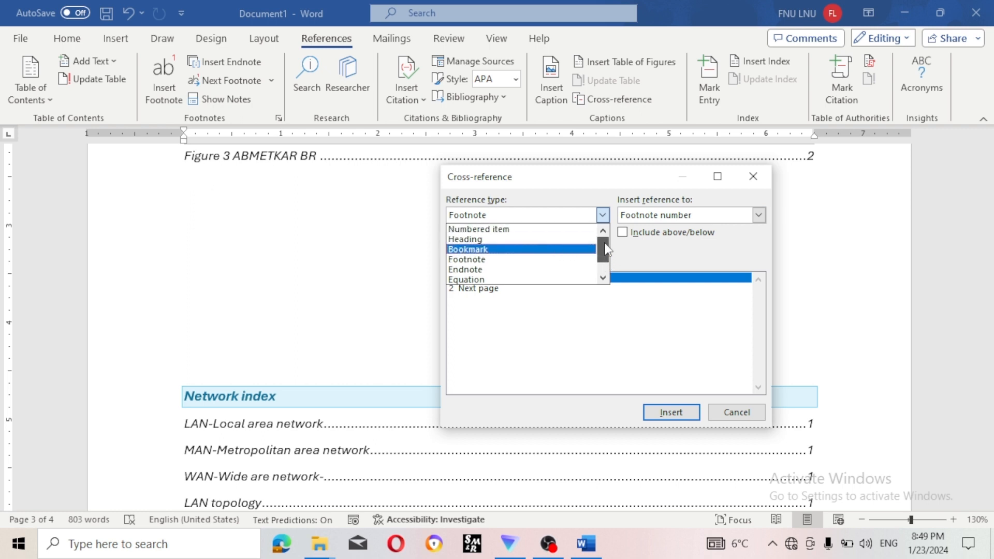
{"action": "left_click", "coordinate": [554, 241]}
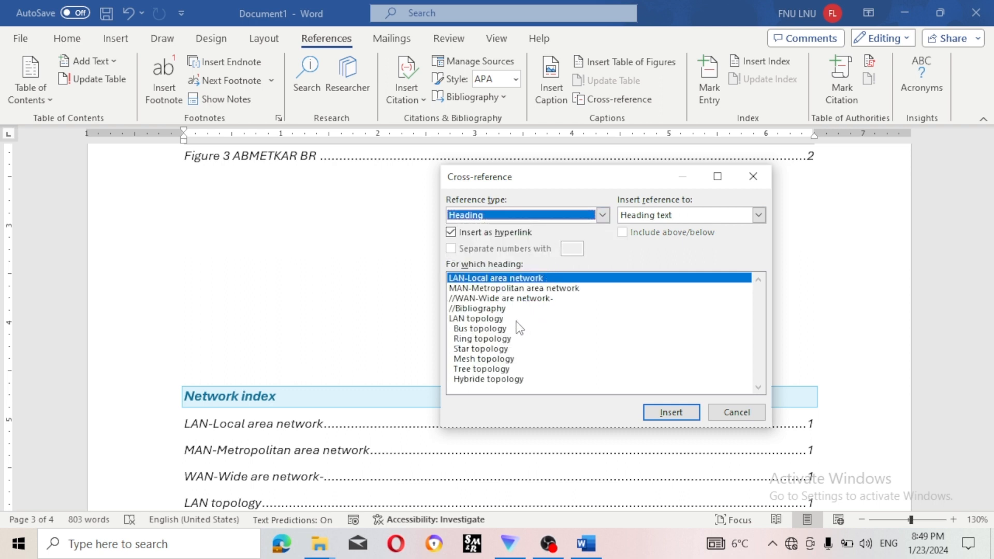
{"action": "left_click", "coordinate": [484, 330]}
{"action": "left_click", "coordinate": [482, 351]}
{"action": "left_click", "coordinate": [485, 369]}
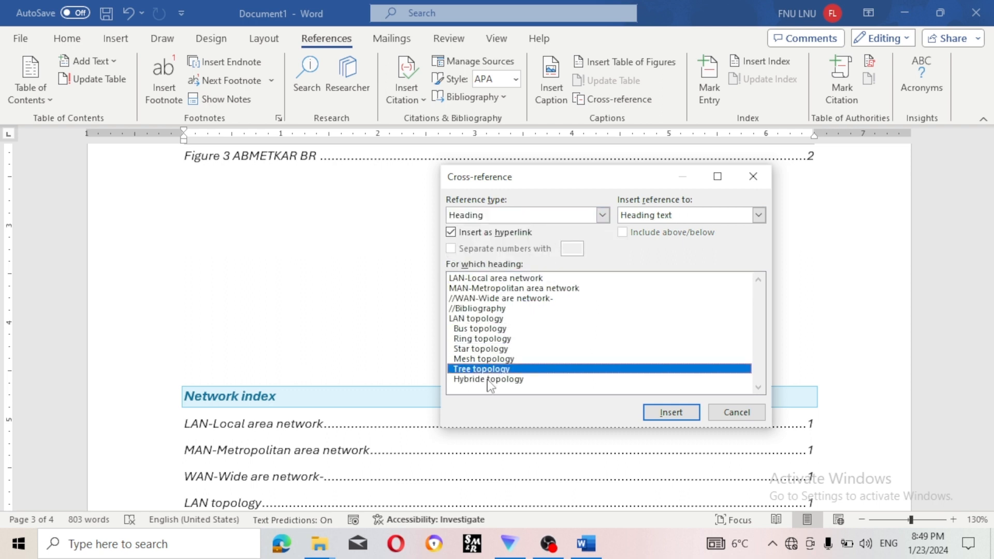
{"action": "left_click", "coordinate": [489, 379]}
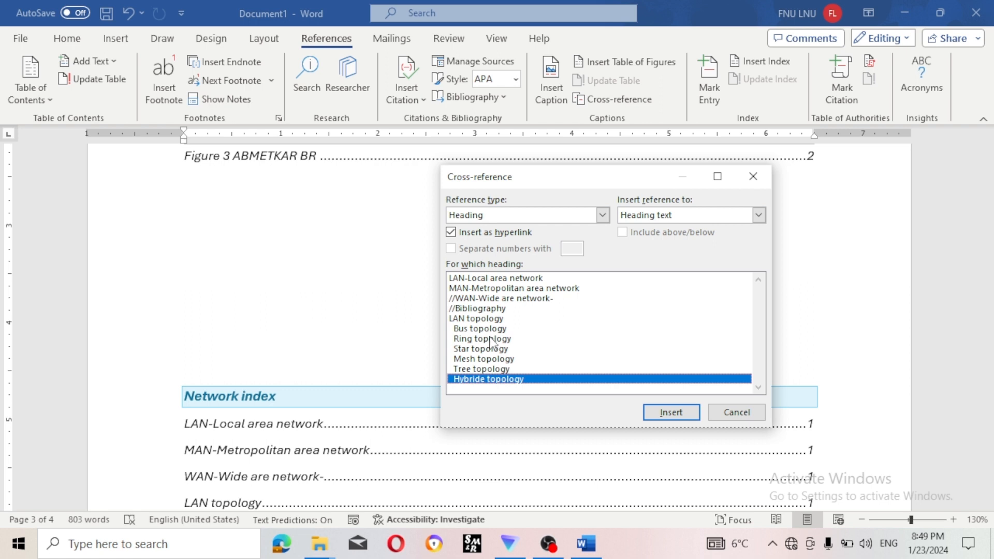
{"action": "left_click", "coordinate": [473, 320]}
{"action": "left_click", "coordinate": [475, 331]}
{"action": "left_click", "coordinate": [479, 349]}
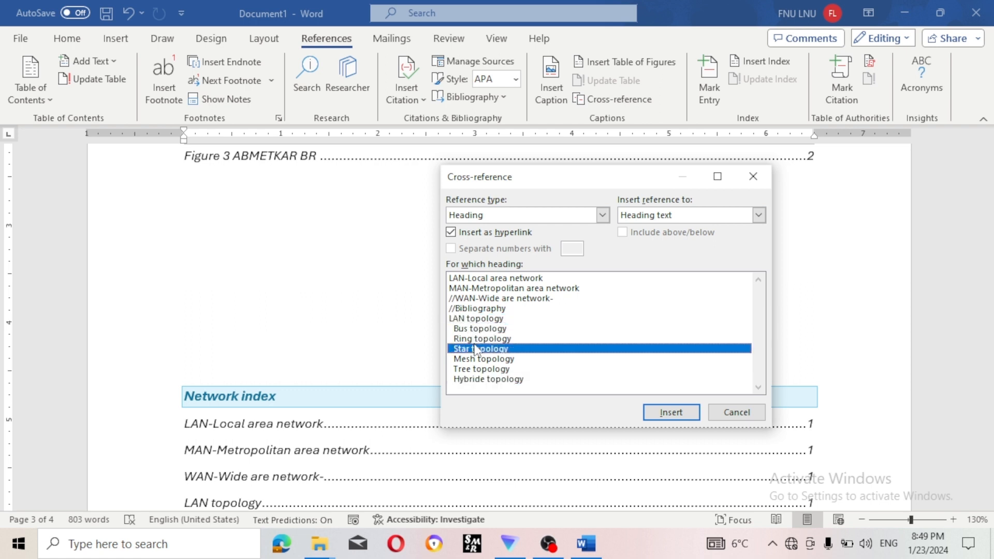
{"action": "left_click", "coordinate": [482, 319]}
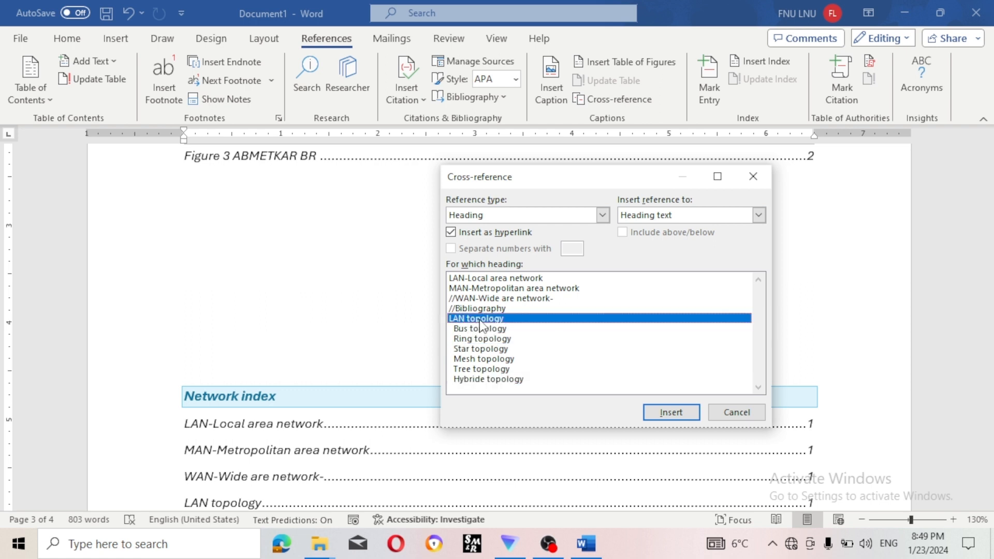
- Insert the hyperlinked cross-reference to the LAN topology heading as a page number, below the table of figures
{"action": "left_click", "coordinate": [760, 217]}
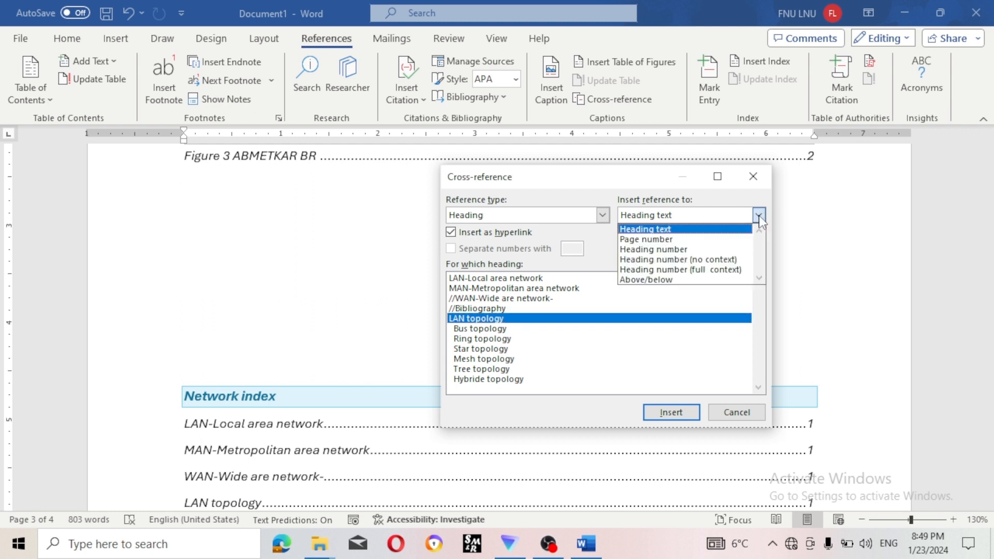
{"action": "left_click", "coordinate": [673, 241]}
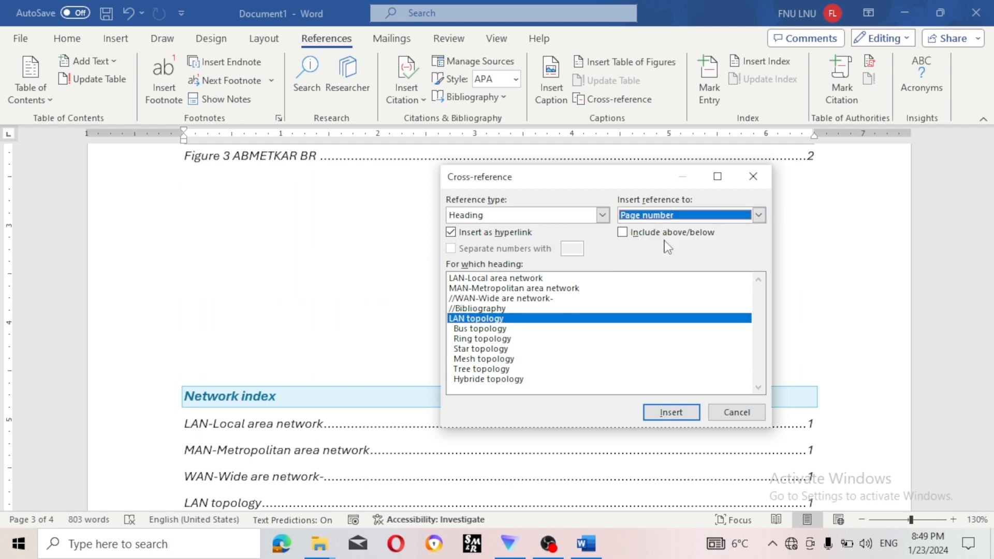
{"action": "left_click", "coordinate": [758, 218]}
{"action": "left_click", "coordinate": [708, 251]}
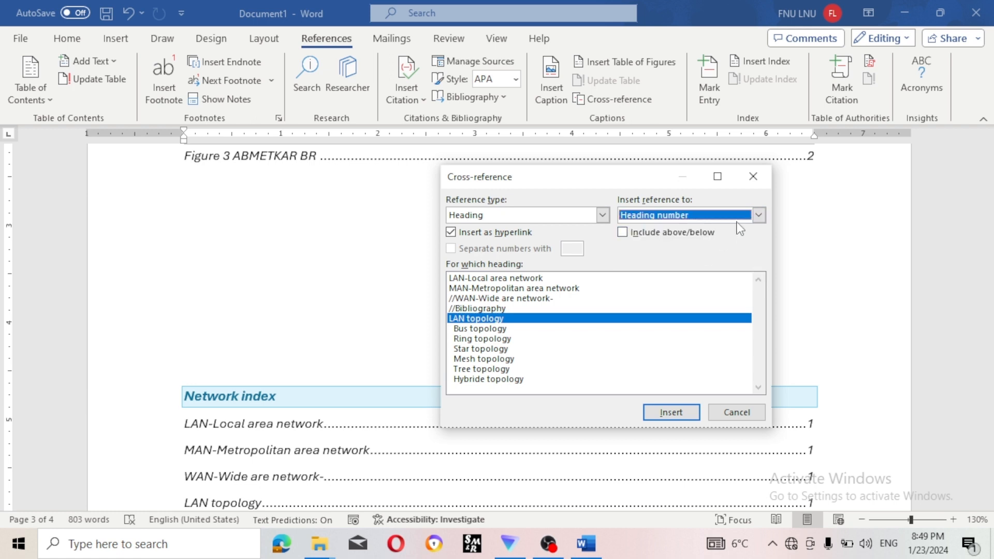
{"action": "left_click", "coordinate": [760, 218]}
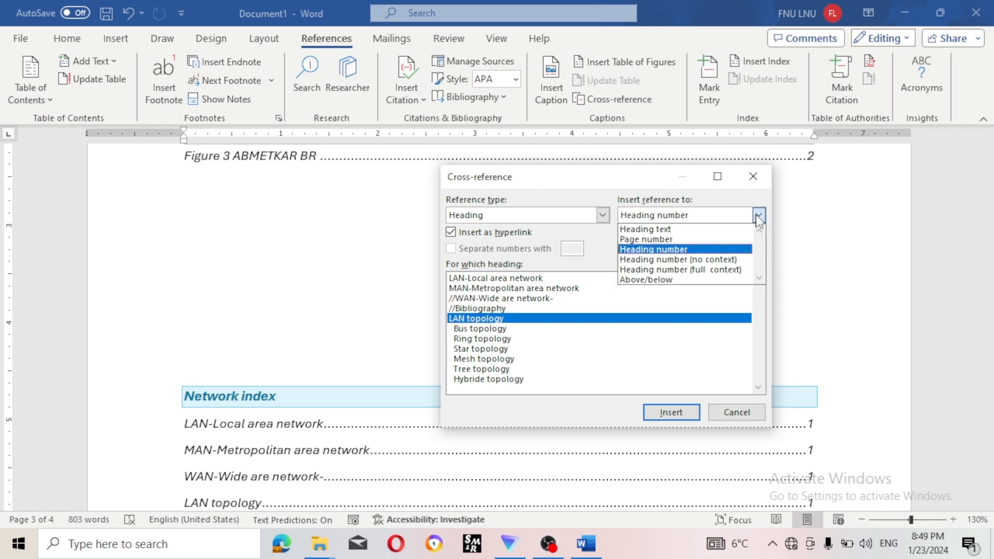
{"action": "left_click", "coordinate": [697, 239]}
{"action": "left_click", "coordinate": [960, 353]}
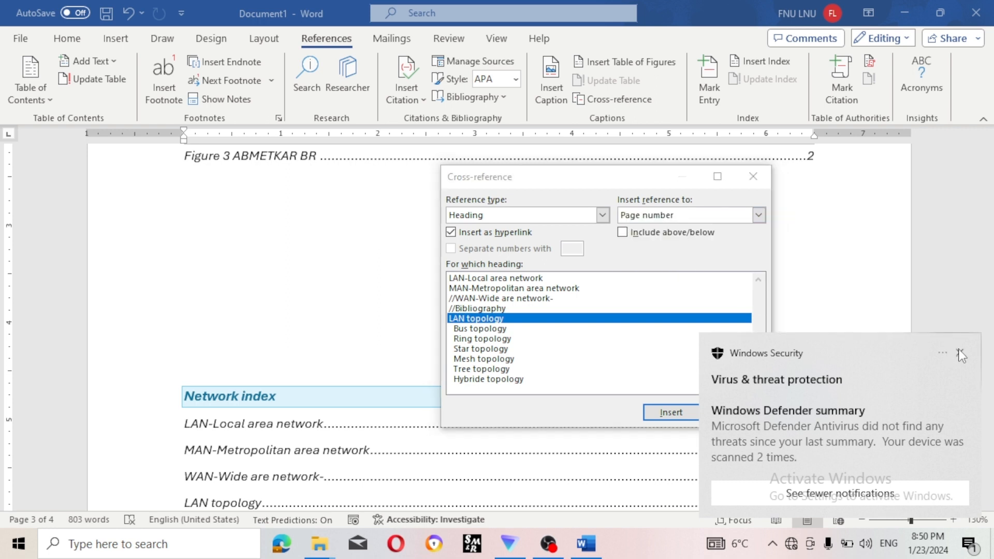
{"action": "left_click", "coordinate": [678, 414]}
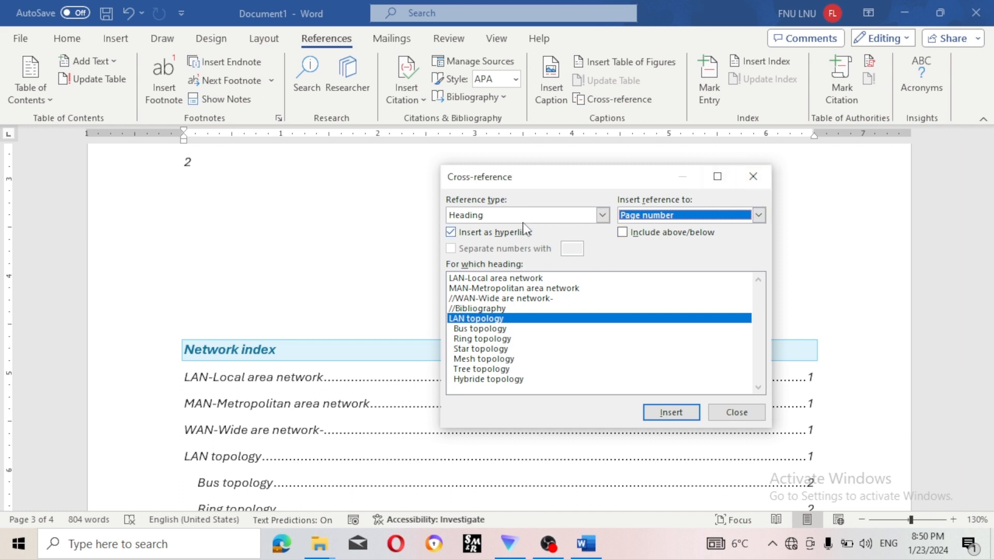
- Look at the Bookmark targets, and set the cross-reference type to Footnote with the "Next page" footnote as the target
{"action": "left_click", "coordinate": [603, 216]}
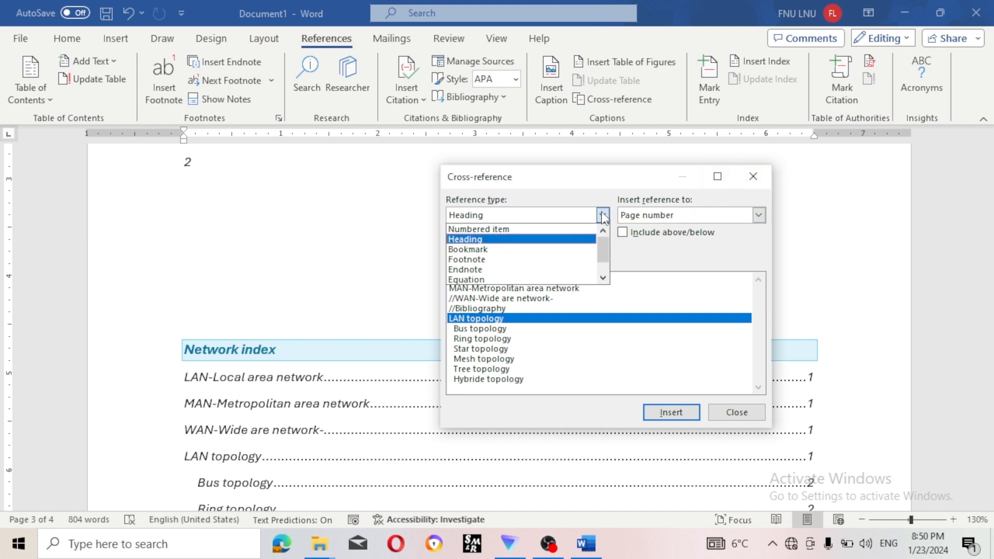
{"action": "left_click", "coordinate": [544, 251]}
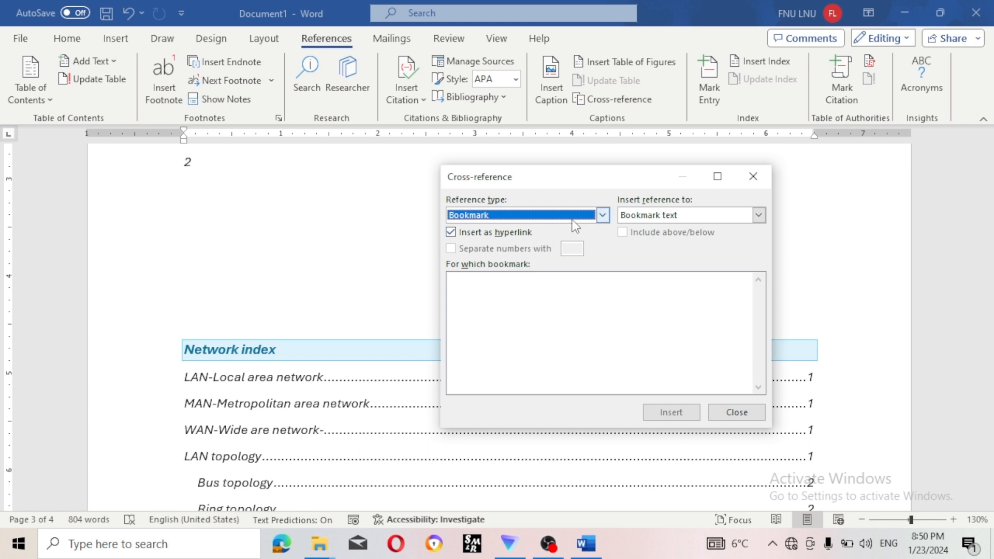
{"action": "left_click", "coordinate": [603, 217]}
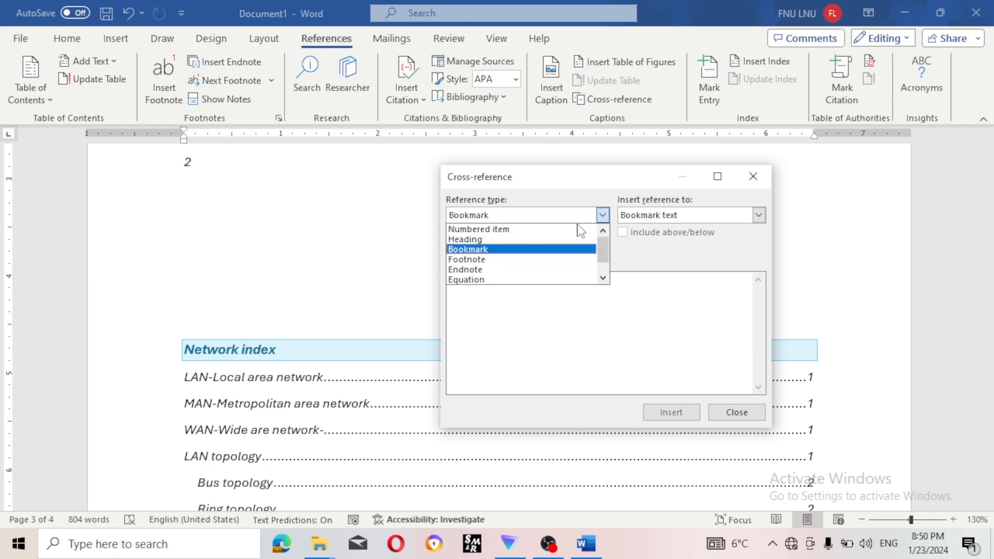
{"action": "left_click", "coordinate": [544, 260]}
{"action": "left_click", "coordinate": [515, 290]}
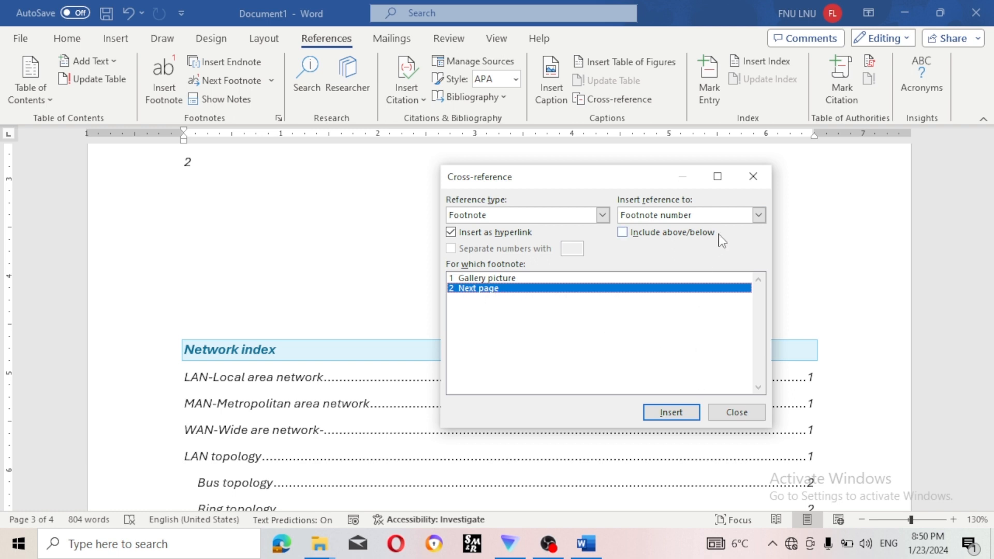
- Insert the hyperlinked cross-reference to the "Next page" footnote as a page number and close the cross-reference dialog
{"action": "left_click", "coordinate": [758, 215]}
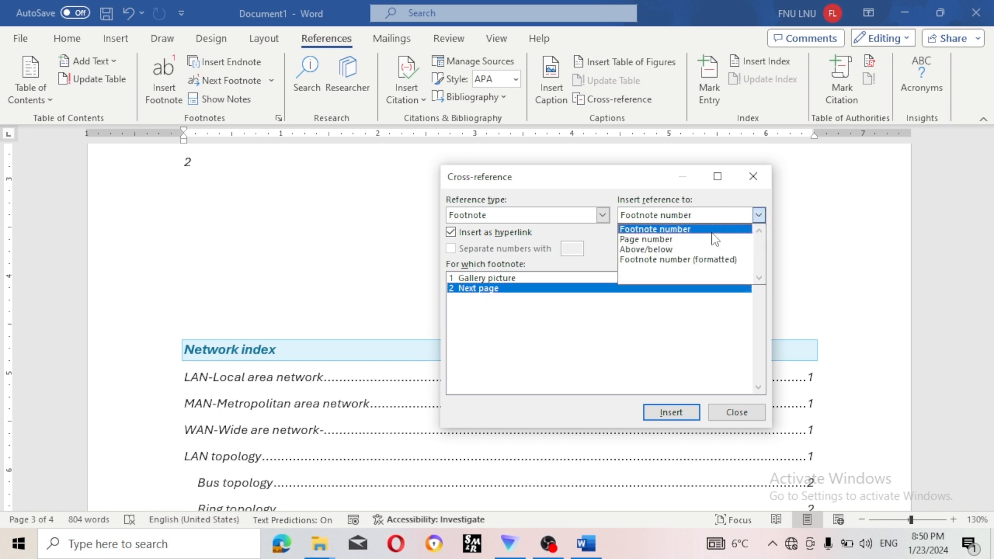
{"action": "left_click", "coordinate": [713, 233]}
{"action": "left_click", "coordinate": [759, 215]}
{"action": "left_click", "coordinate": [687, 249]}
{"action": "left_click", "coordinate": [758, 215]}
{"action": "left_click", "coordinate": [708, 242]}
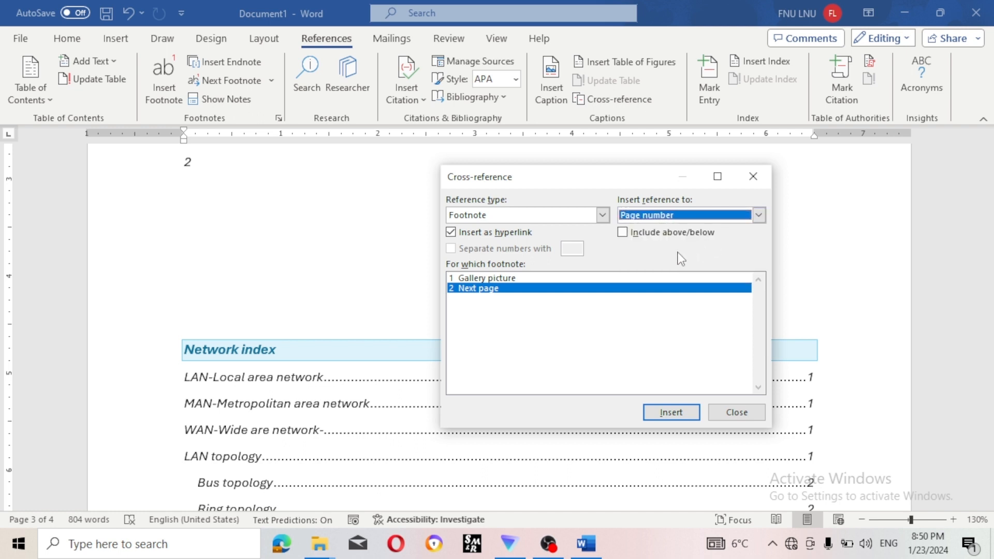
{"action": "left_click", "coordinate": [672, 415]}
{"action": "left_click", "coordinate": [753, 176]}
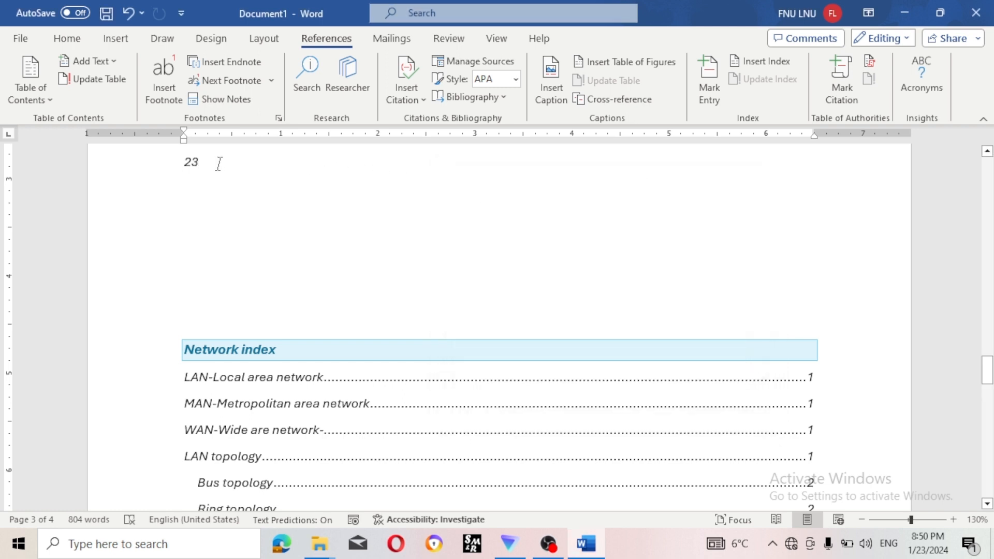
- Check the two inserted cross-references and follow the first one's link to the LAN topology heading
{"action": "left_click", "coordinate": [186, 163]}
{"action": "double_click", "coordinate": [196, 160]}
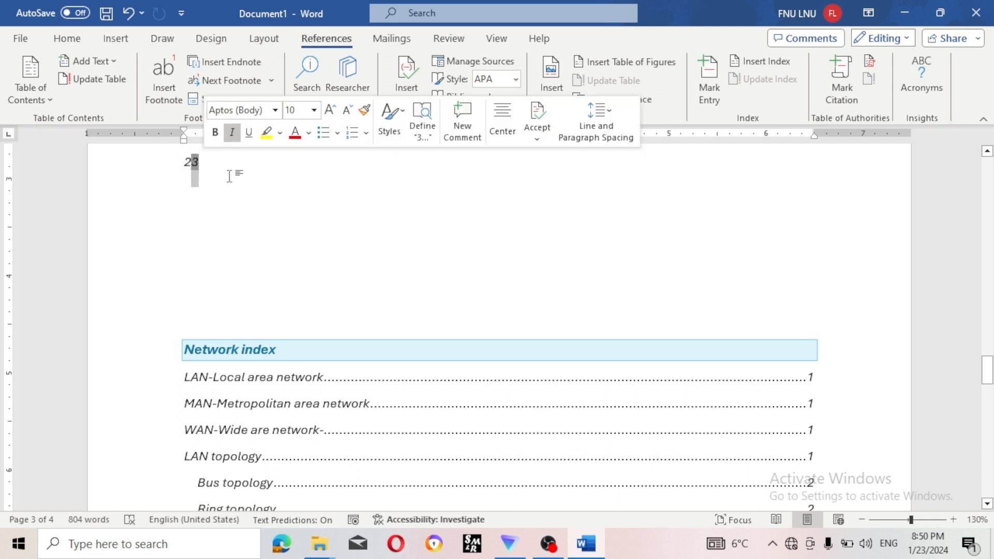
{"action": "left_click", "coordinate": [203, 167]}
{"action": "left_click", "coordinate": [187, 162]}
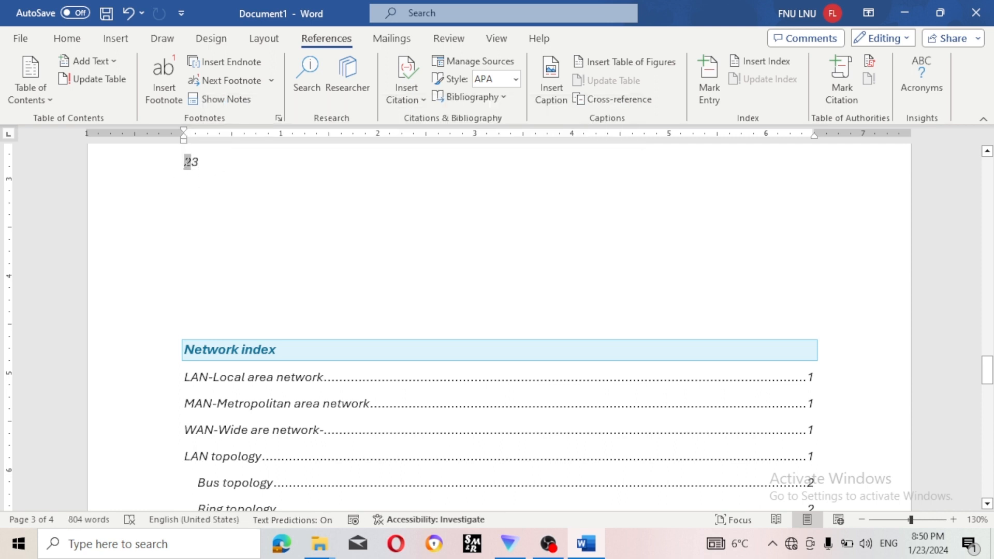
{"action": "left_click", "coordinate": [188, 162], "text": "ctrl"}
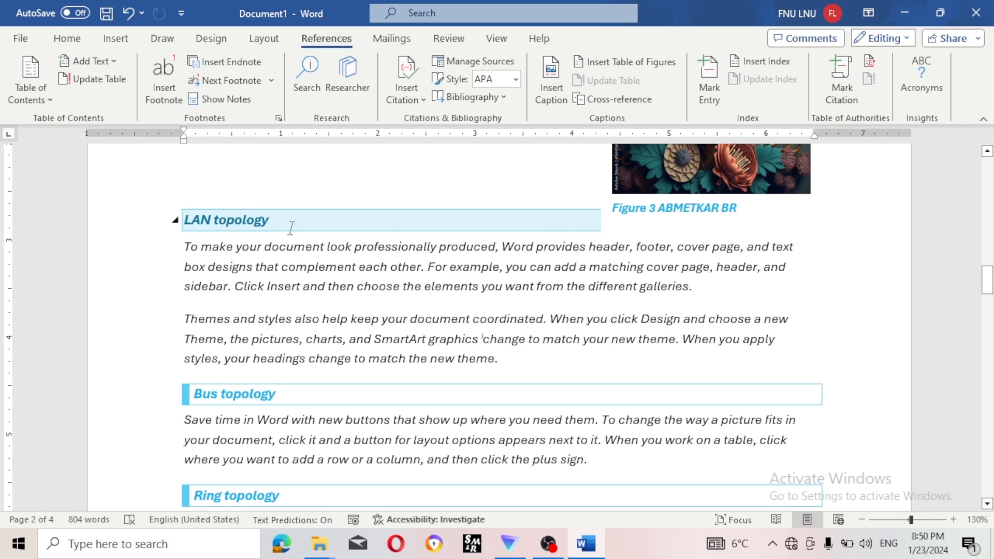
- Return to the cross-references below the table of figures and follow the second link to the "Next page" footnote
{"action": "scroll", "coordinate": [290, 227], "scroll_direction": "down", "scroll_amount": 8}
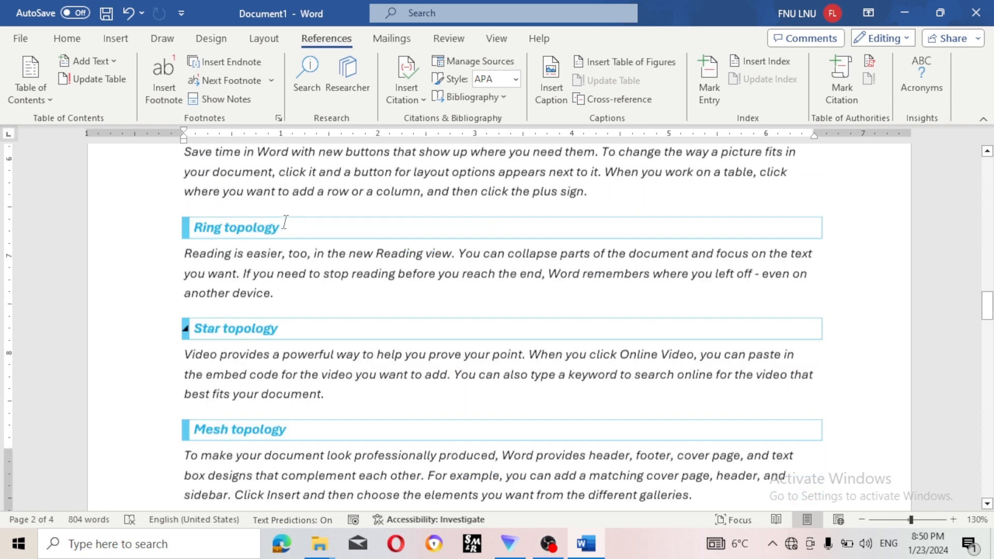
{"action": "scroll", "coordinate": [284, 223], "scroll_direction": "down", "scroll_amount": 10}
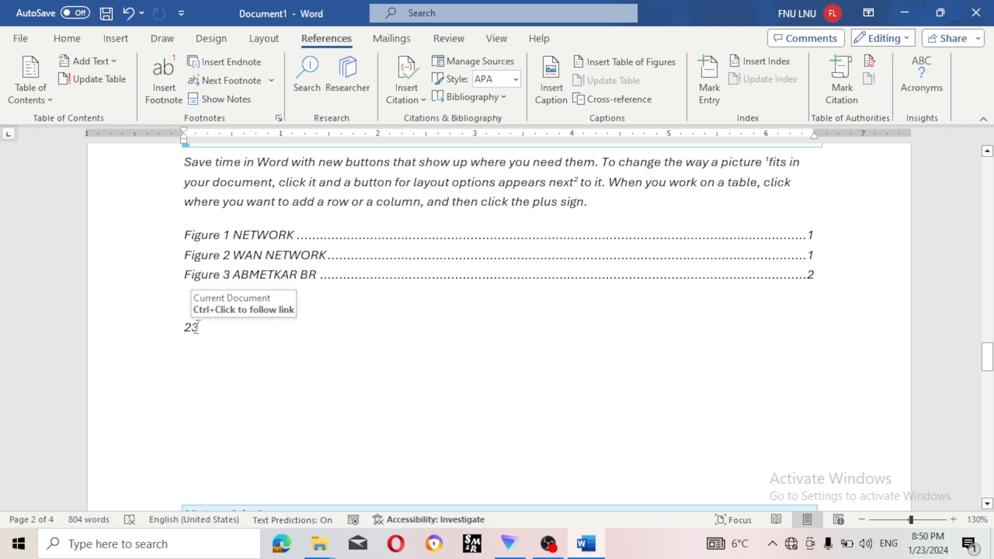
{"action": "left_click", "coordinate": [192, 328], "text": "ctrl"}
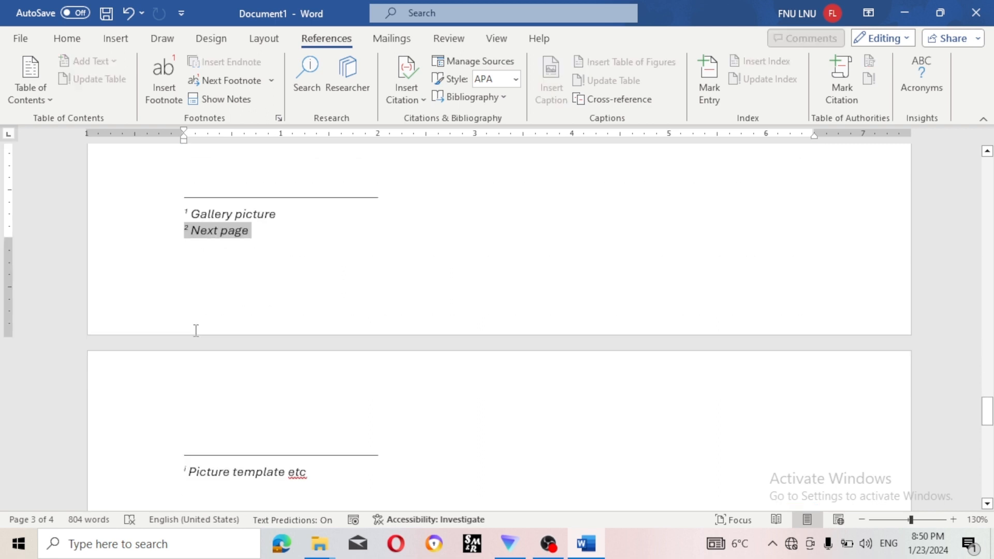
{"action": "left_click", "coordinate": [257, 231]}
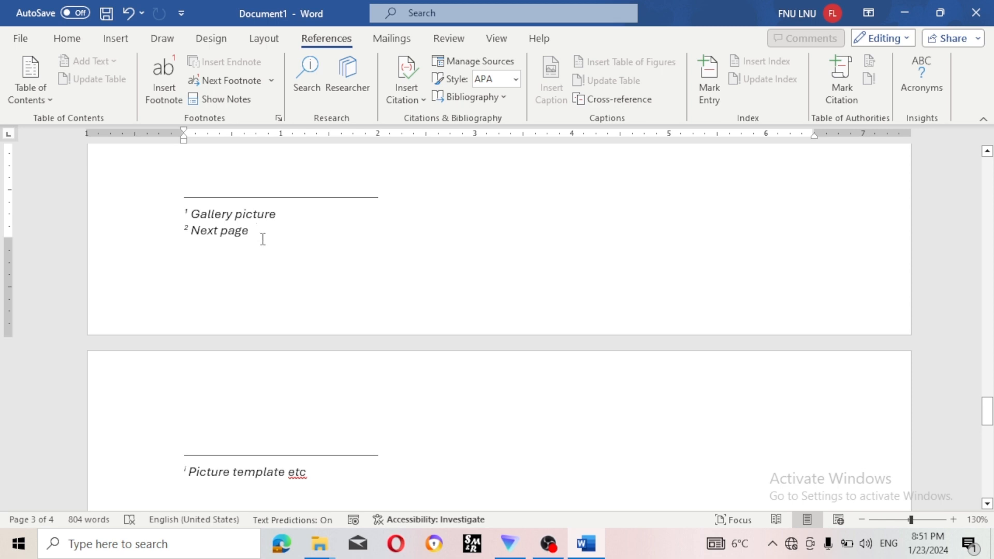
{"action": "left_click_drag", "start_coordinate": [258, 232], "coordinate": [184, 230]}
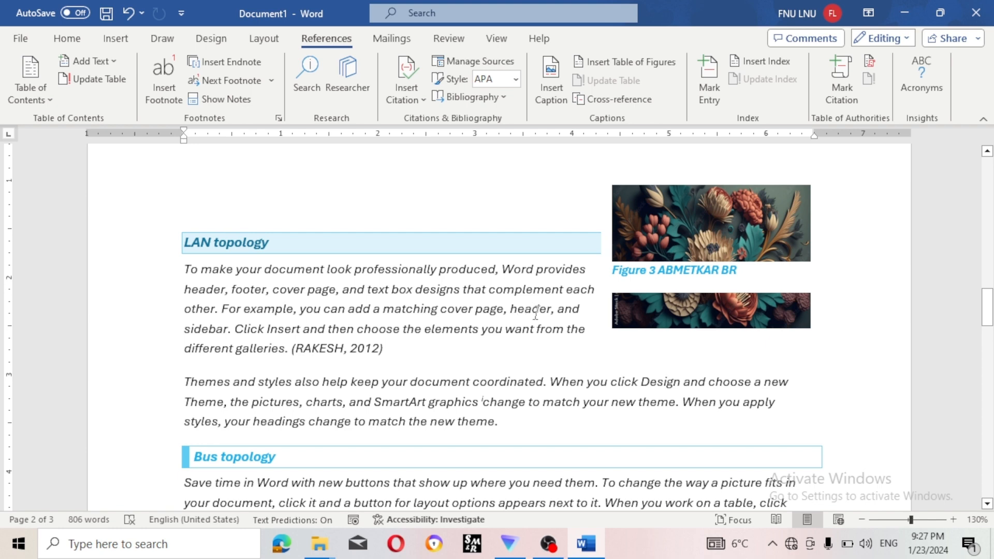
- Mark the word "theme" at the end of the LAN topology section as a current-page index entry
{"action": "scroll", "coordinate": [444, 402], "scroll_direction": "down", "scroll_amount": 3}
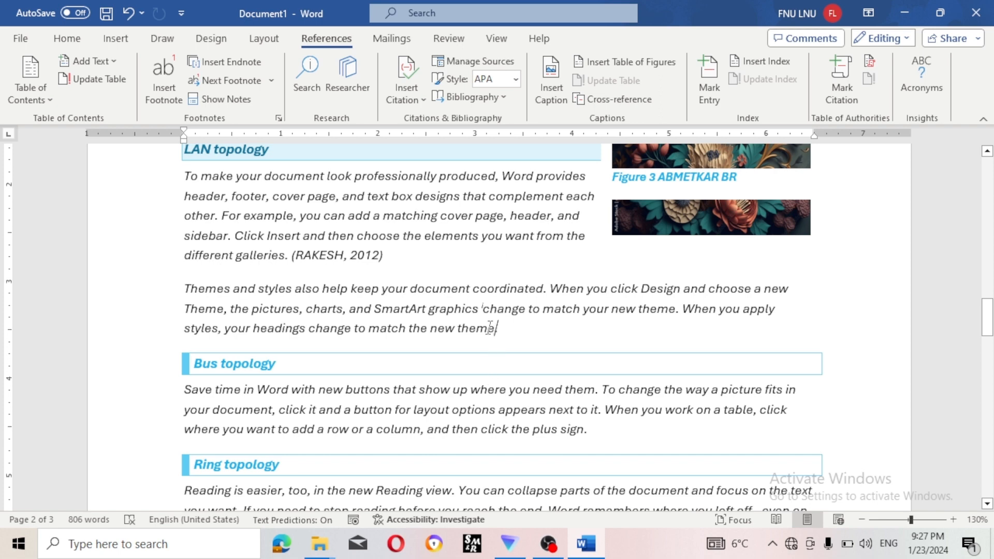
{"action": "left_click_drag", "start_coordinate": [493, 328], "coordinate": [459, 330]}
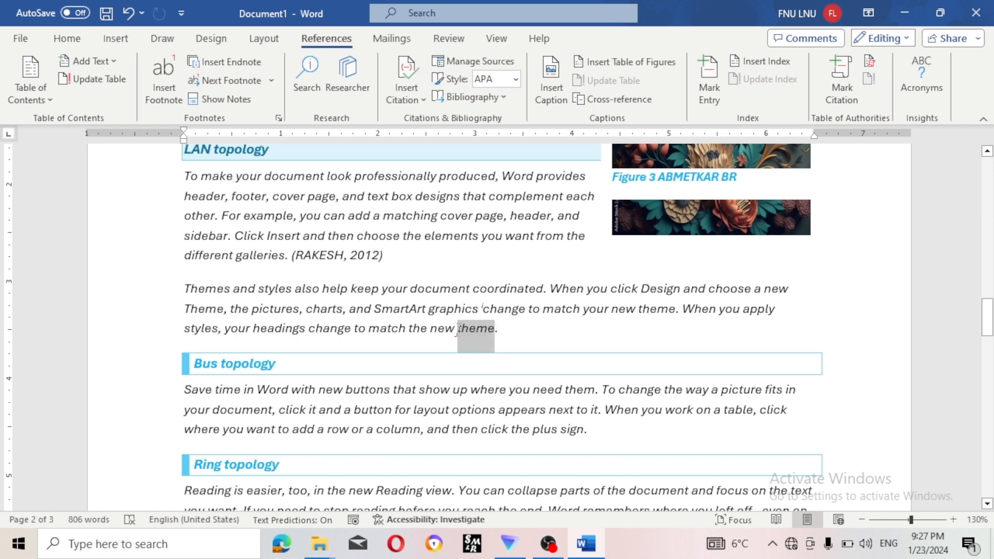
{"action": "left_click", "coordinate": [710, 96]}
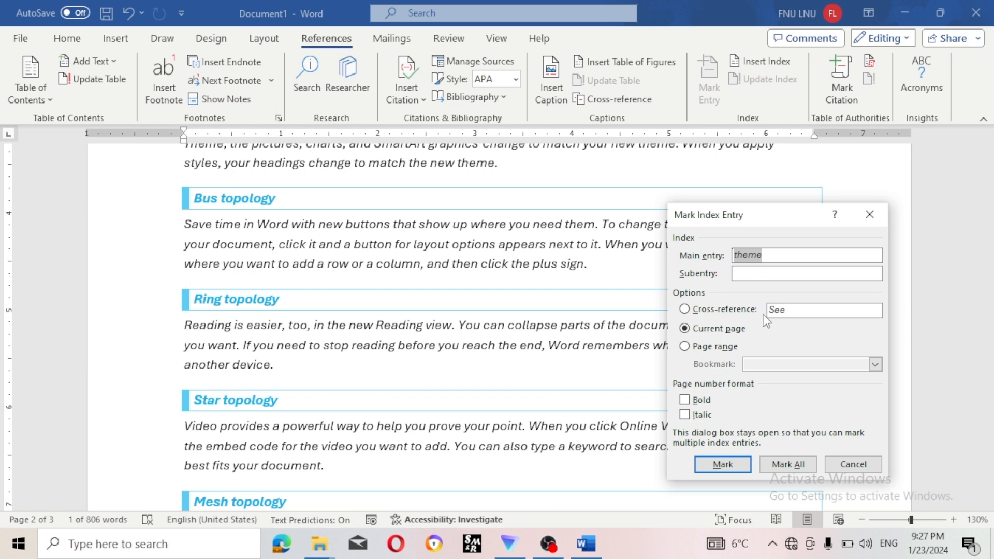
{"action": "left_click", "coordinate": [723, 465]}
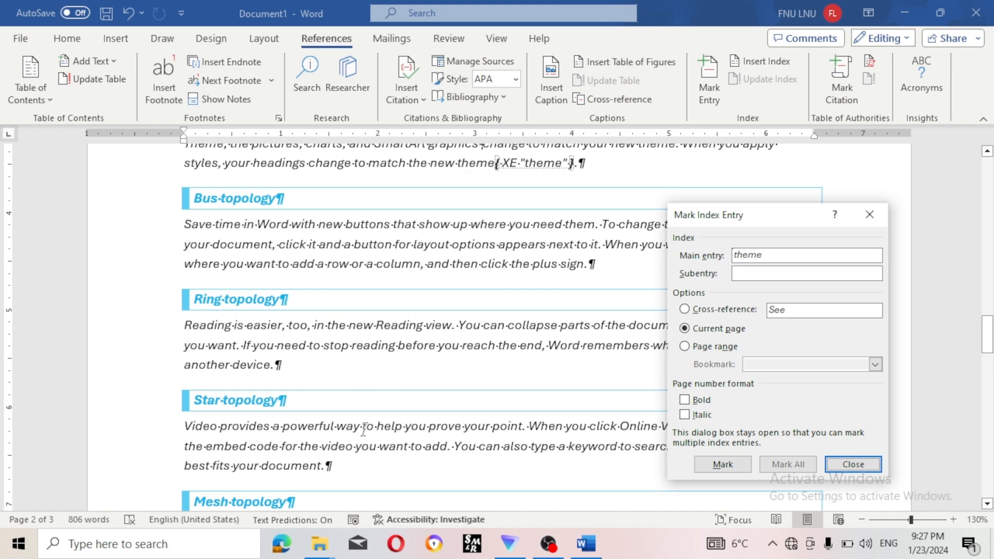
- Mark the word "Reading" before "view" in the Ring topology paragraph as a current-page index entry
{"action": "scroll", "coordinate": [378, 430], "scroll_direction": "down", "scroll_amount": 4}
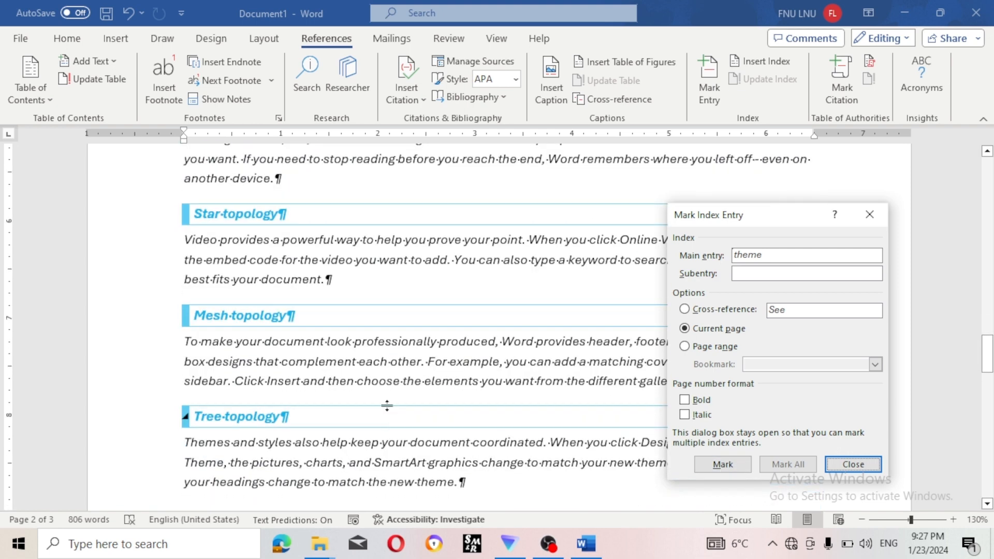
{"action": "scroll", "coordinate": [387, 406], "scroll_direction": "down", "scroll_amount": 3}
{"action": "scroll", "coordinate": [389, 406], "scroll_direction": "up", "scroll_amount": 7}
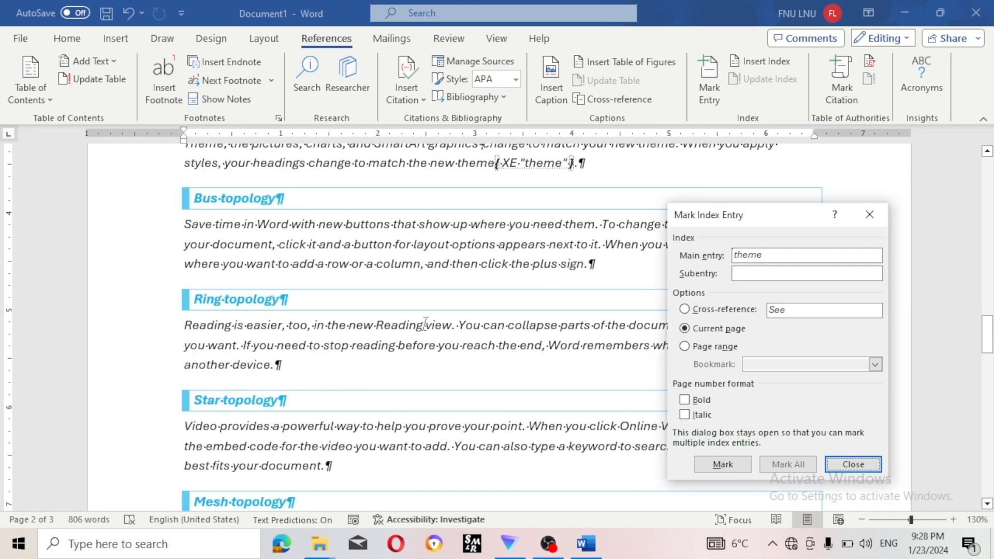
{"action": "left_click", "coordinate": [422, 331]}
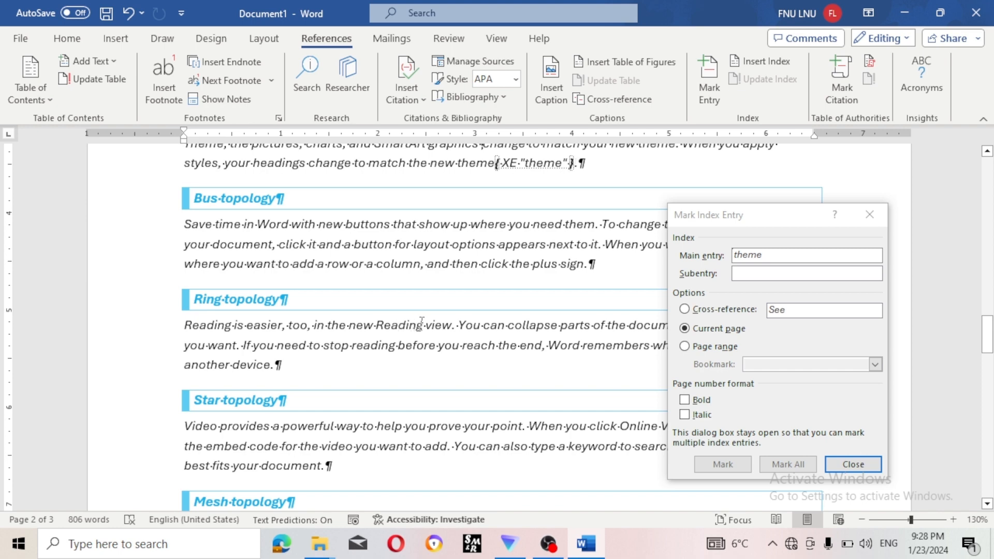
{"action": "left_click_drag", "start_coordinate": [422, 324], "coordinate": [375, 326]}
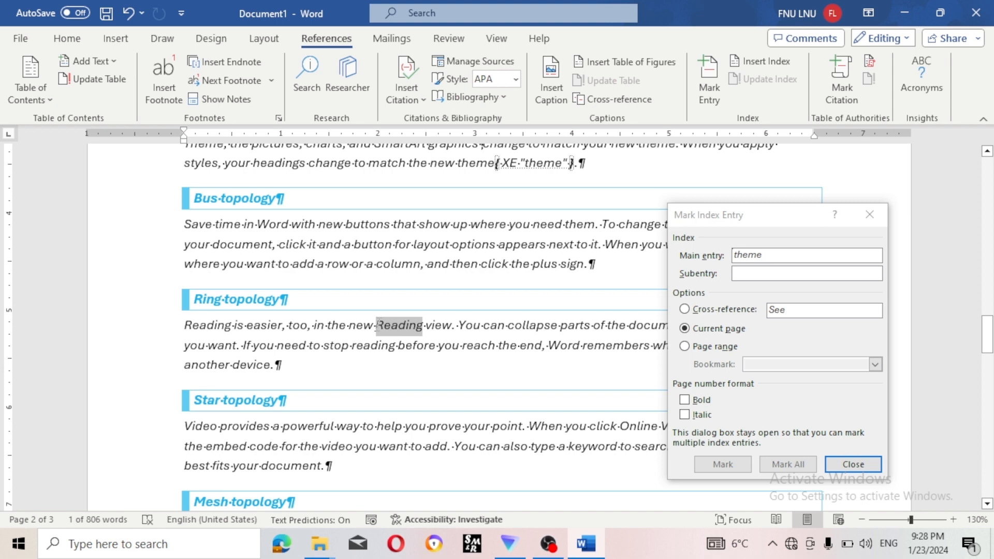
{"action": "left_click", "coordinate": [815, 257]}
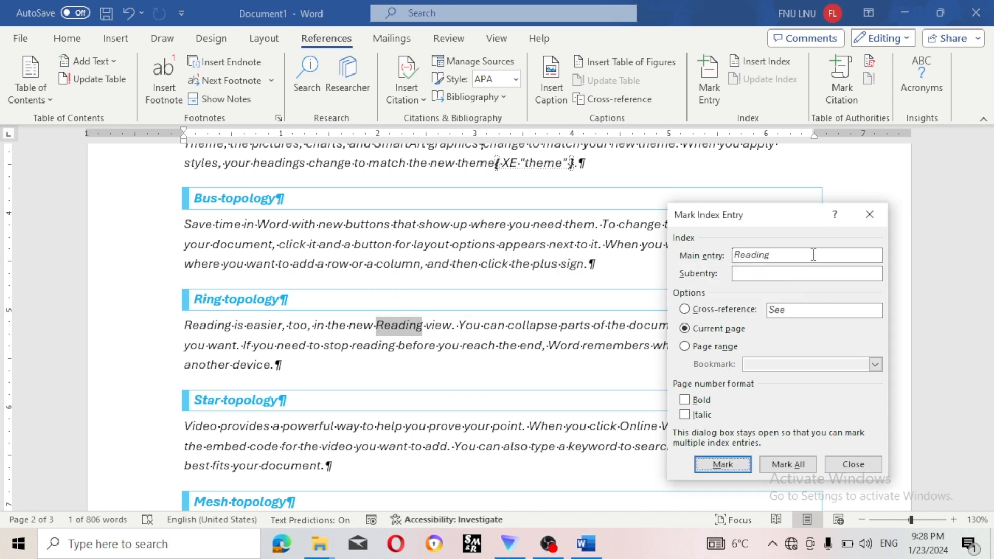
{"action": "left_click", "coordinate": [747, 472]}
- Mark the word "coordinated" in the Tree topology paragraph as a current-page index entry
{"action": "scroll", "coordinate": [506, 375], "scroll_direction": "down", "scroll_amount": 4}
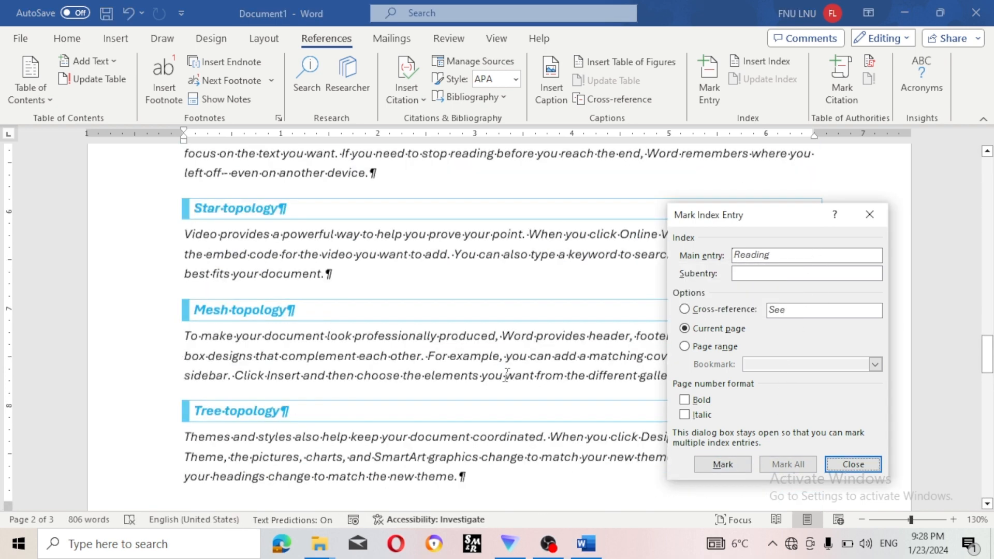
{"action": "scroll", "coordinate": [506, 375], "scroll_direction": "down", "scroll_amount": 3}
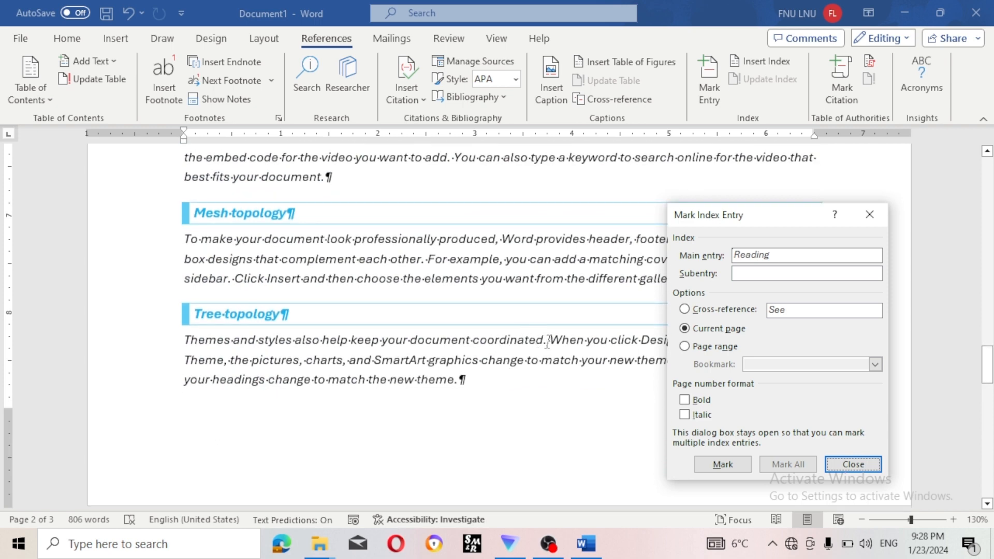
{"action": "left_click", "coordinate": [543, 340]}
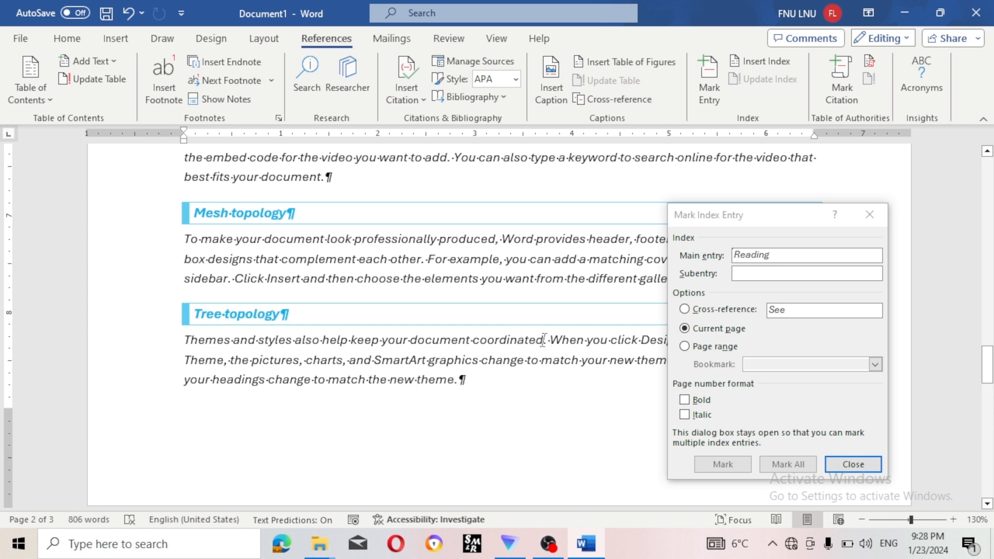
{"action": "left_click_drag", "start_coordinate": [543, 340], "coordinate": [480, 333]}
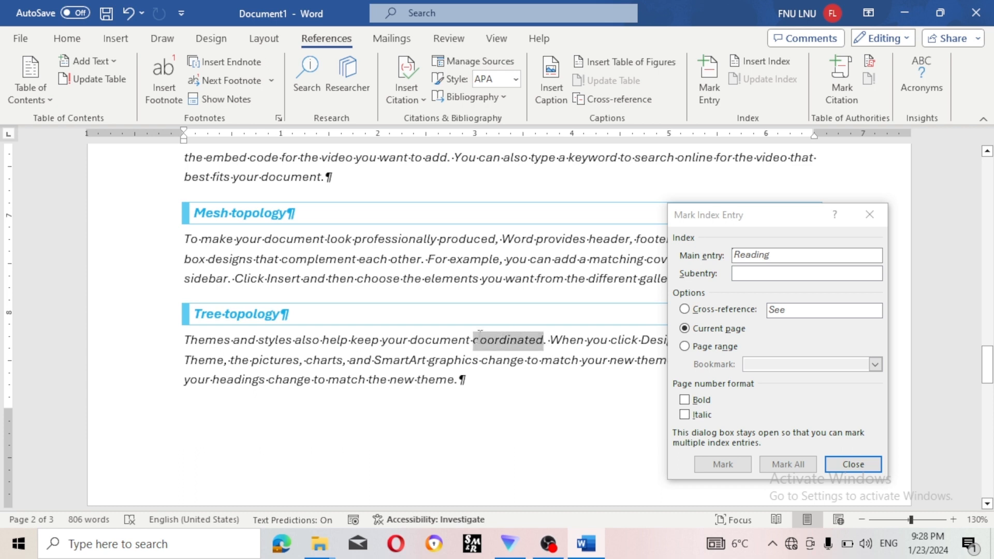
{"action": "left_click", "coordinate": [783, 255]}
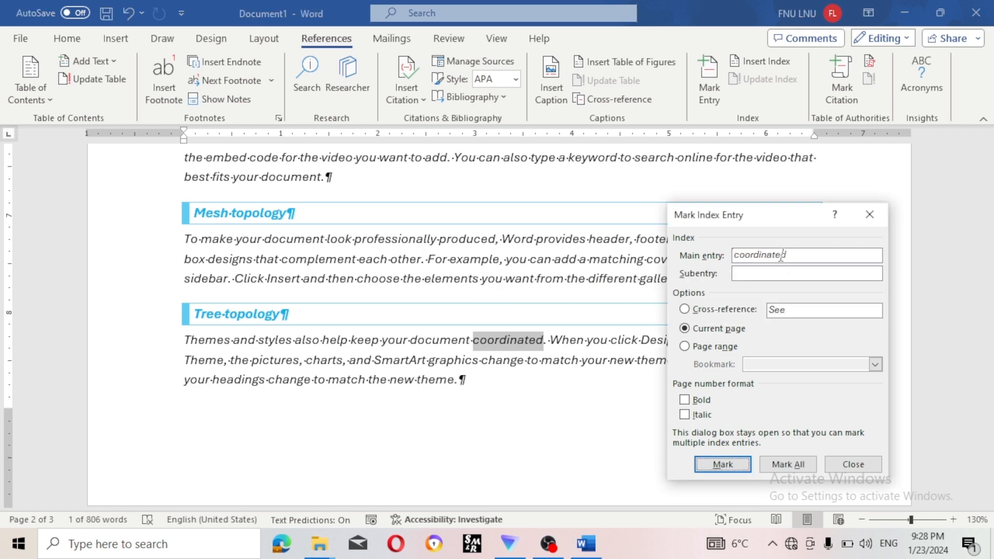
{"action": "left_click", "coordinate": [722, 464]}
- Mark the words "plus sign" at the end of the Hybride topology paragraph as a current-page index entry and finish marking entries
{"action": "scroll", "coordinate": [468, 393], "scroll_direction": "down", "scroll_amount": 5}
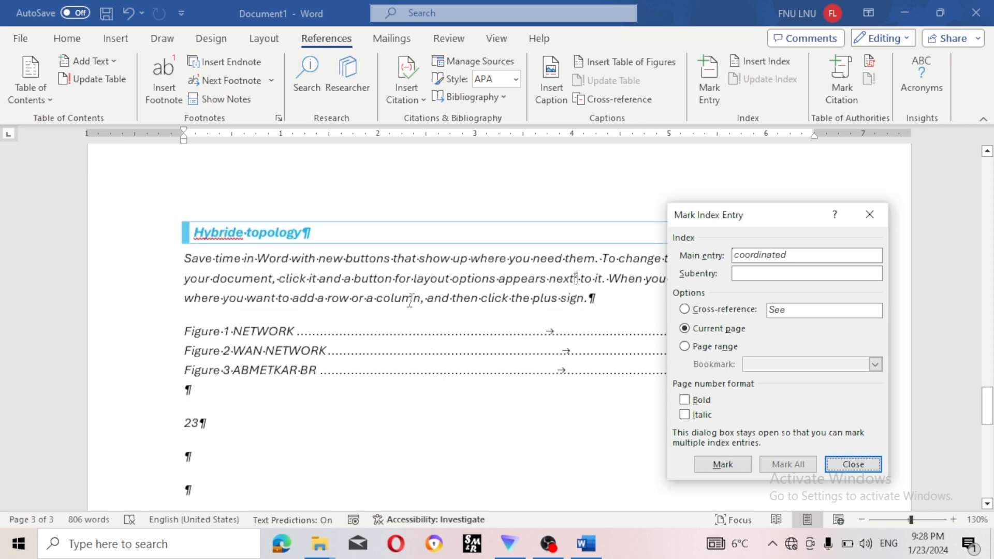
{"action": "scroll", "coordinate": [410, 300], "scroll_direction": "up", "scroll_amount": 8}
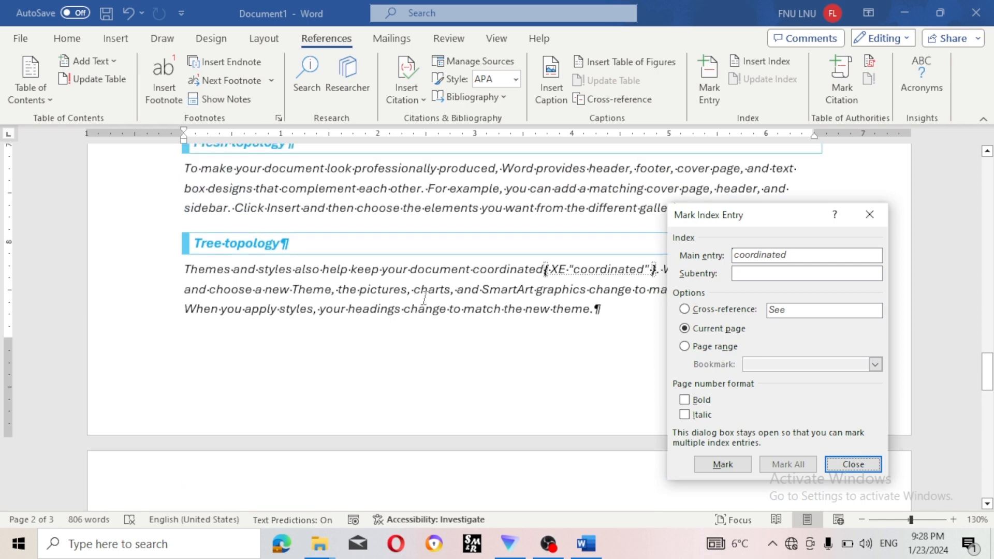
{"action": "scroll", "coordinate": [418, 344], "scroll_direction": "down", "scroll_amount": 8}
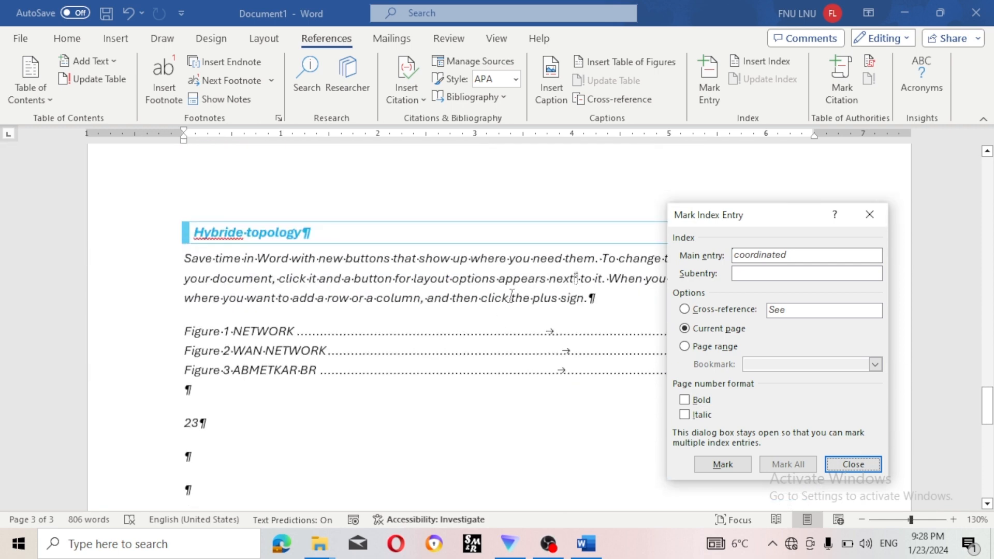
{"action": "left_click", "coordinate": [588, 298]}
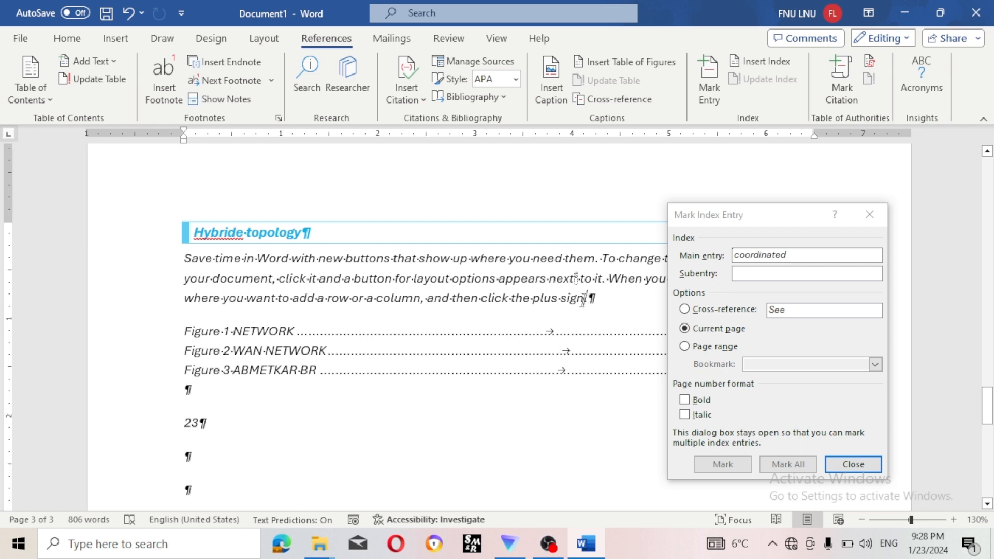
{"action": "left_click_drag", "start_coordinate": [582, 299], "coordinate": [533, 300]}
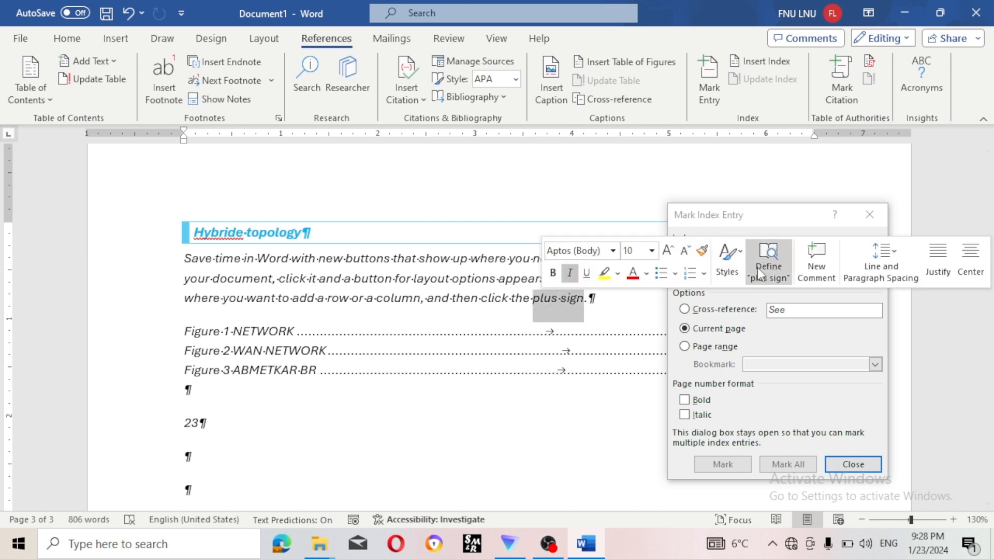
{"action": "left_click", "coordinate": [811, 232]}
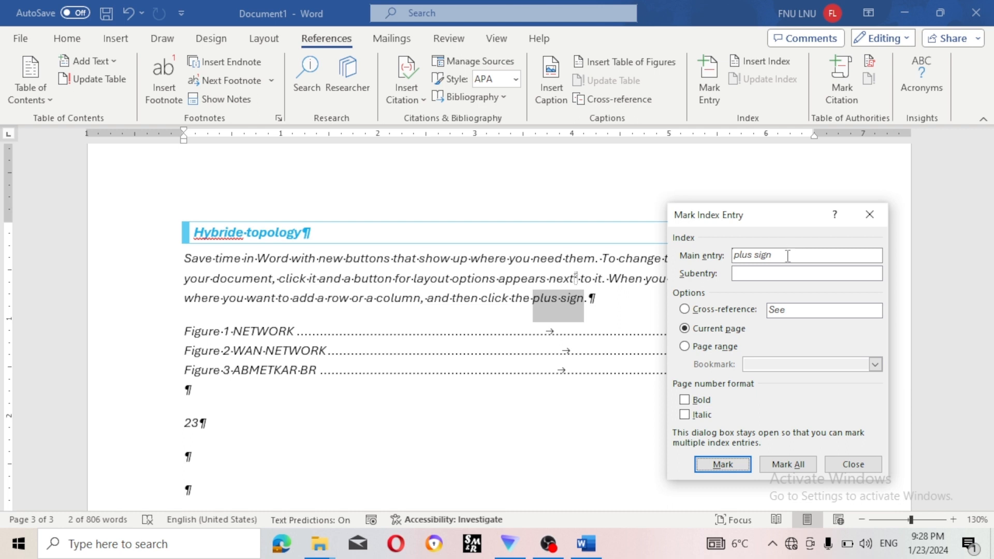
{"action": "left_click", "coordinate": [733, 467]}
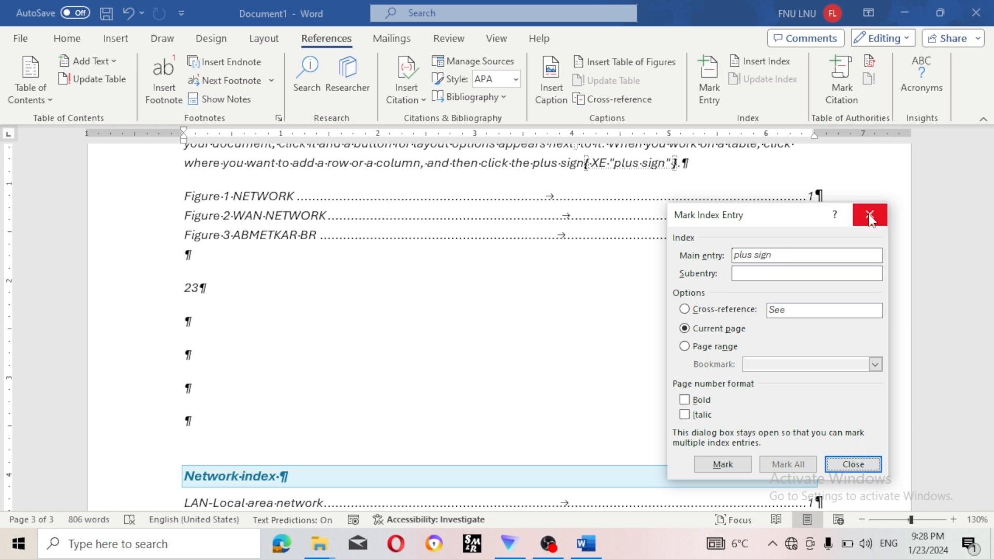
{"action": "left_click", "coordinate": [857, 464]}
- Examine the Network index table of contents and the index field after "plus sign" in the Hybride topology paragraph
{"action": "scroll", "coordinate": [684, 380], "scroll_direction": "down", "scroll_amount": 4}
{"action": "scroll", "coordinate": [681, 380], "scroll_direction": "up", "scroll_amount": 2}
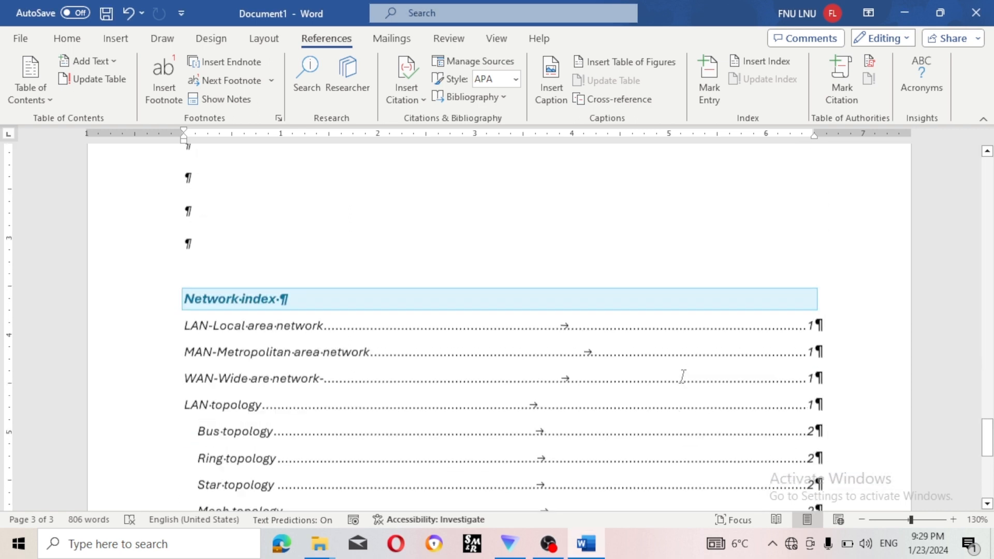
{"action": "scroll", "coordinate": [834, 404], "scroll_direction": "down", "scroll_amount": 3}
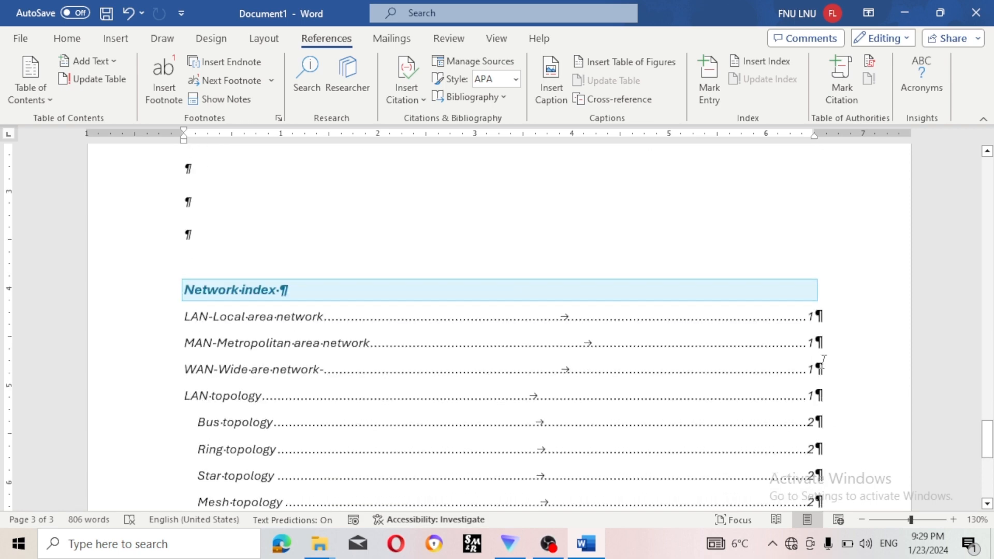
{"action": "left_click", "coordinate": [820, 316]}
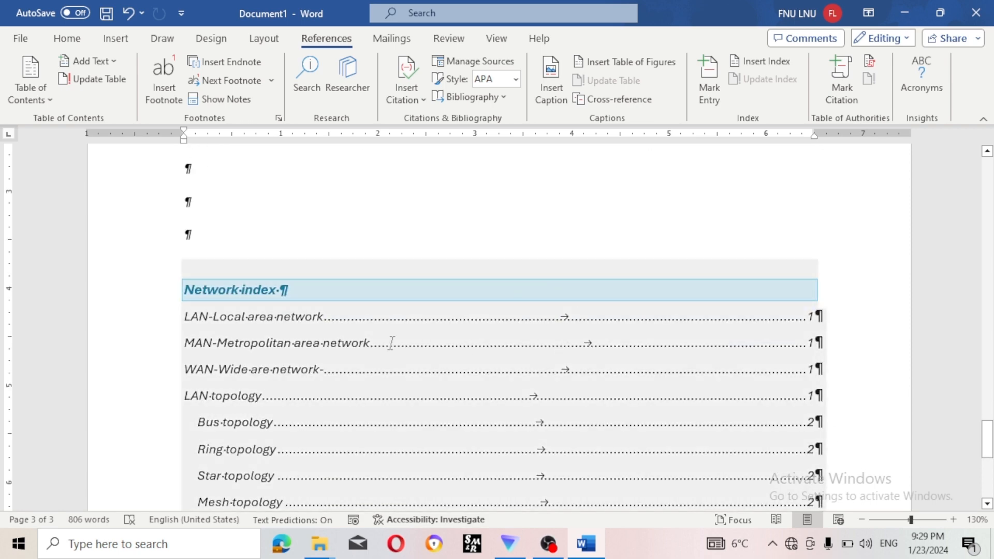
{"action": "left_click", "coordinate": [384, 226]}
{"action": "scroll", "coordinate": [384, 226], "scroll_direction": "up", "scroll_amount": 12}
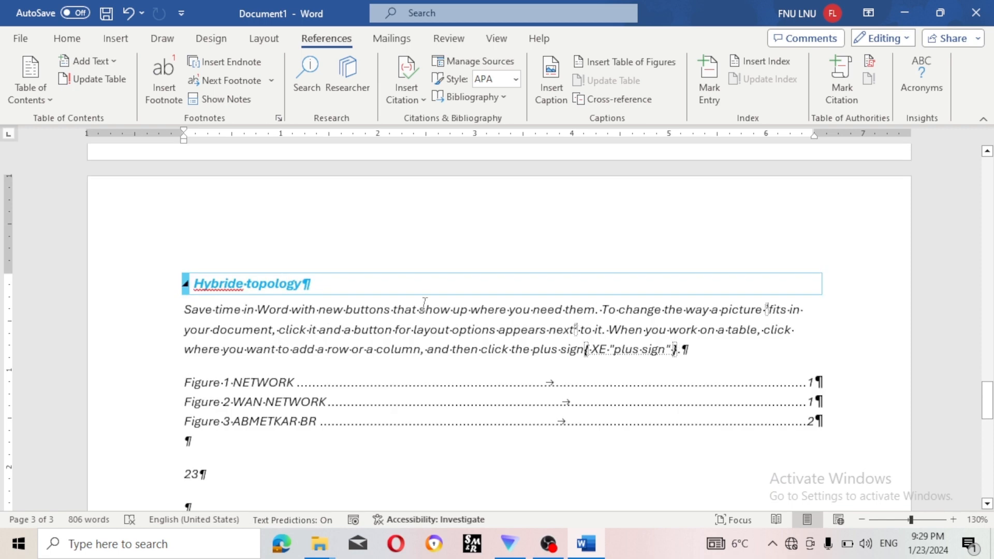
{"action": "scroll", "coordinate": [432, 337], "scroll_direction": "up", "scroll_amount": 9, "text": "ctrl"}
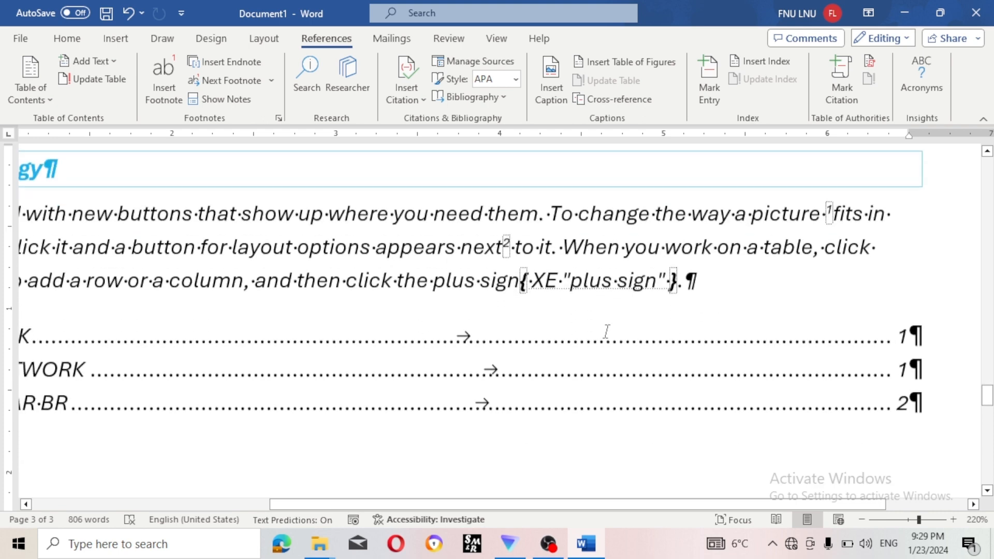
{"action": "scroll", "coordinate": [606, 340], "scroll_direction": "down", "scroll_amount": 5}
{"action": "scroll", "coordinate": [604, 342], "scroll_direction": "down", "scroll_amount": 3}
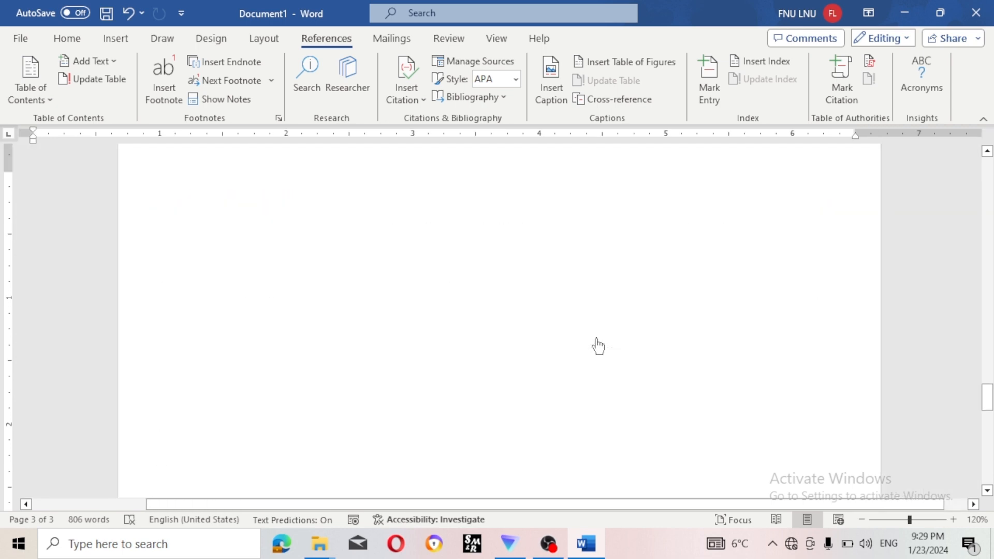
{"action": "scroll", "coordinate": [595, 344], "scroll_direction": "down", "scroll_amount": 2}
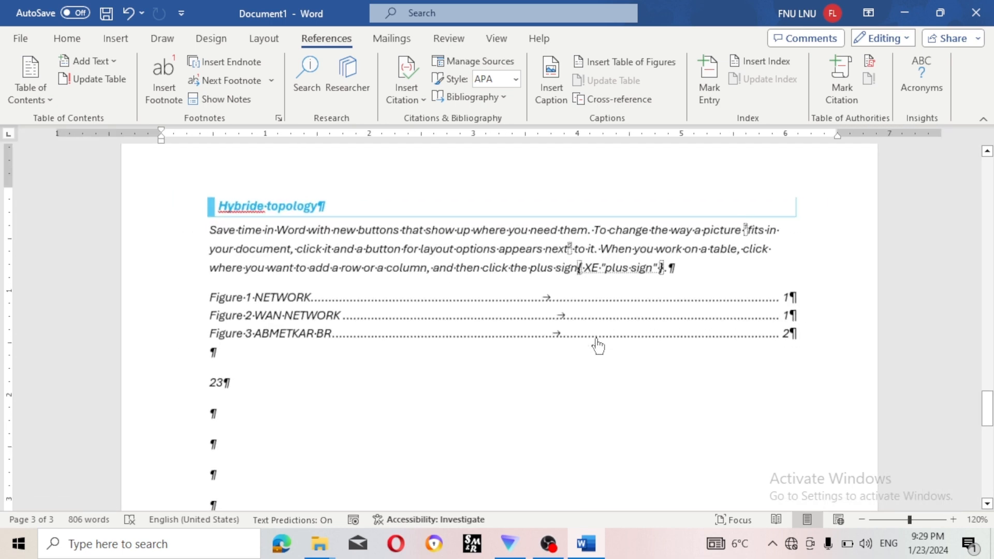
- Hide the paragraph marks and other hidden formatting symbols in the document
{"action": "left_click", "coordinate": [78, 42]}
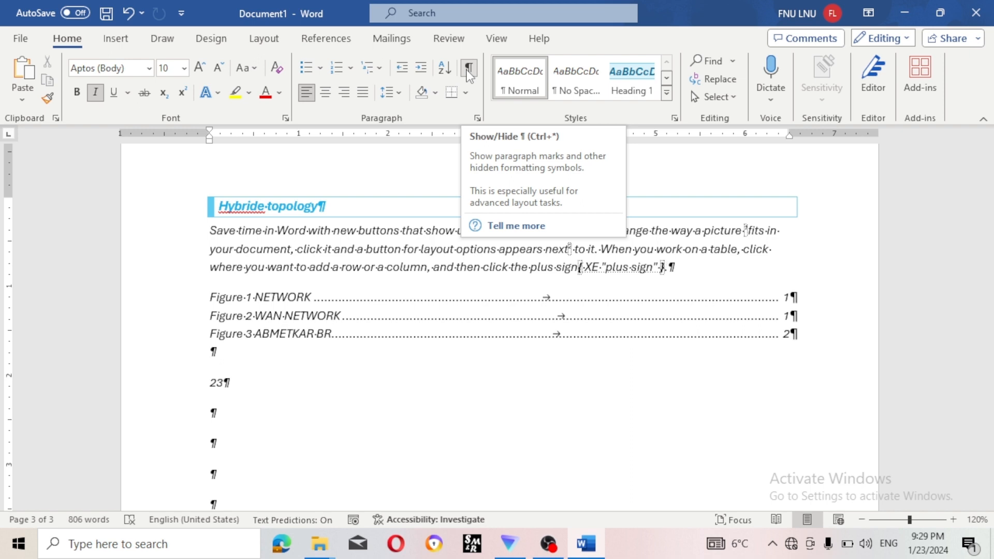
{"action": "left_click", "coordinate": [469, 72]}
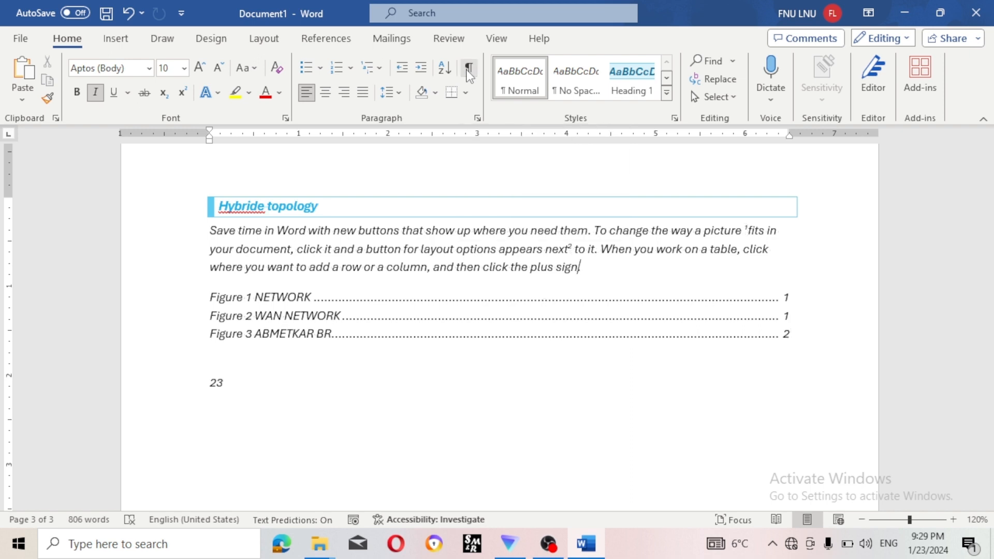
- Insert an indented index of the marked entries on a new line below the "23" cross-references
{"action": "scroll", "coordinate": [285, 419], "scroll_direction": "down", "scroll_amount": 4}
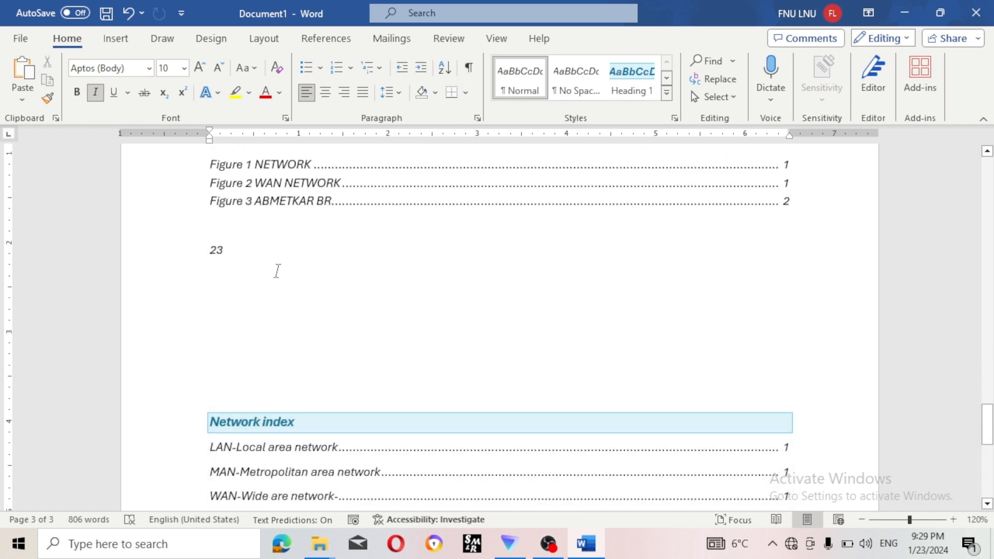
{"action": "key", "text": "Return"}
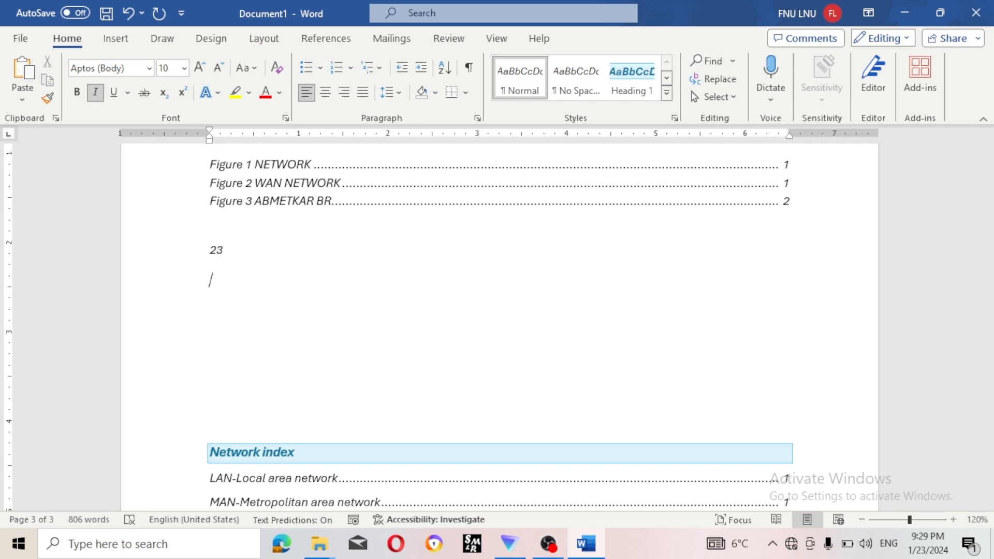
{"action": "left_click", "coordinate": [332, 39]}
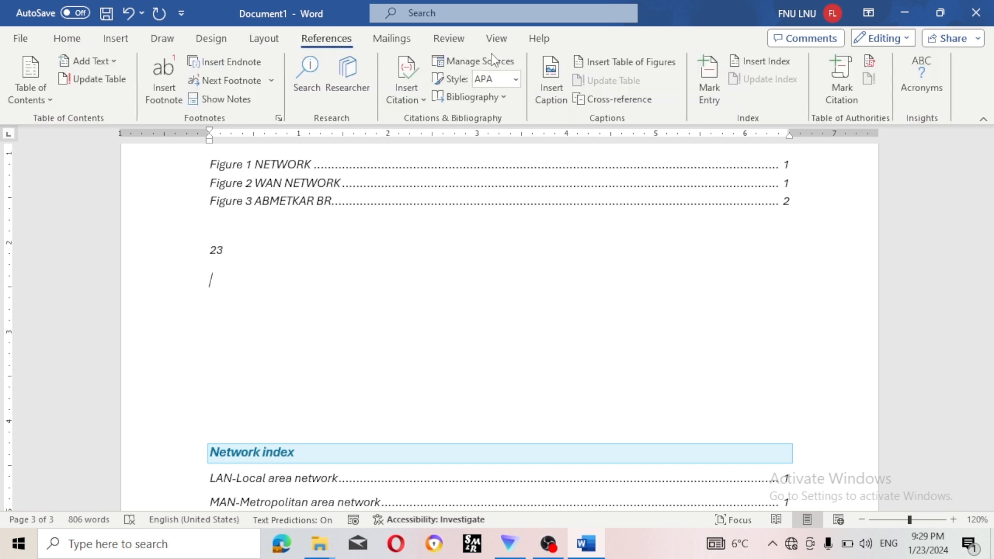
{"action": "left_click", "coordinate": [762, 63]}
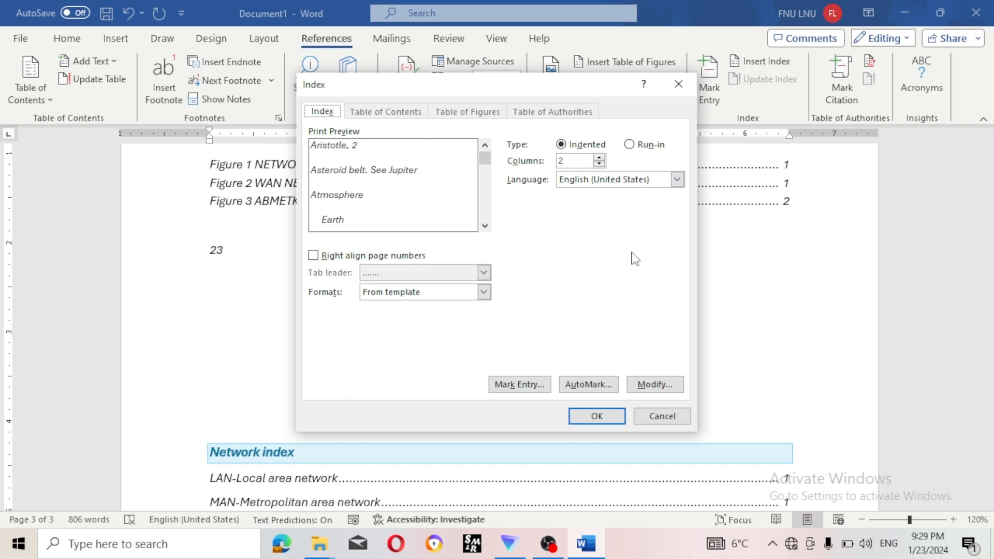
{"action": "left_click", "coordinate": [581, 161]}
{"action": "left_click", "coordinate": [597, 417]}
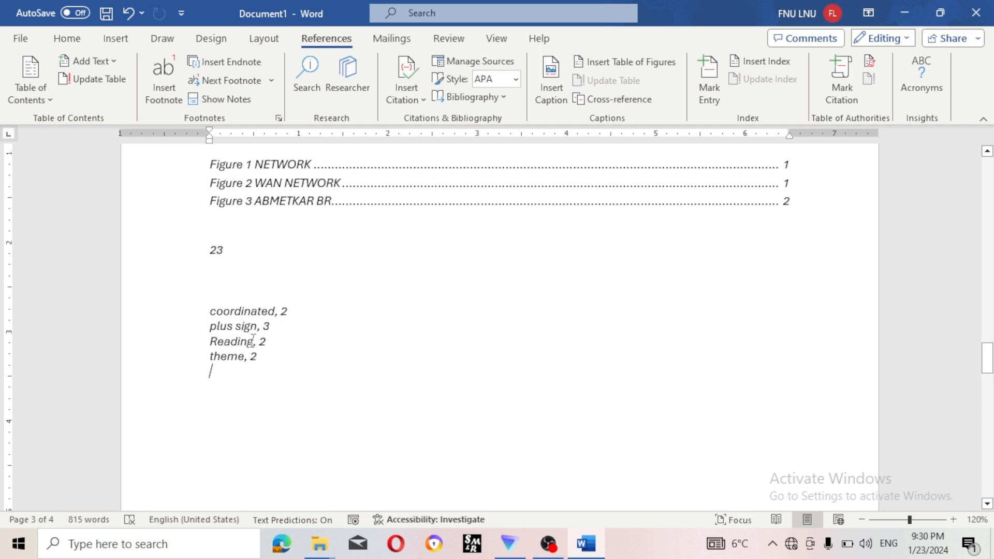
- Look through the footnotes and the "Picture template etc" endnote on the last pages, and return to the inserted index
{"action": "key", "text": "ctrl+z"}
{"action": "scroll", "coordinate": [257, 388], "scroll_direction": "down", "scroll_amount": 12}
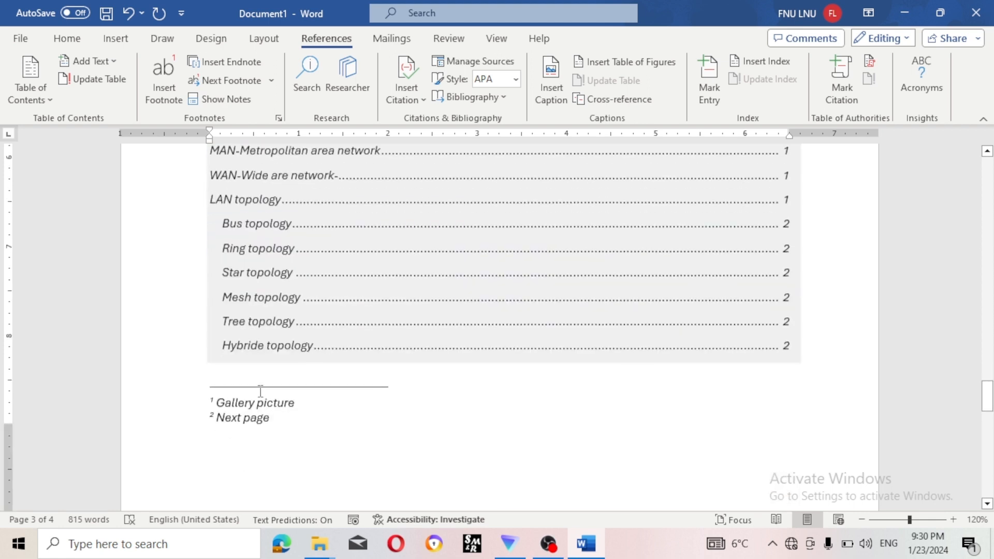
{"action": "scroll", "coordinate": [260, 391], "scroll_direction": "down", "scroll_amount": 10}
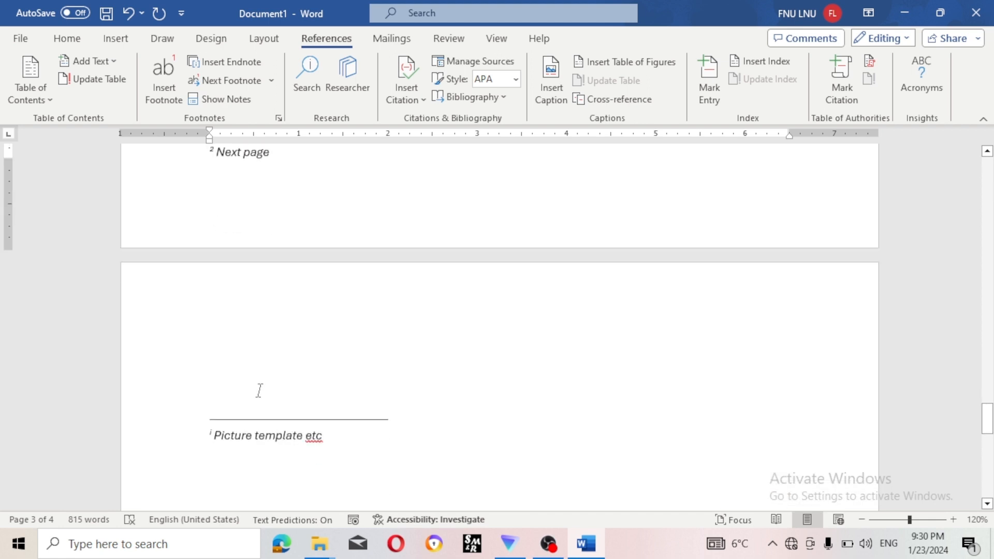
{"action": "left_click", "coordinate": [248, 343]}
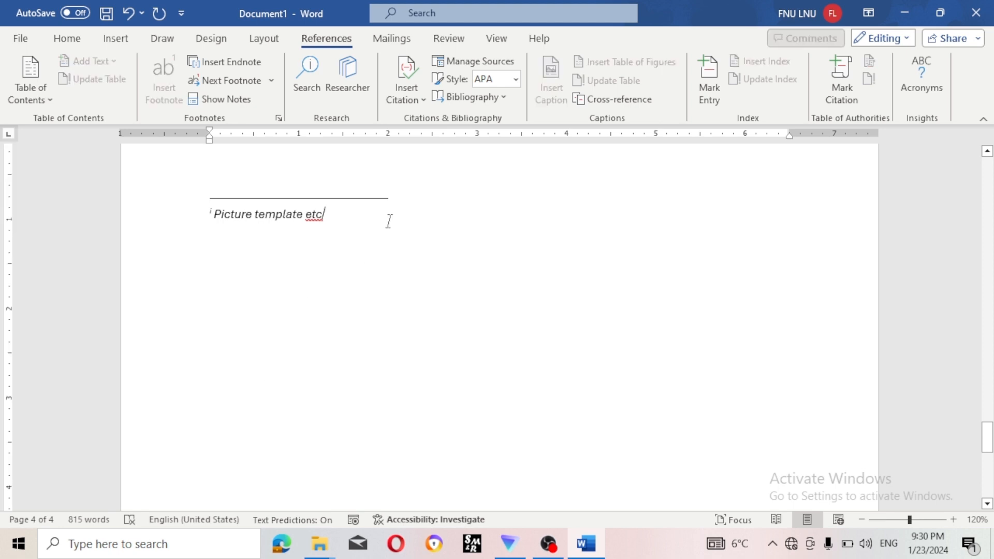
{"action": "key", "text": "Return"}
{"action": "key", "text": "Return"}
{"action": "key", "text": "Return"}
{"action": "key", "text": "Return"}
{"action": "scroll", "coordinate": [539, 251], "scroll_direction": "up", "scroll_amount": 10}
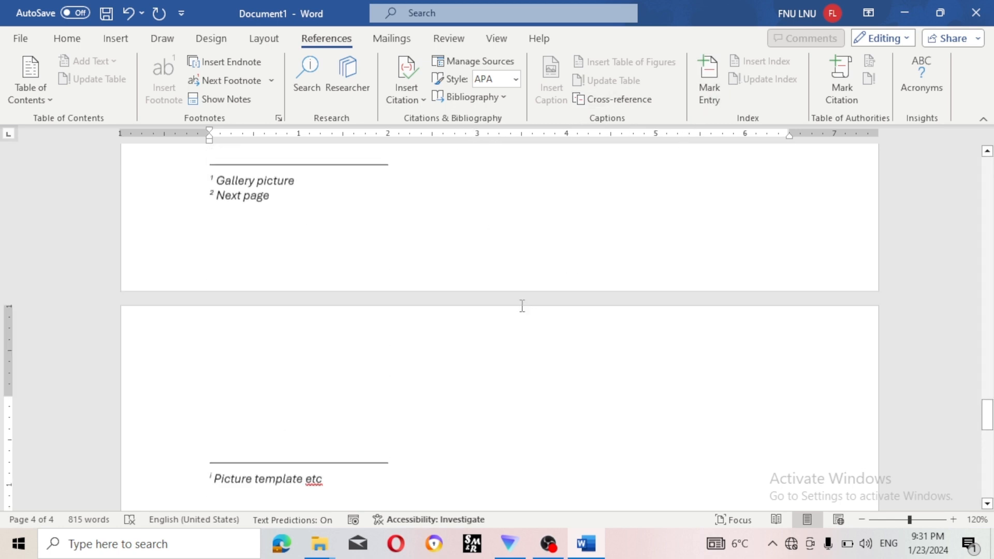
{"action": "scroll", "coordinate": [522, 306], "scroll_direction": "up", "scroll_amount": 10}
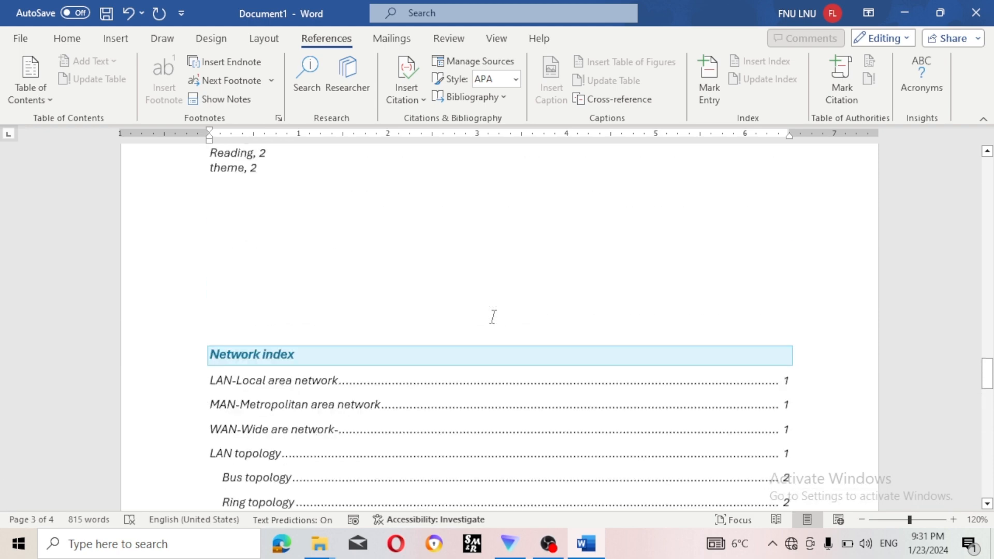
{"action": "scroll", "coordinate": [493, 316], "scroll_direction": "up", "scroll_amount": 4}
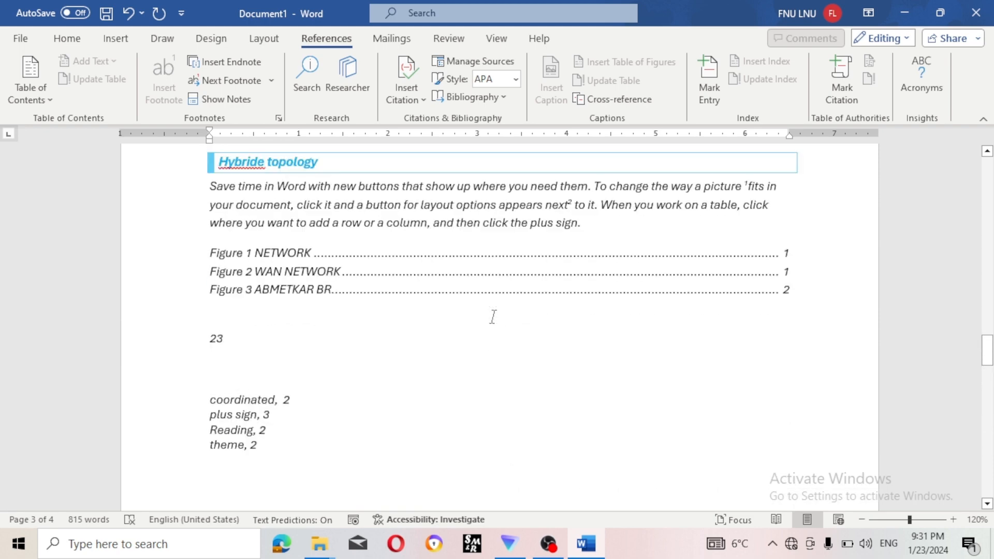
- Check the "coordinated" and "theme" lines of the index against the text of the topology sections on page 2
{"action": "left_click", "coordinate": [311, 399]}
{"action": "scroll", "coordinate": [333, 413], "scroll_direction": "down", "scroll_amount": 1}
{"action": "scroll", "coordinate": [334, 415], "scroll_direction": "down", "scroll_amount": 1}
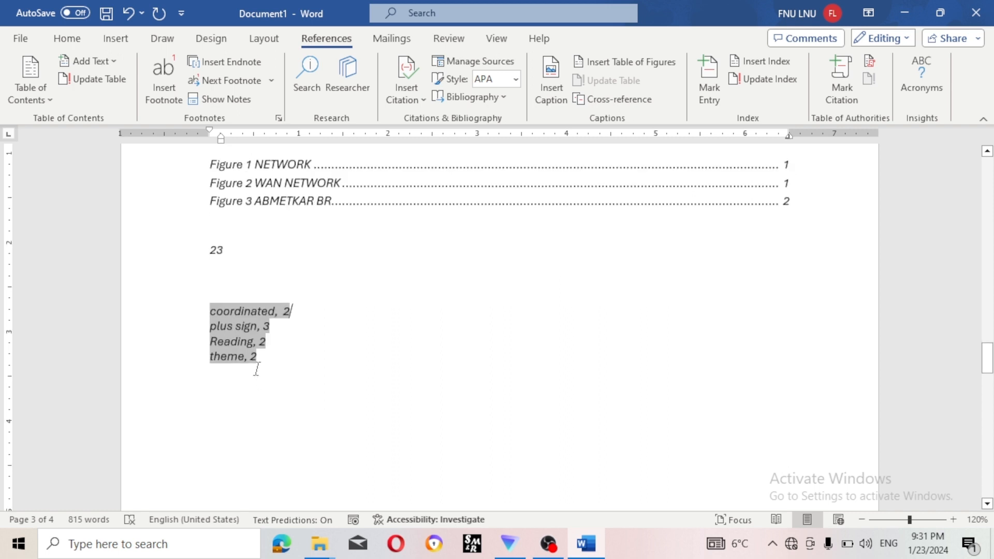
{"action": "left_click", "coordinate": [256, 368]}
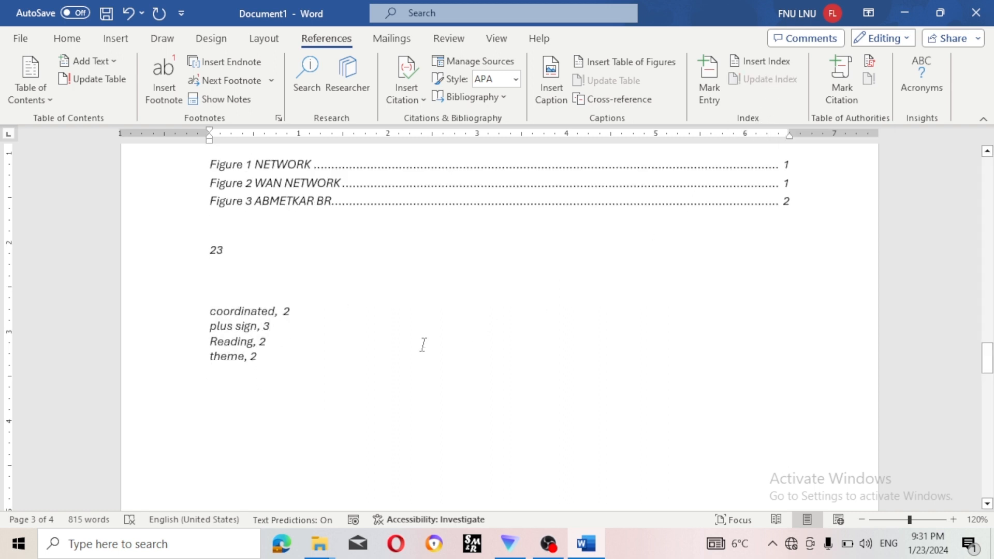
{"action": "left_click", "coordinate": [249, 356]}
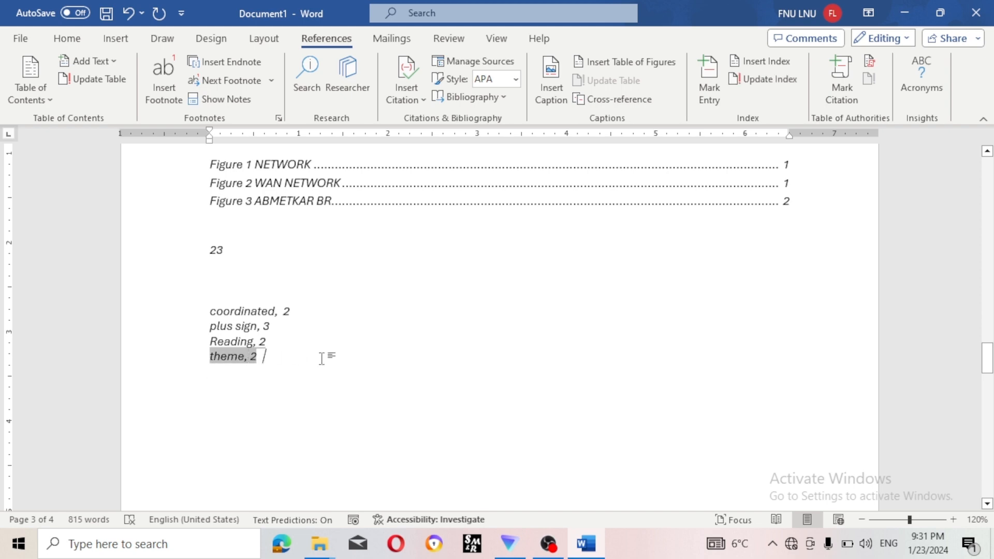
{"action": "scroll", "coordinate": [433, 287], "scroll_direction": "up", "scroll_amount": 4}
{"action": "scroll", "coordinate": [433, 288], "scroll_direction": "up", "scroll_amount": 5}
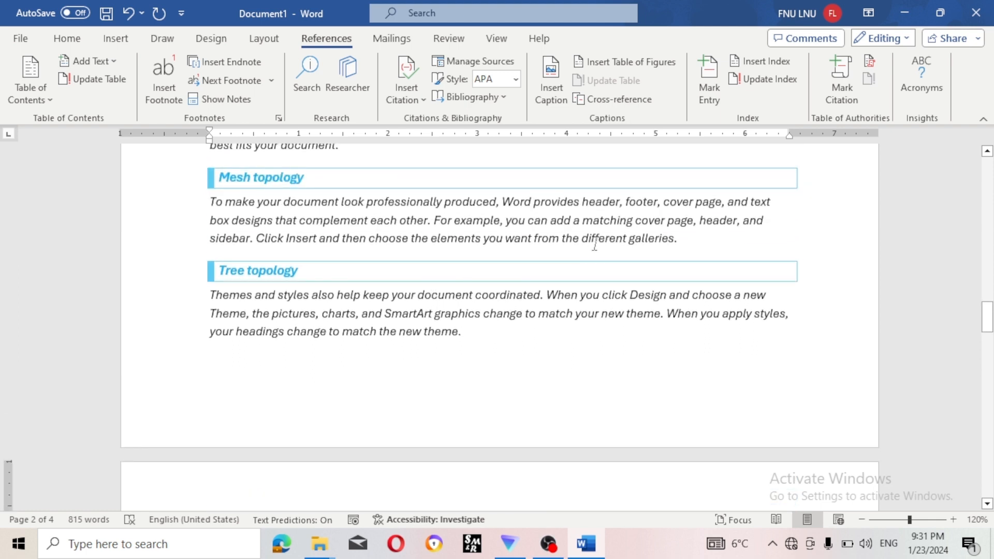
- Mark "different galleries" in the first paragraph of the LAN topology section as a current-page index entry
{"action": "left_click", "coordinate": [715, 102]}
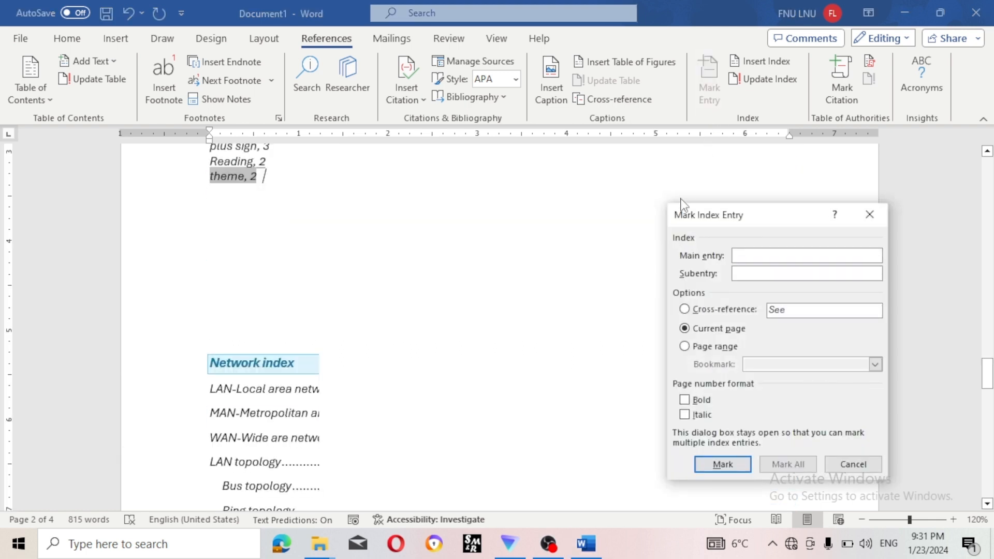
{"action": "scroll", "coordinate": [371, 261], "scroll_direction": "up", "scroll_amount": 3}
{"action": "scroll", "coordinate": [370, 261], "scroll_direction": "up", "scroll_amount": 5}
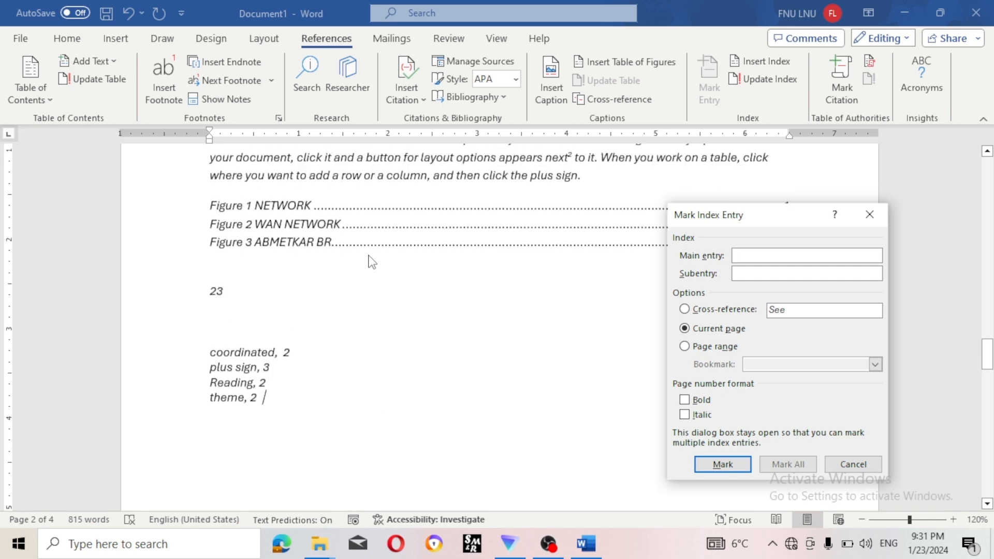
{"action": "scroll", "coordinate": [416, 283], "scroll_direction": "up", "scroll_amount": 2}
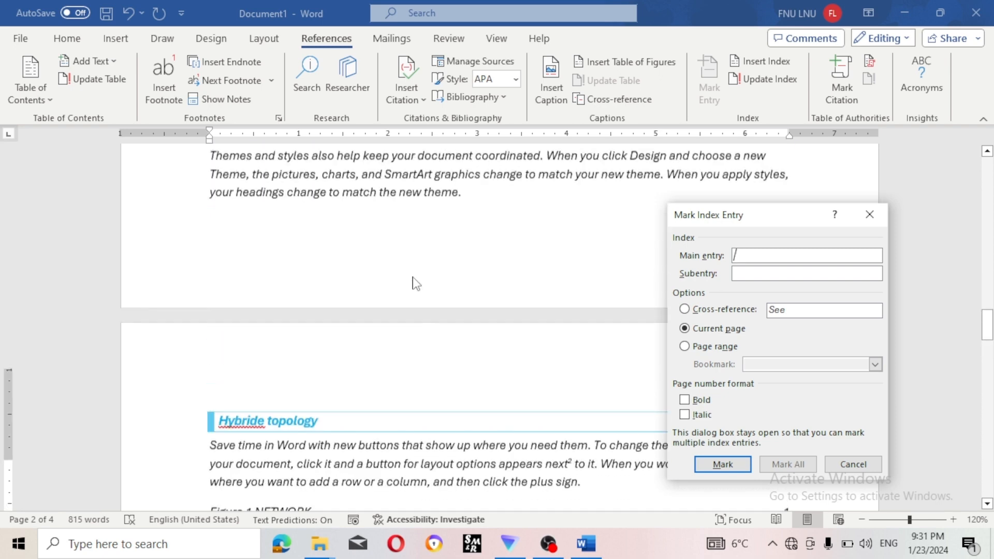
{"action": "scroll", "coordinate": [415, 283], "scroll_direction": "down", "scroll_amount": 10}
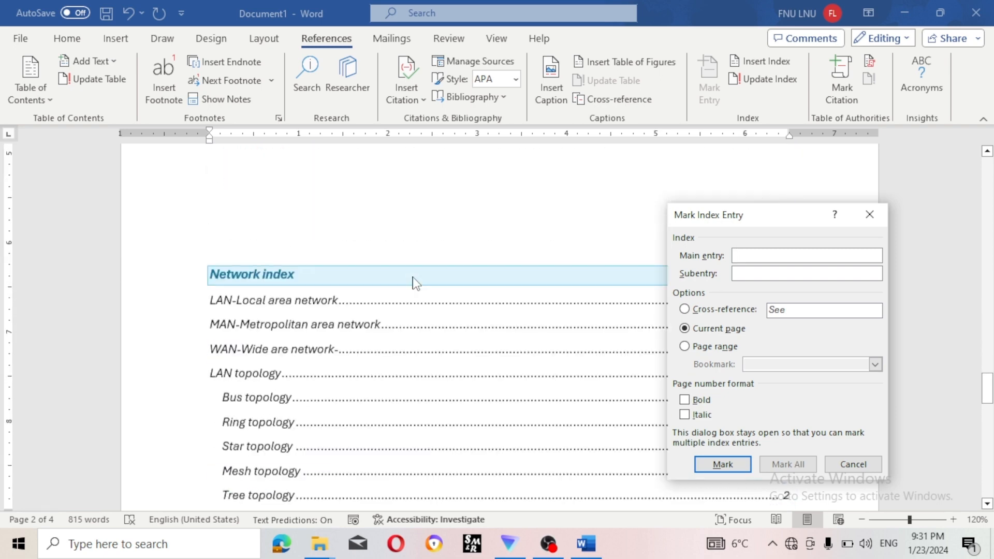
{"action": "scroll", "coordinate": [416, 284], "scroll_direction": "down", "scroll_amount": 5}
{"action": "scroll", "coordinate": [416, 284], "scroll_direction": "up", "scroll_amount": 8}
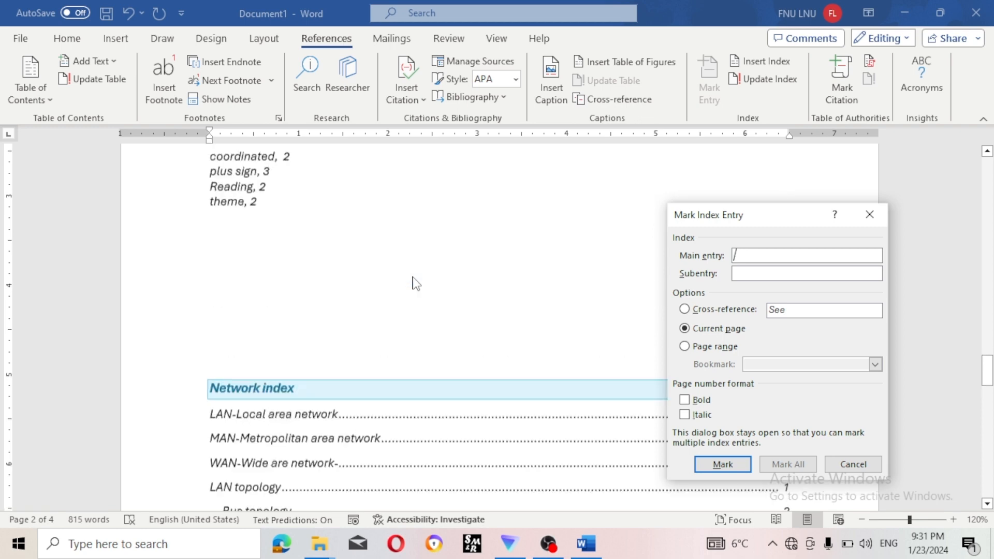
{"action": "scroll", "coordinate": [416, 284], "scroll_direction": "up", "scroll_amount": 5}
{"action": "scroll", "coordinate": [416, 284], "scroll_direction": "up", "scroll_amount": 4}
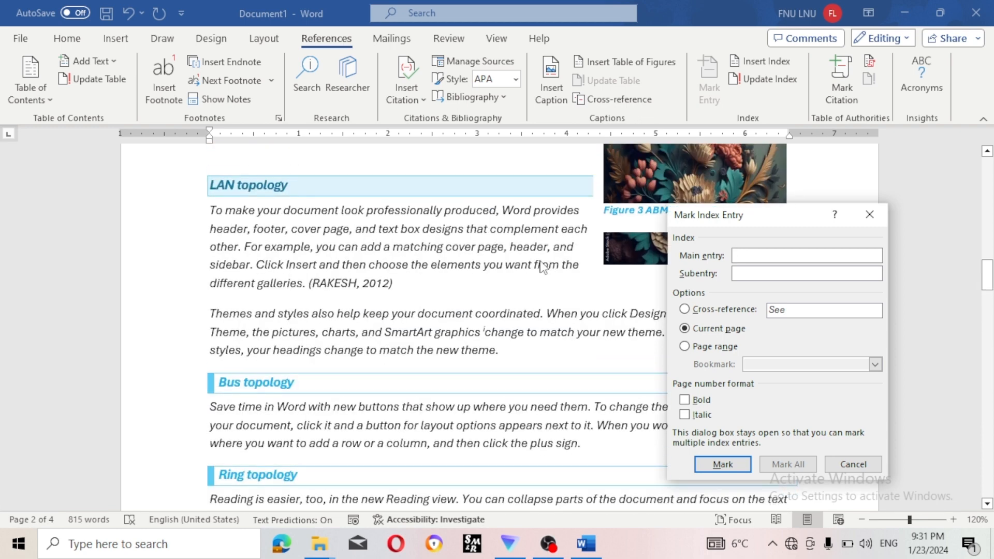
{"action": "left_click", "coordinate": [303, 285]}
{"action": "left_click_drag", "start_coordinate": [303, 285], "coordinate": [254, 290]}
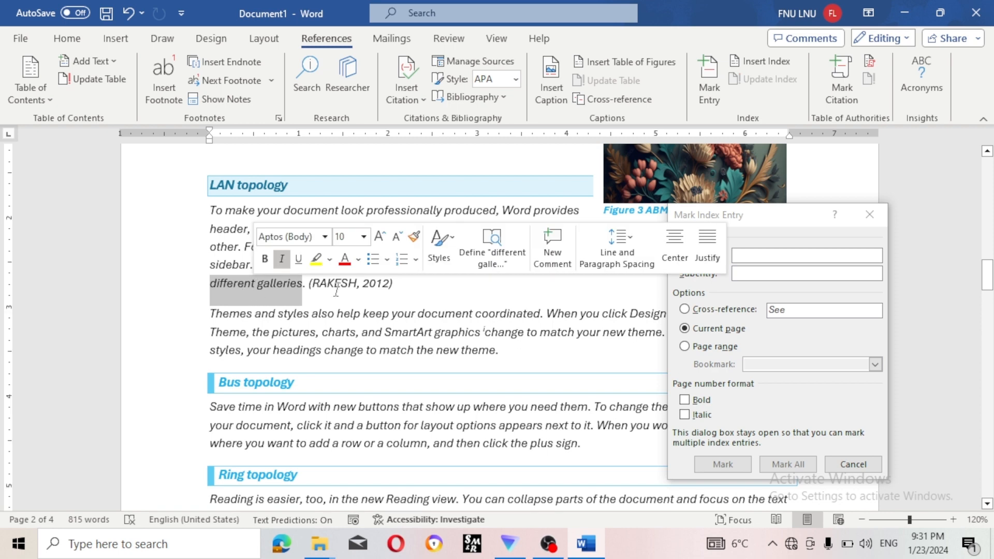
{"action": "left_click", "coordinate": [770, 265]}
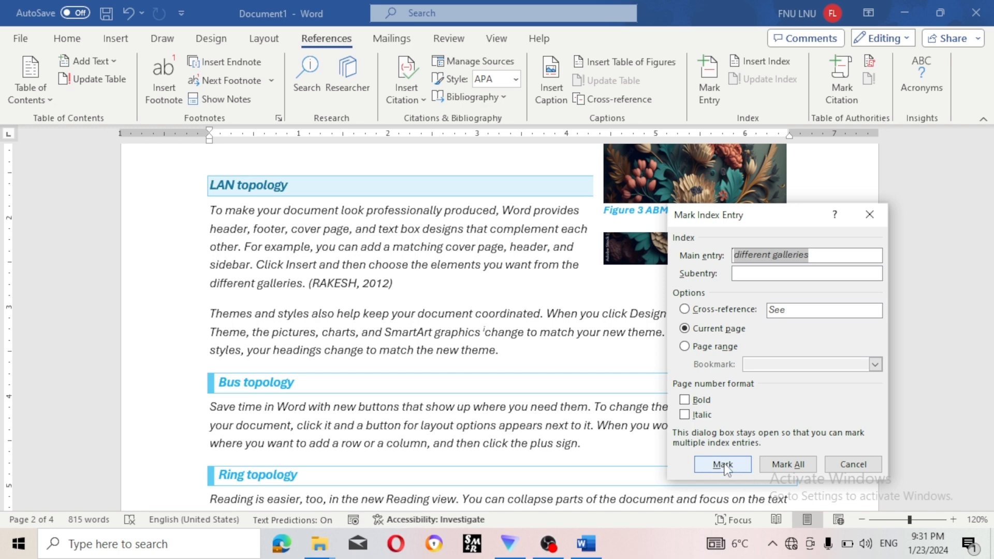
{"action": "left_click", "coordinate": [724, 465]}
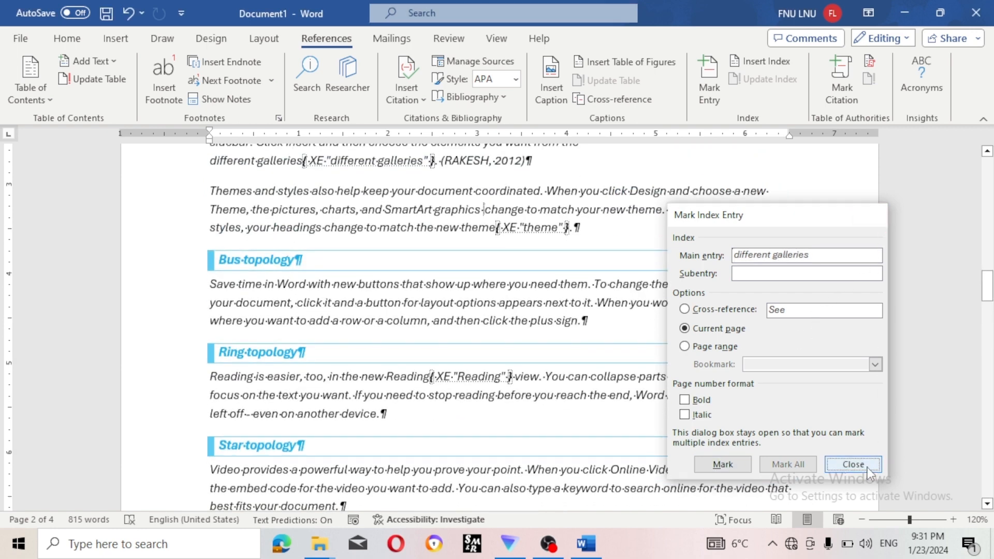
{"action": "left_click", "coordinate": [853, 466]}
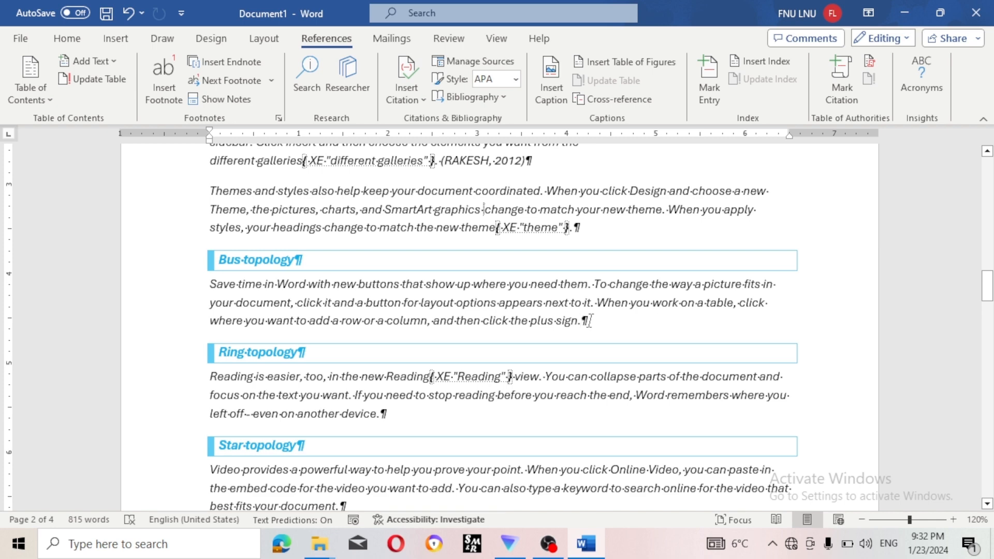
{"action": "key", "text": "ctrl+a"}
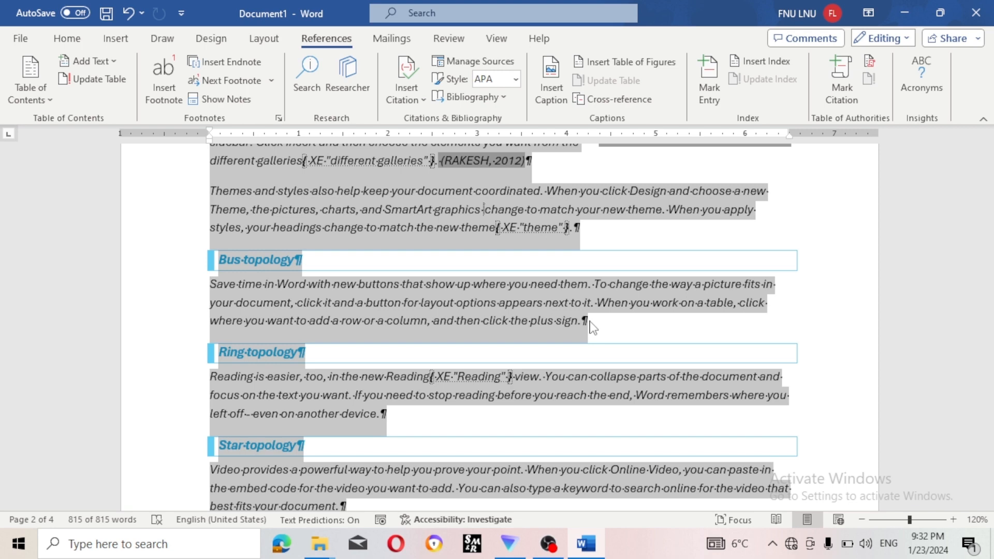
{"action": "type", "text": "8"}
{"action": "key", "text": "ctrl+z"}
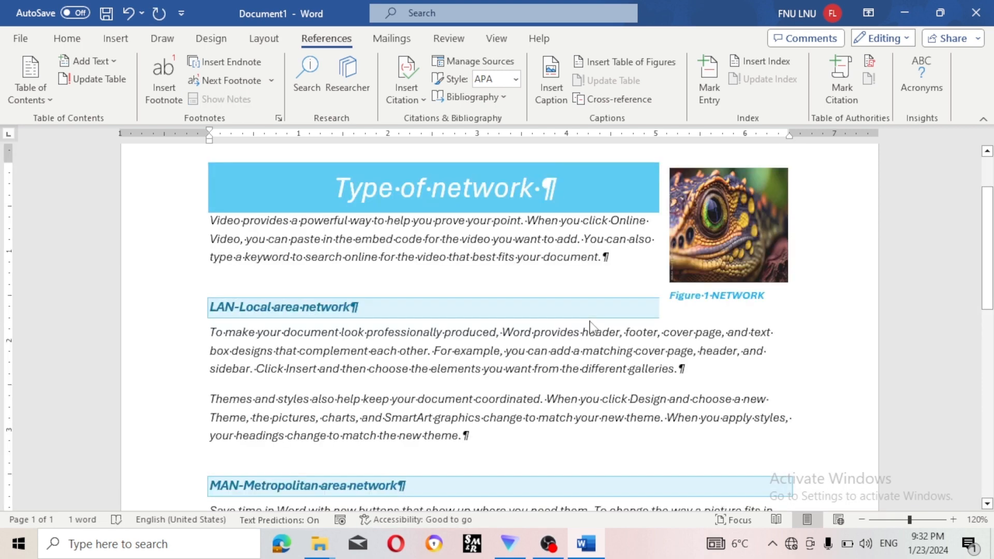
- Hide the paragraph marks and index entry fields throughout the document again
{"action": "left_click", "coordinate": [720, 374]}
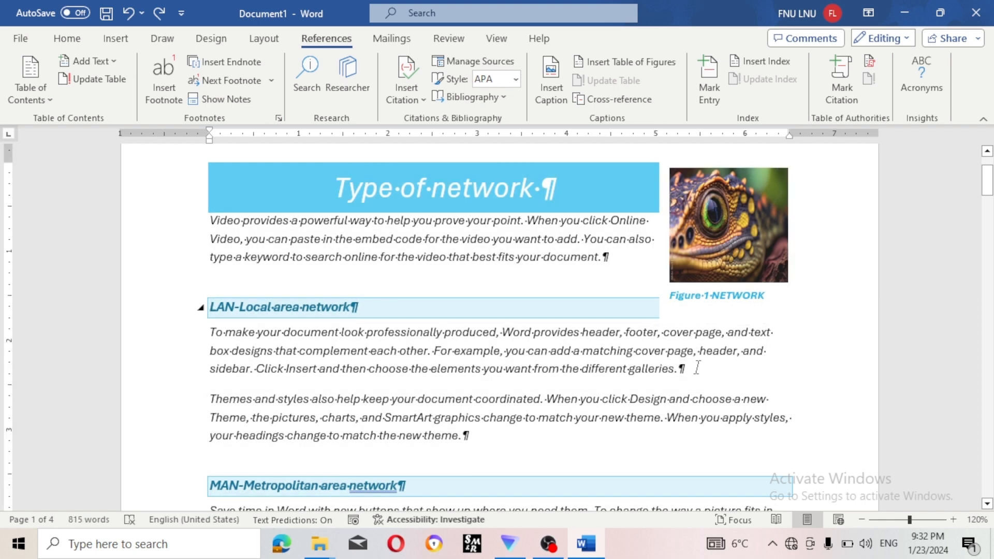
{"action": "left_click", "coordinate": [55, 39]}
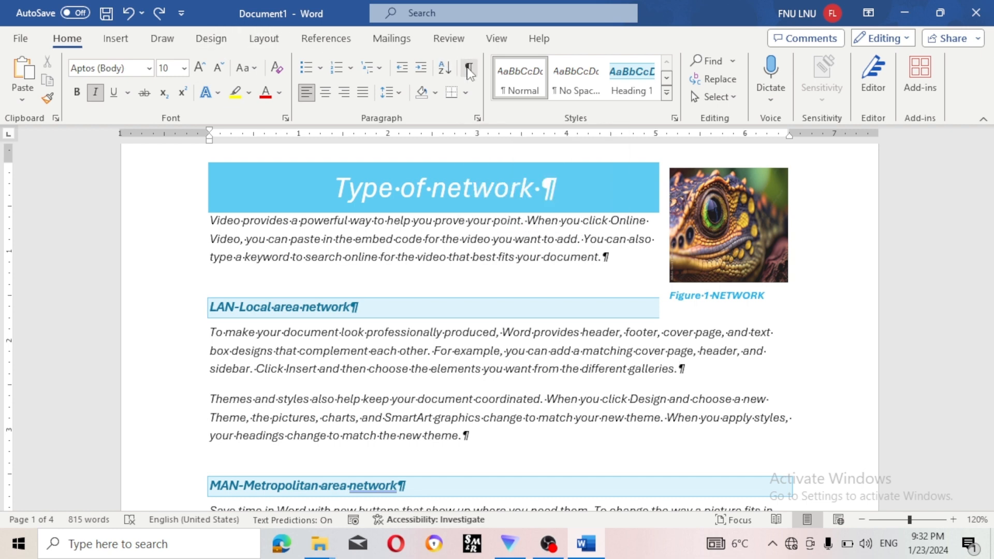
{"action": "left_click", "coordinate": [469, 68]}
- Update the index of marked entries on page 3 to include the "different galleries" entry
{"action": "scroll", "coordinate": [667, 375], "scroll_direction": "down", "scroll_amount": 2}
{"action": "scroll", "coordinate": [667, 376], "scroll_direction": "down", "scroll_amount": 7}
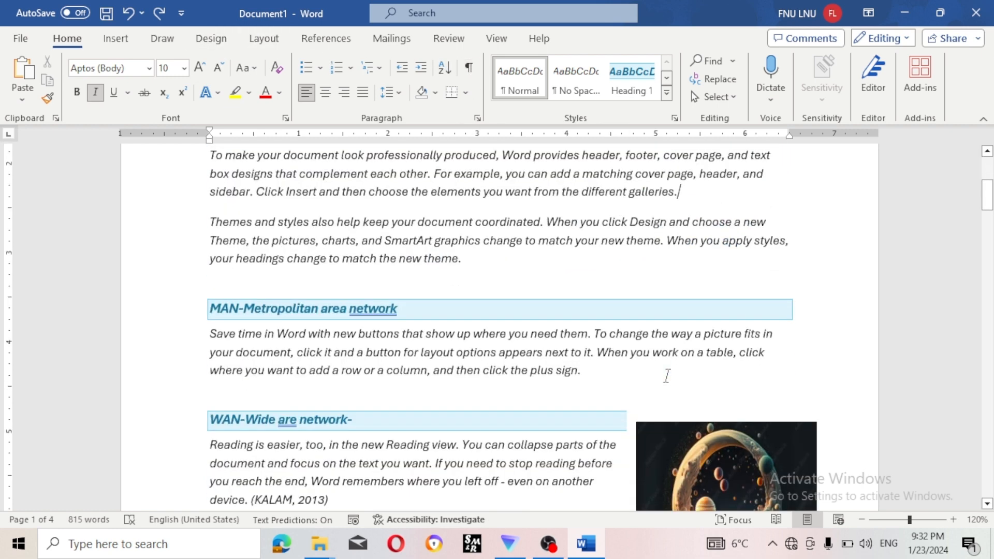
{"action": "scroll", "coordinate": [668, 375], "scroll_direction": "down", "scroll_amount": 8}
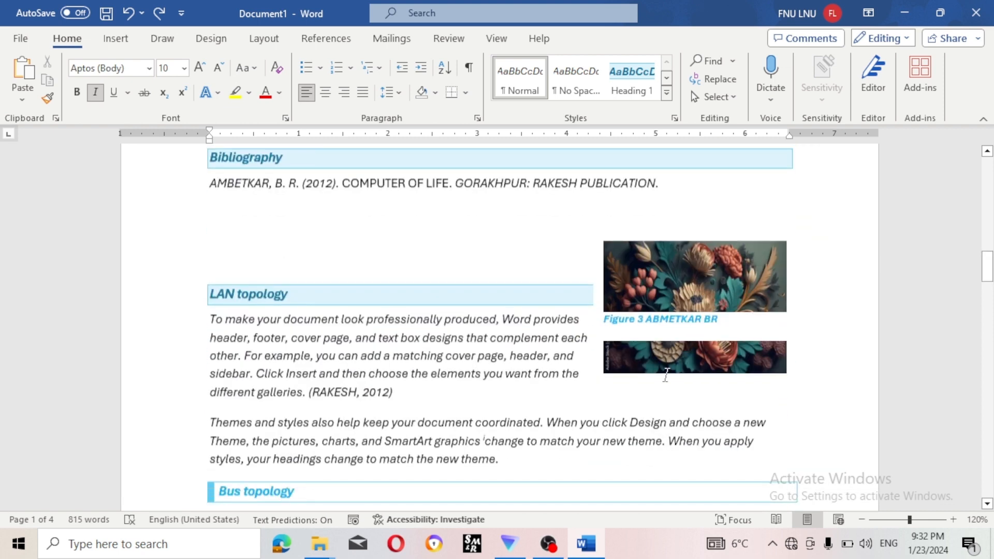
{"action": "scroll", "coordinate": [666, 376], "scroll_direction": "down", "scroll_amount": 5}
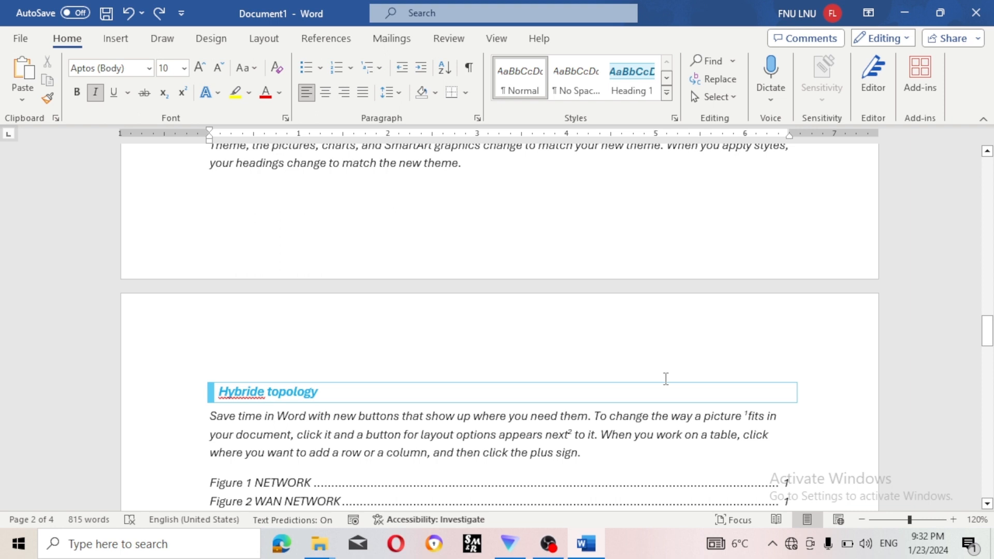
{"action": "scroll", "coordinate": [666, 379], "scroll_direction": "down", "scroll_amount": 6}
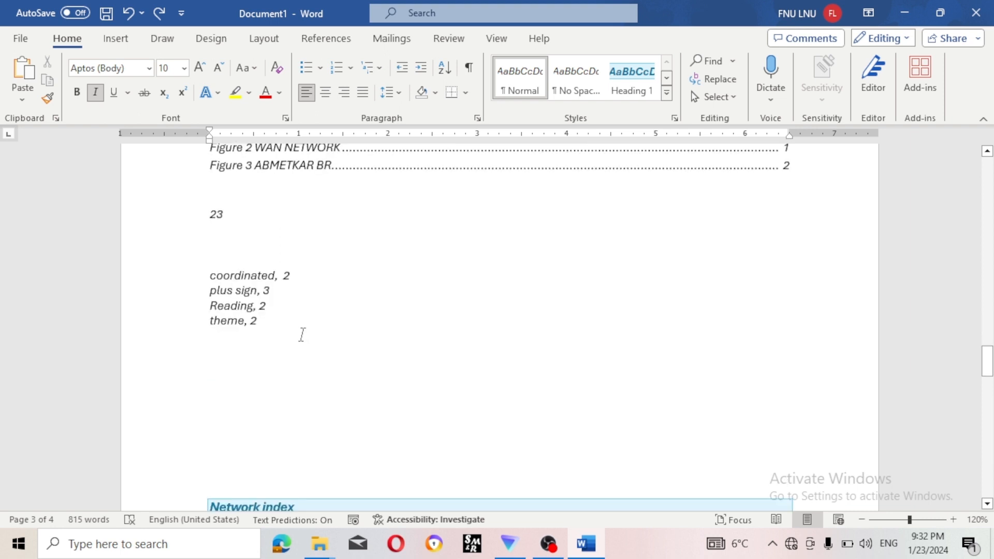
{"action": "left_click", "coordinate": [324, 40]}
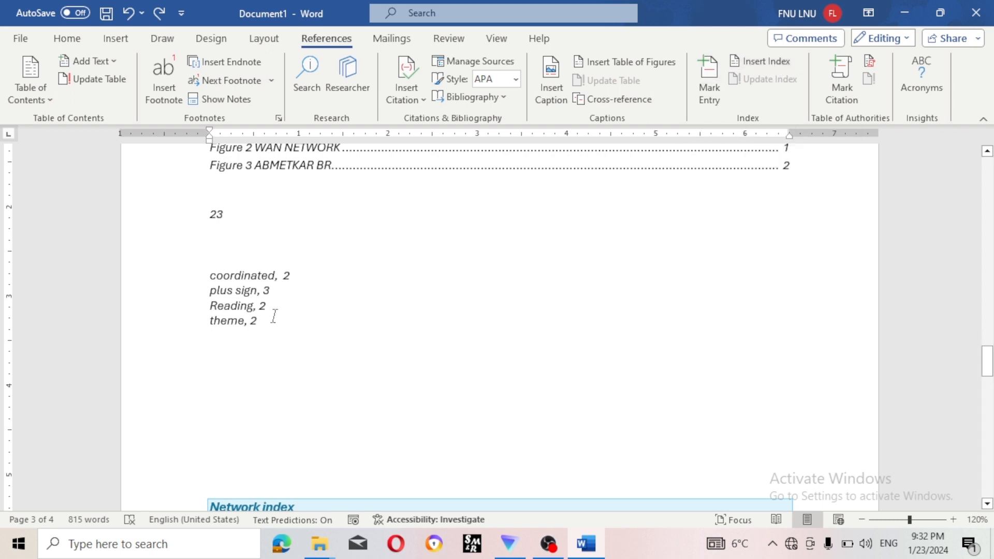
{"action": "left_click", "coordinate": [244, 322]}
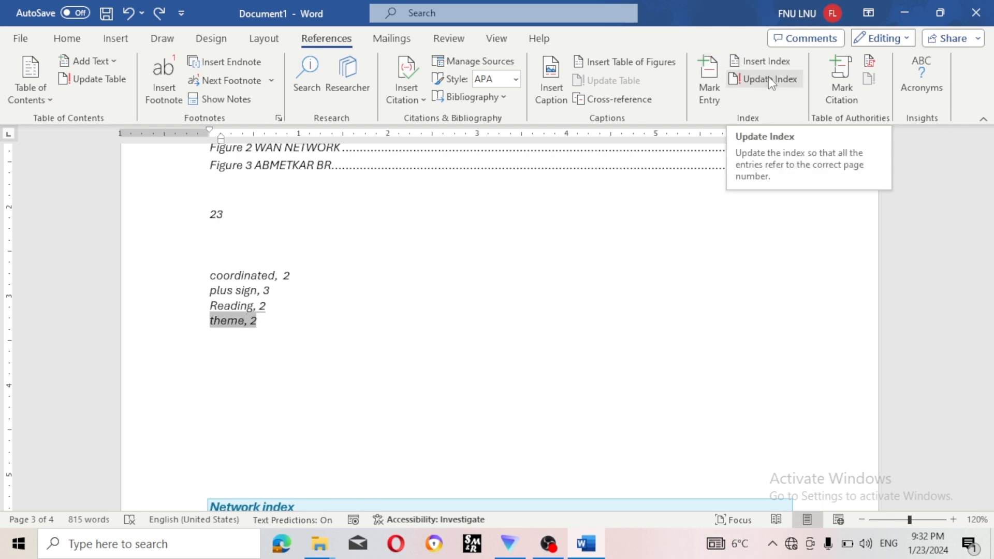
{"action": "left_click", "coordinate": [300, 273]}
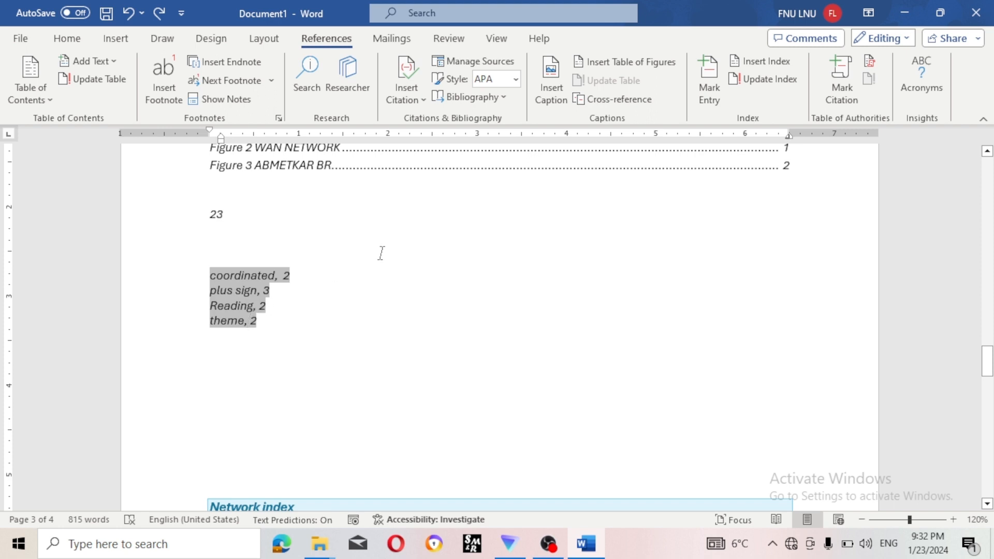
{"action": "left_click", "coordinate": [788, 83]}
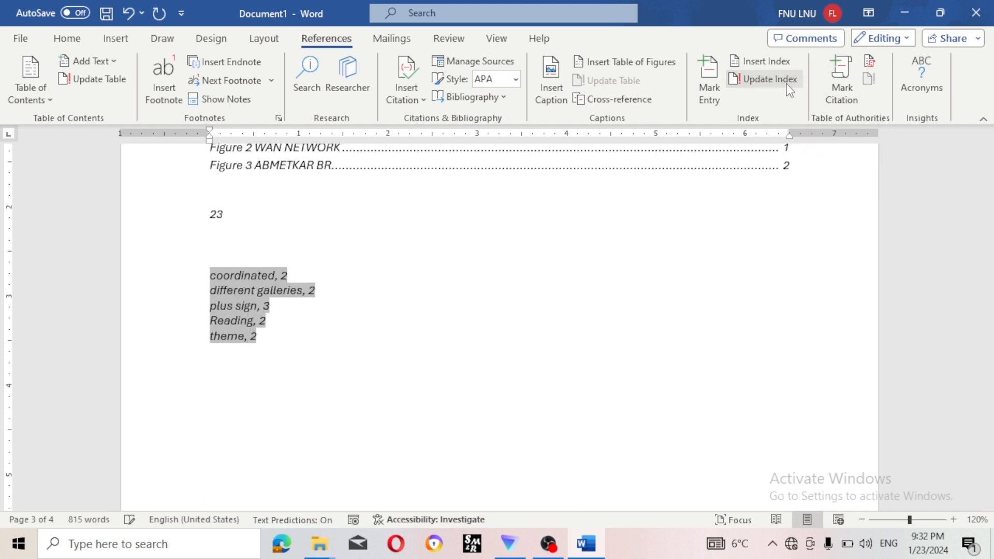
{"action": "left_click", "coordinate": [333, 282]}
{"action": "left_click_drag", "start_coordinate": [319, 291], "coordinate": [199, 291]}
{"action": "left_click", "coordinate": [342, 326]}
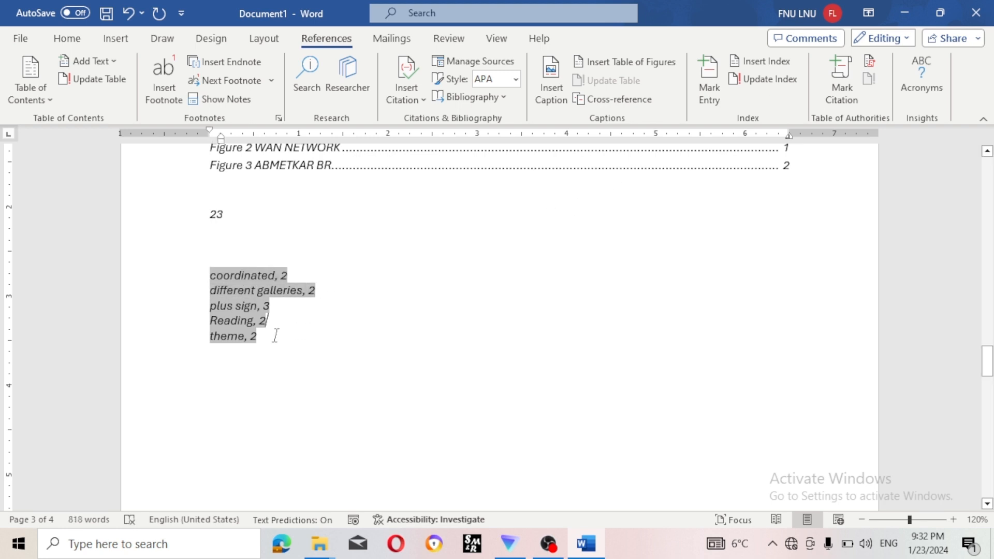
{"action": "left_click", "coordinate": [277, 335]}
{"action": "left_click", "coordinate": [807, 178]}
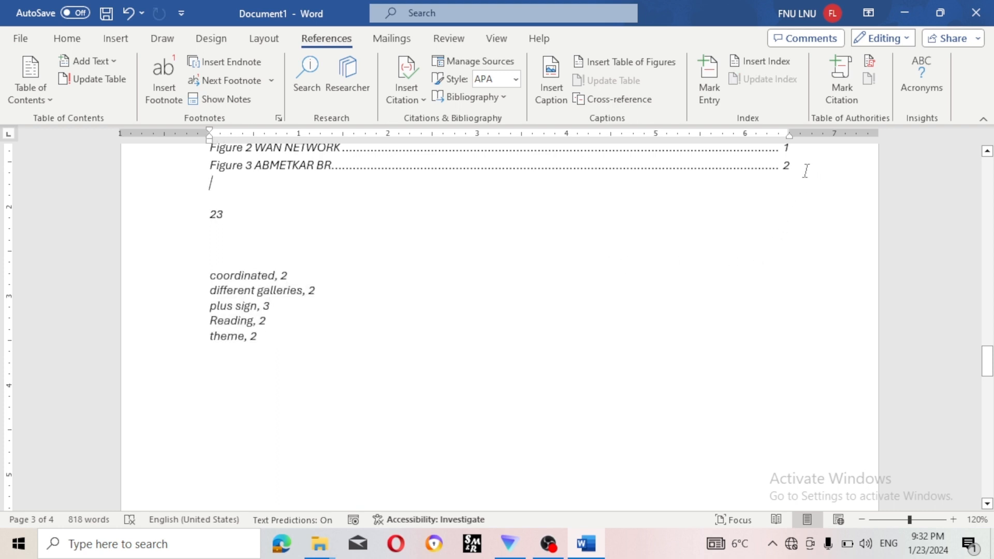
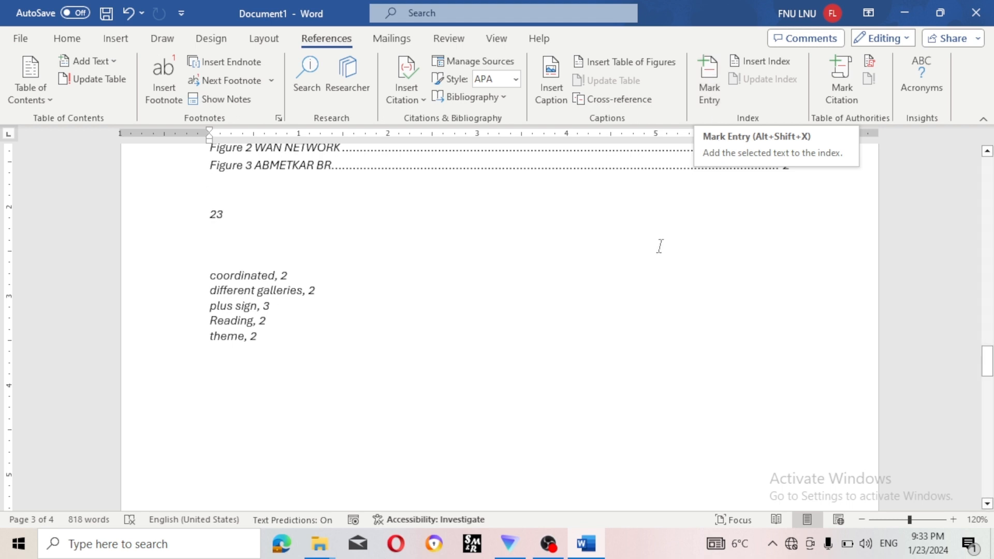
- Look through the document from the index on page 3 back to the title, examining the citations already in the text
{"action": "scroll", "coordinate": [407, 368], "scroll_direction": "down", "scroll_amount": 3}
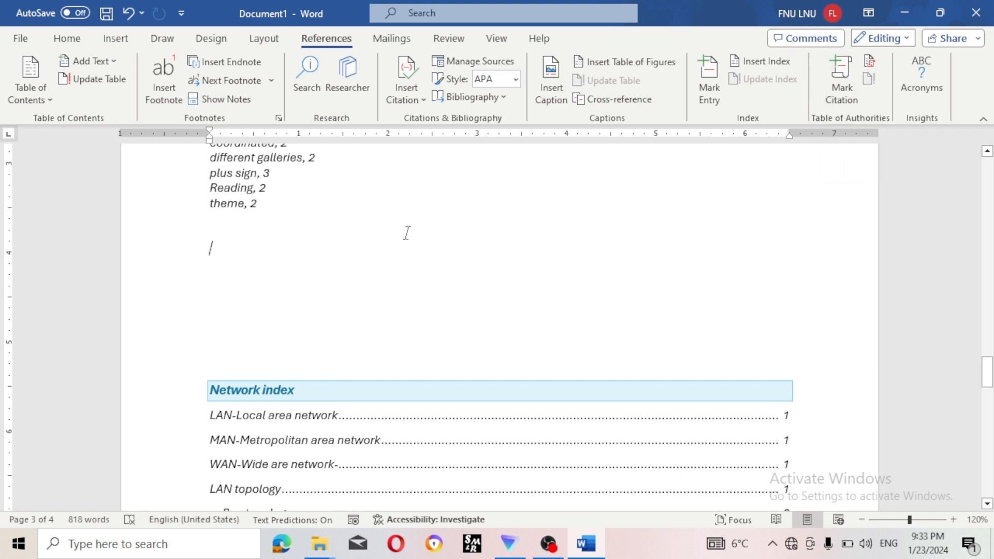
{"action": "scroll", "coordinate": [407, 232], "scroll_direction": "up", "scroll_amount": 3}
{"action": "scroll", "coordinate": [407, 232], "scroll_direction": "up", "scroll_amount": 15}
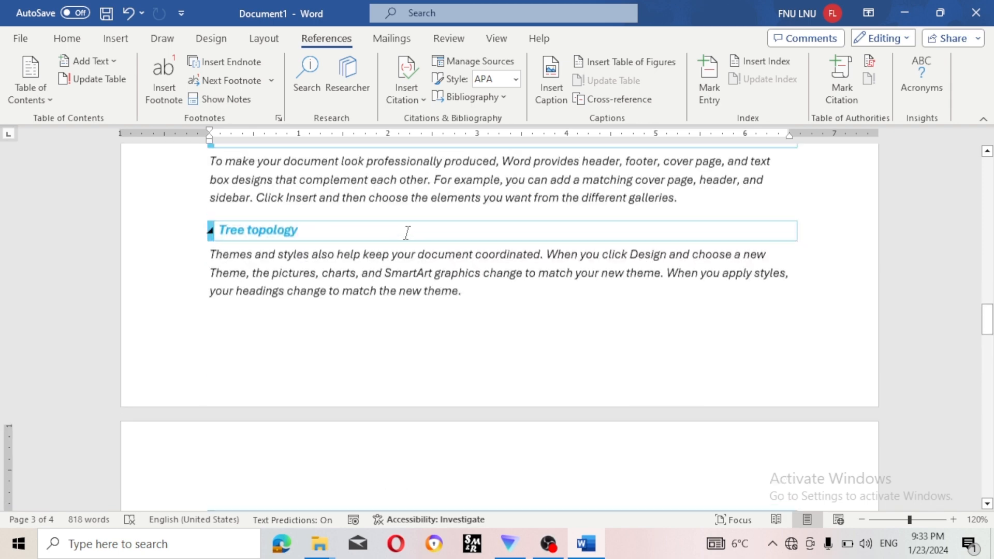
{"action": "scroll", "coordinate": [407, 233], "scroll_direction": "up", "scroll_amount": 4}
{"action": "scroll", "coordinate": [408, 232], "scroll_direction": "up", "scroll_amount": 12}
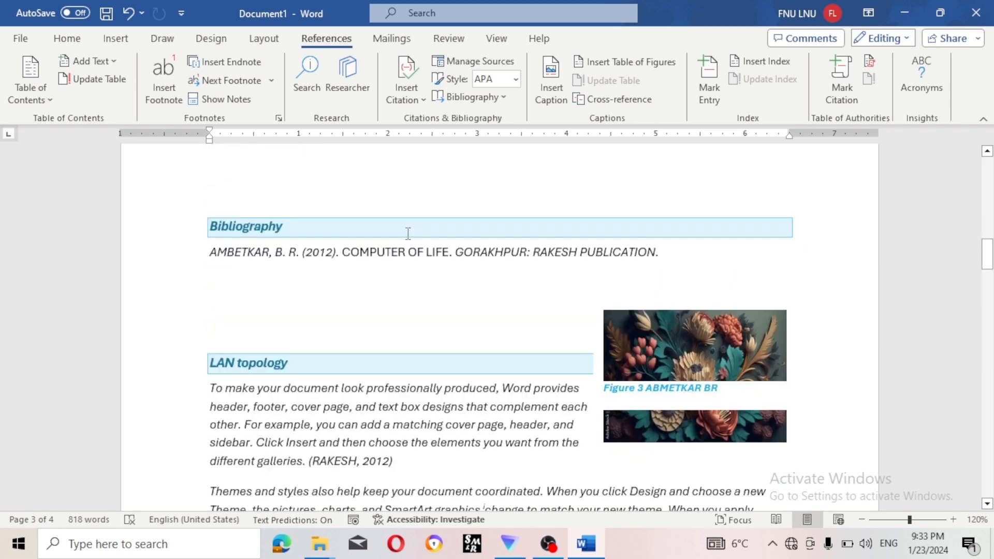
{"action": "scroll", "coordinate": [408, 234], "scroll_direction": "up", "scroll_amount": 20}
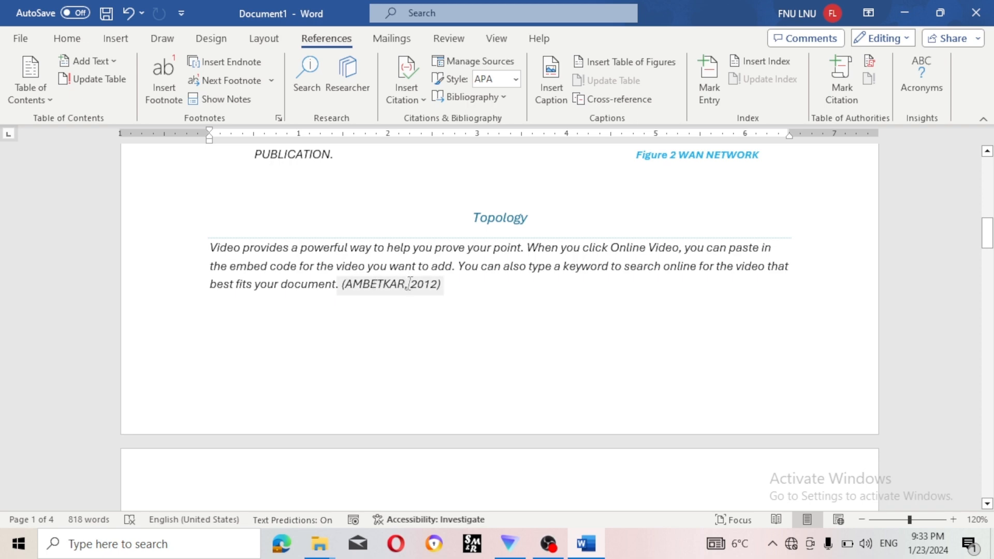
{"action": "scroll", "coordinate": [415, 290], "scroll_direction": "up", "scroll_amount": 8}
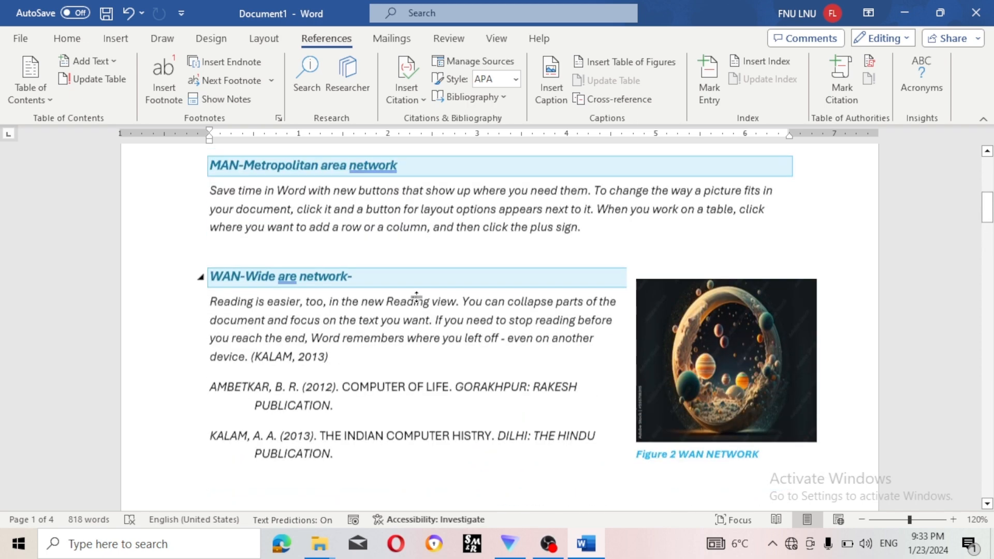
{"action": "scroll", "coordinate": [375, 373], "scroll_direction": "up", "scroll_amount": 8}
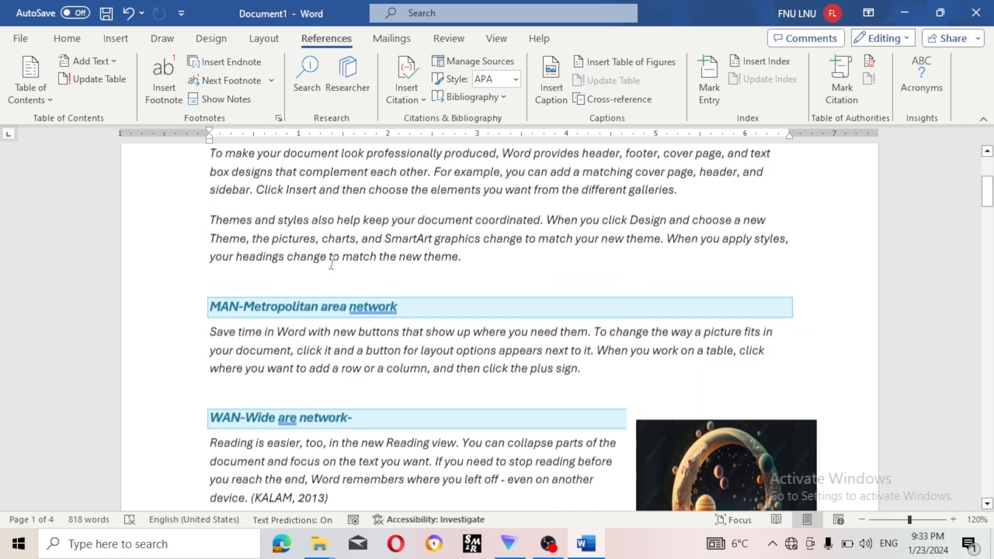
{"action": "scroll", "coordinate": [331, 264], "scroll_direction": "up", "scroll_amount": 1}
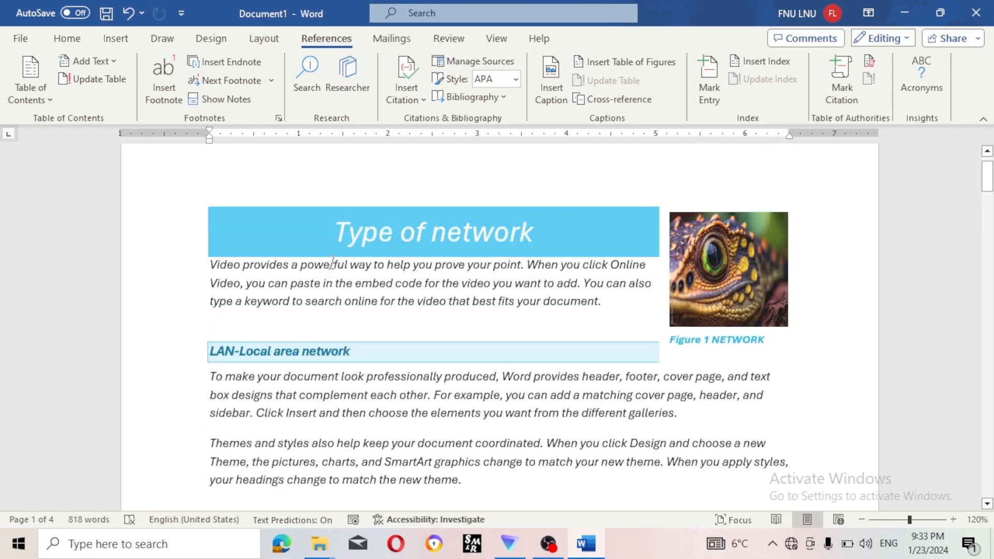
{"action": "scroll", "coordinate": [379, 201], "scroll_direction": "down", "scroll_amount": 8}
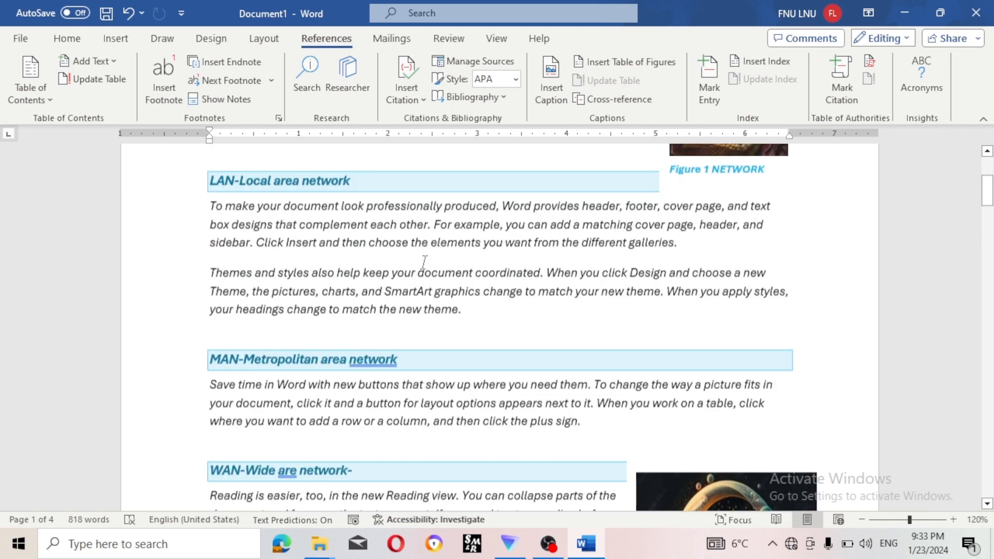
{"action": "scroll", "coordinate": [425, 260], "scroll_direction": "down", "scroll_amount": 5}
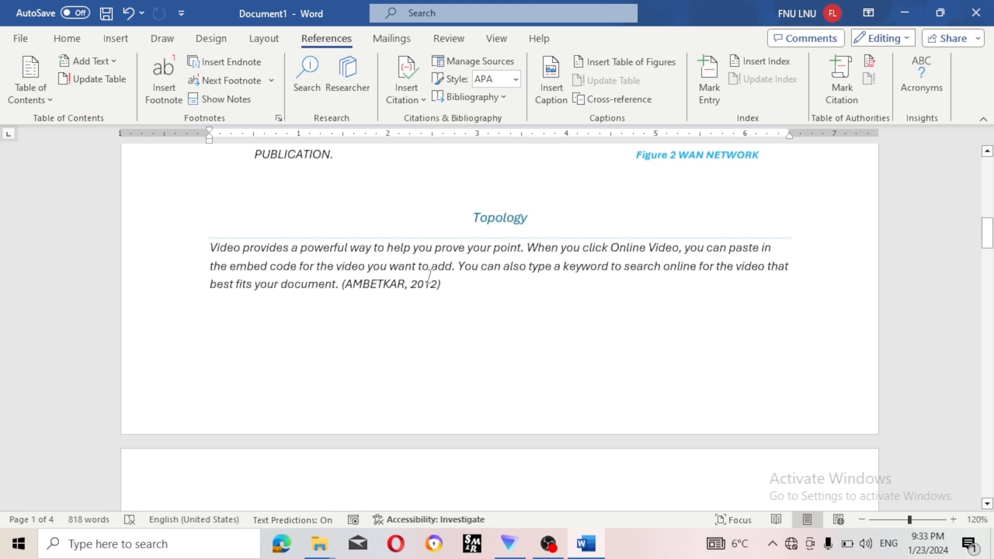
{"action": "scroll", "coordinate": [429, 274], "scroll_direction": "down", "scroll_amount": 7}
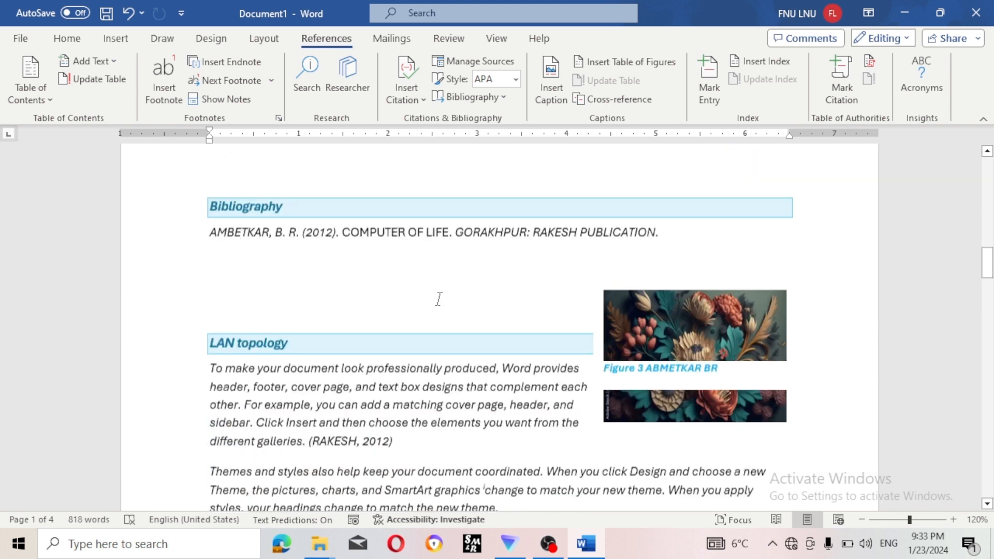
- Insert a citation of the source COMPUTER LAN (2012) at the end of the Bus topology paragraph
{"action": "scroll", "coordinate": [438, 299], "scroll_direction": "down", "scroll_amount": 6}
{"action": "left_click", "coordinate": [583, 322]}
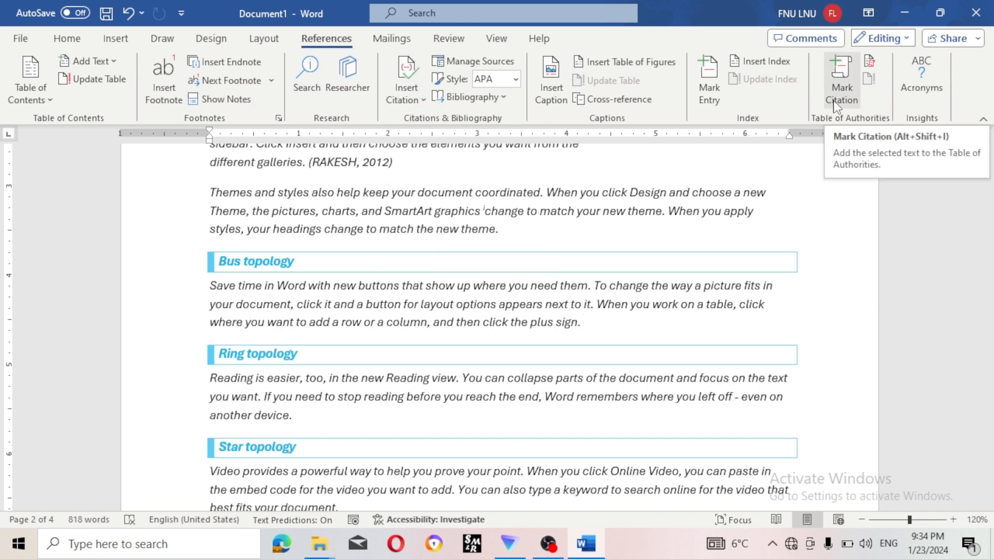
{"action": "left_click", "coordinate": [417, 92]}
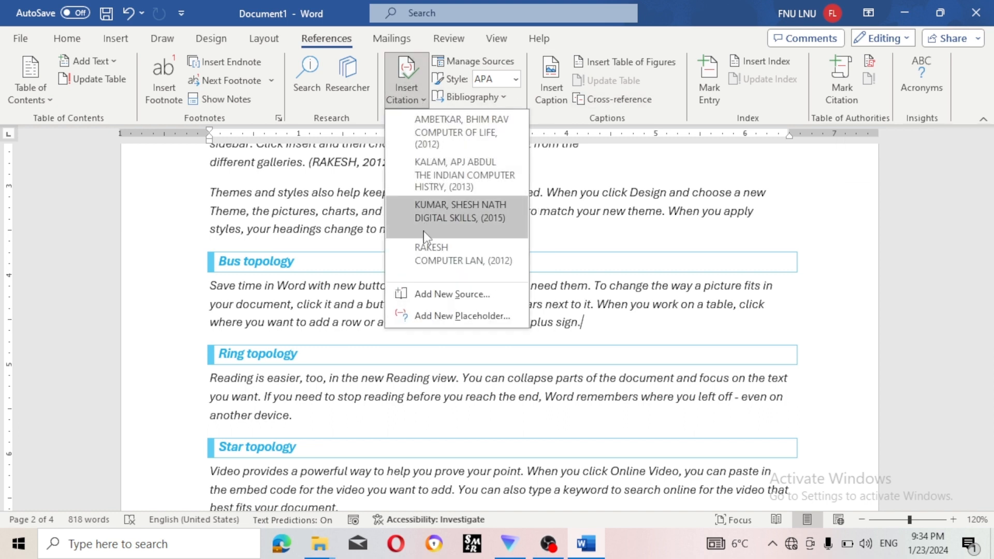
{"action": "left_click", "coordinate": [428, 262]}
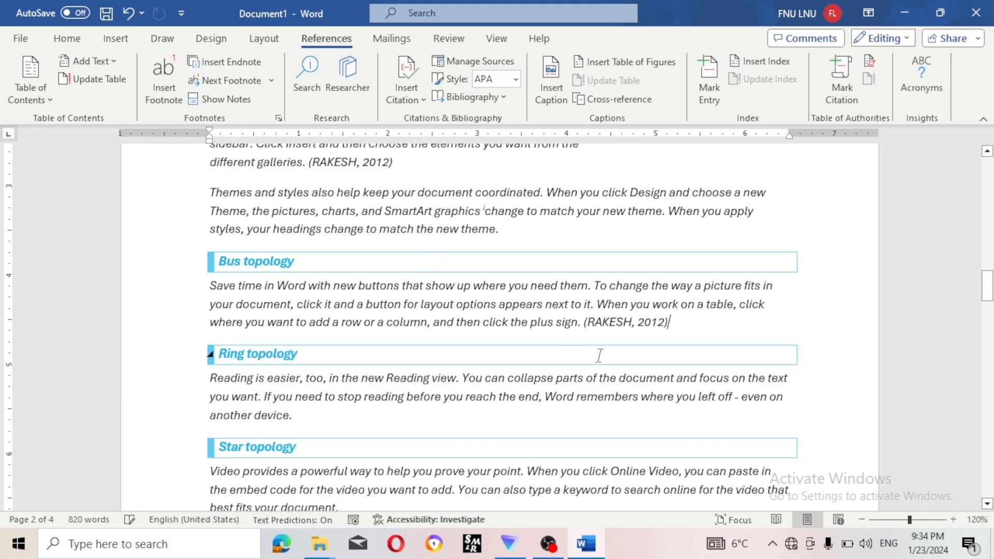
- Insert a citation of the source DIGITAL SKILLS (2015) at the end of the Ring topology paragraph
{"action": "scroll", "coordinate": [501, 391], "scroll_direction": "down", "scroll_amount": 3}
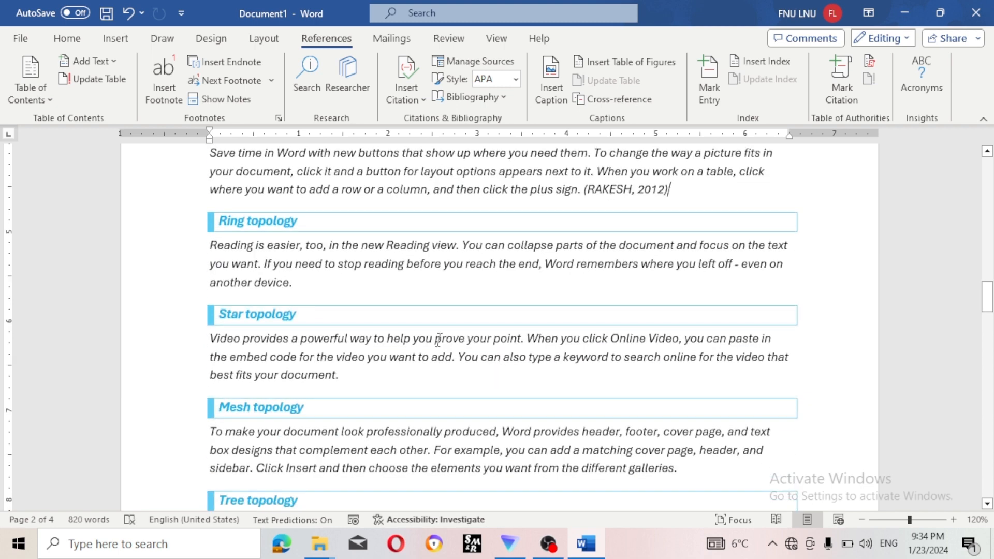
{"action": "left_click", "coordinate": [340, 282]}
{"action": "left_click", "coordinate": [407, 83]}
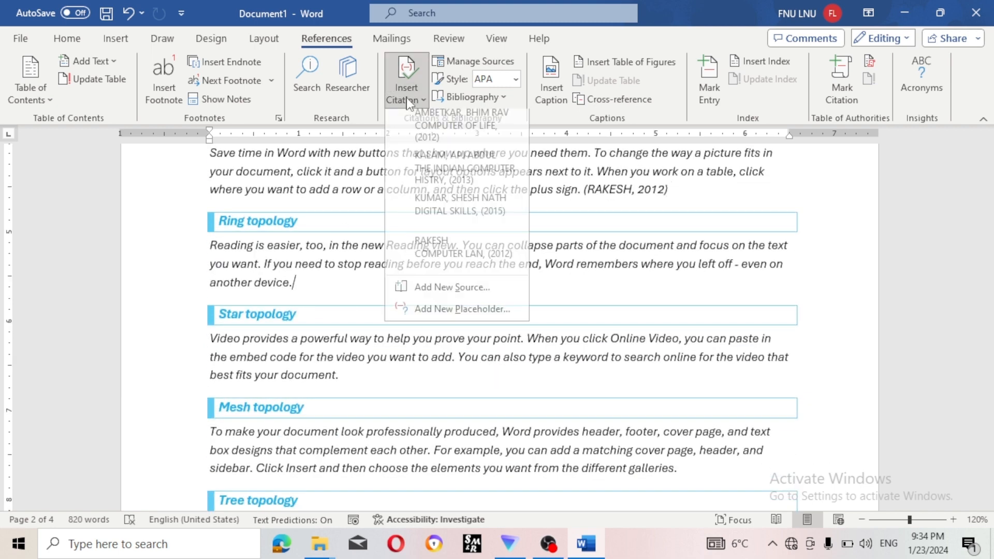
{"action": "left_click", "coordinate": [453, 210]}
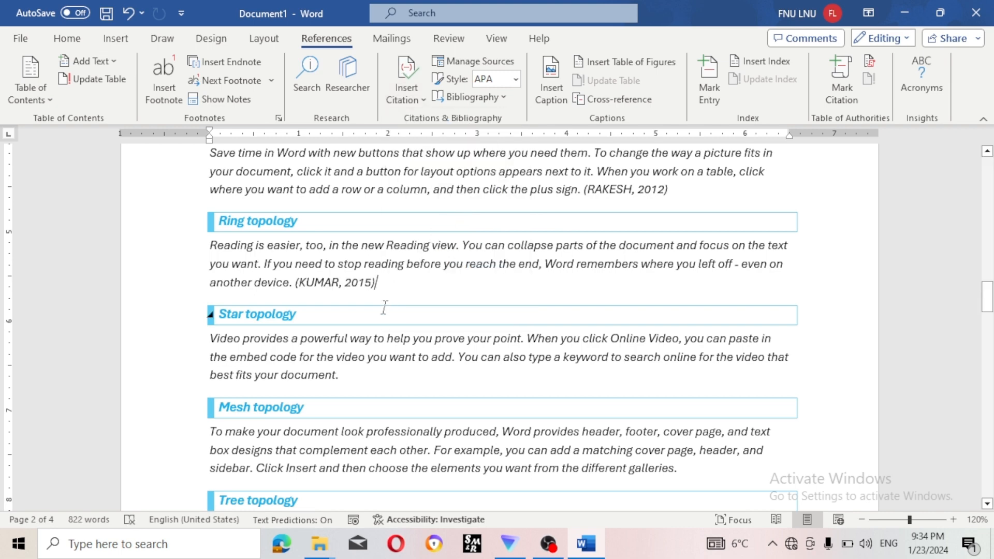
- Insert a citation of the source COMPUTER OF LIFE (2012) at the end of the Star topology paragraph
{"action": "scroll", "coordinate": [468, 283], "scroll_direction": "up", "scroll_amount": 1}
{"action": "scroll", "coordinate": [469, 283], "scroll_direction": "down", "scroll_amount": 2}
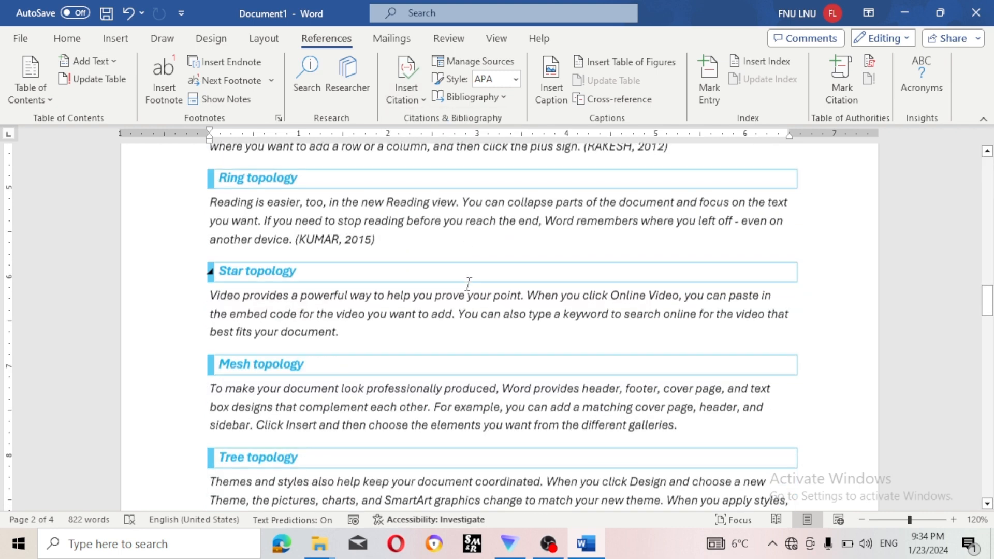
{"action": "left_click", "coordinate": [402, 88]}
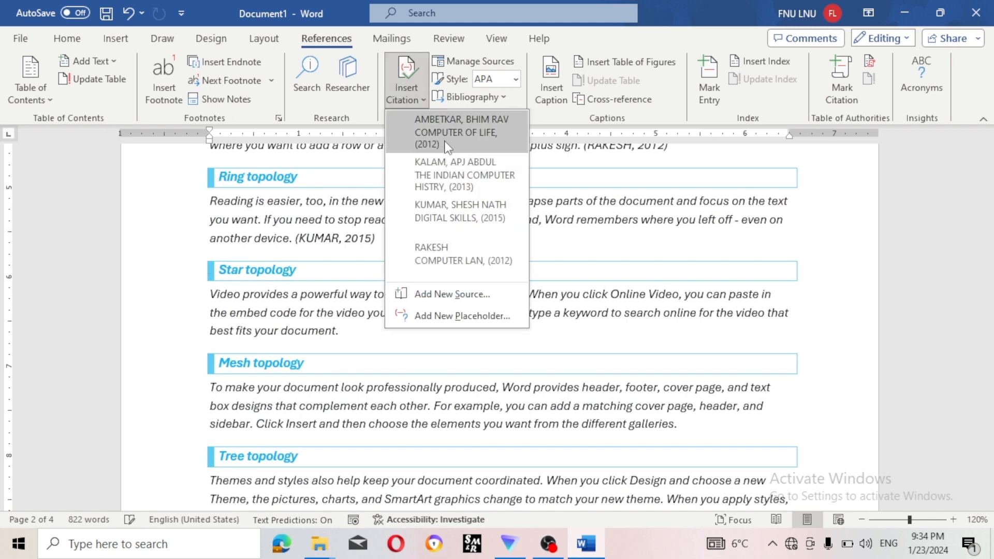
{"action": "left_click", "coordinate": [446, 146]}
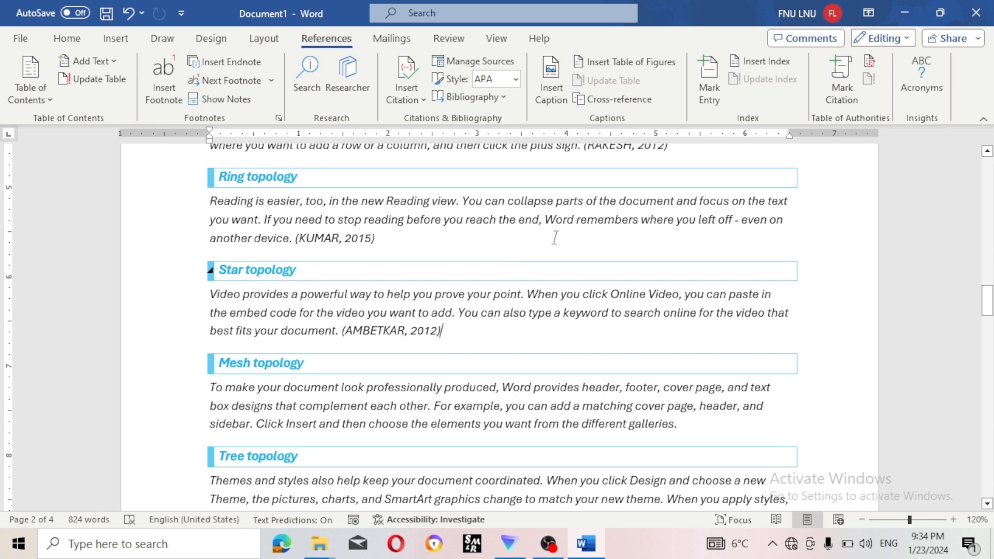
- Mark the 2013 citation ending the WAN paragraph on page 1 for the table of authorities, in the Cases category
{"action": "left_click", "coordinate": [843, 102]}
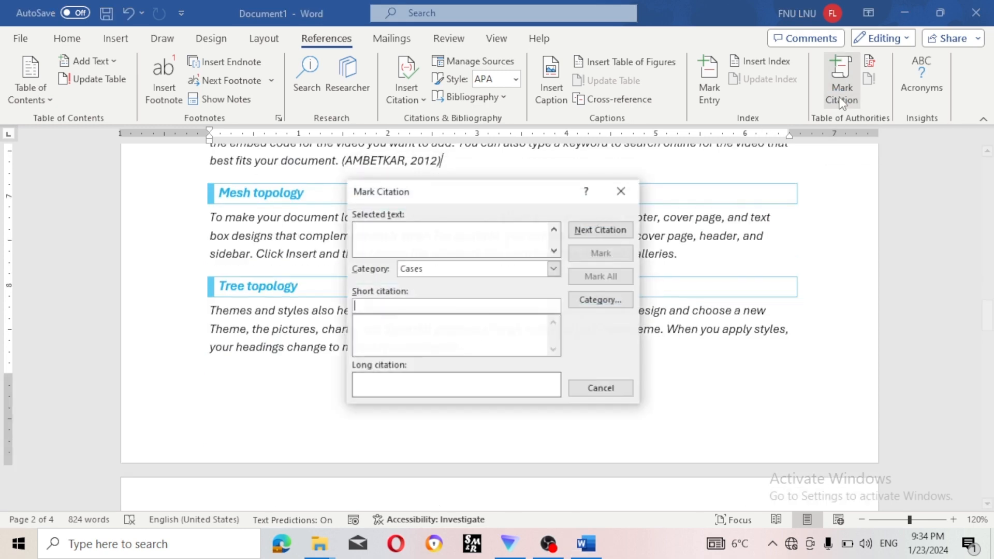
{"action": "left_click_drag", "start_coordinate": [465, 204], "coordinate": [724, 210]}
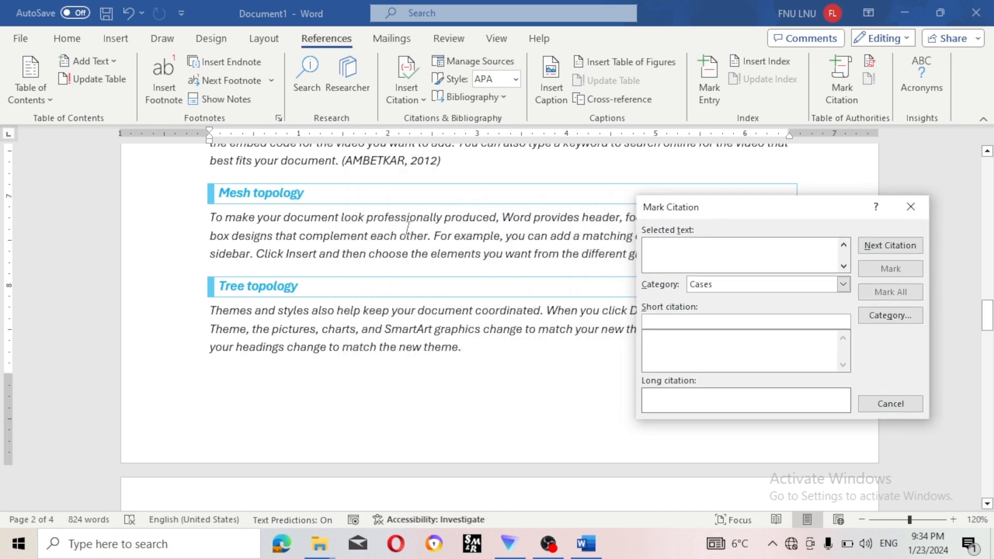
{"action": "scroll", "coordinate": [414, 236], "scroll_direction": "up", "scroll_amount": 3}
{"action": "scroll", "coordinate": [417, 238], "scroll_direction": "up", "scroll_amount": 20}
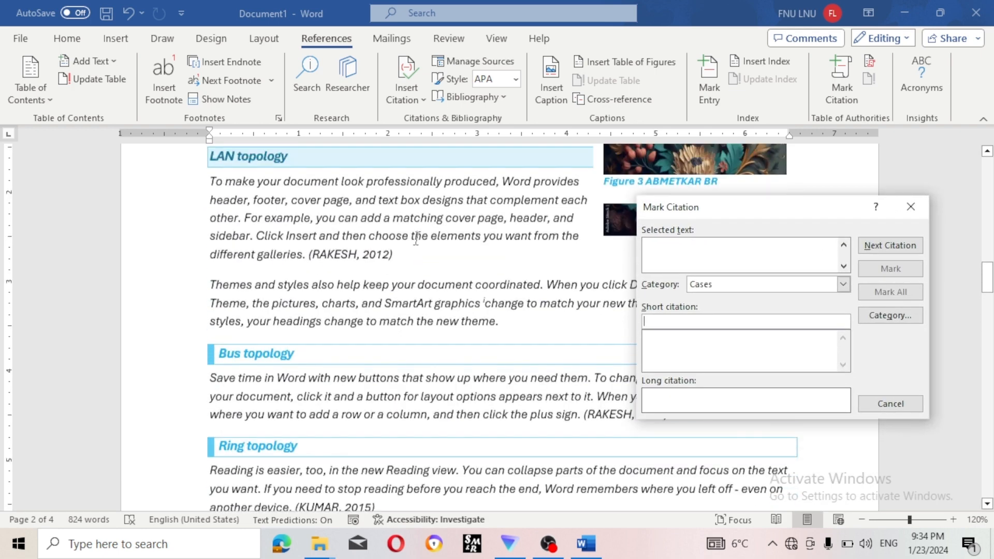
{"action": "scroll", "coordinate": [417, 238], "scroll_direction": "up", "scroll_amount": 15}
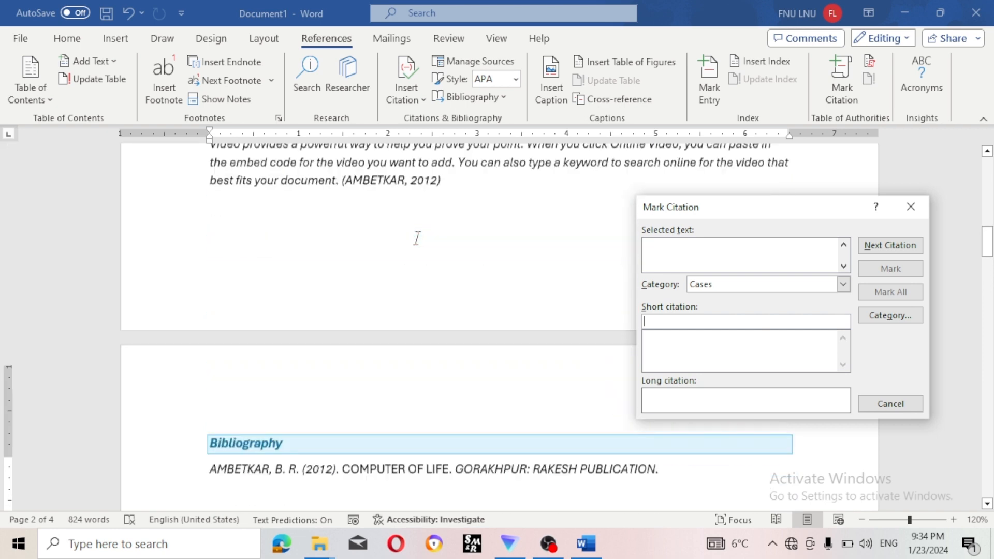
{"action": "scroll", "coordinate": [417, 238], "scroll_direction": "up", "scroll_amount": 3}
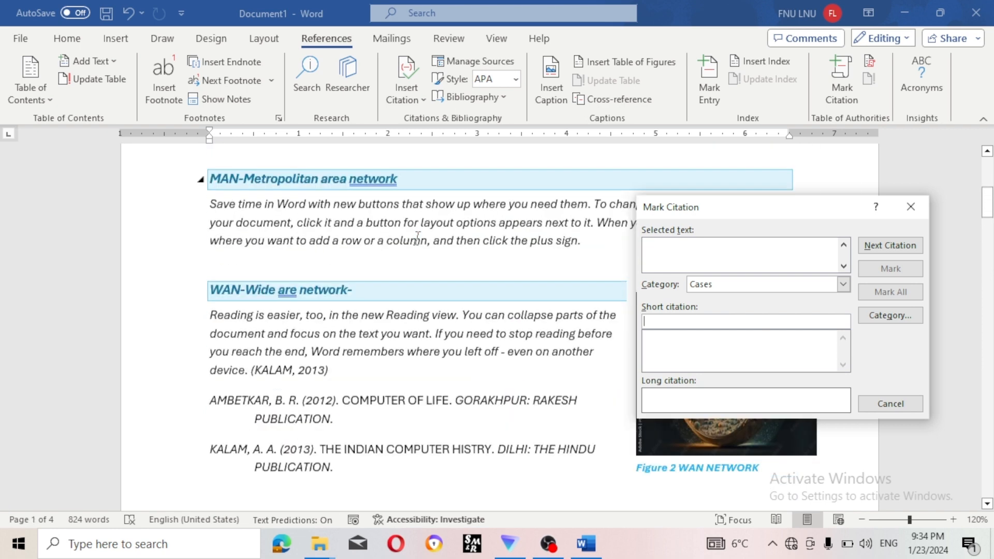
{"action": "scroll", "coordinate": [418, 239], "scroll_direction": "up", "scroll_amount": 5}
{"action": "scroll", "coordinate": [432, 306], "scroll_direction": "down", "scroll_amount": 3}
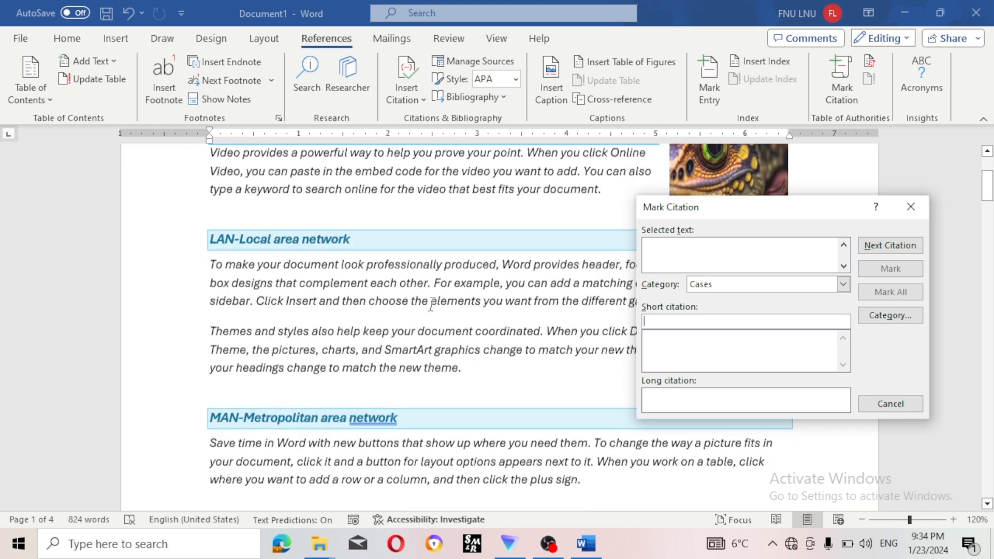
{"action": "scroll", "coordinate": [432, 305], "scroll_direction": "down", "scroll_amount": 2}
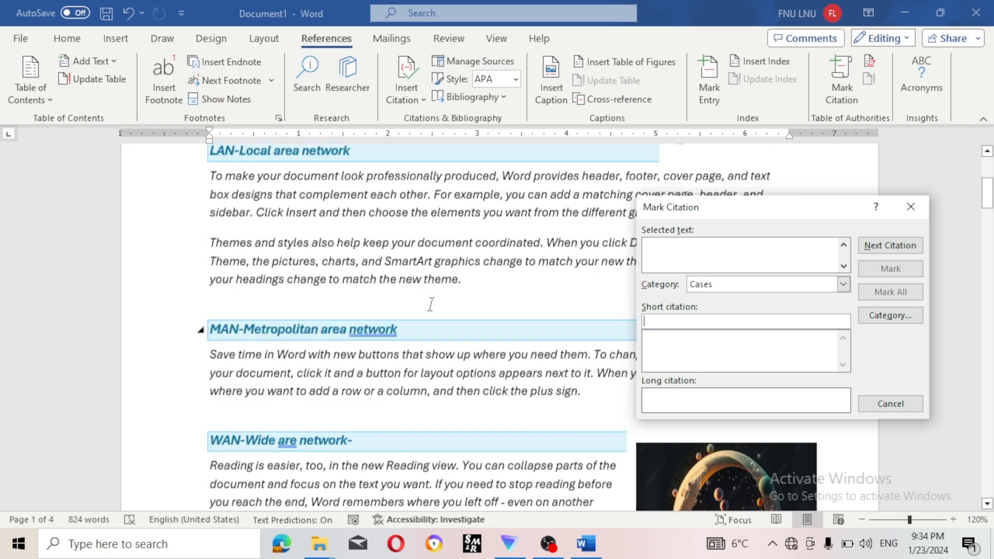
{"action": "scroll", "coordinate": [431, 305], "scroll_direction": "down", "scroll_amount": 5}
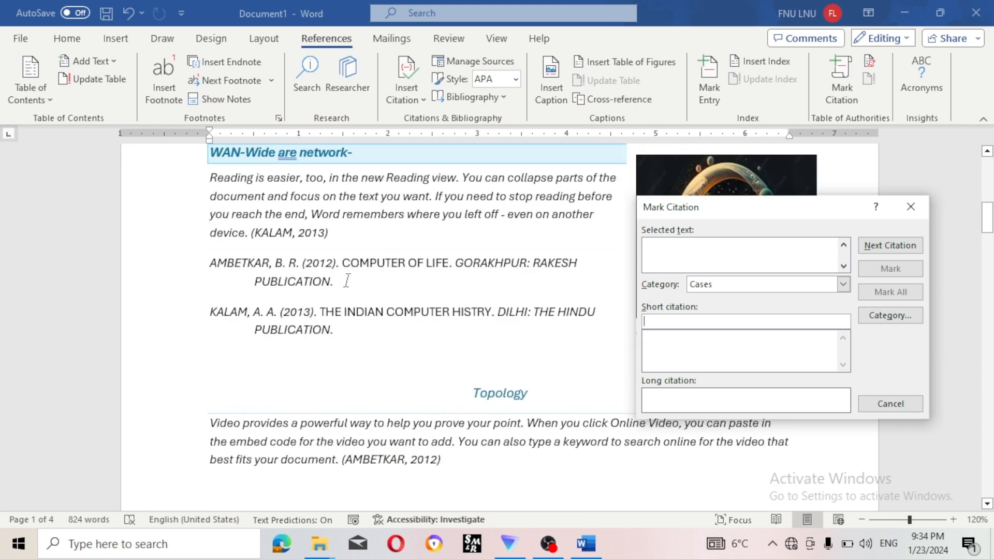
{"action": "left_click", "coordinate": [324, 230]}
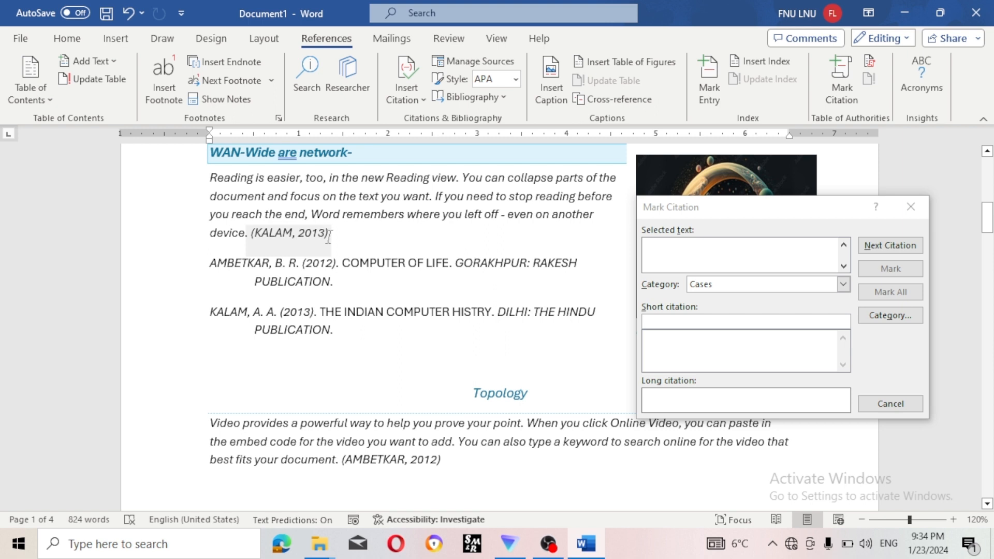
{"action": "left_click", "coordinate": [678, 319]}
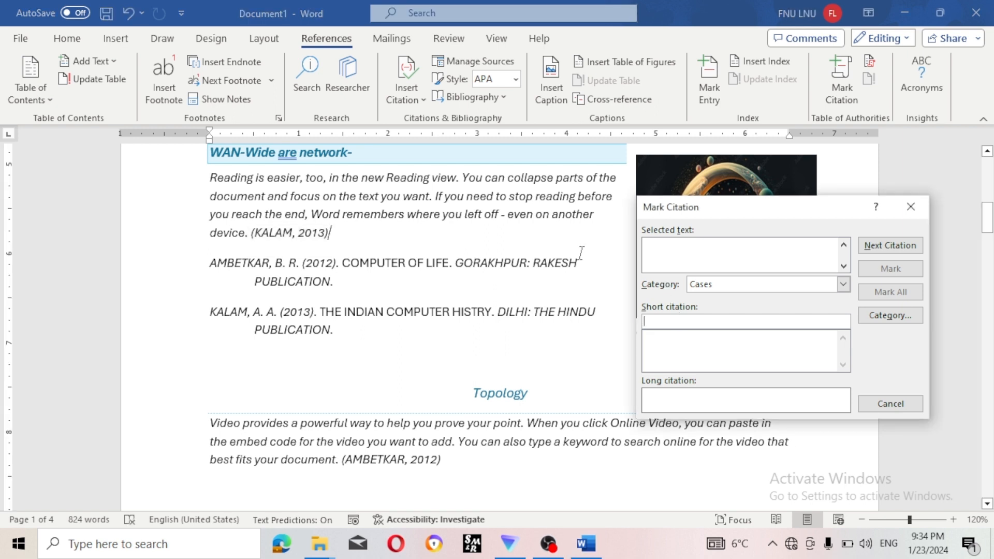
{"action": "left_click", "coordinate": [334, 233]}
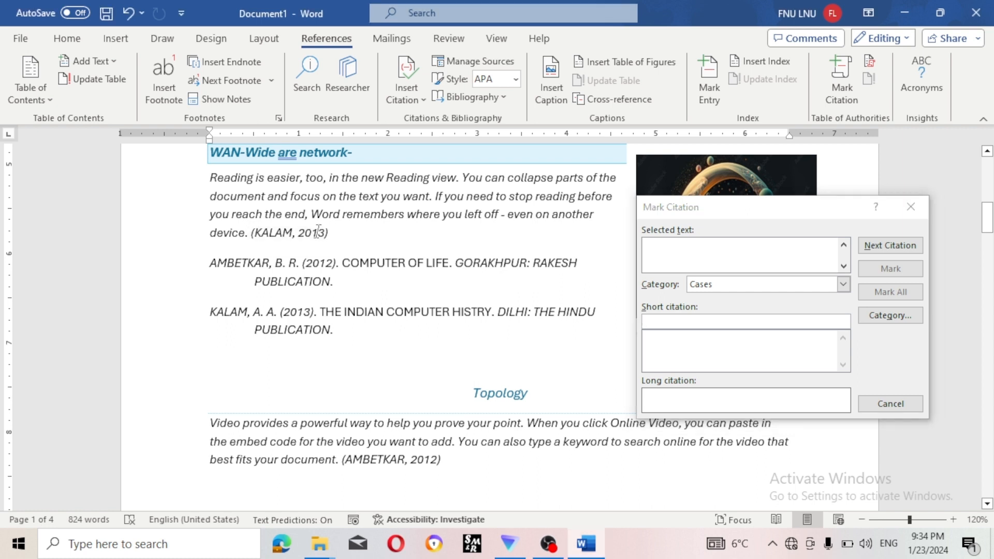
{"action": "left_click", "coordinate": [319, 232]}
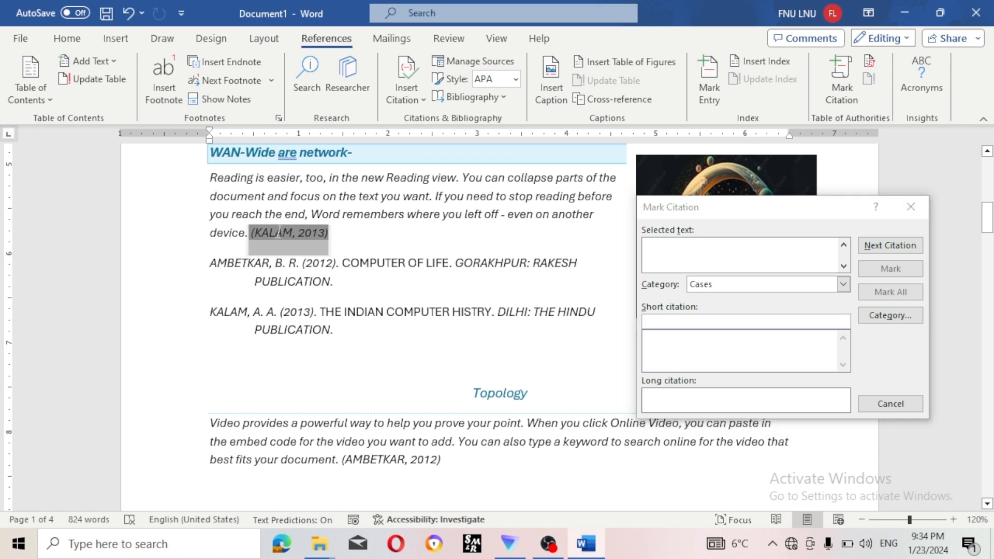
{"action": "left_click", "coordinate": [672, 322]}
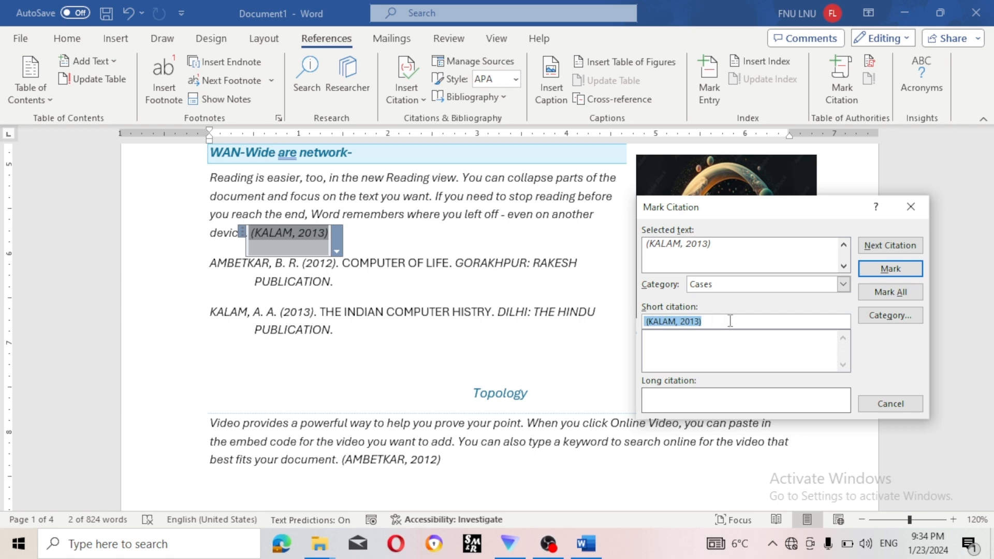
{"action": "left_click", "coordinate": [891, 268]}
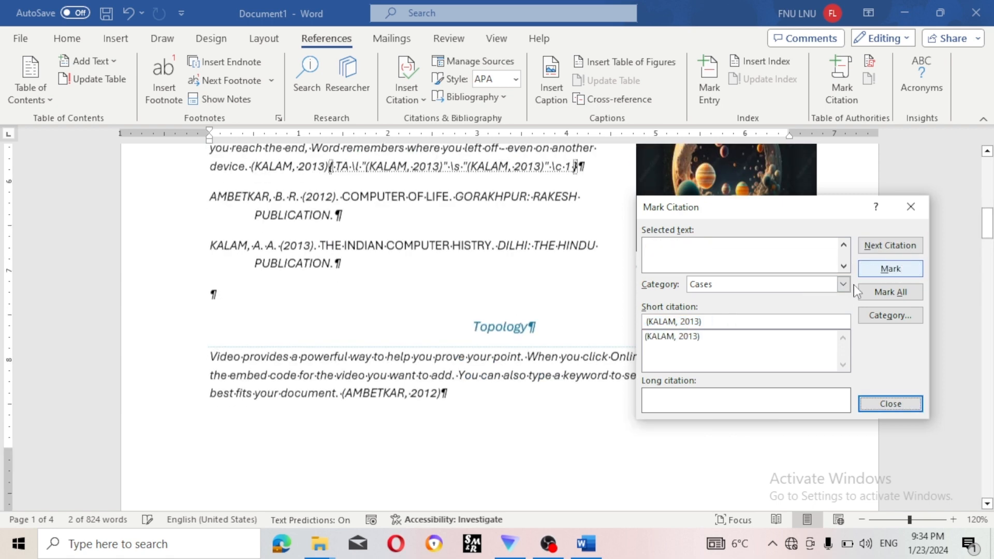
- Mark the 2012 citation ending the first LAN topology paragraph on page 2 for the table of authorities, in the Cases category
{"action": "scroll", "coordinate": [538, 327], "scroll_direction": "down", "scroll_amount": 3}
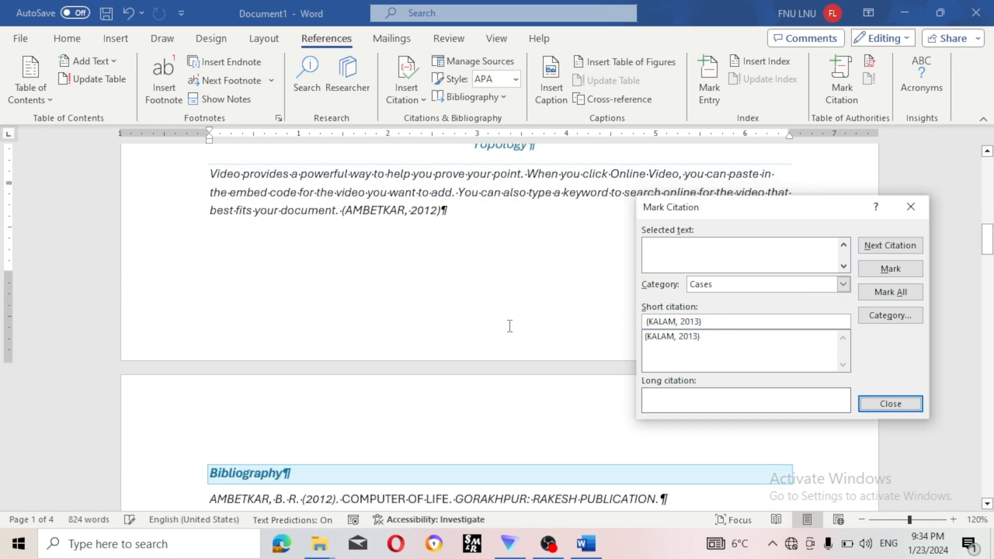
{"action": "scroll", "coordinate": [510, 326], "scroll_direction": "down", "scroll_amount": 5}
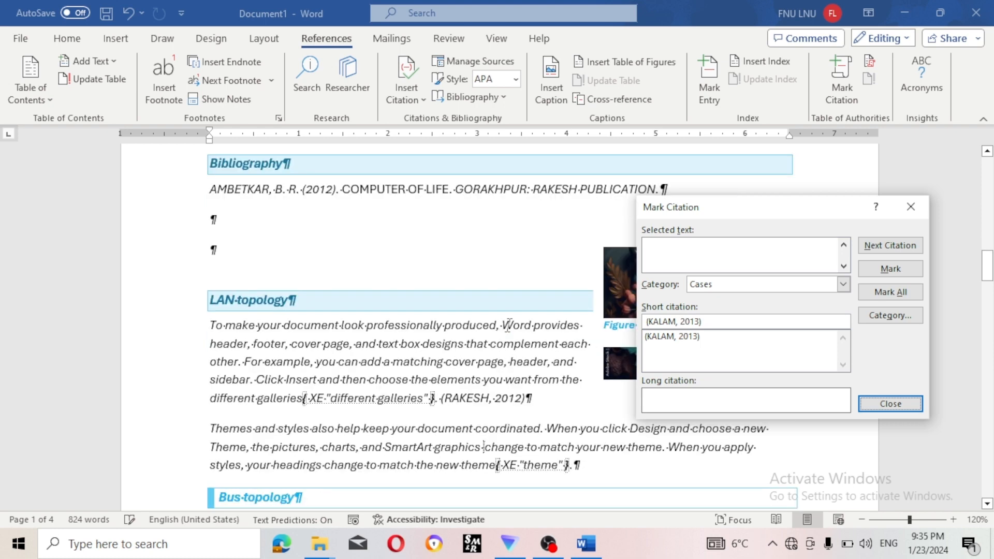
{"action": "scroll", "coordinate": [509, 325], "scroll_direction": "down", "scroll_amount": 2}
{"action": "left_click", "coordinate": [528, 311]}
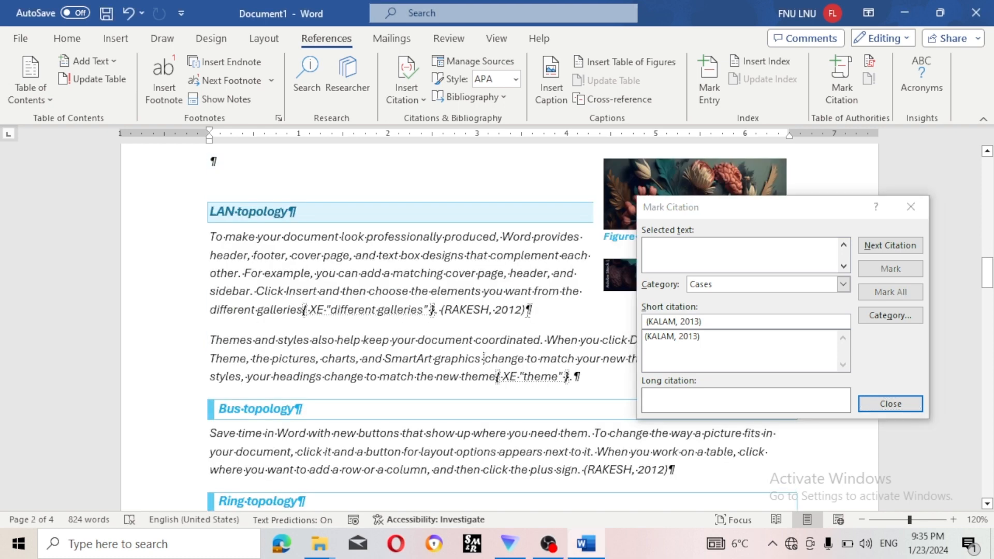
{"action": "left_click_drag", "start_coordinate": [528, 310], "coordinate": [436, 310]}
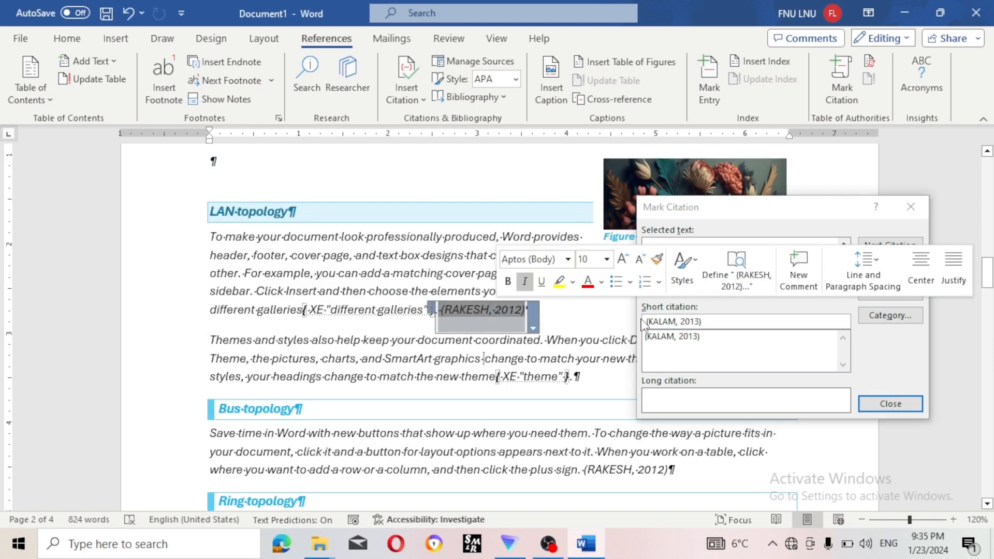
{"action": "left_click", "coordinate": [712, 321]}
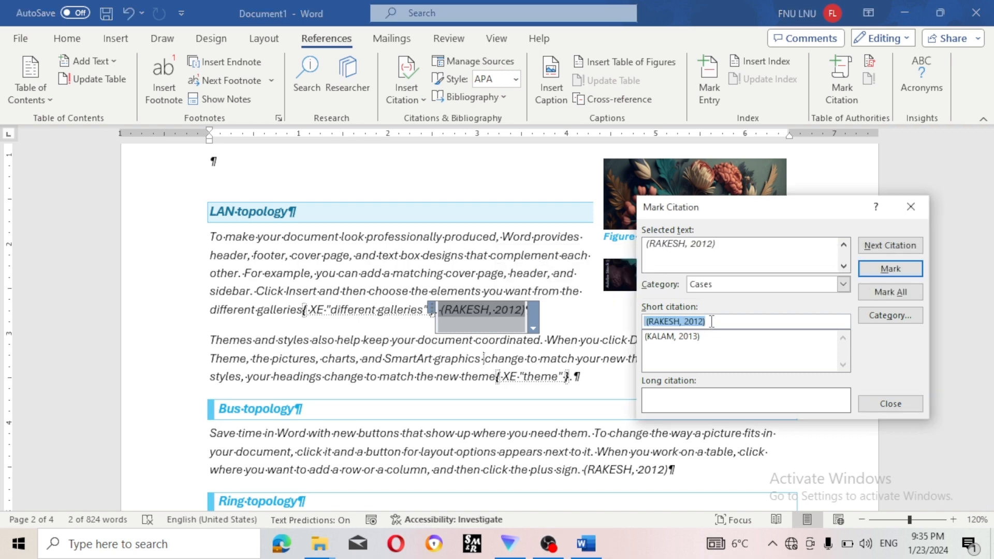
{"action": "left_click", "coordinate": [891, 269]}
- Try to mark the 2015 citation ending the Ring topology paragraph for the table of authorities, in the Cases category
{"action": "scroll", "coordinate": [581, 358], "scroll_direction": "down", "scroll_amount": 3}
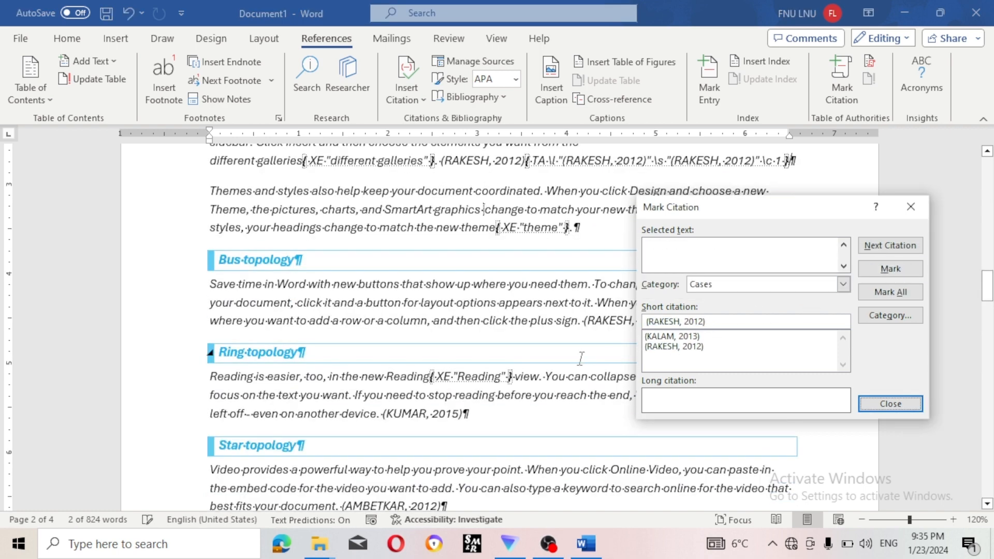
{"action": "scroll", "coordinate": [581, 358], "scroll_direction": "down", "scroll_amount": 2}
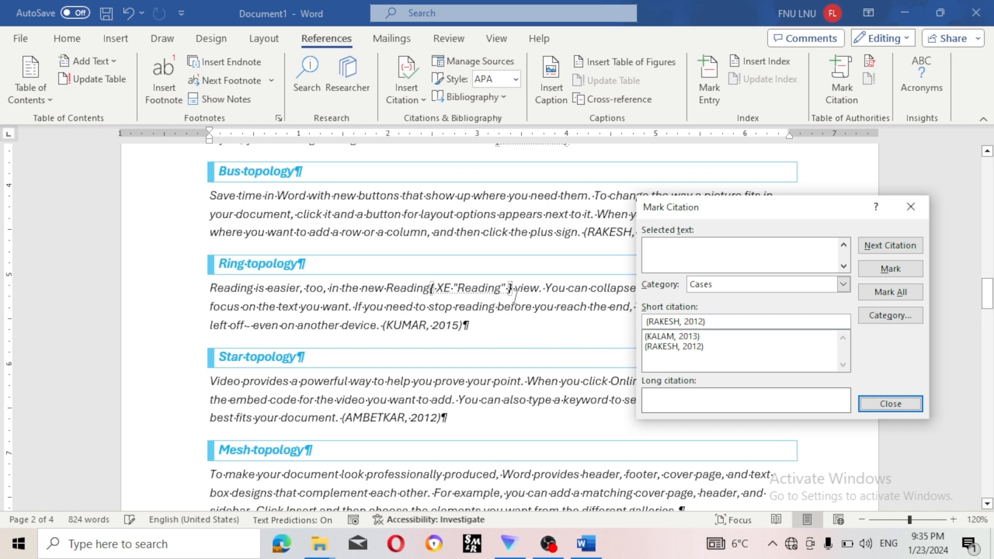
{"action": "scroll", "coordinate": [515, 295], "scroll_direction": "down", "scroll_amount": 1}
{"action": "left_click_drag", "start_coordinate": [383, 281], "coordinate": [421, 282]}
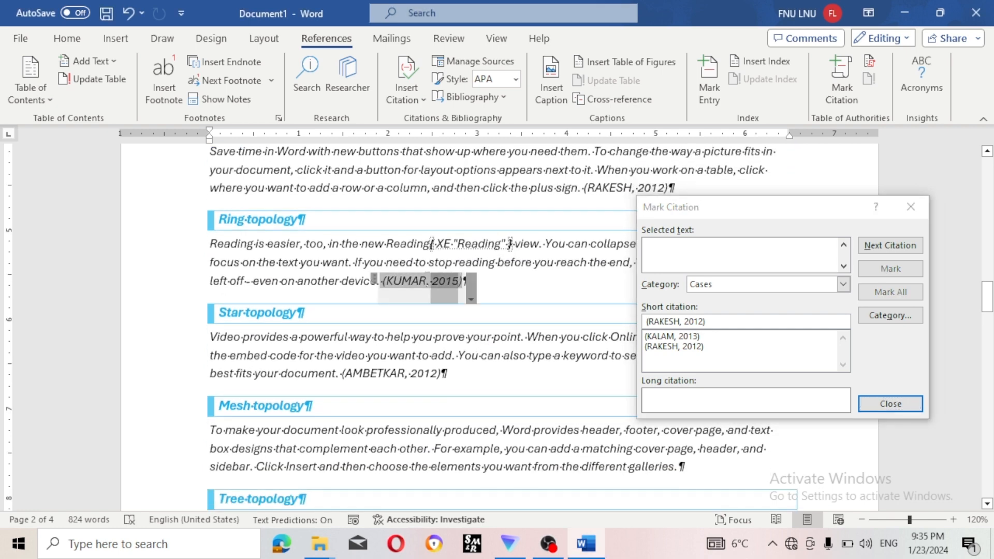
{"action": "left_click", "coordinate": [714, 322]}
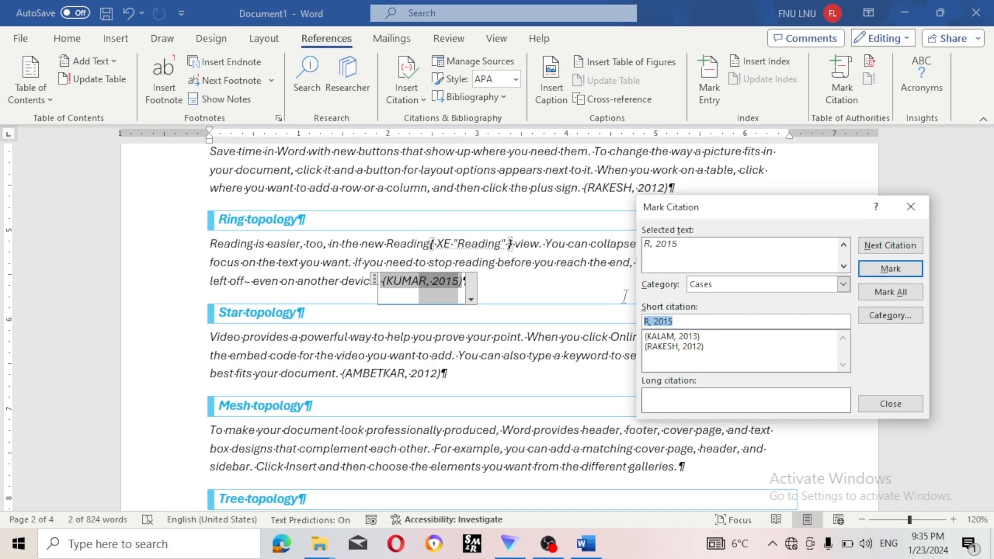
{"action": "left_click", "coordinate": [481, 288]}
{"action": "left_click", "coordinate": [471, 299]}
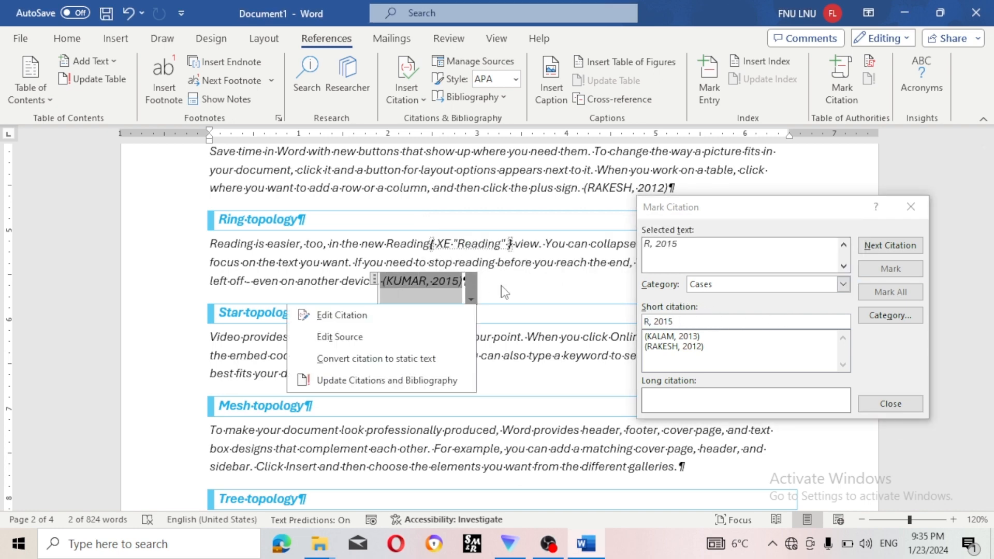
{"action": "left_click", "coordinate": [702, 321]}
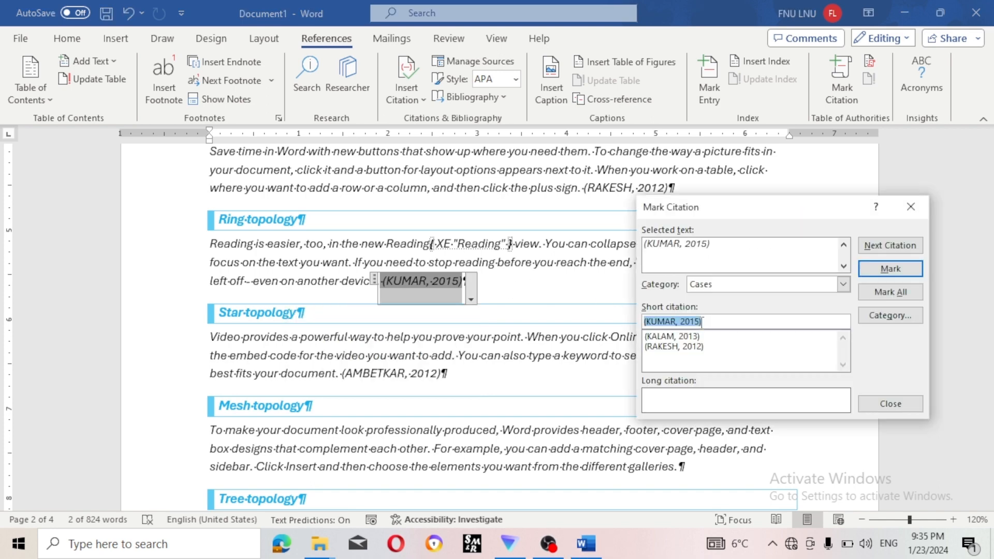
{"action": "left_click", "coordinate": [891, 269]}
- Close the Mark Citation dialog and hide the paragraph marks and other hidden formatting symbols
{"action": "scroll", "coordinate": [628, 334], "scroll_direction": "down", "scroll_amount": 3}
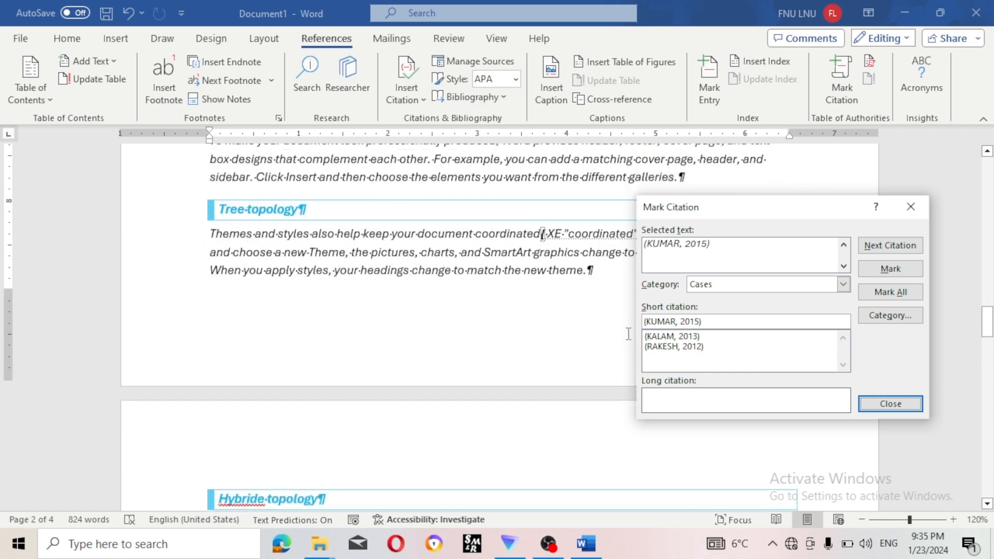
{"action": "scroll", "coordinate": [628, 334], "scroll_direction": "down", "scroll_amount": 5}
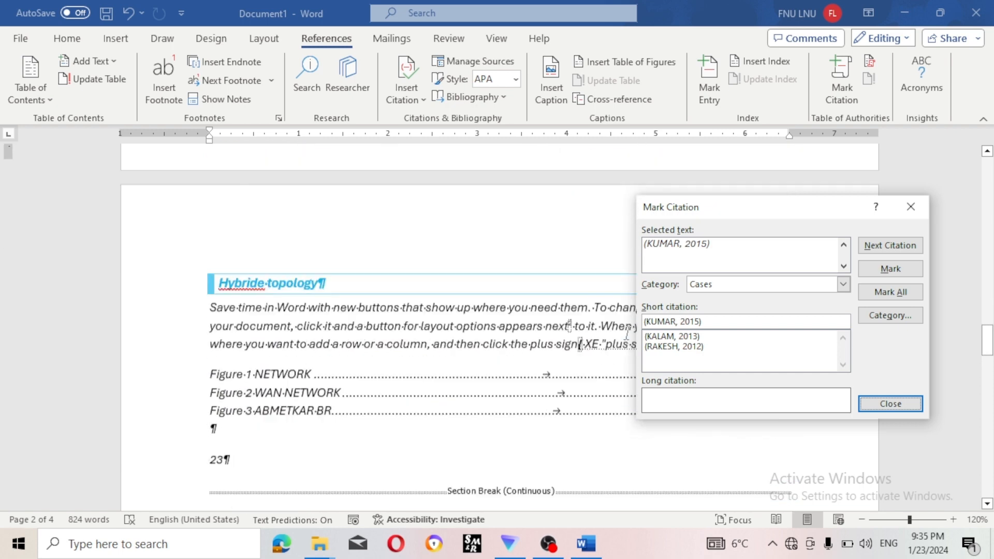
{"action": "scroll", "coordinate": [627, 334], "scroll_direction": "down", "scroll_amount": 1}
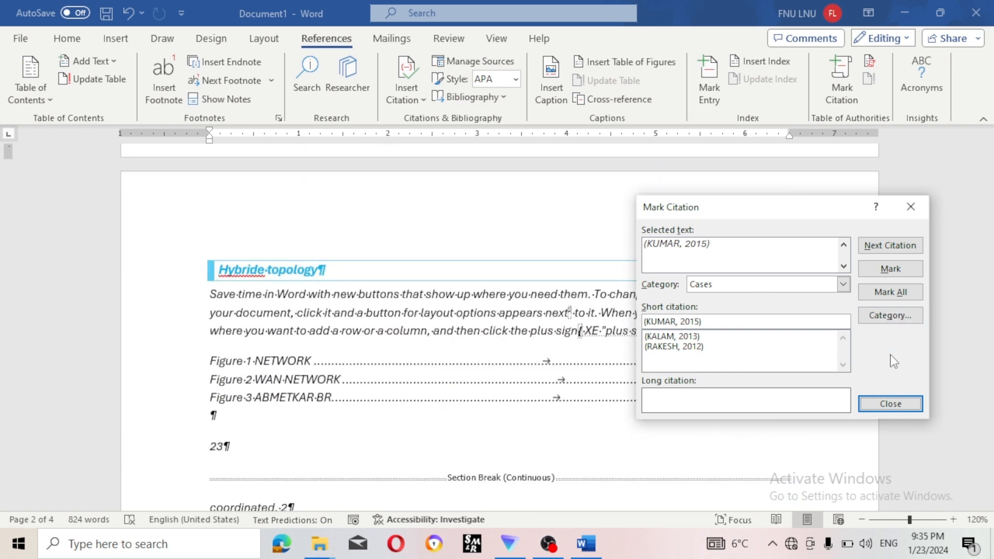
{"action": "left_click", "coordinate": [893, 405]}
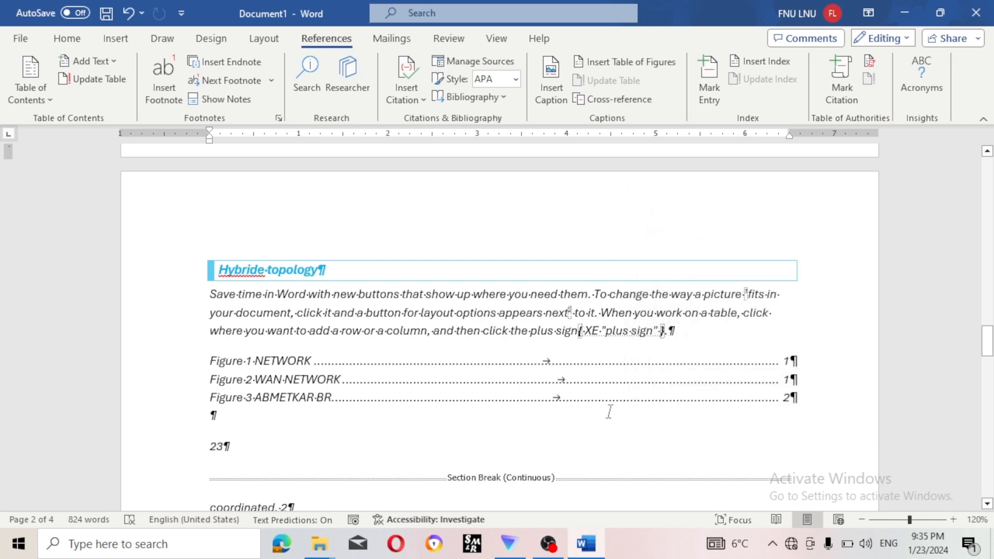
{"action": "scroll", "coordinate": [609, 411], "scroll_direction": "down", "scroll_amount": 3}
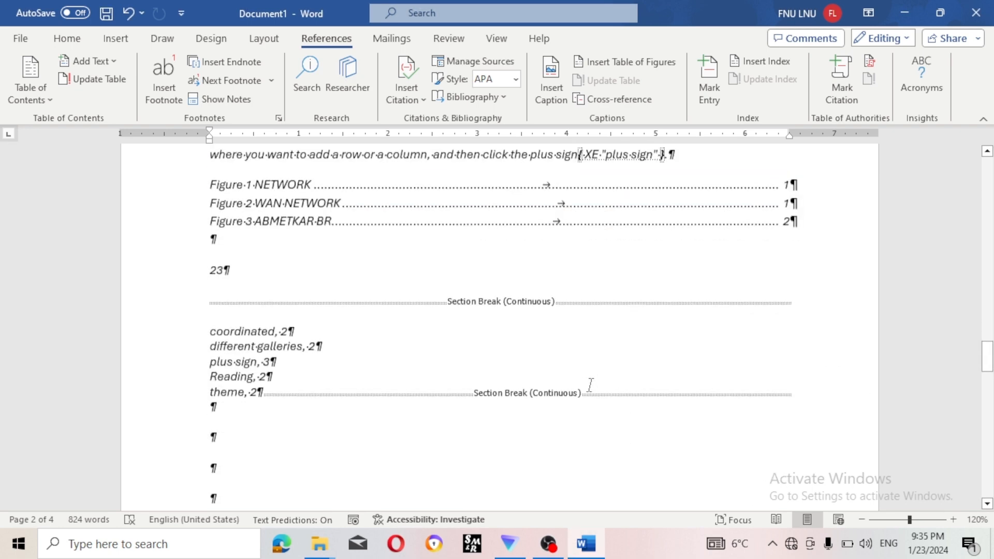
{"action": "left_click", "coordinate": [67, 38]}
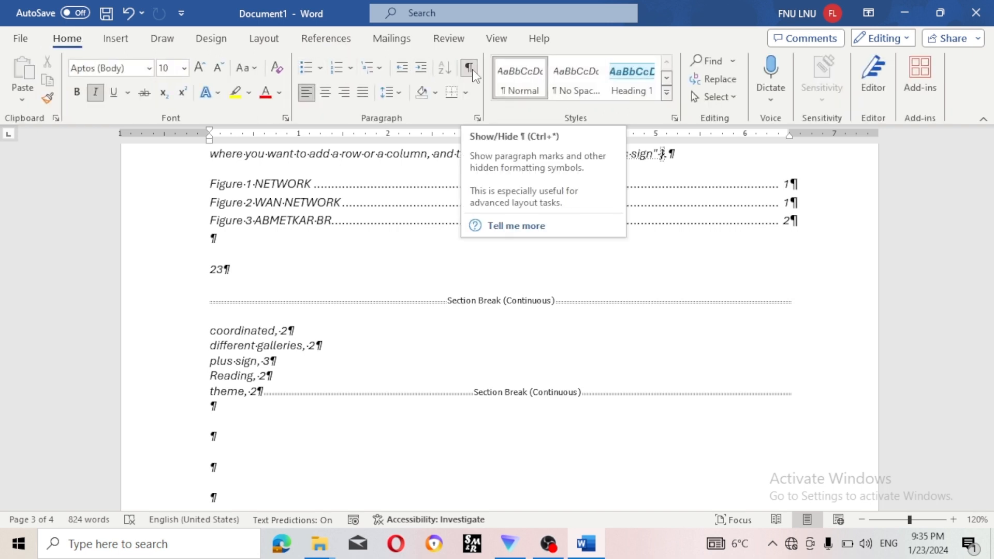
{"action": "left_click", "coordinate": [469, 68]}
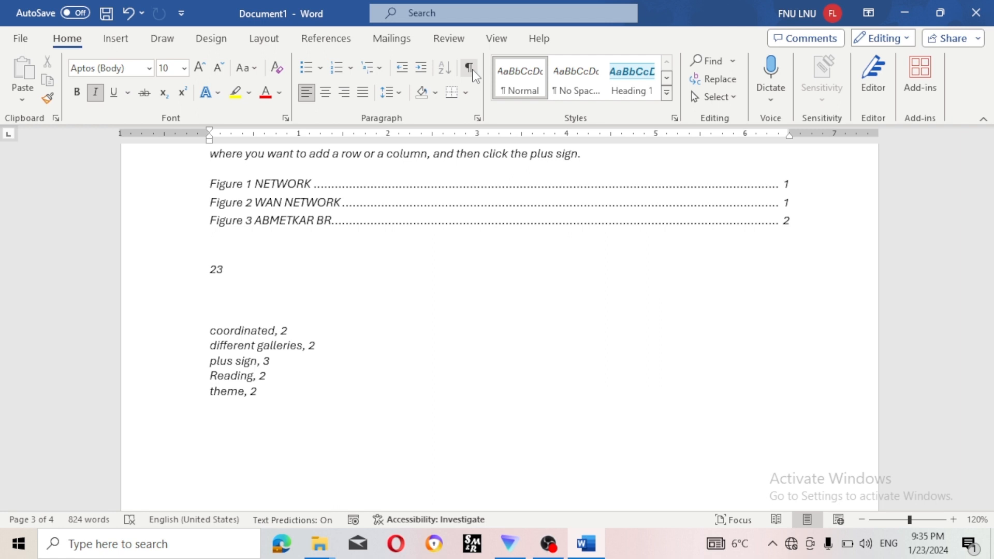
- Insert a table of authorities covering all categories, with dotted tab leaders and the From template format, on the blank line below the index on page 3
{"action": "scroll", "coordinate": [372, 354], "scroll_direction": "down", "scroll_amount": 15}
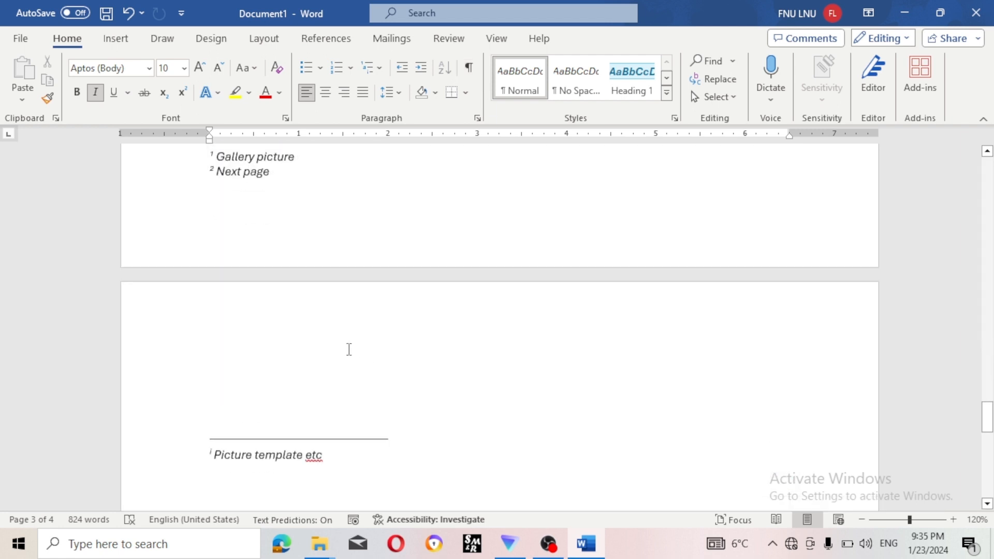
{"action": "scroll", "coordinate": [349, 349], "scroll_direction": "down", "scroll_amount": 1}
{"action": "scroll", "coordinate": [349, 349], "scroll_direction": "up", "scroll_amount": 4}
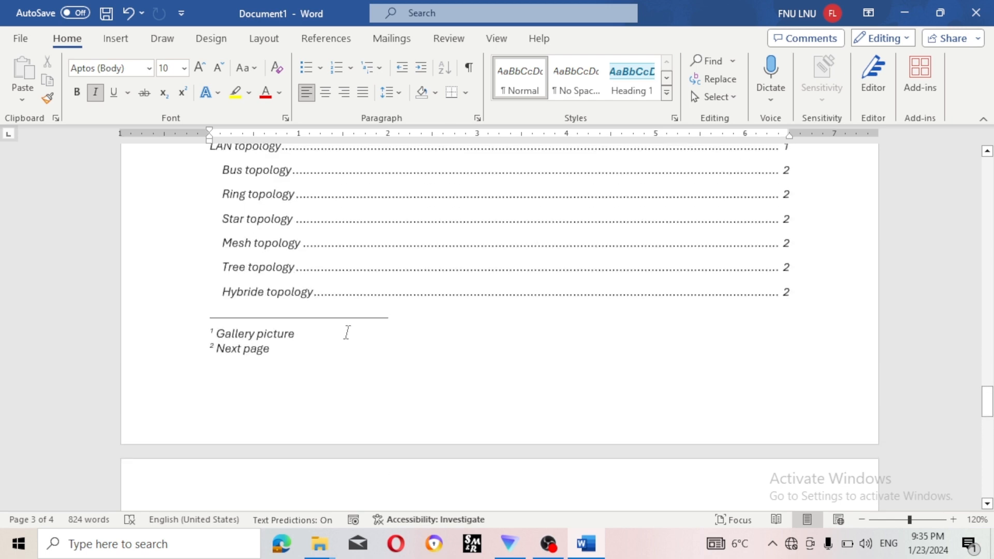
{"action": "left_click", "coordinate": [532, 327]}
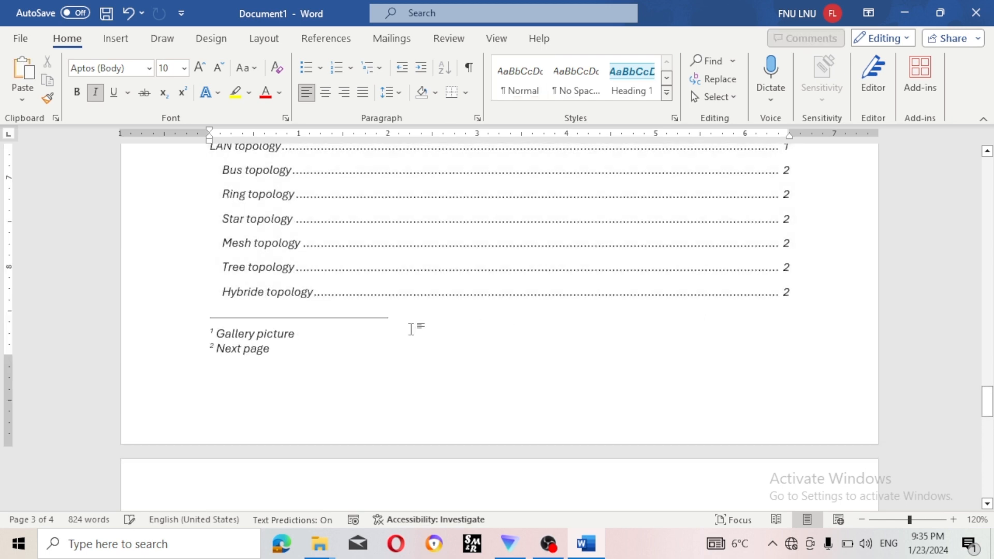
{"action": "scroll", "coordinate": [395, 352], "scroll_direction": "down", "scroll_amount": 8}
{"action": "left_click", "coordinate": [250, 356]}
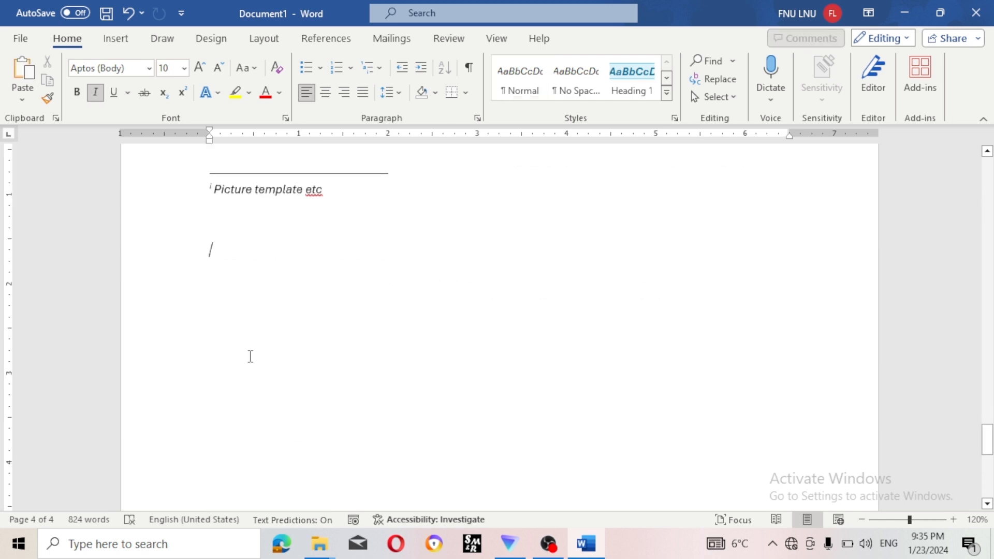
{"action": "left_click", "coordinate": [326, 40]}
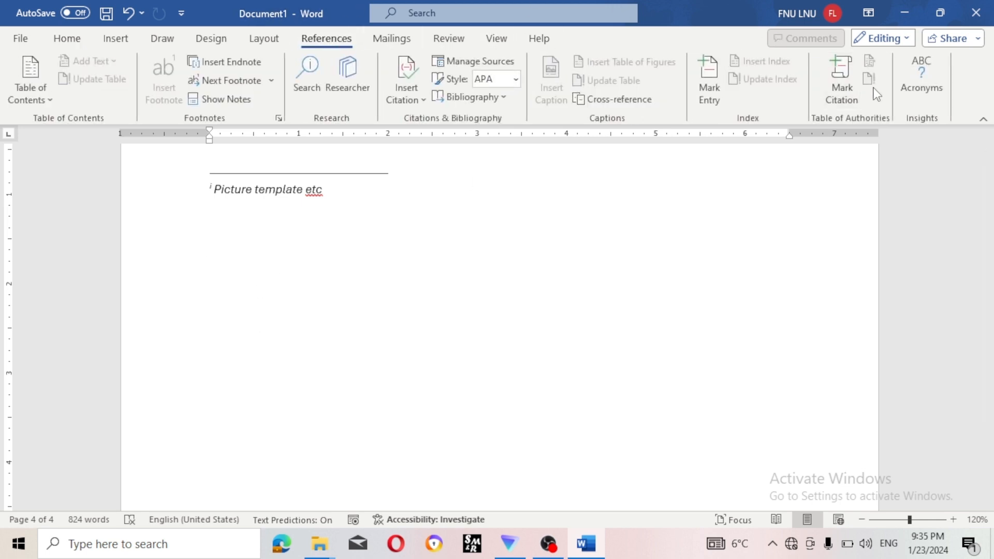
{"action": "scroll", "coordinate": [392, 285], "scroll_direction": "up", "scroll_amount": 6}
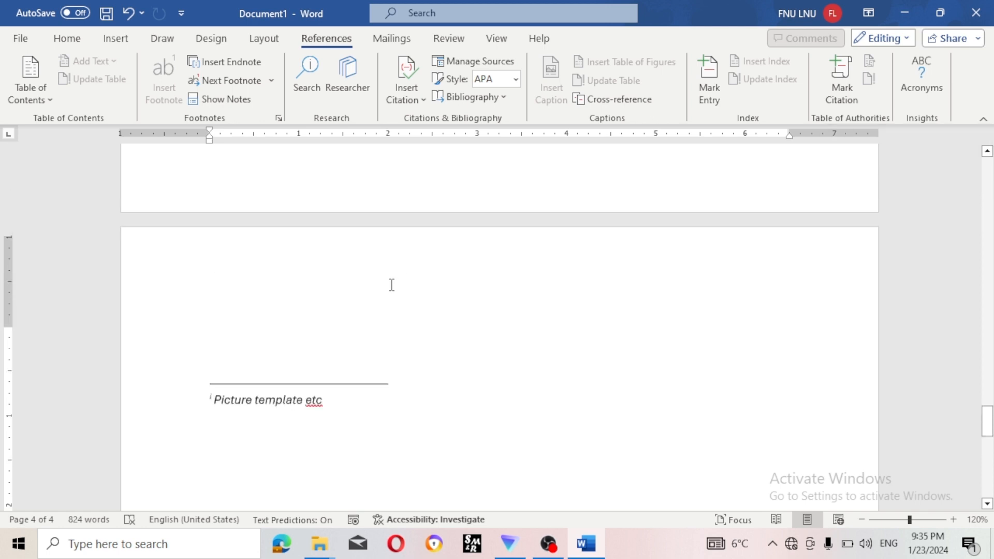
{"action": "scroll", "coordinate": [392, 285], "scroll_direction": "up", "scroll_amount": 8}
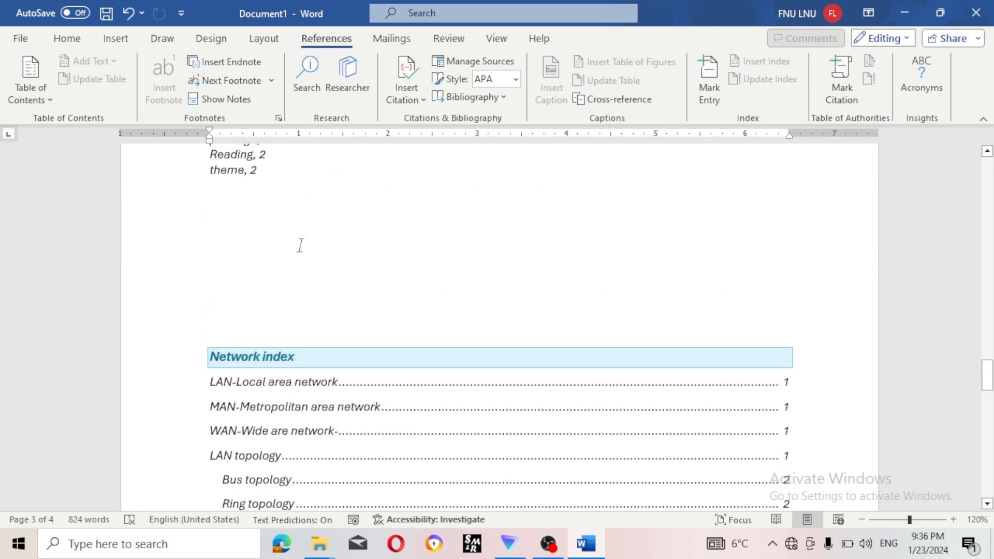
{"action": "left_click", "coordinate": [308, 212]}
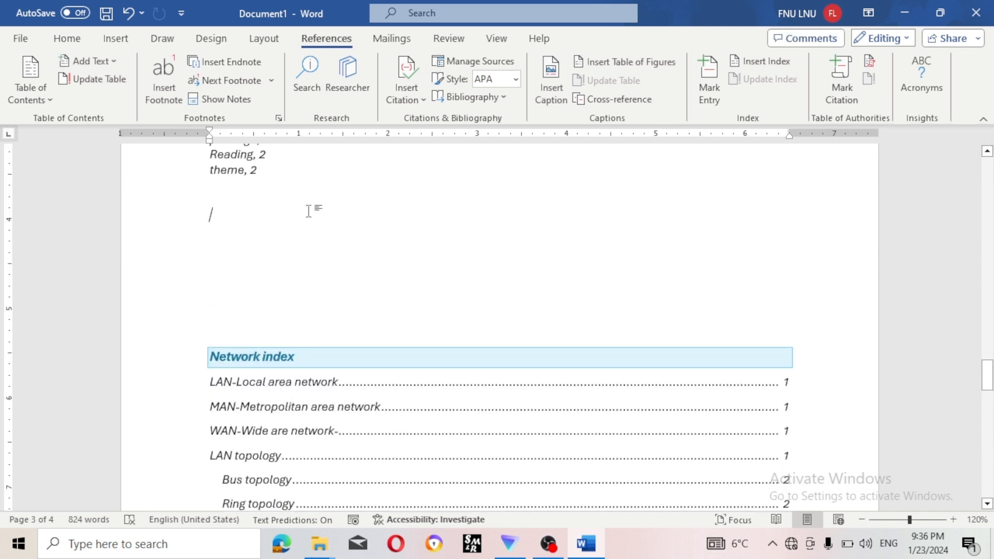
{"action": "left_click", "coordinate": [870, 66]}
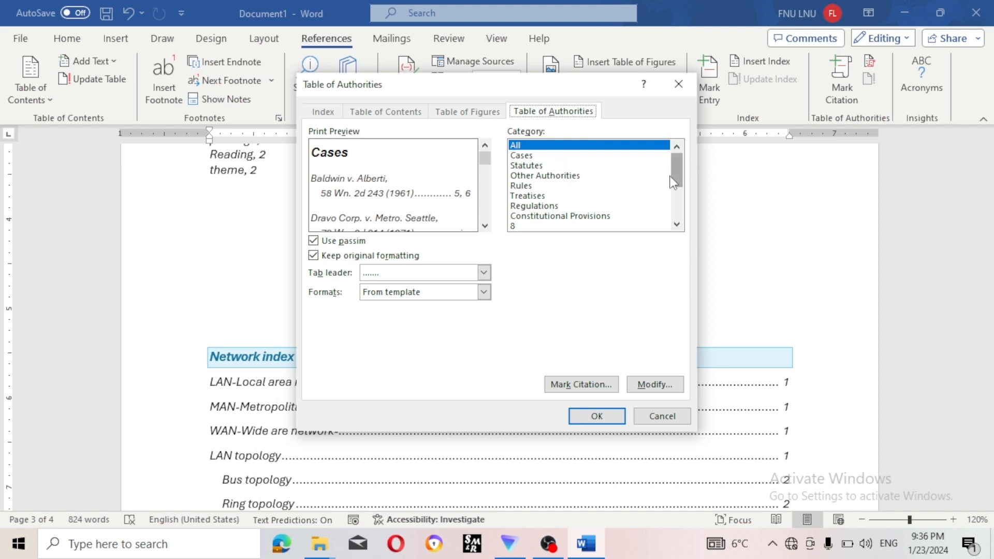
{"action": "mouse_move", "coordinate": [673, 183]}
{"action": "left_mouse_down"}
{"action": "mouse_move", "coordinate": [681, 222]}
{"action": "mouse_move", "coordinate": [678, 184]}
{"action": "left_mouse_up"}
{"action": "left_click", "coordinate": [611, 418]}
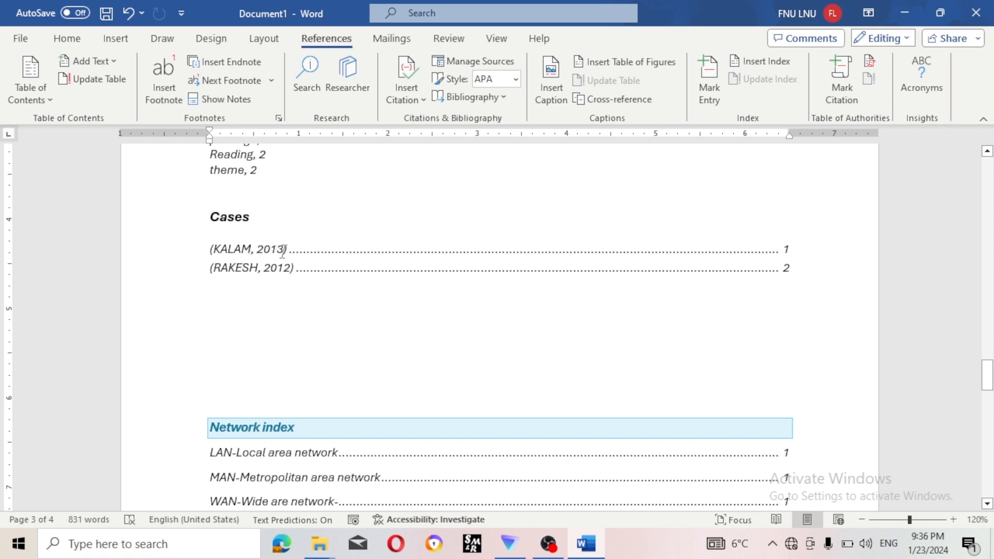
- Examine the Cases entries and page numbers in the table of authorities, along with the index entries above it
{"action": "left_click", "coordinate": [252, 214]}
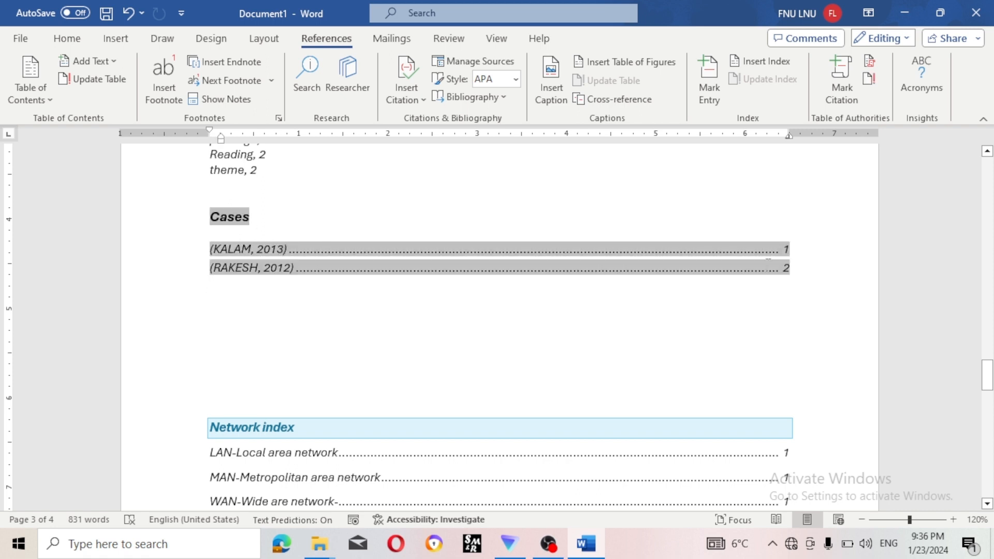
{"action": "left_click", "coordinate": [782, 315]}
{"action": "left_click", "coordinate": [260, 233]}
{"action": "left_click", "coordinate": [797, 273]}
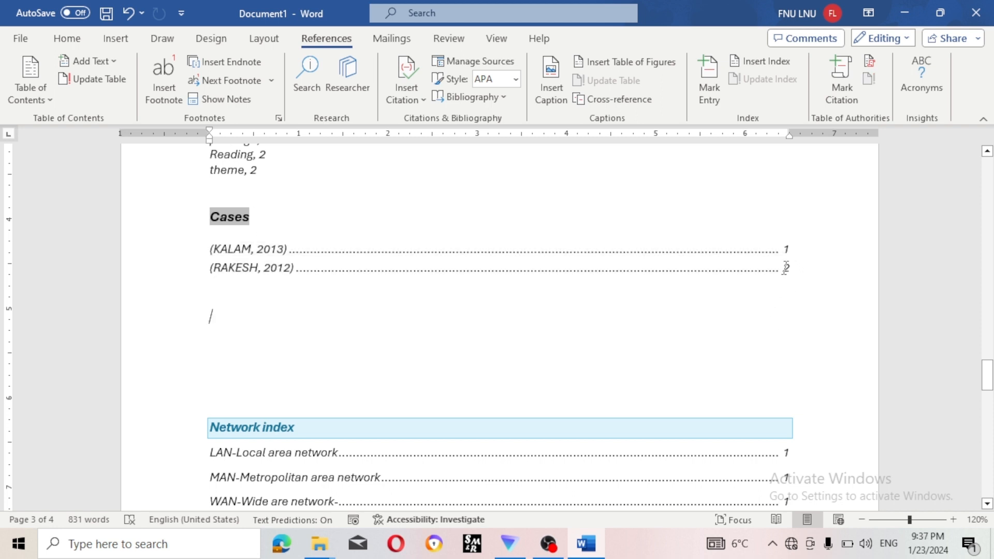
{"action": "triple_click", "coordinate": [787, 269]}
{"action": "left_click", "coordinate": [794, 268]}
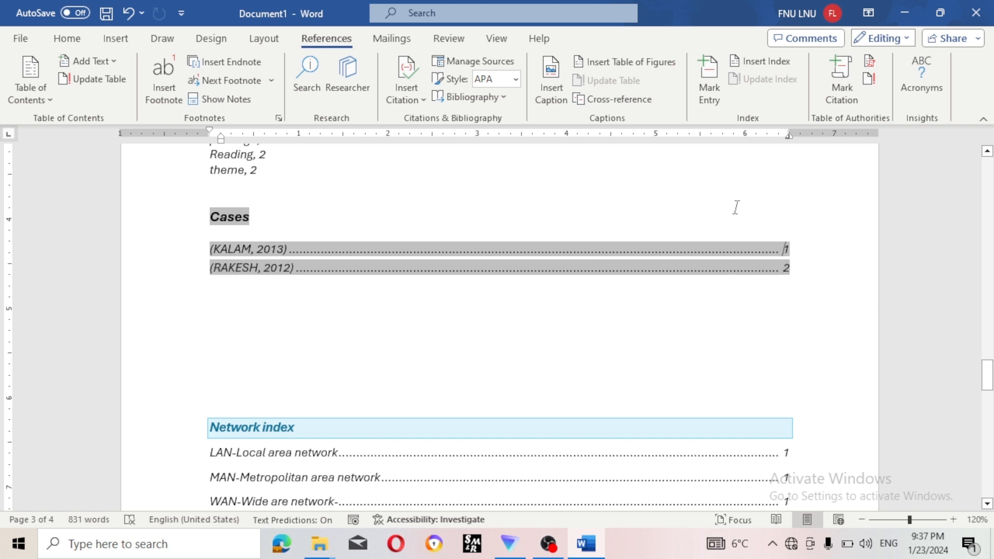
{"action": "scroll", "coordinate": [737, 197], "scroll_direction": "up", "scroll_amount": 3}
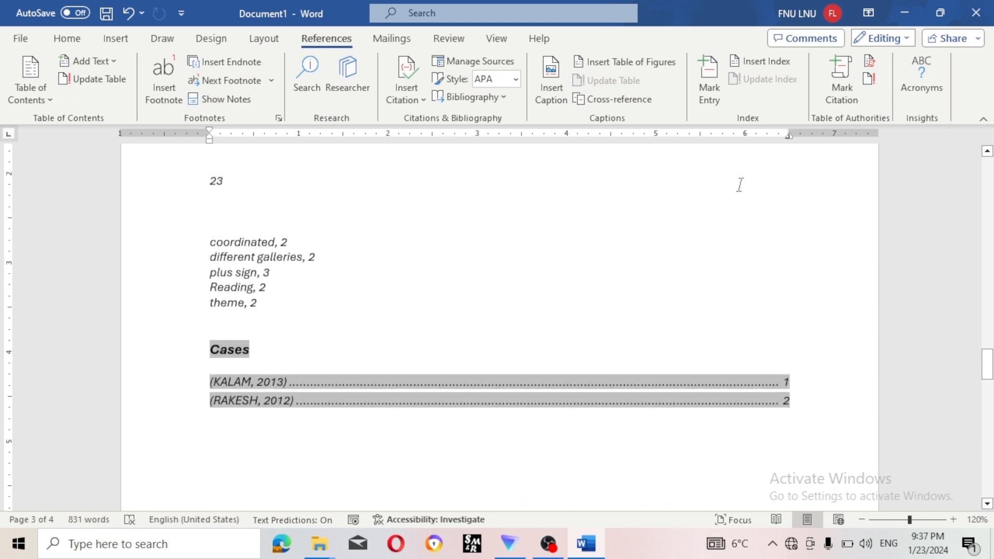
{"action": "left_click", "coordinate": [331, 269]}
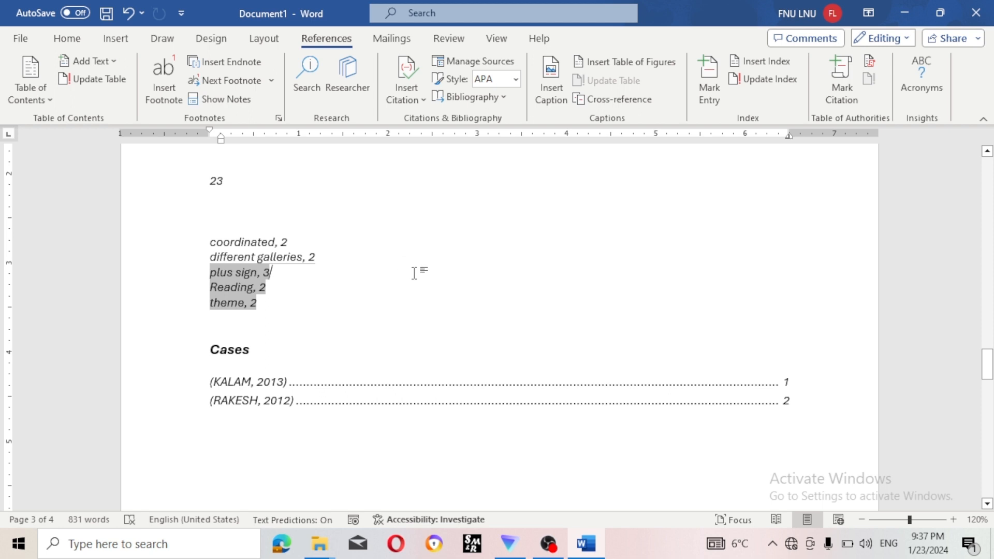
{"action": "left_click", "coordinate": [788, 412]}
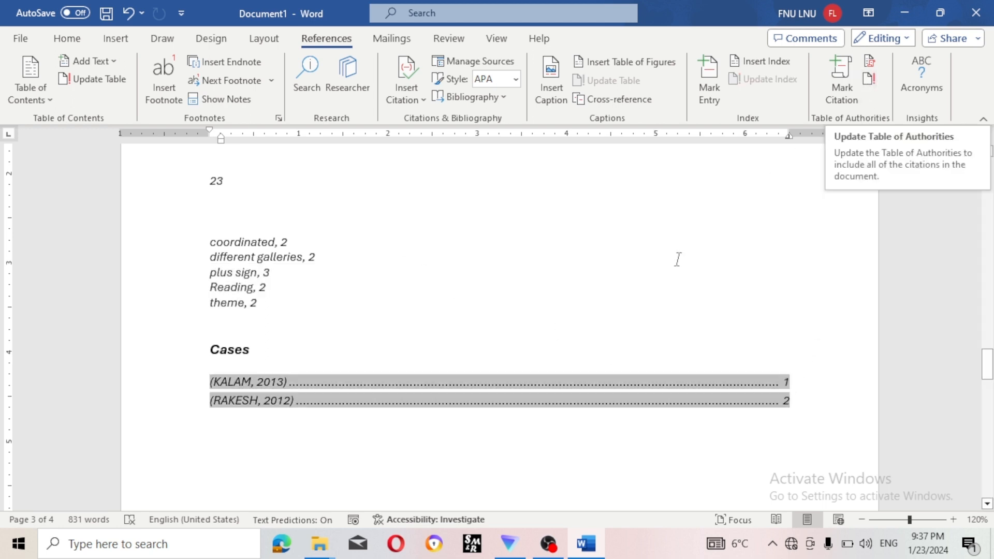
{"action": "left_click", "coordinate": [362, 432]}
{"action": "scroll", "coordinate": [397, 272], "scroll_direction": "up", "scroll_amount": 6}
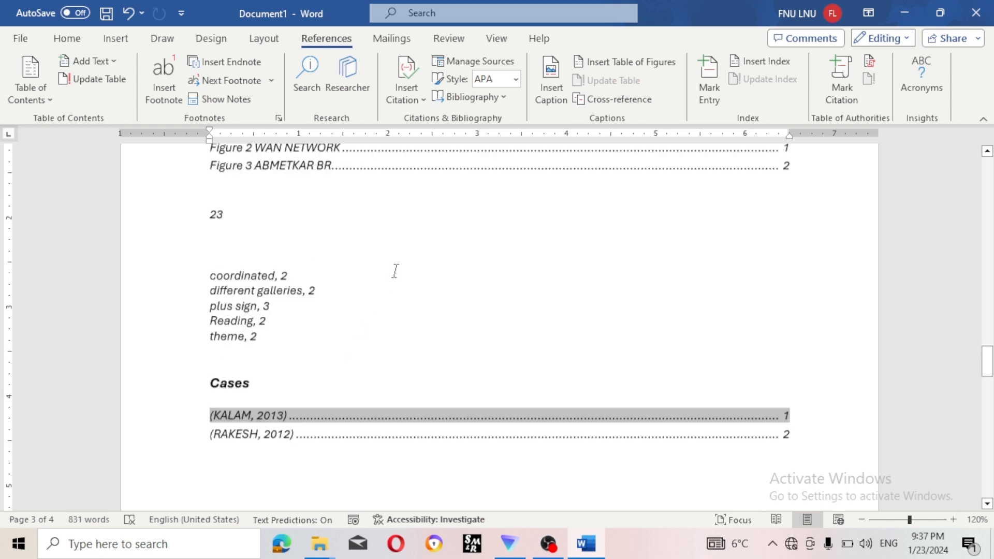
- Mark the 2012 citation ending the Star topology paragraph for the table of authorities, in the Cases category, and close the Mark Citation dialog
{"action": "scroll", "coordinate": [397, 272], "scroll_direction": "up", "scroll_amount": 6}
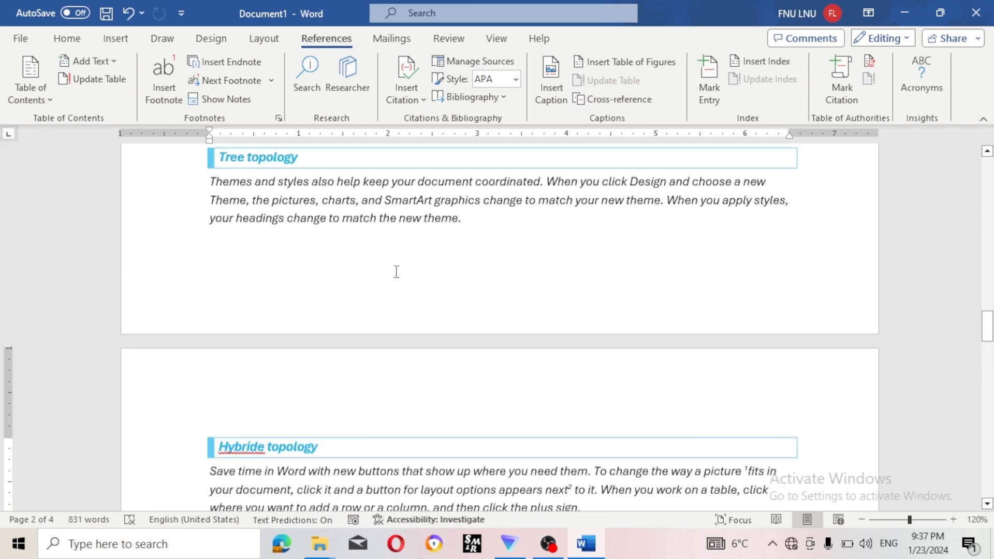
{"action": "scroll", "coordinate": [395, 271], "scroll_direction": "up", "scroll_amount": 2}
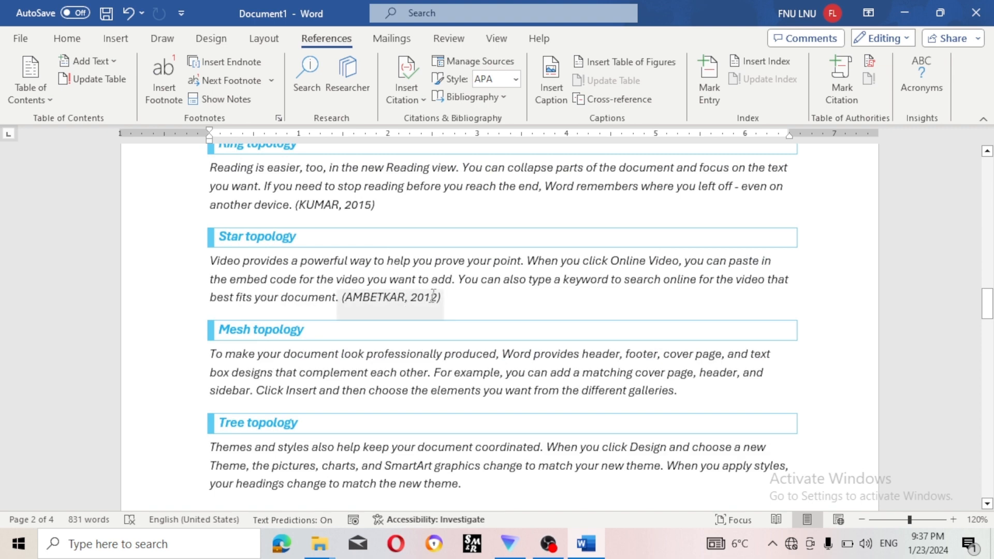
{"action": "left_click", "coordinate": [841, 86]}
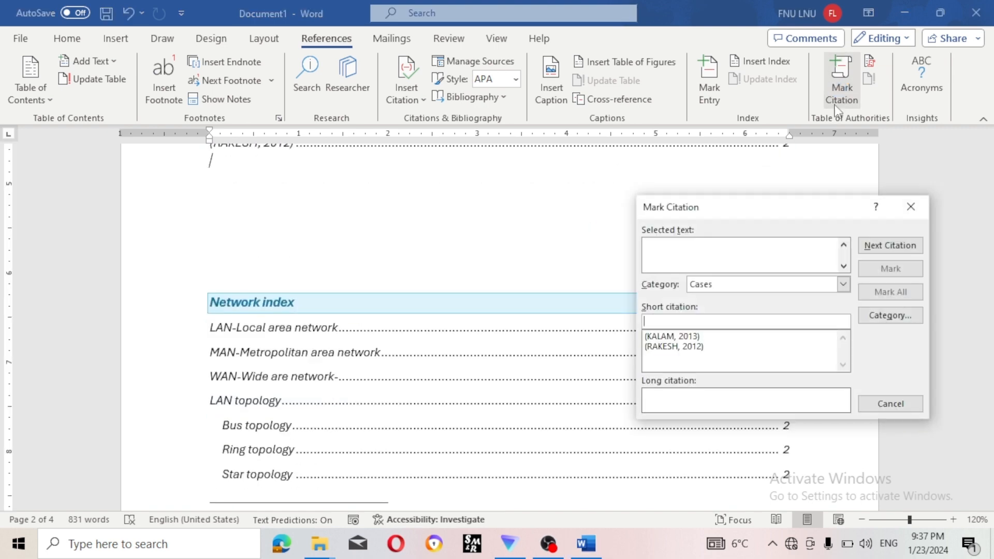
{"action": "scroll", "coordinate": [383, 301], "scroll_direction": "up", "scroll_amount": 7}
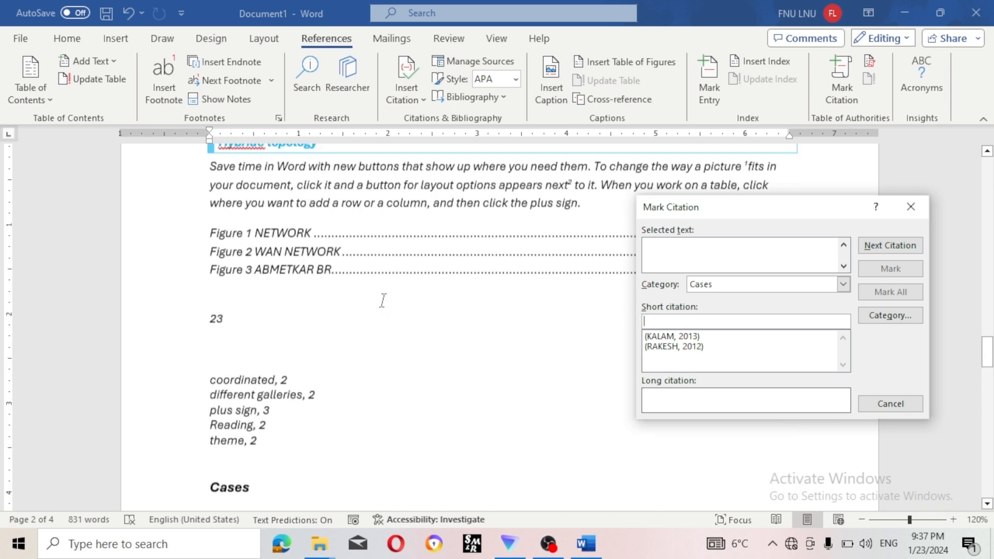
{"action": "scroll", "coordinate": [384, 301], "scroll_direction": "up", "scroll_amount": 3}
{"action": "scroll", "coordinate": [383, 300], "scroll_direction": "up", "scroll_amount": 4}
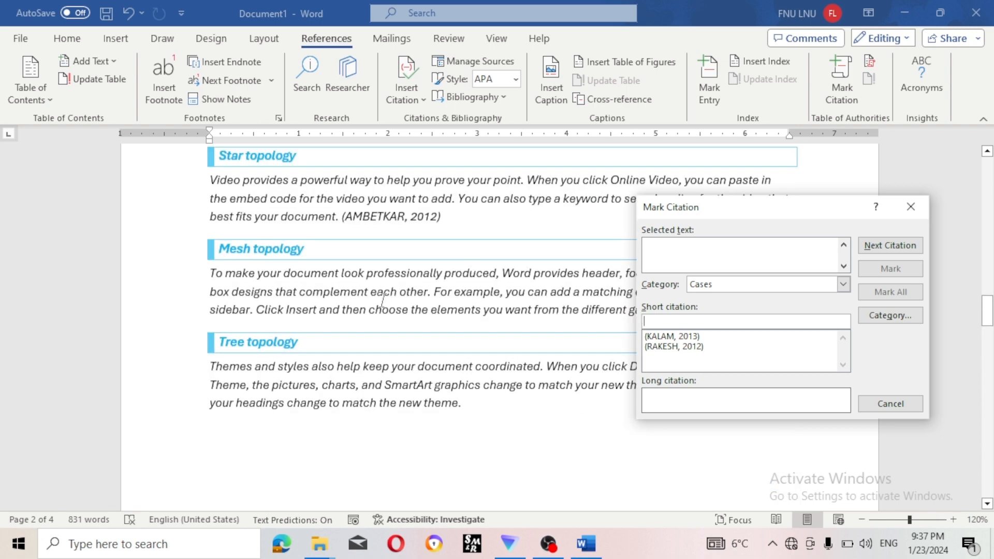
{"action": "scroll", "coordinate": [383, 301], "scroll_direction": "up", "scroll_amount": 4}
{"action": "scroll", "coordinate": [383, 301], "scroll_direction": "down", "scroll_amount": 2}
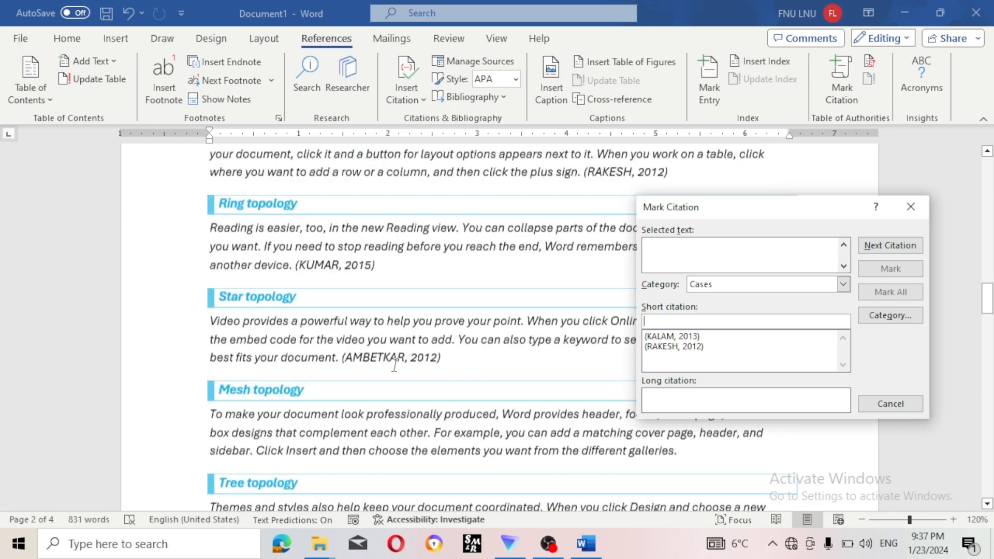
{"action": "left_click", "coordinate": [438, 349]}
{"action": "left_click_drag", "start_coordinate": [438, 349], "coordinate": [322, 346]}
{"action": "left_click_drag", "start_coordinate": [453, 351], "coordinate": [371, 350]}
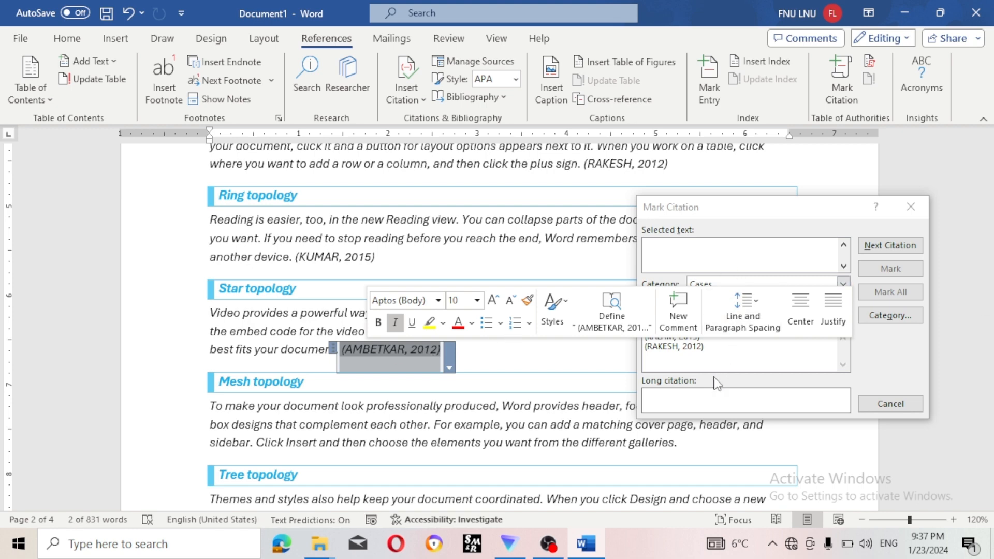
{"action": "left_click", "coordinate": [772, 277]}
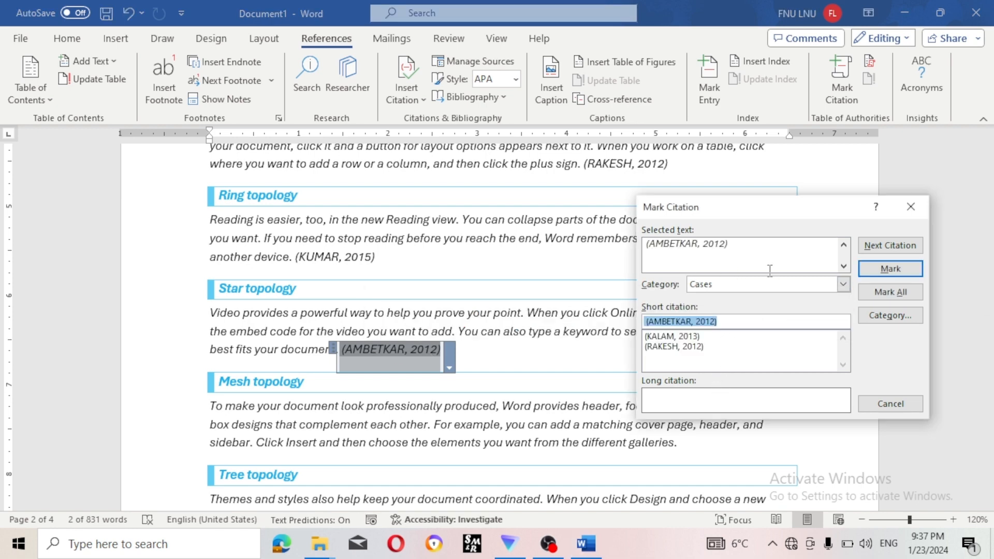
{"action": "left_click", "coordinate": [733, 321]}
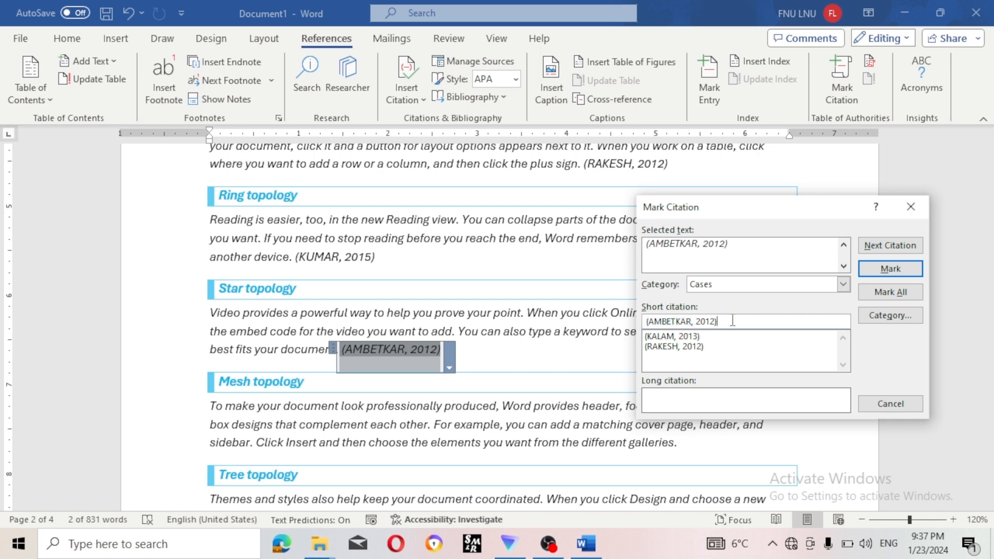
{"action": "left_click", "coordinate": [916, 275]}
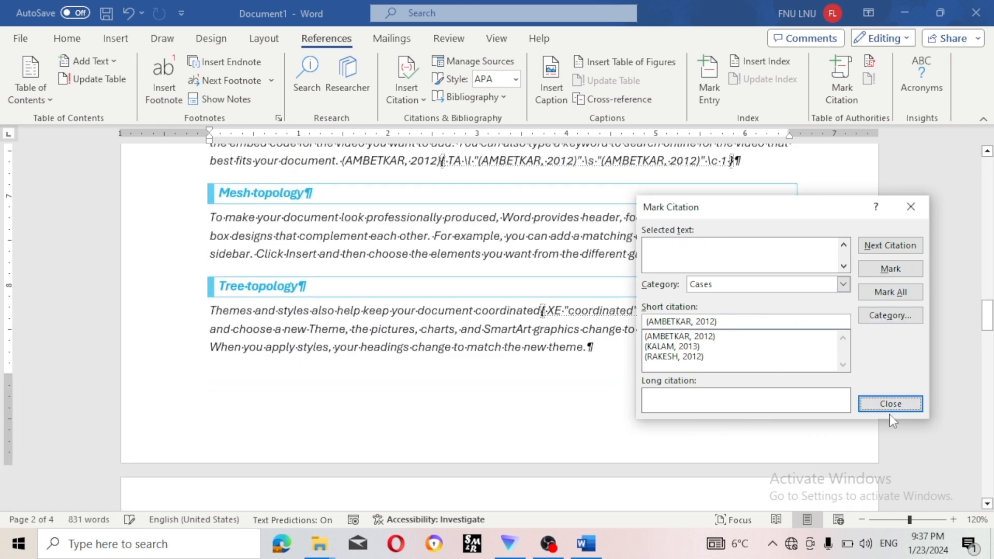
{"action": "left_click", "coordinate": [891, 409]}
- Hide the paragraph marks and other hidden formatting symbols in the document
{"action": "scroll", "coordinate": [684, 411], "scroll_direction": "down", "scroll_amount": 3}
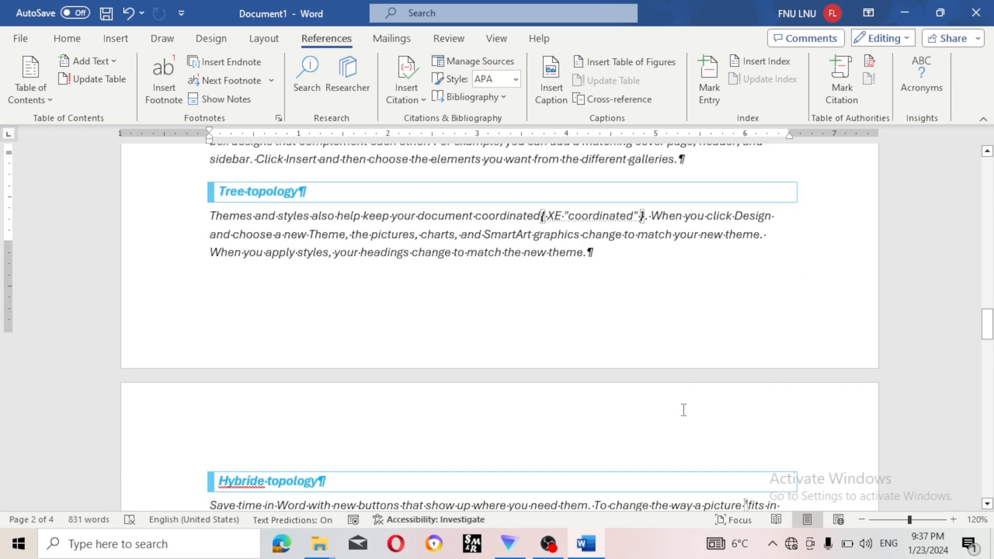
{"action": "scroll", "coordinate": [661, 398], "scroll_direction": "down", "scroll_amount": 4}
{"action": "scroll", "coordinate": [661, 398], "scroll_direction": "down", "scroll_amount": 5}
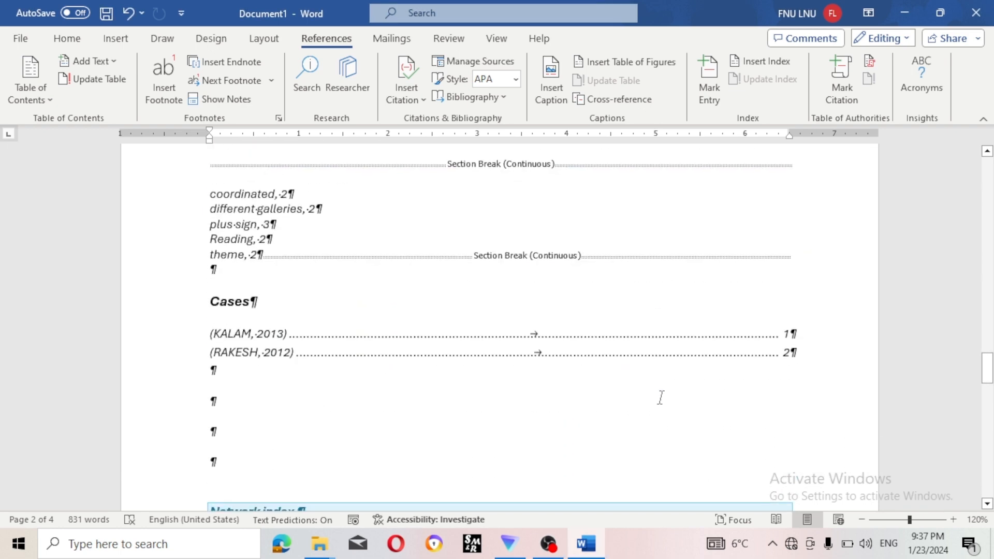
{"action": "scroll", "coordinate": [660, 397], "scroll_direction": "down", "scroll_amount": 1}
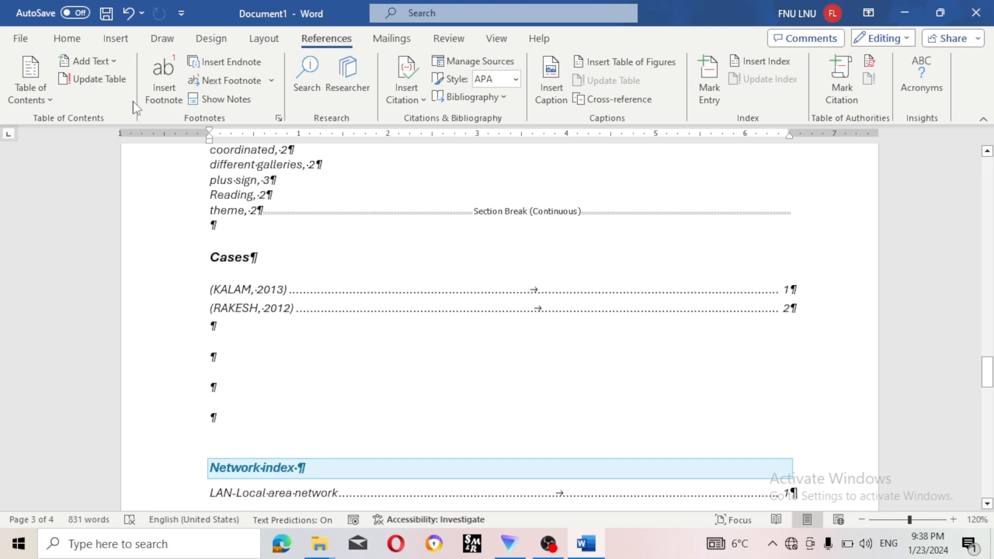
{"action": "left_click", "coordinate": [87, 39]}
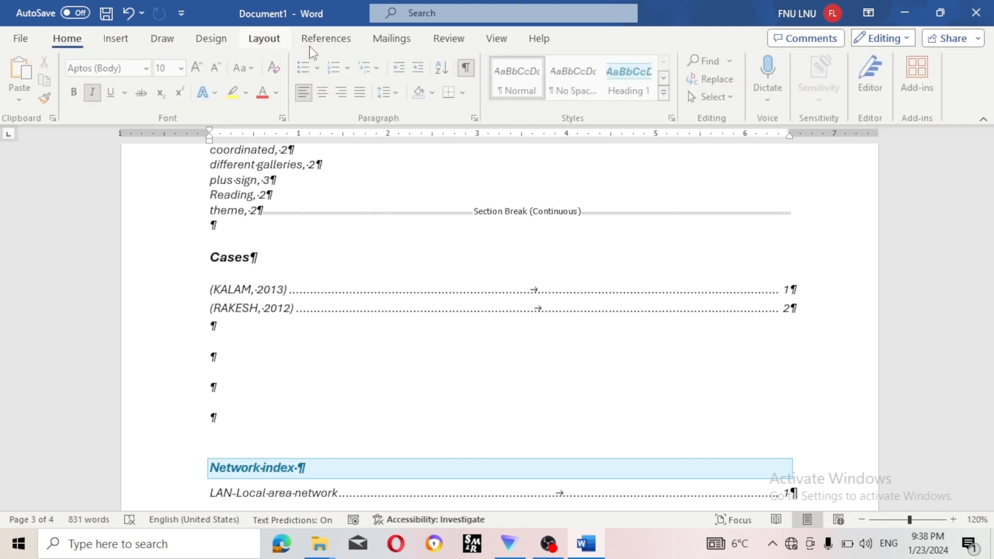
{"action": "left_click", "coordinate": [475, 76]}
- Update the table of authorities below the index on page 3 to include the newly marked Star topology citation
{"action": "left_click", "coordinate": [311, 326]}
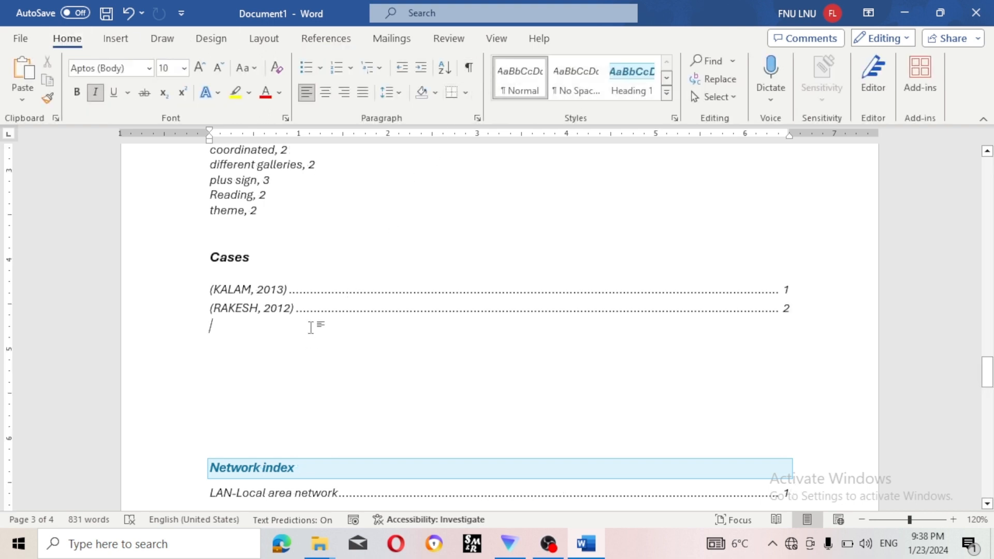
{"action": "triple_click", "coordinate": [358, 307]}
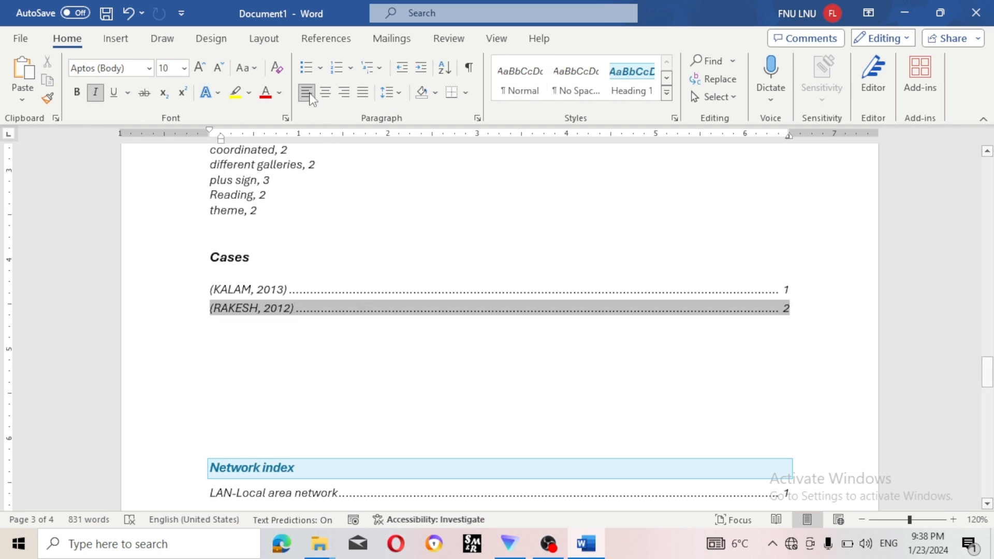
{"action": "left_click", "coordinate": [327, 39]}
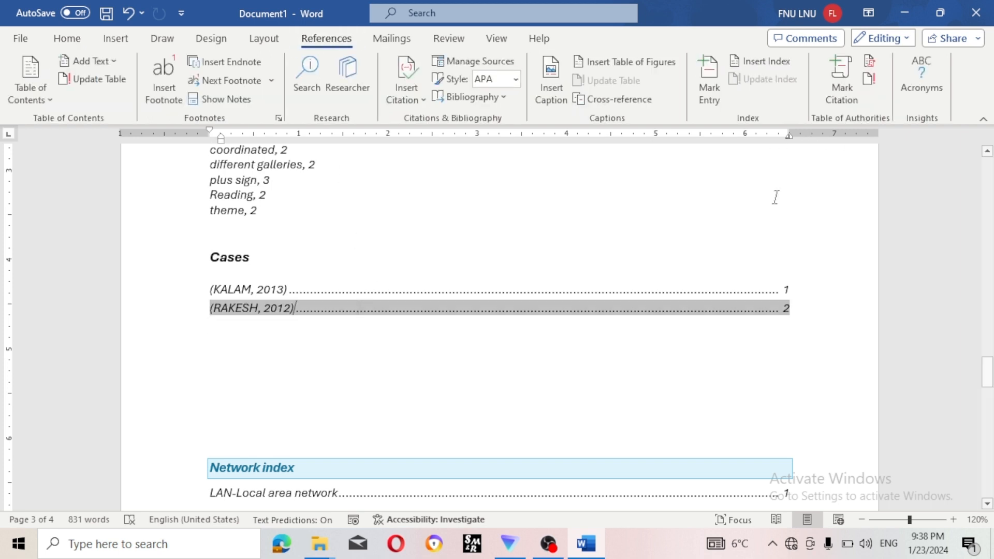
{"action": "left_click", "coordinate": [646, 373]}
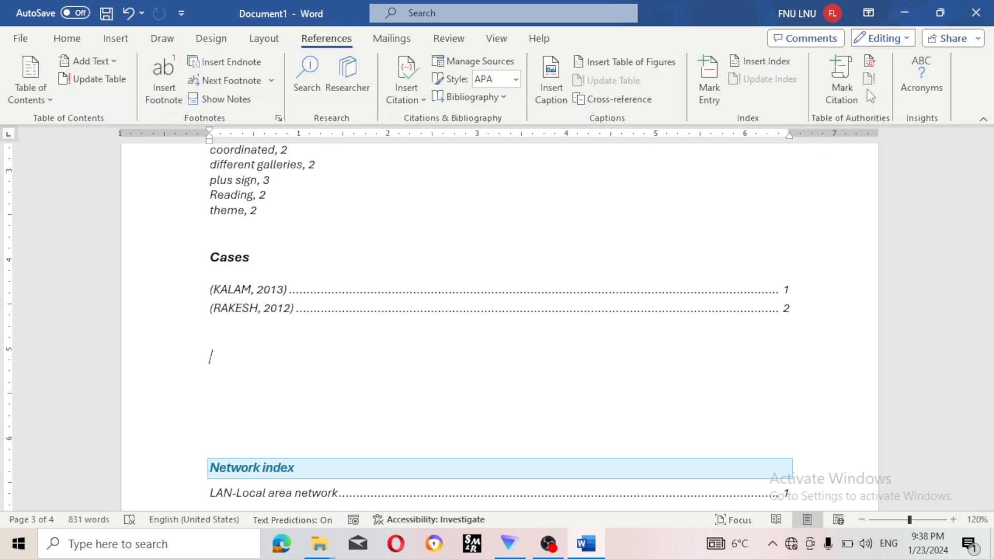
{"action": "left_click", "coordinate": [787, 308]}
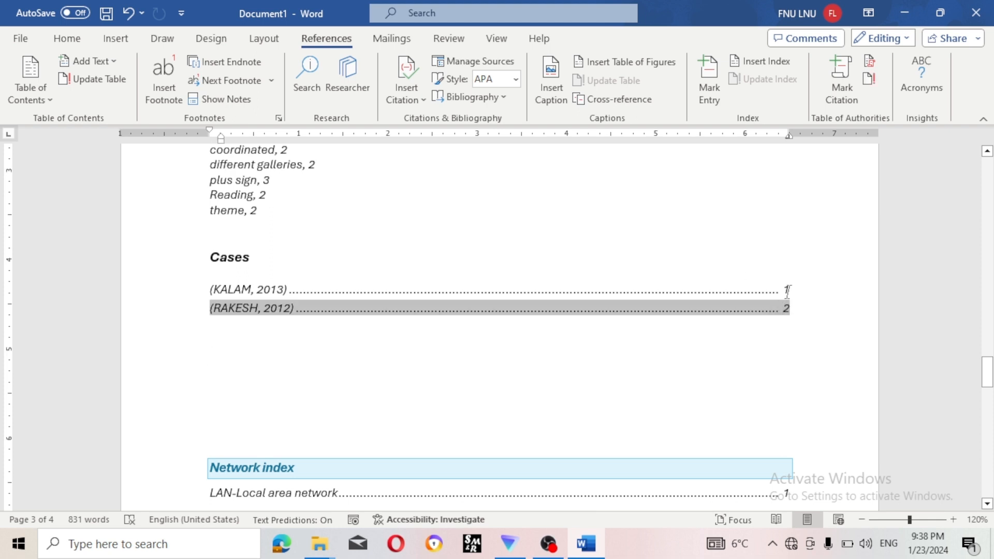
{"action": "left_click", "coordinate": [870, 80]}
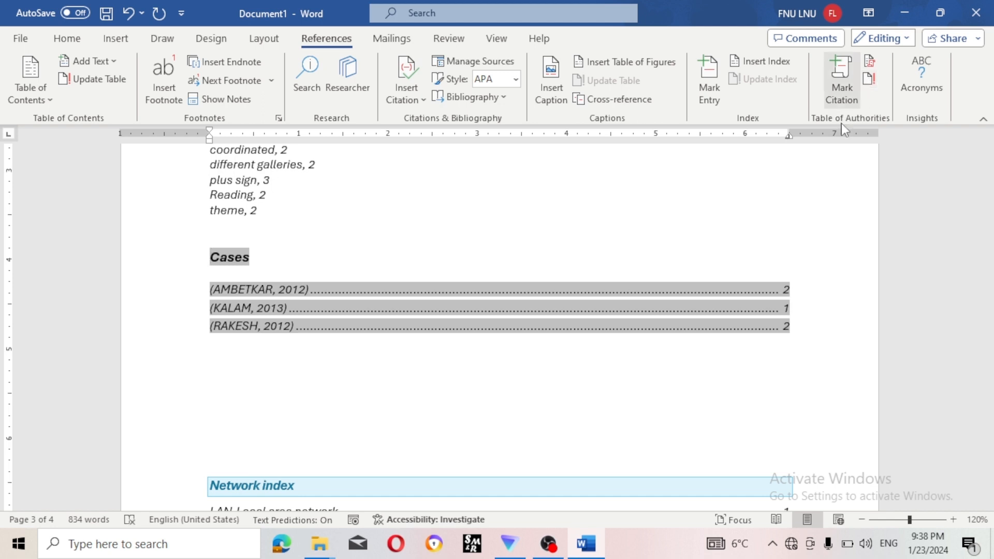
{"action": "left_click", "coordinate": [299, 345]}
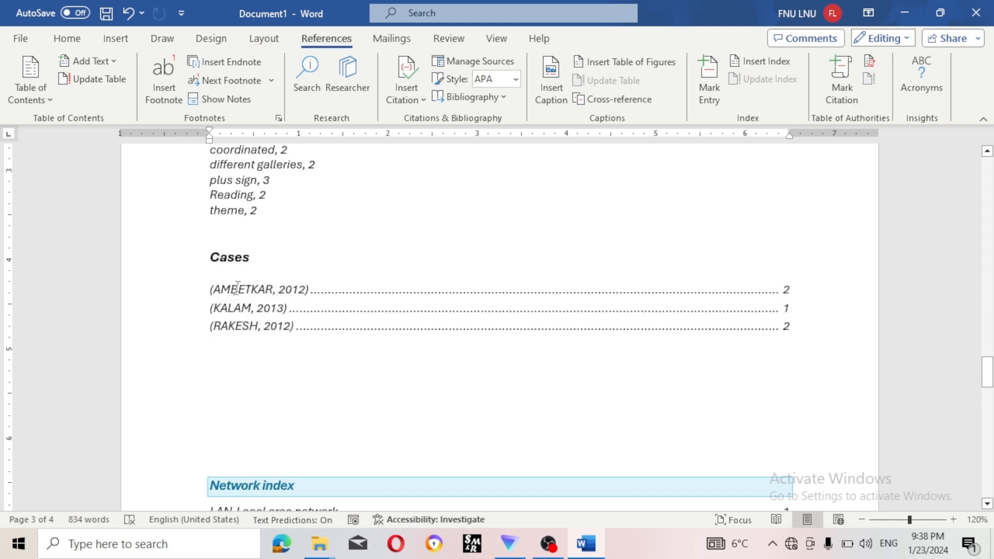